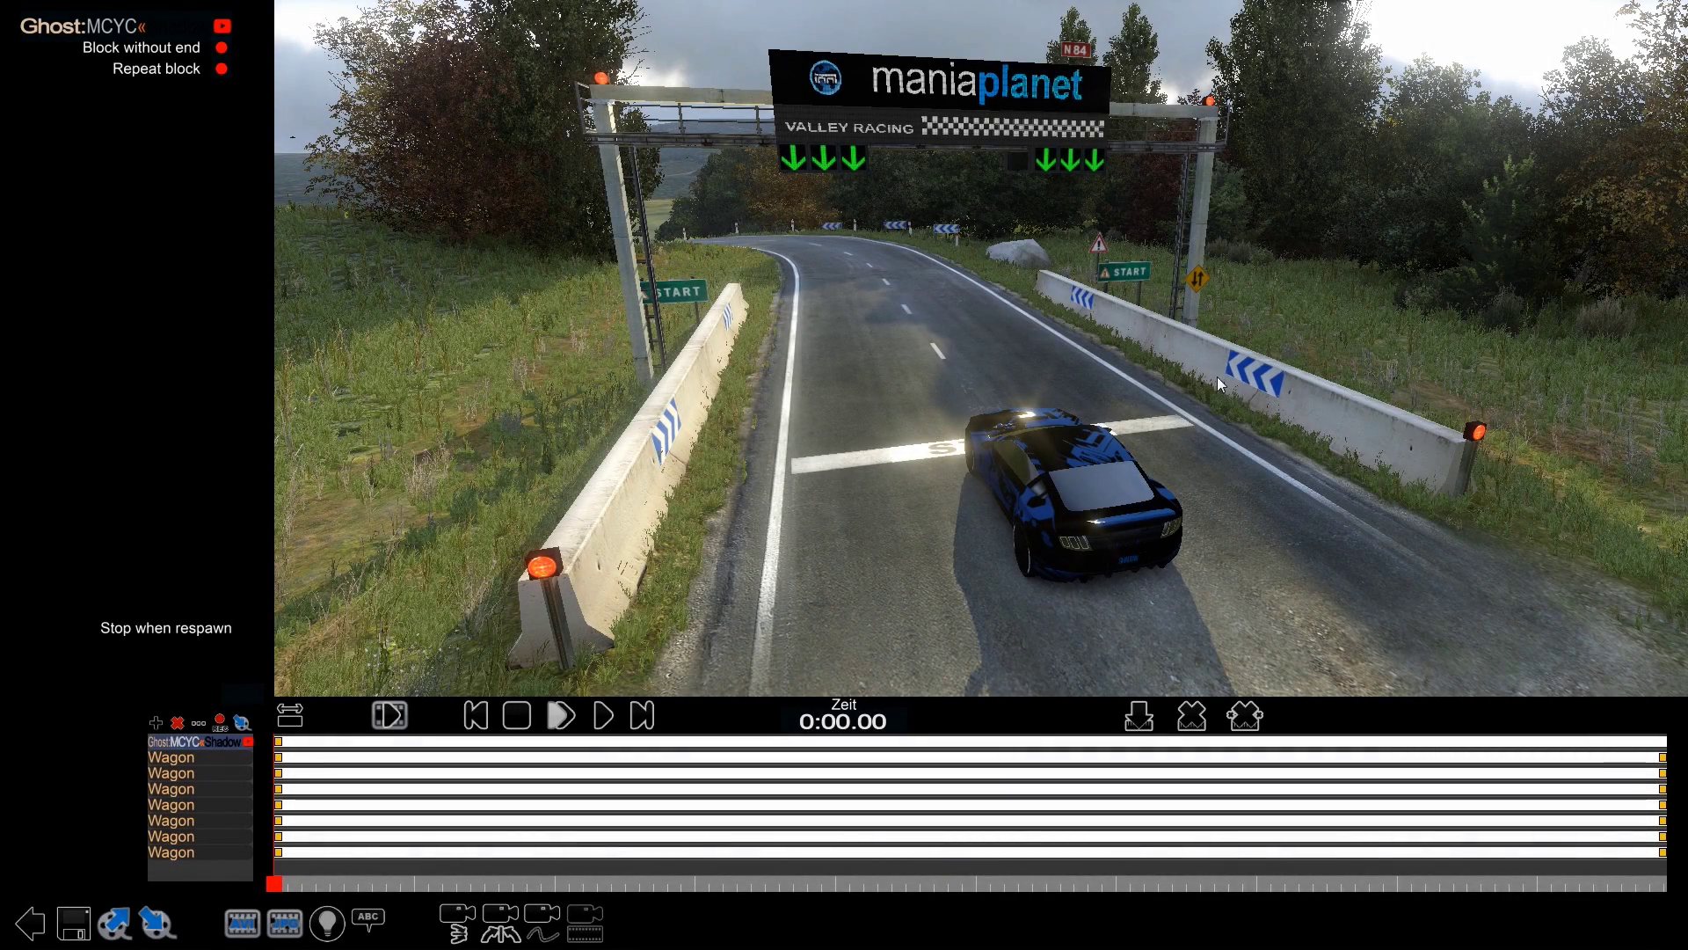
# - Add a Kamerafahrt track using the External camera with the ghost car as Zielobjekt
pyautogui.moveTo(1216, 377); pyautogui.dragTo(1232, 301, button='right')
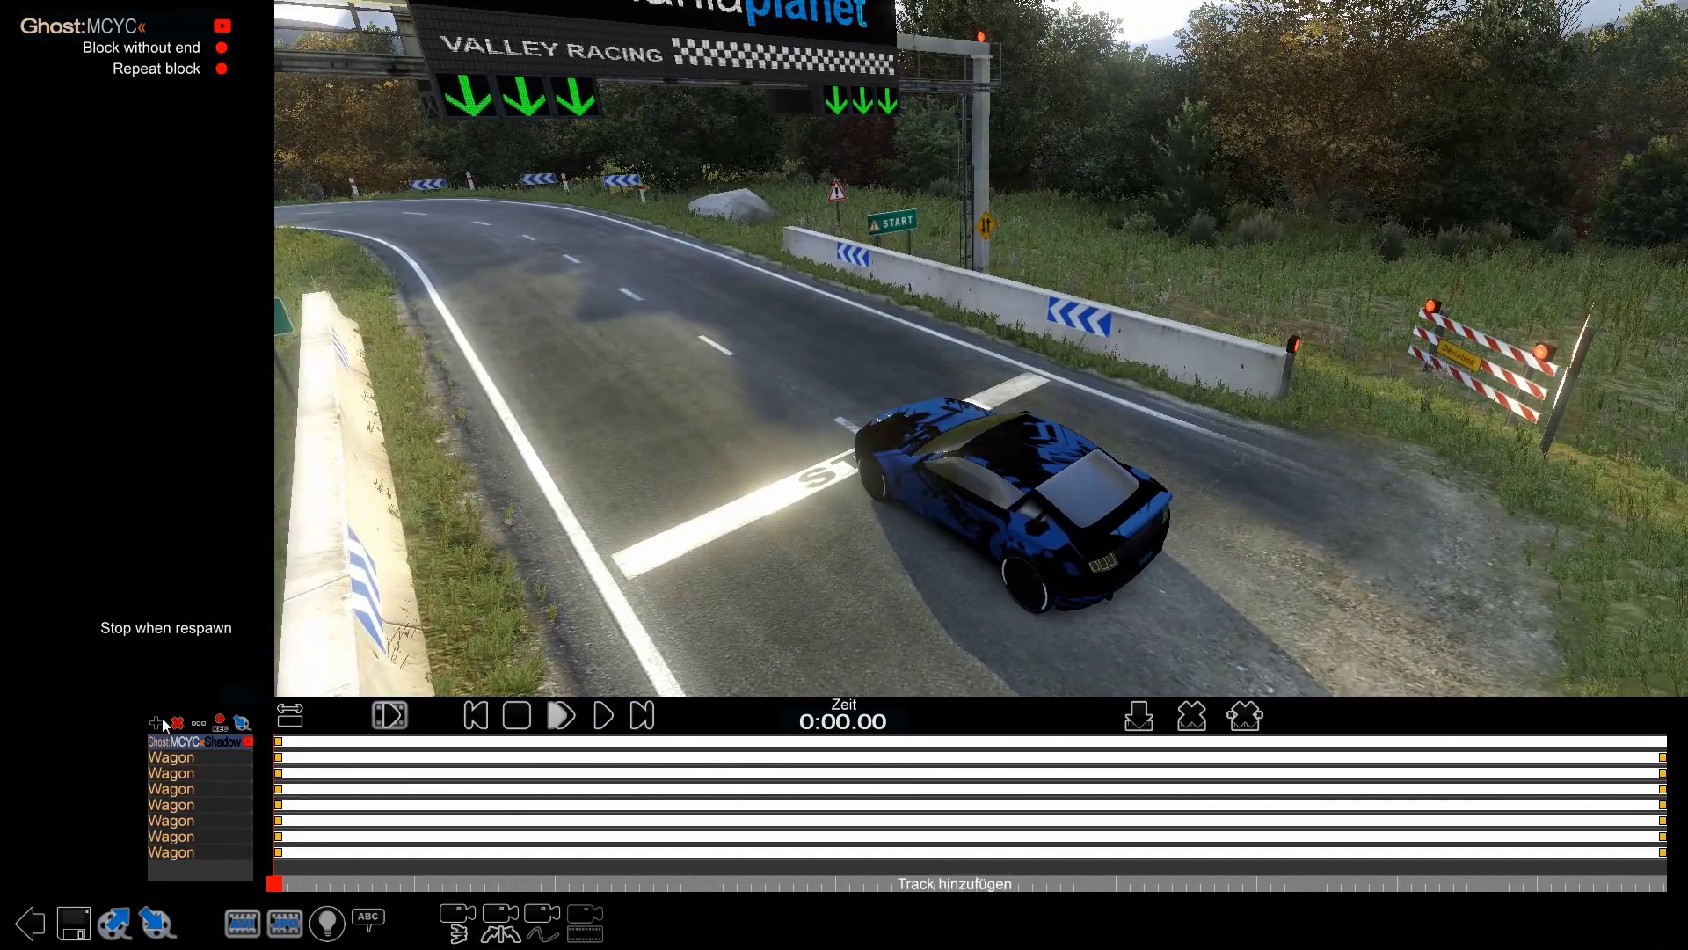
pyautogui.click(156, 721)
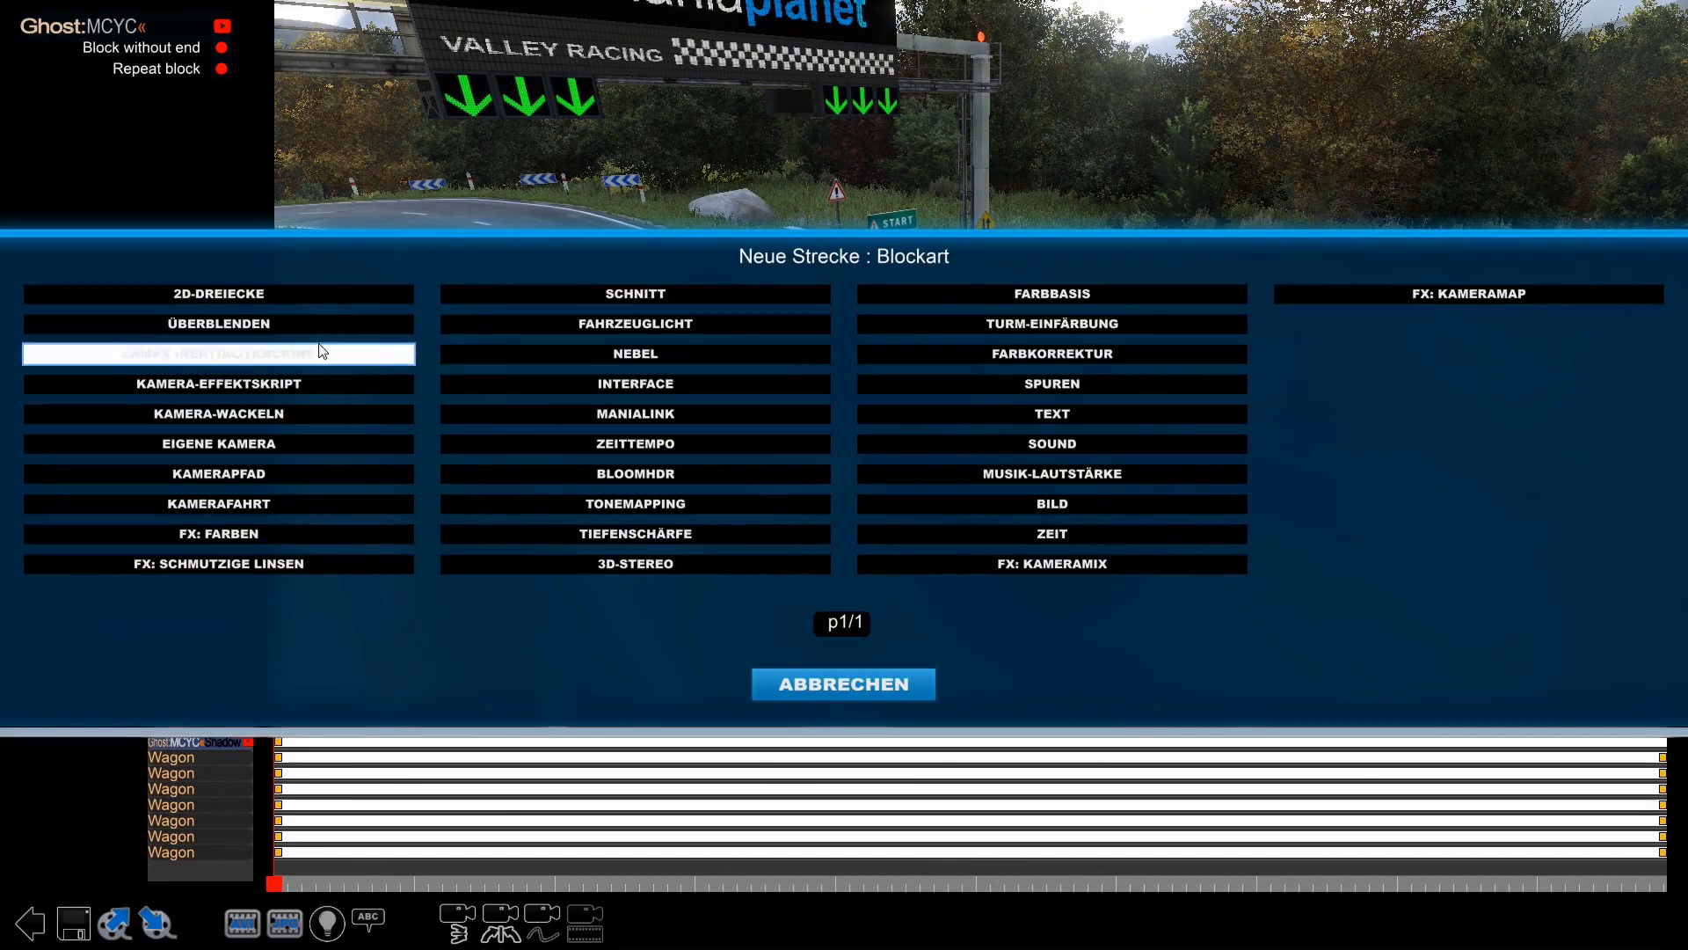
pyautogui.click(293, 503)
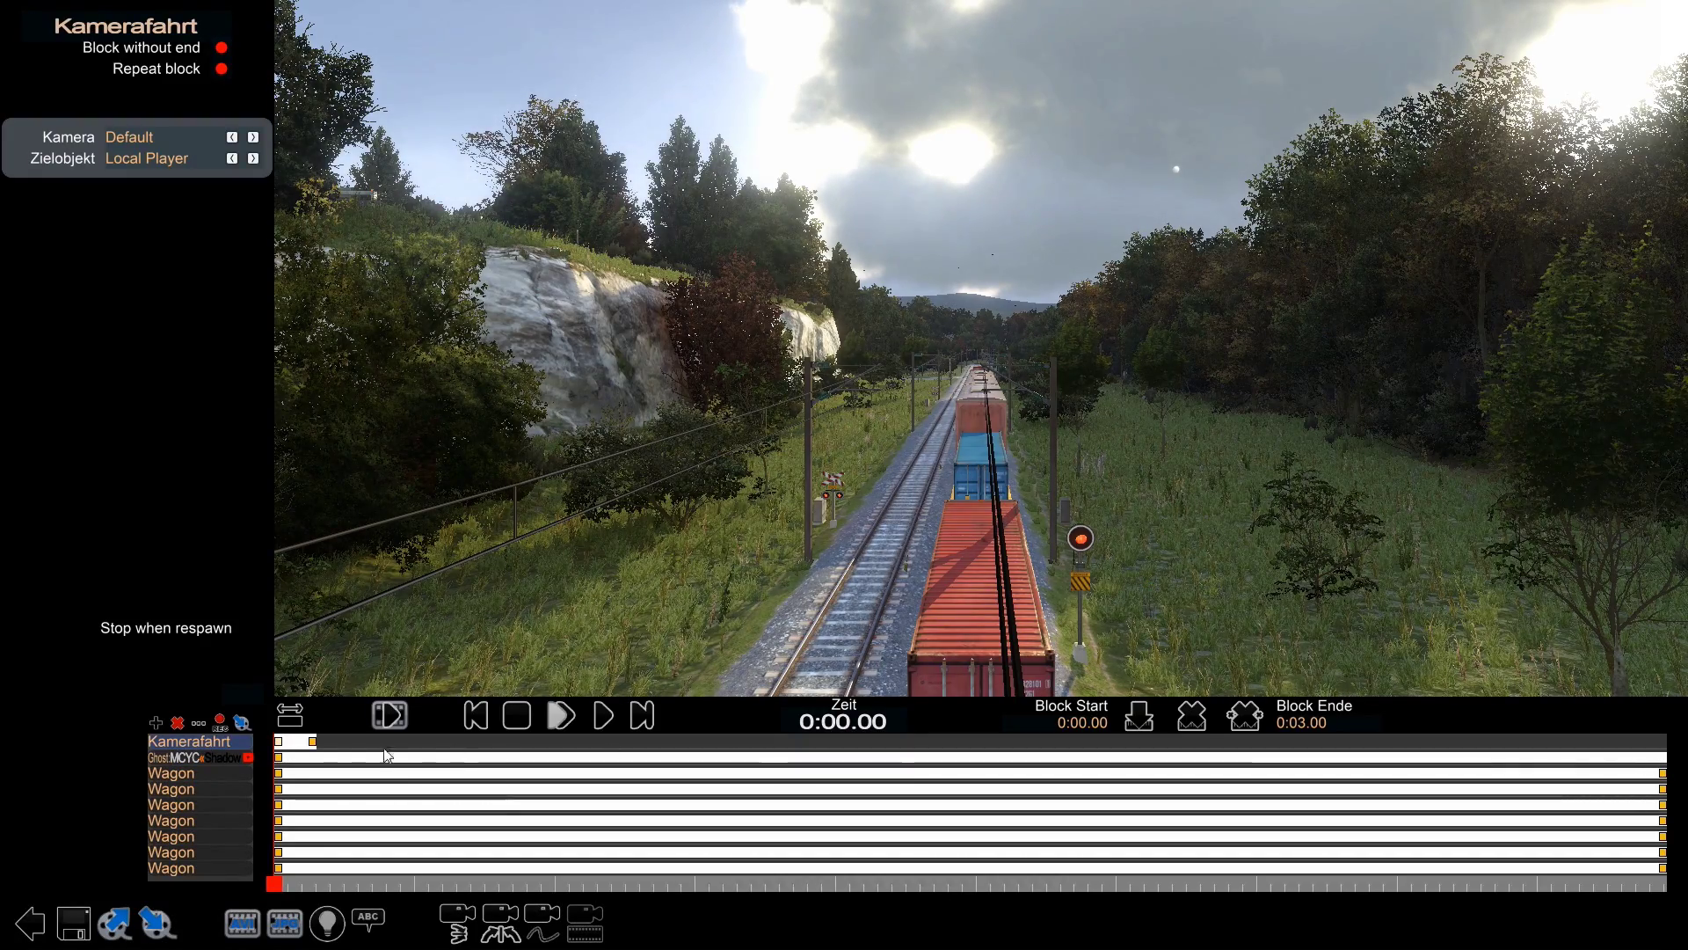
pyautogui.click(253, 137)
pyautogui.click(254, 159)
pyautogui.click(254, 158)
pyautogui.click(254, 159)
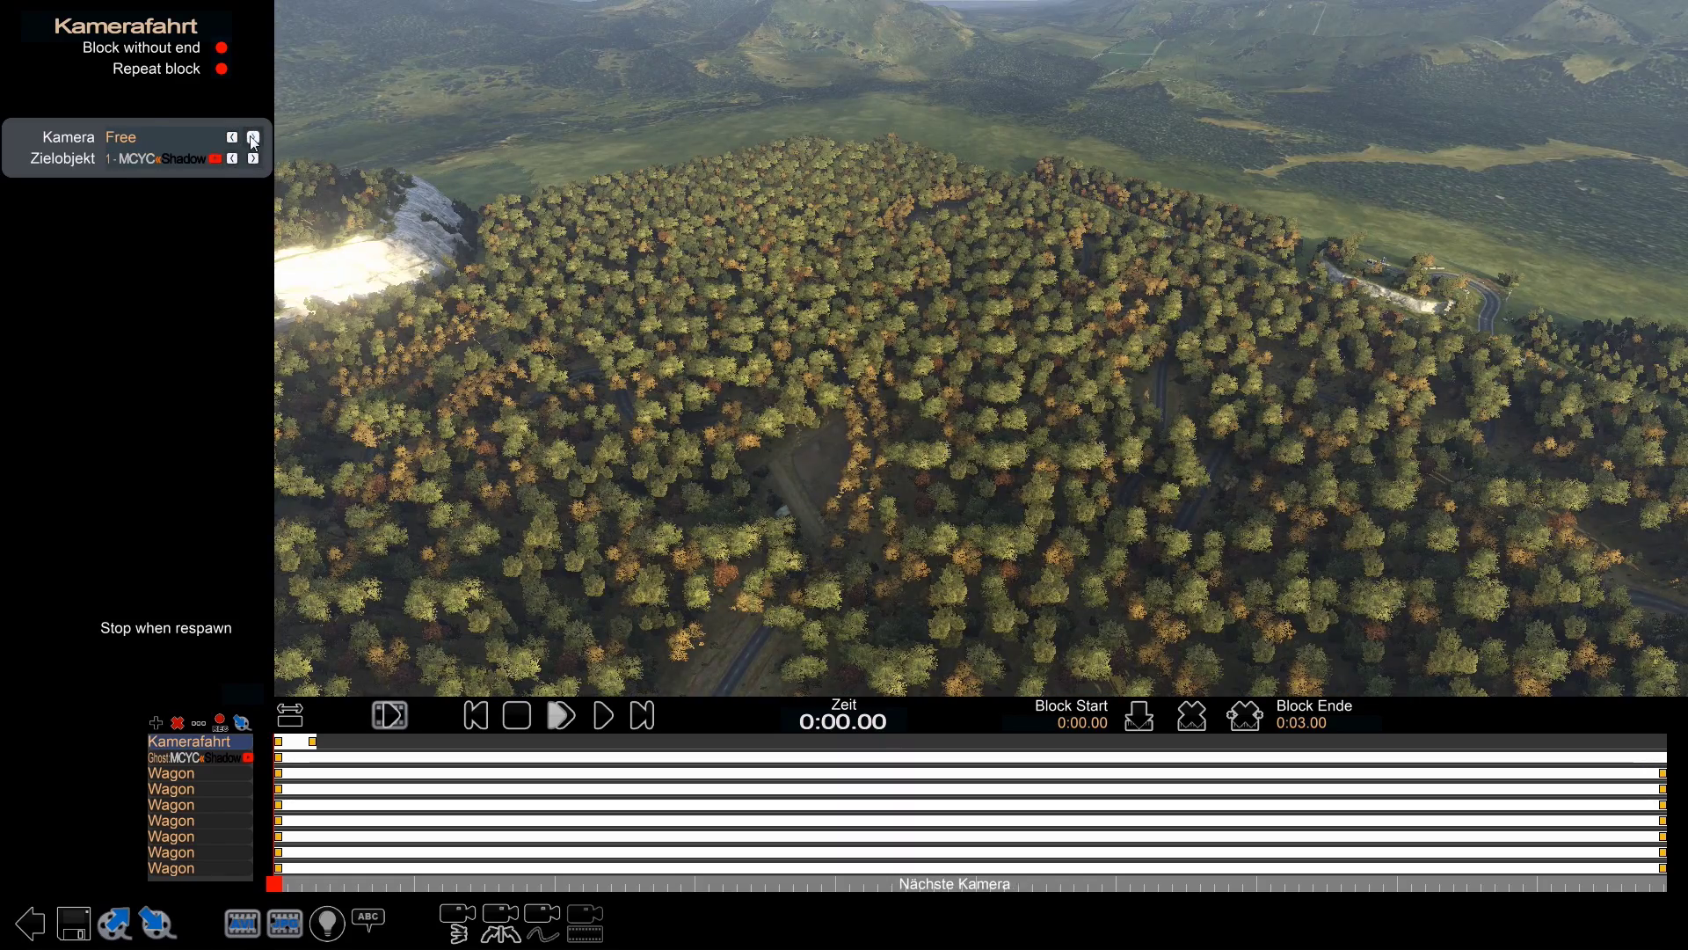
pyautogui.click(253, 137)
pyautogui.click(253, 137)
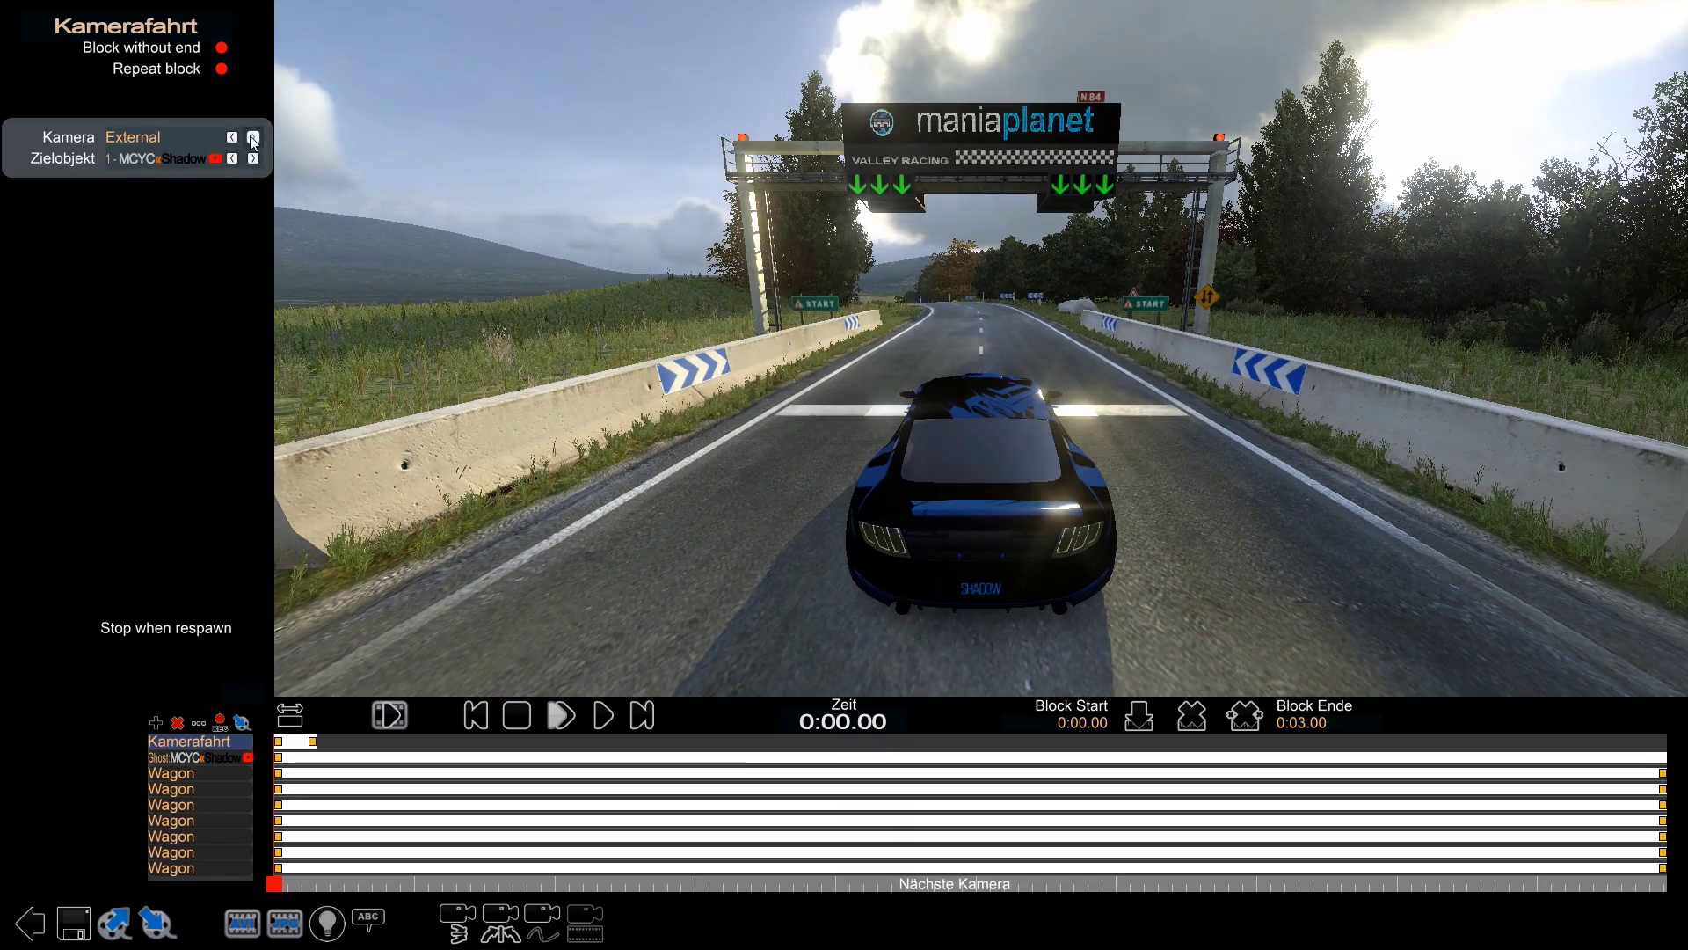
# - Preview the Kamerafahrt block with Block without end enabled, then delete its track
pyautogui.click(603, 716)
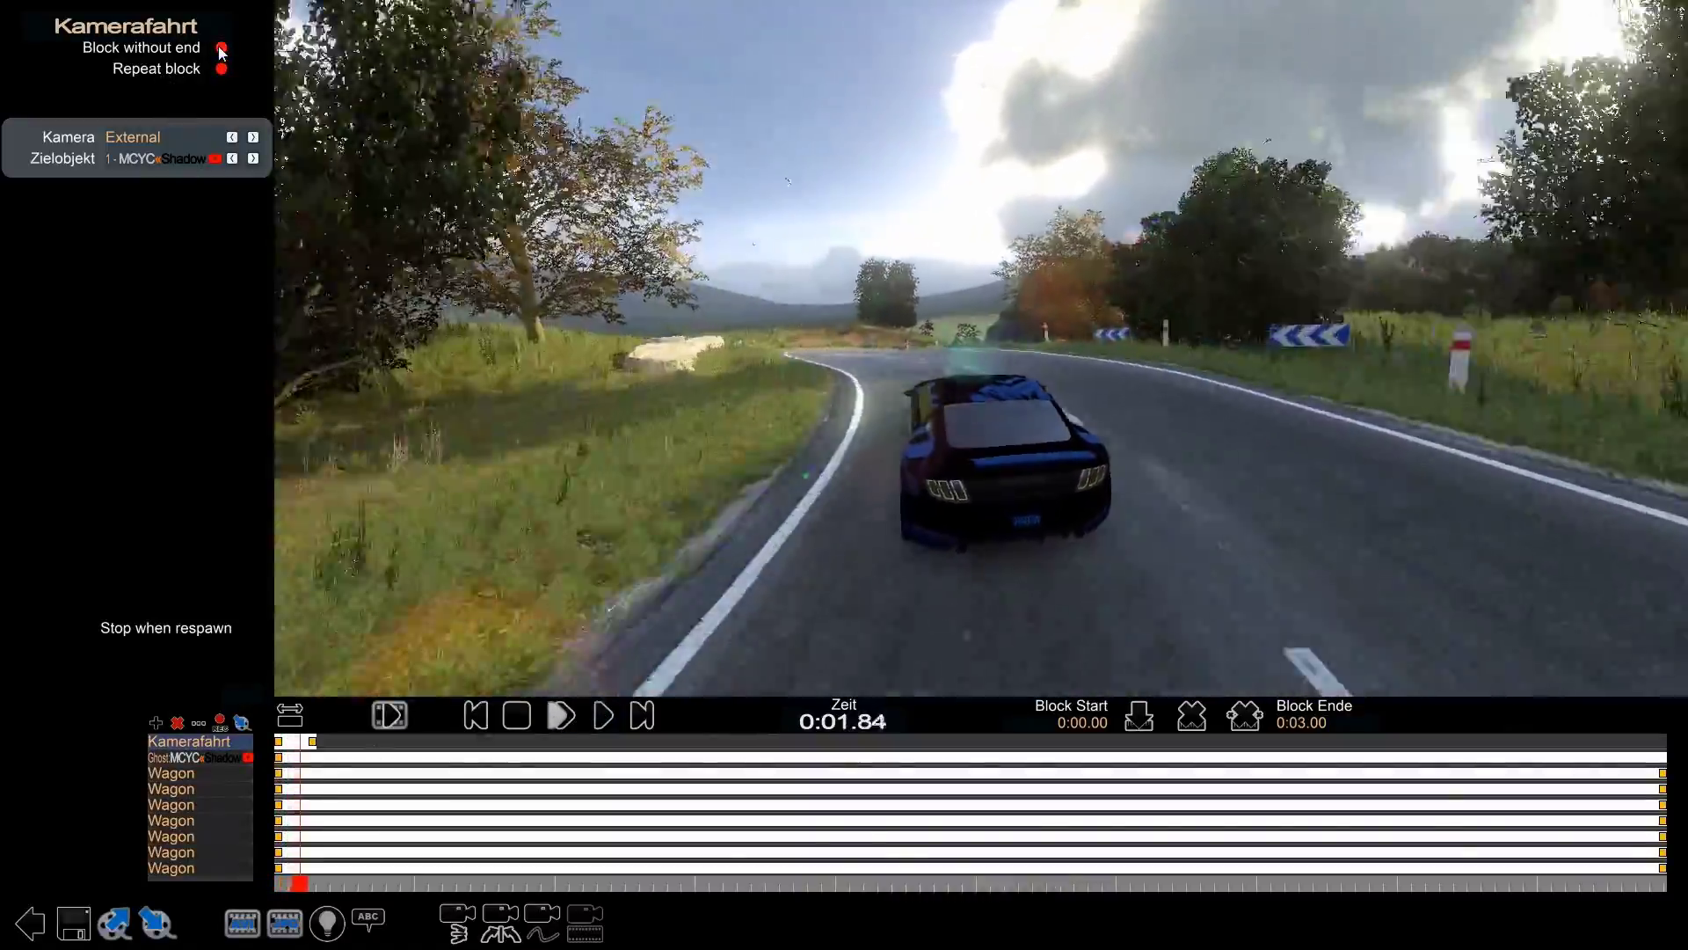
pyautogui.click(220, 50)
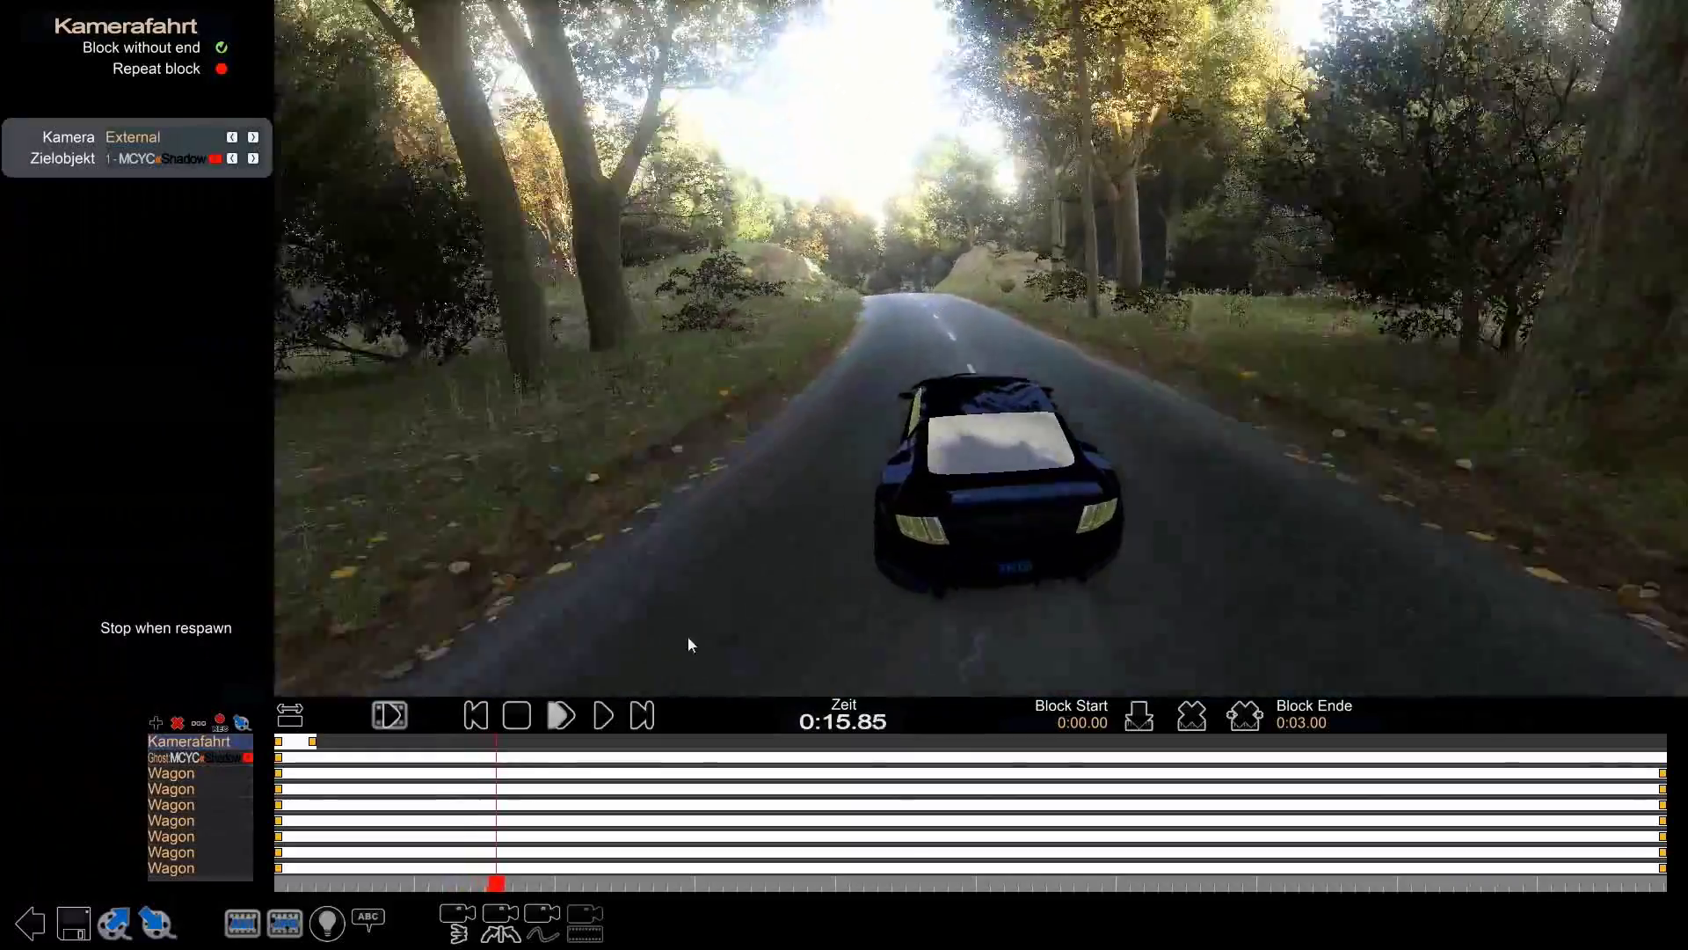
pyautogui.click(521, 719)
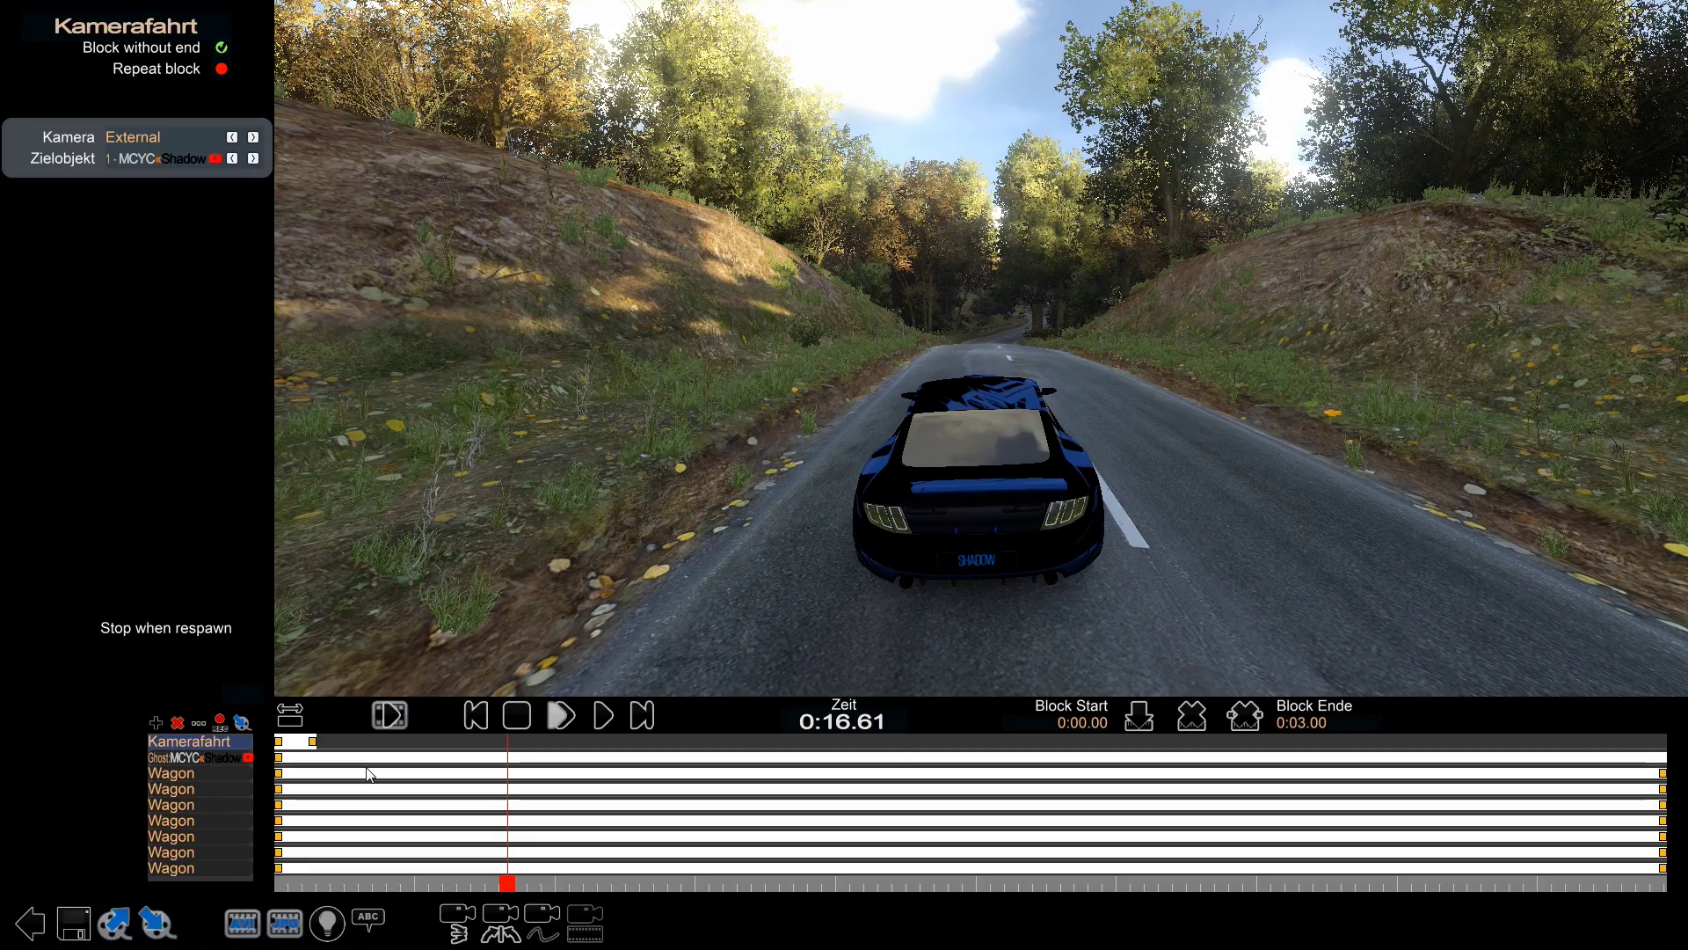
pyautogui.click(177, 722)
pyautogui.click(634, 497)
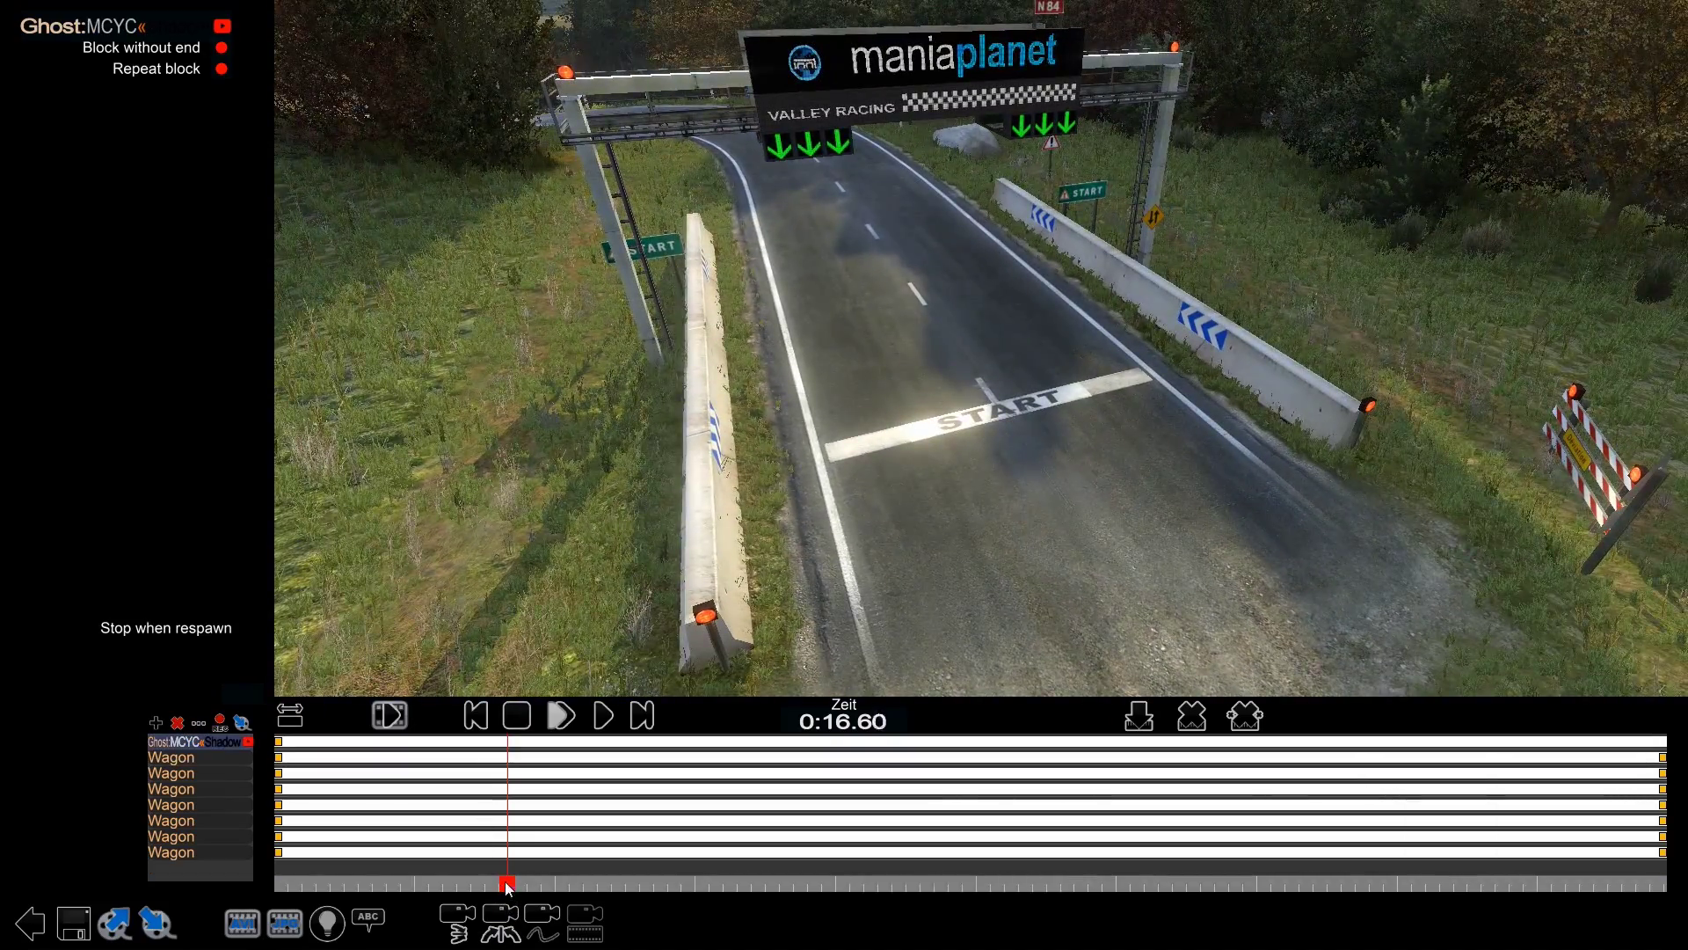
# - Add an Eigene Kamera track at 0:02.56 with the view framed on the car in the bend
pyautogui.moveTo(508, 886); pyautogui.dragTo(332, 855)
pyautogui.moveTo(792, 422)
pyautogui.mouseDown(button='right')
pyautogui.moveTo(809, 315)
pyautogui.moveTo(511, 272)
pyautogui.moveTo(856, 294)
pyautogui.moveTo(964, 330)
pyautogui.moveTo(1101, 341)
pyautogui.moveTo(775, 447)
pyautogui.mouseUp(button='right')
pyautogui.moveTo(774, 446); pyautogui.dragTo(563, 668)
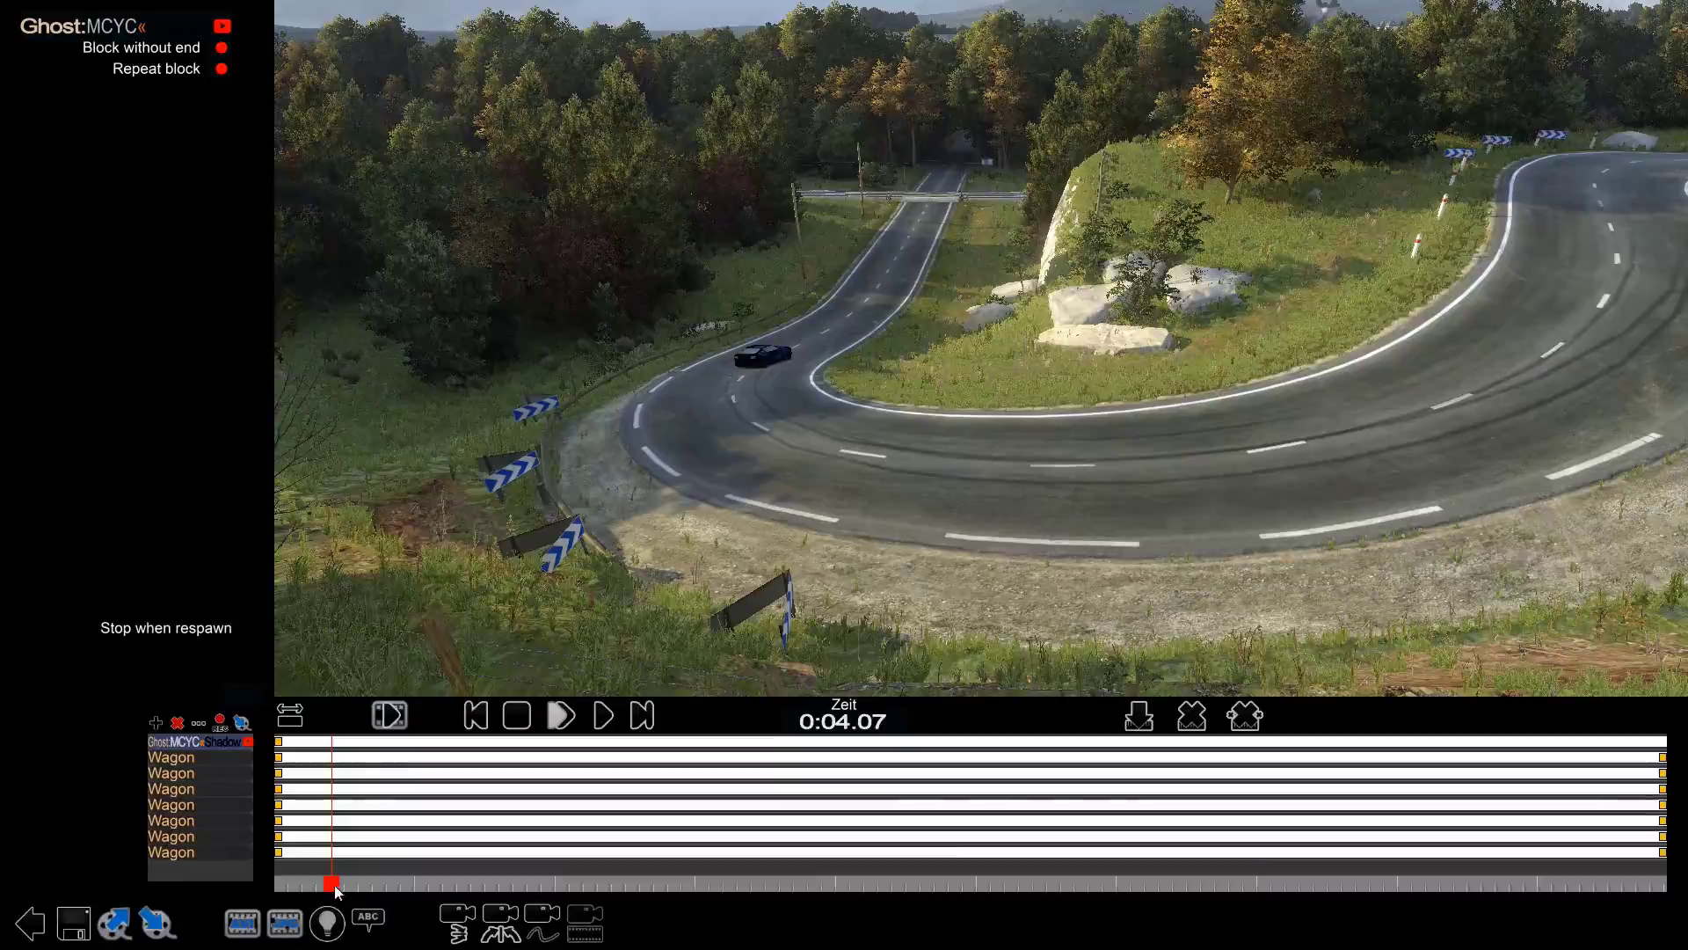
pyautogui.moveTo(333, 884); pyautogui.dragTo(309, 886)
pyautogui.moveTo(914, 386); pyautogui.dragTo(897, 330, button='right')
pyautogui.scroll(4, 985, 308)
pyautogui.scroll(-3, 906, 325)
pyautogui.scroll(2, 897, 330)
pyautogui.click(156, 722)
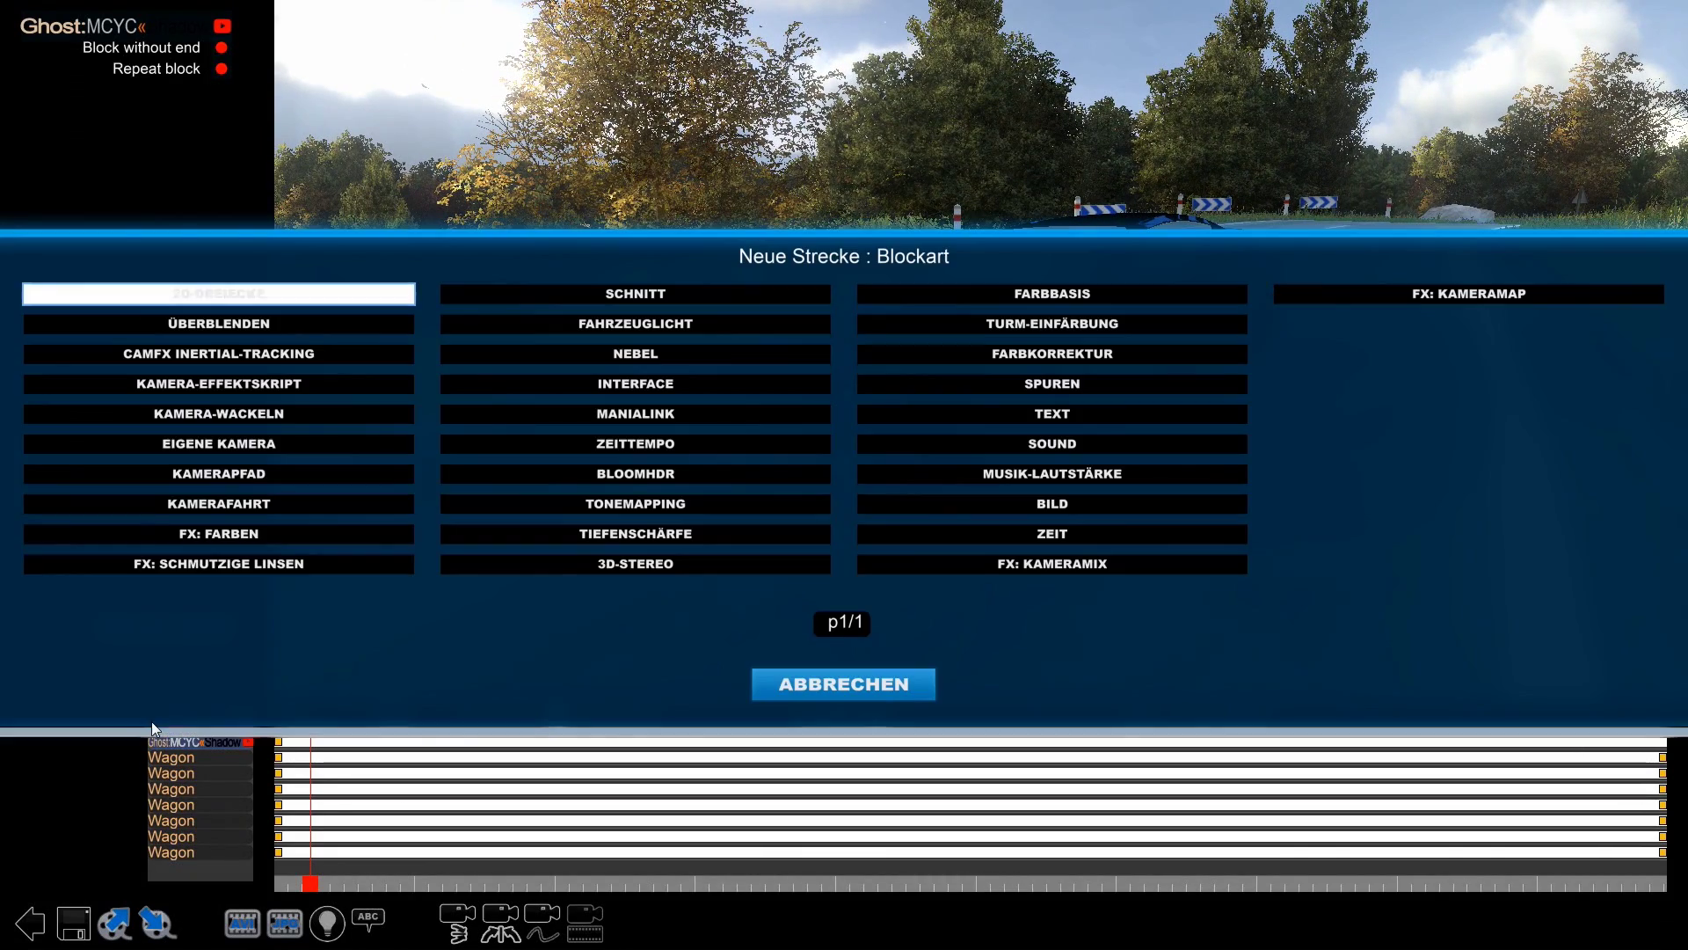
pyautogui.click(308, 453)
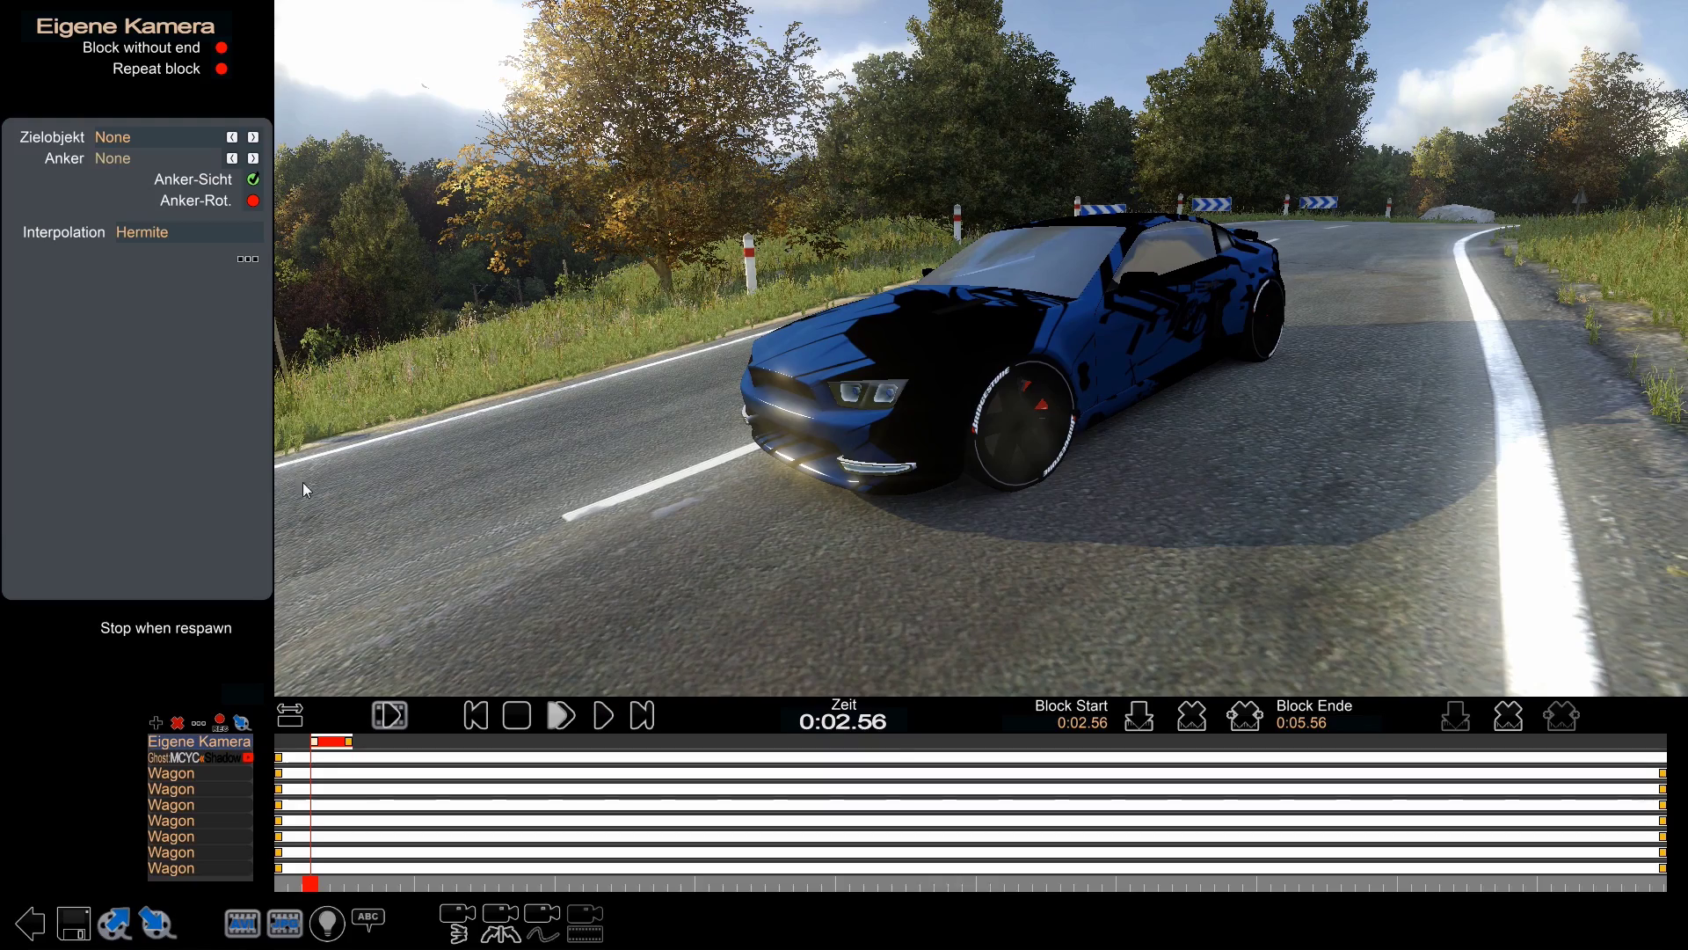
# - Anchor the custom camera's start keyframe to the ghost car, trying out target objects before setting Zielobjekt back to None
pyautogui.click(254, 138)
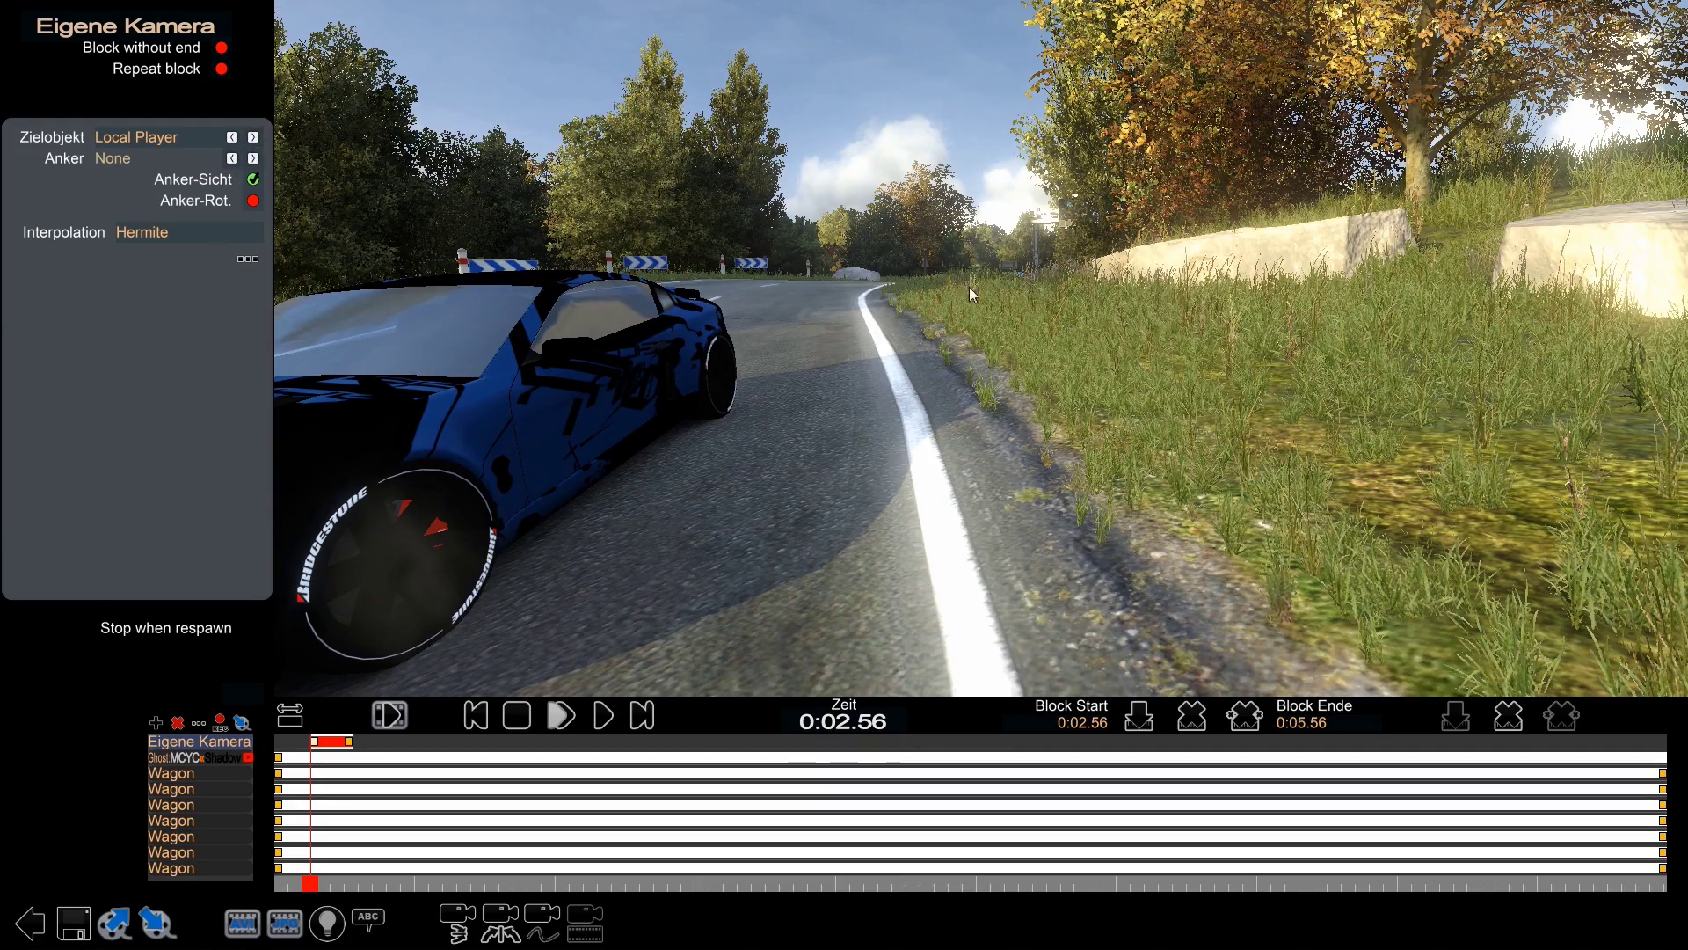
pyautogui.moveTo(969, 287); pyautogui.dragTo(841, 311)
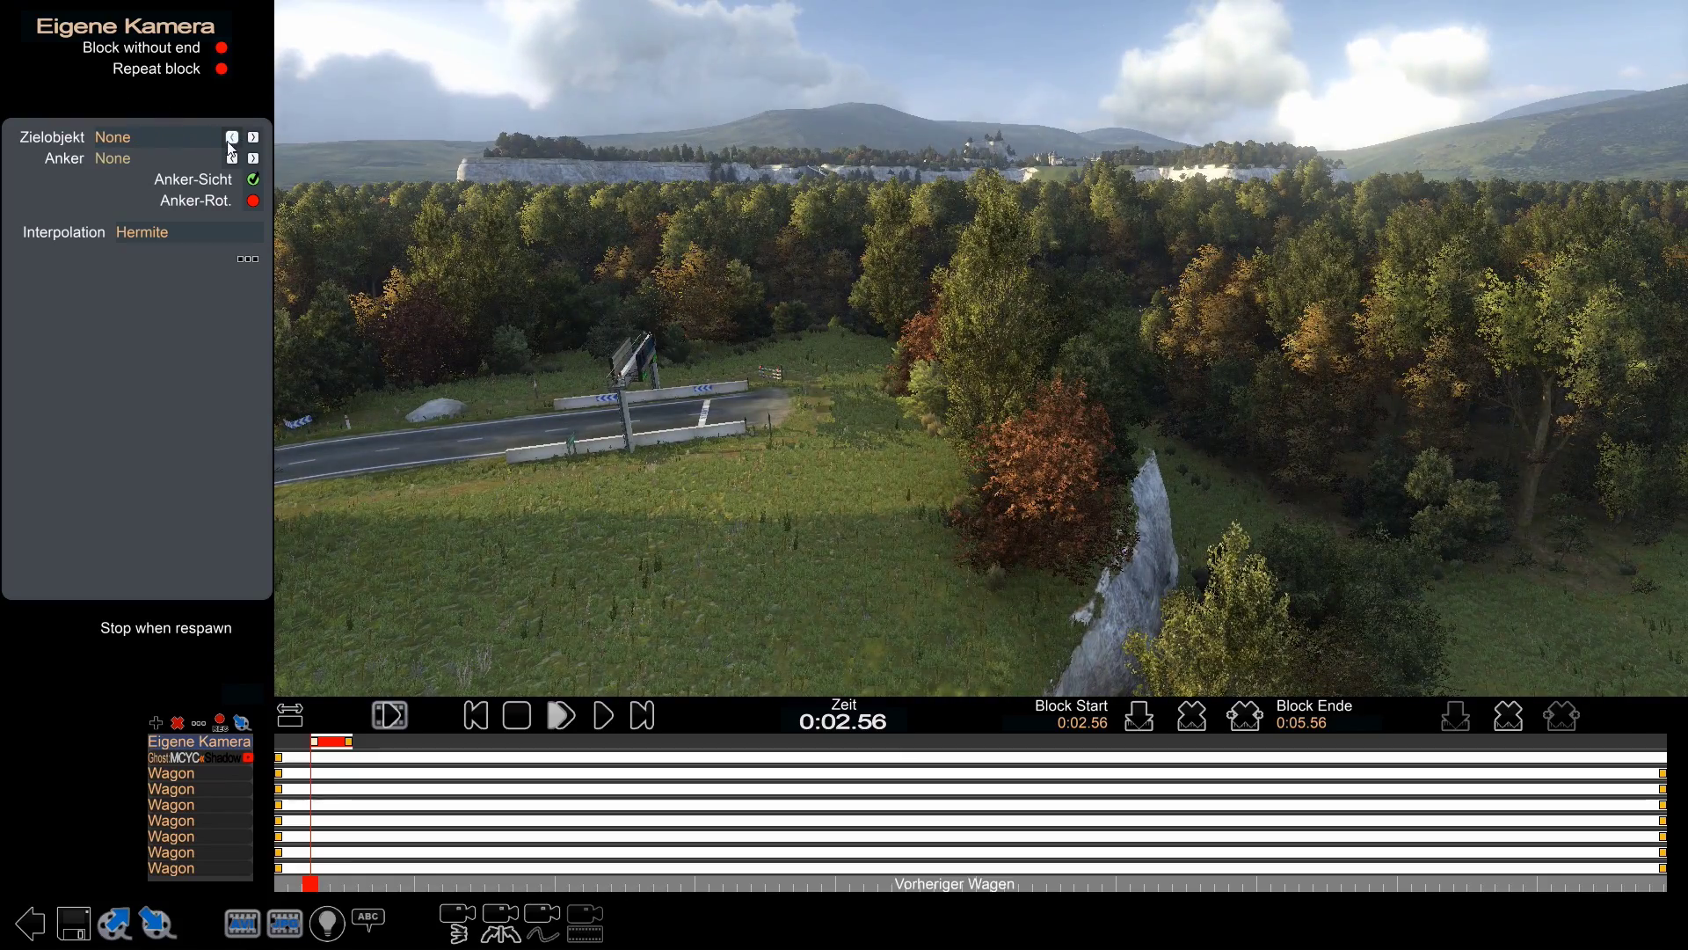
pyautogui.click(254, 160)
pyautogui.click(254, 137)
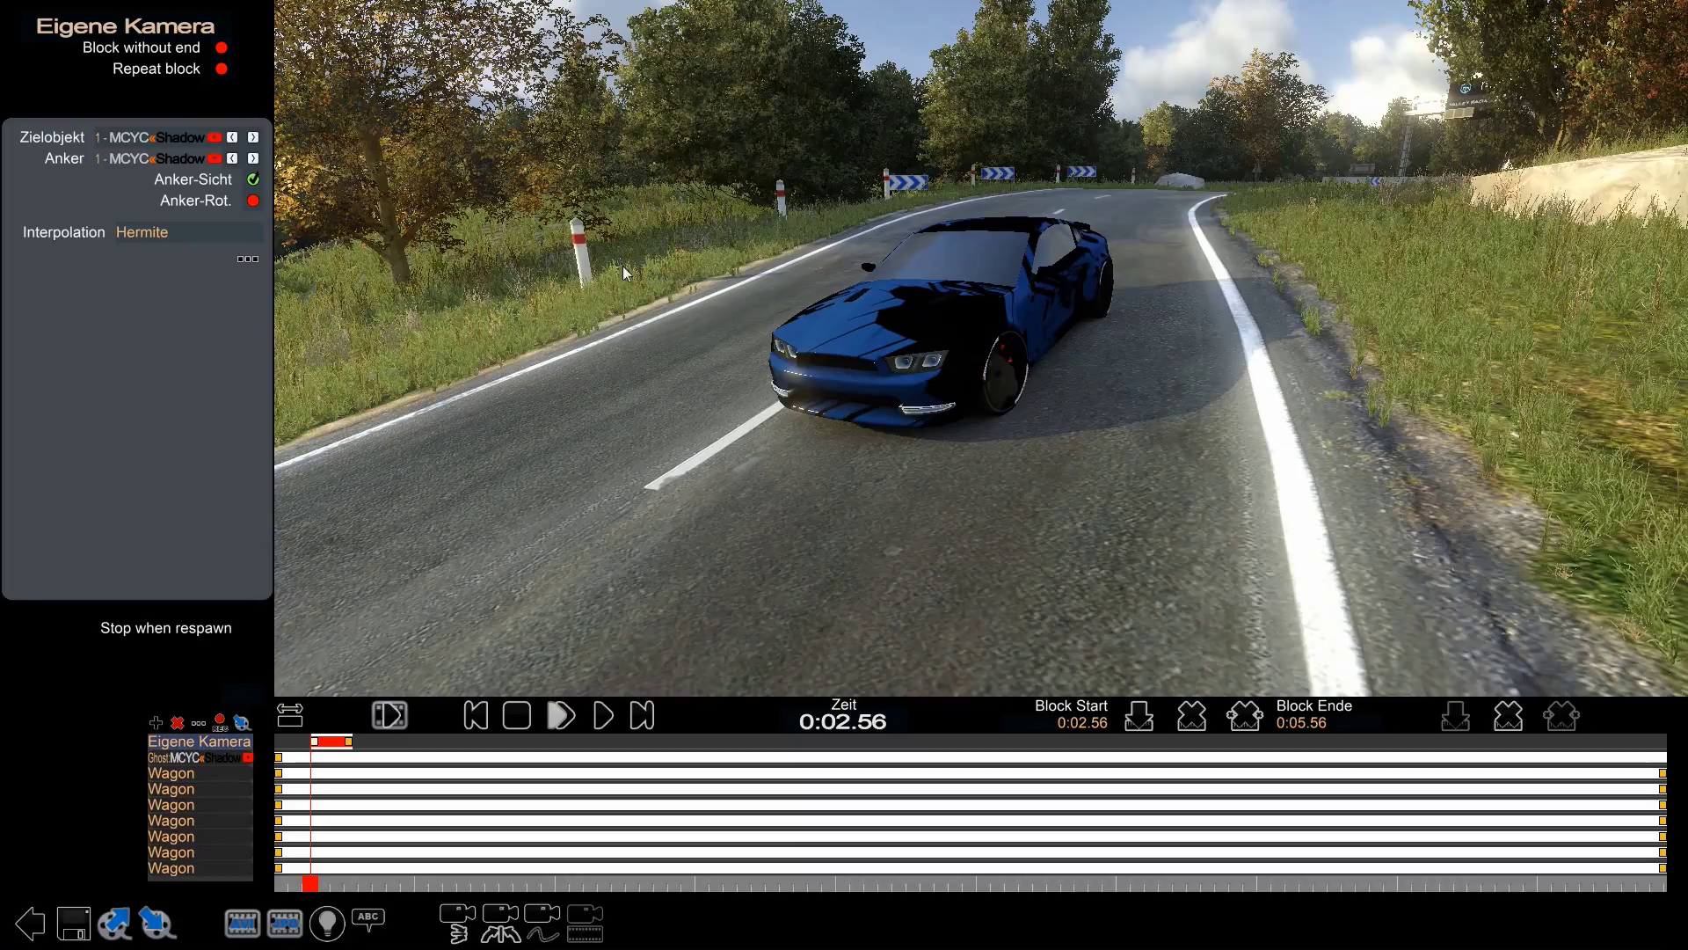
pyautogui.click(232, 137)
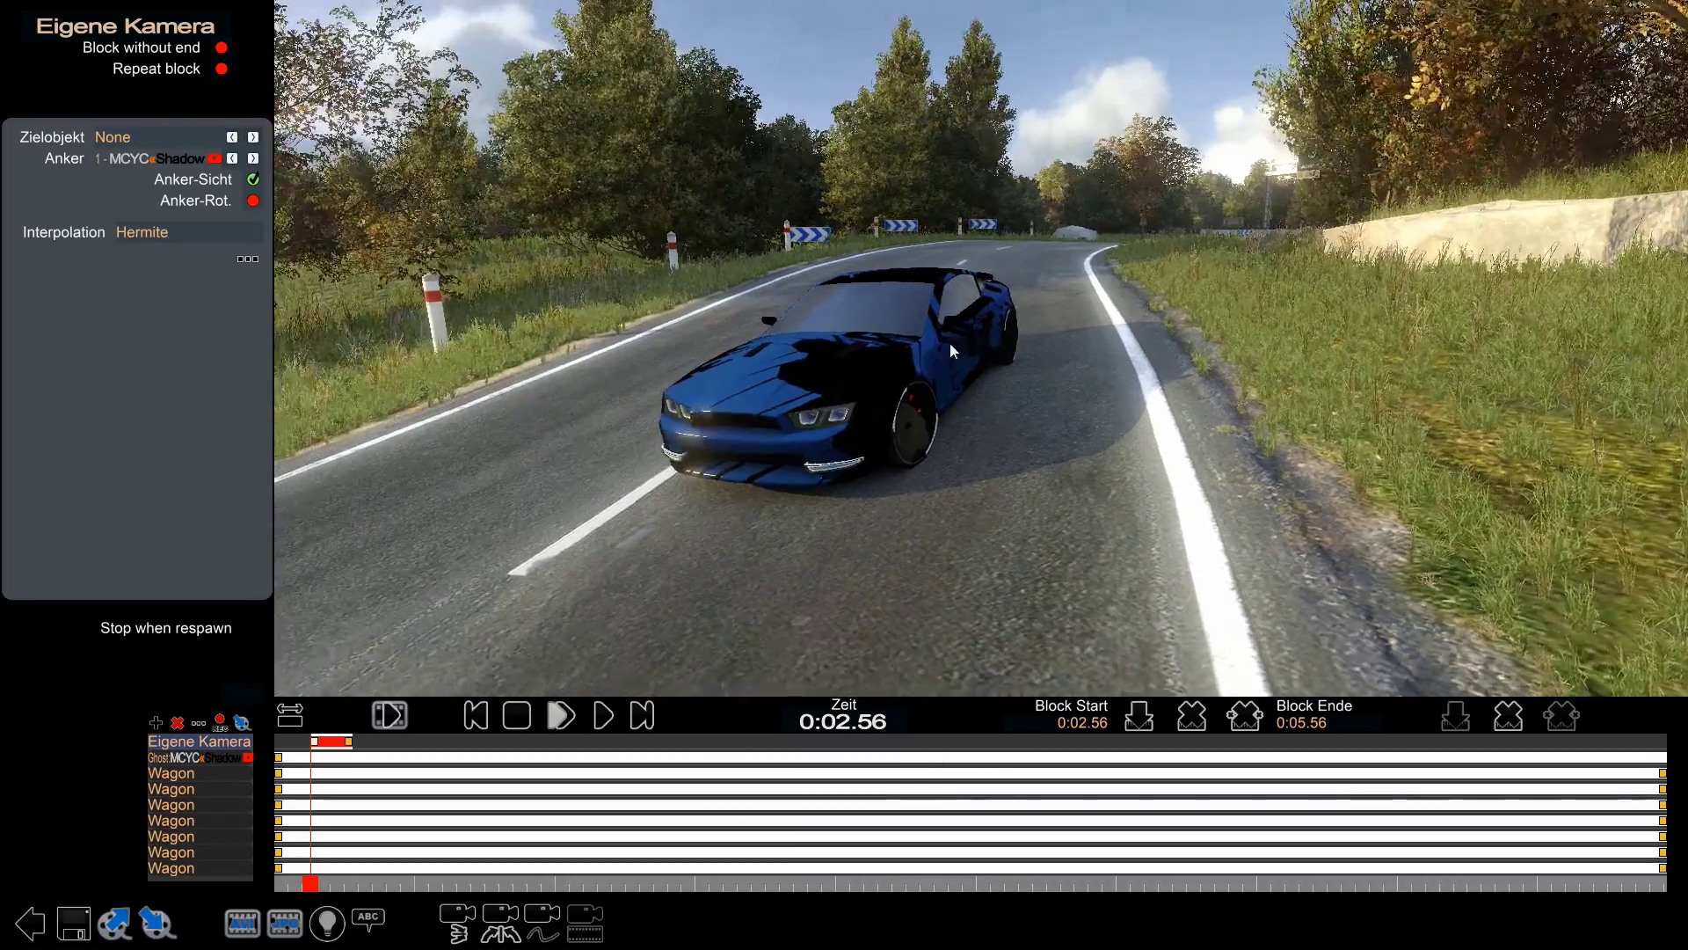
# - Position the start keyframe's camera low above the road, close to the front of the car
pyautogui.scroll(3, 851, 363)
pyautogui.scroll(-3, 851, 364)
pyautogui.scroll(-2, 851, 364)
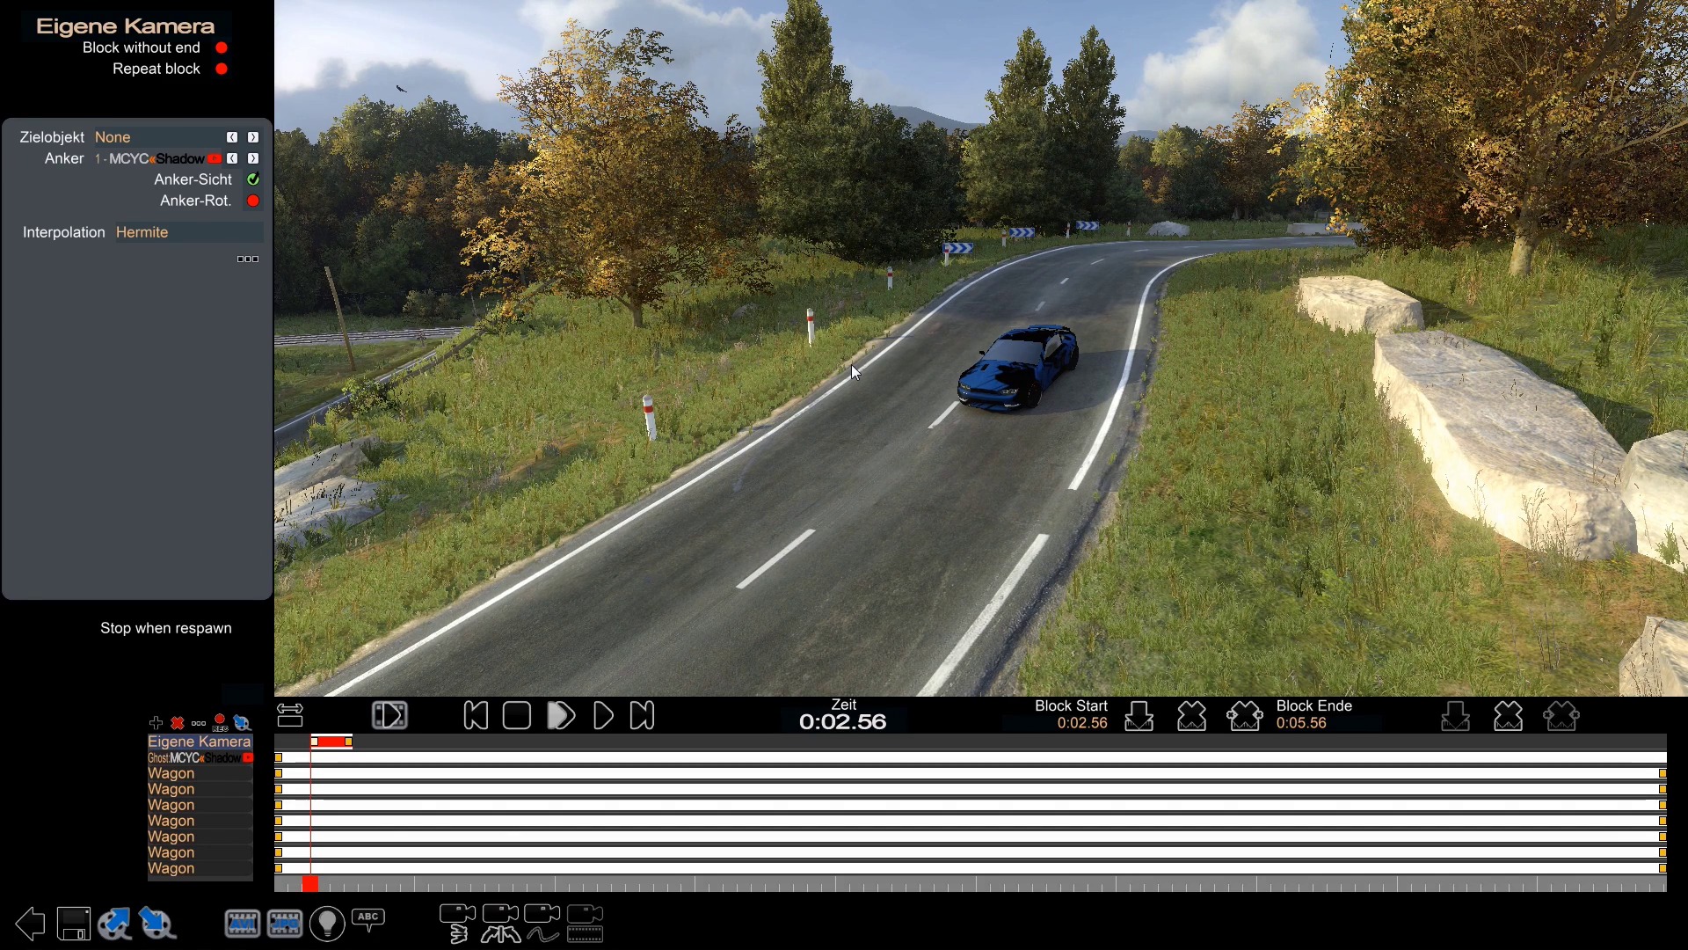
pyautogui.scroll(5, 851, 364)
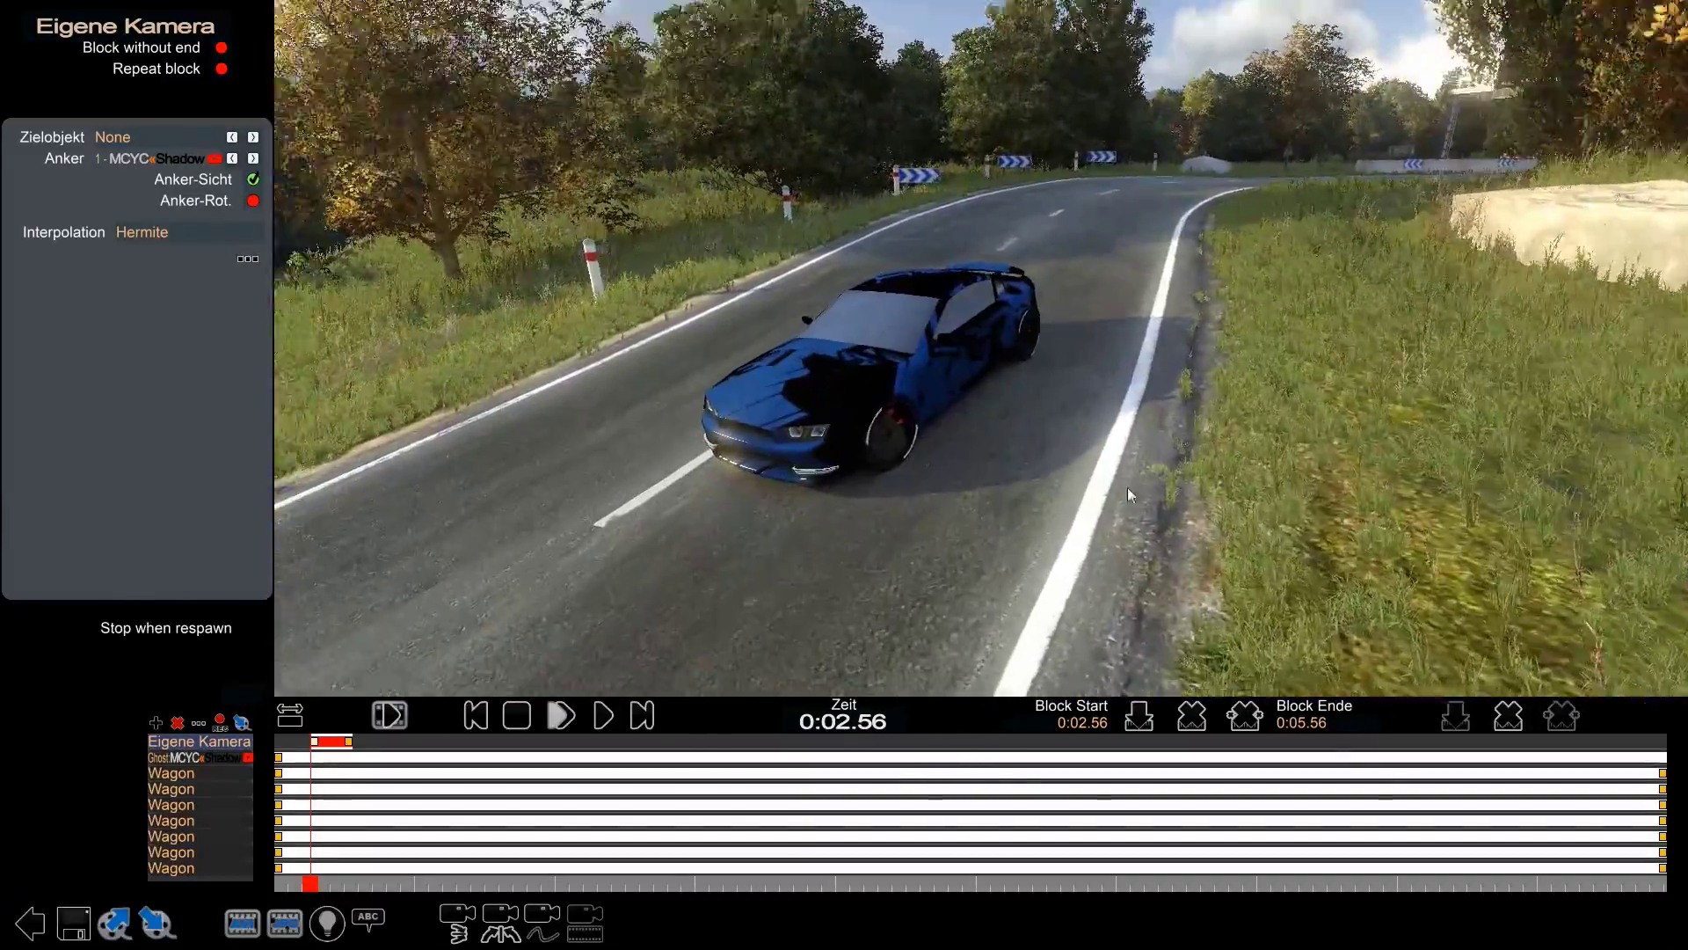
pyautogui.moveTo(1127, 487); pyautogui.dragTo(1074, 385, button='right')
pyautogui.scroll(-3, 1066, 432)
pyautogui.scroll(3, 1090, 427)
pyautogui.scroll(-2, 1106, 432)
pyautogui.scroll(3, 944, 428)
pyautogui.scroll(3, 1070, 429)
pyautogui.scroll(-3, 1075, 426)
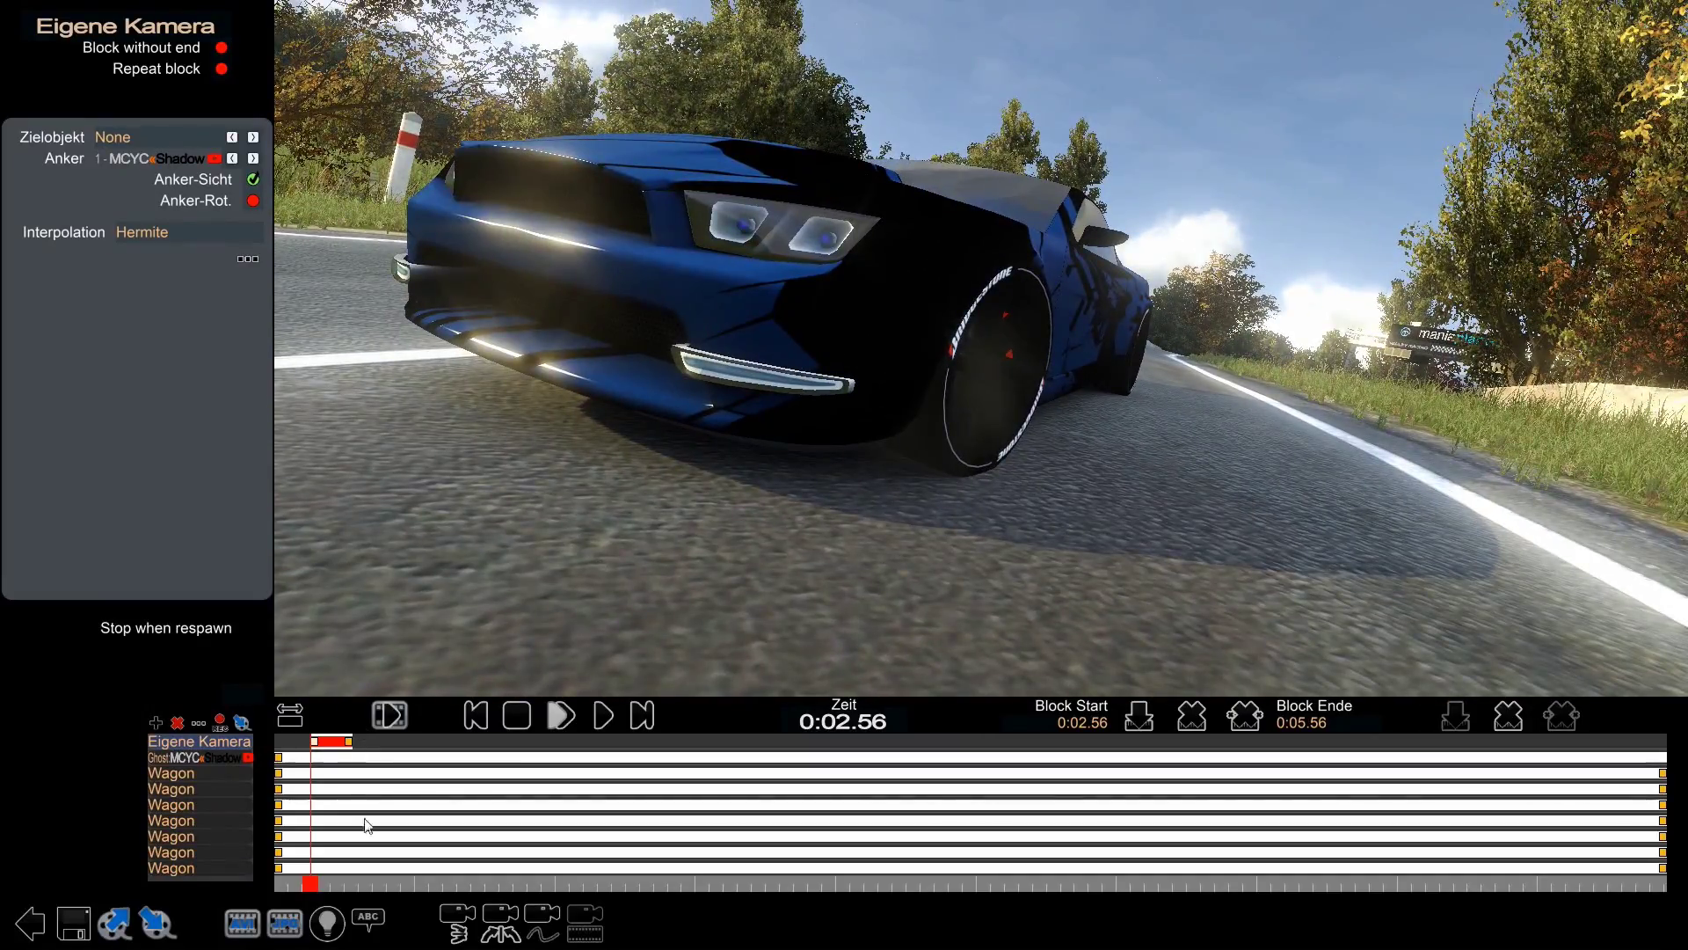
pyautogui.scroll(2, 387, 895)
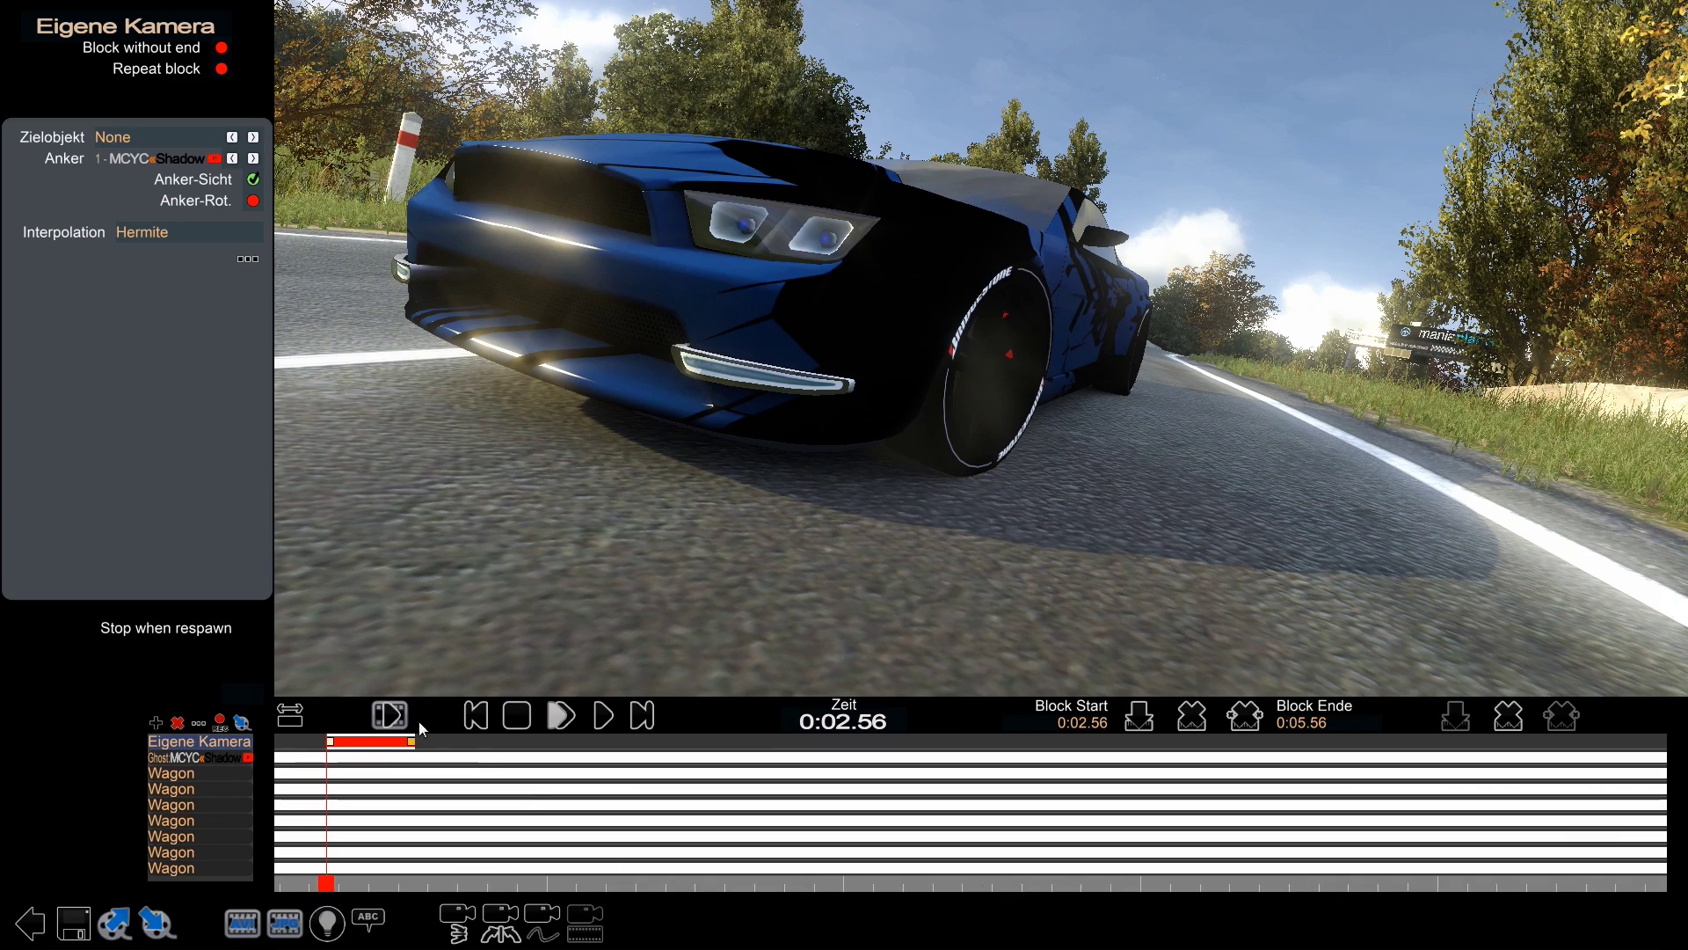
# - Anchor the end keyframe to the ghost car with a rear view, and shift the block to 0:03.16–0:06.16
pyautogui.click(412, 743)
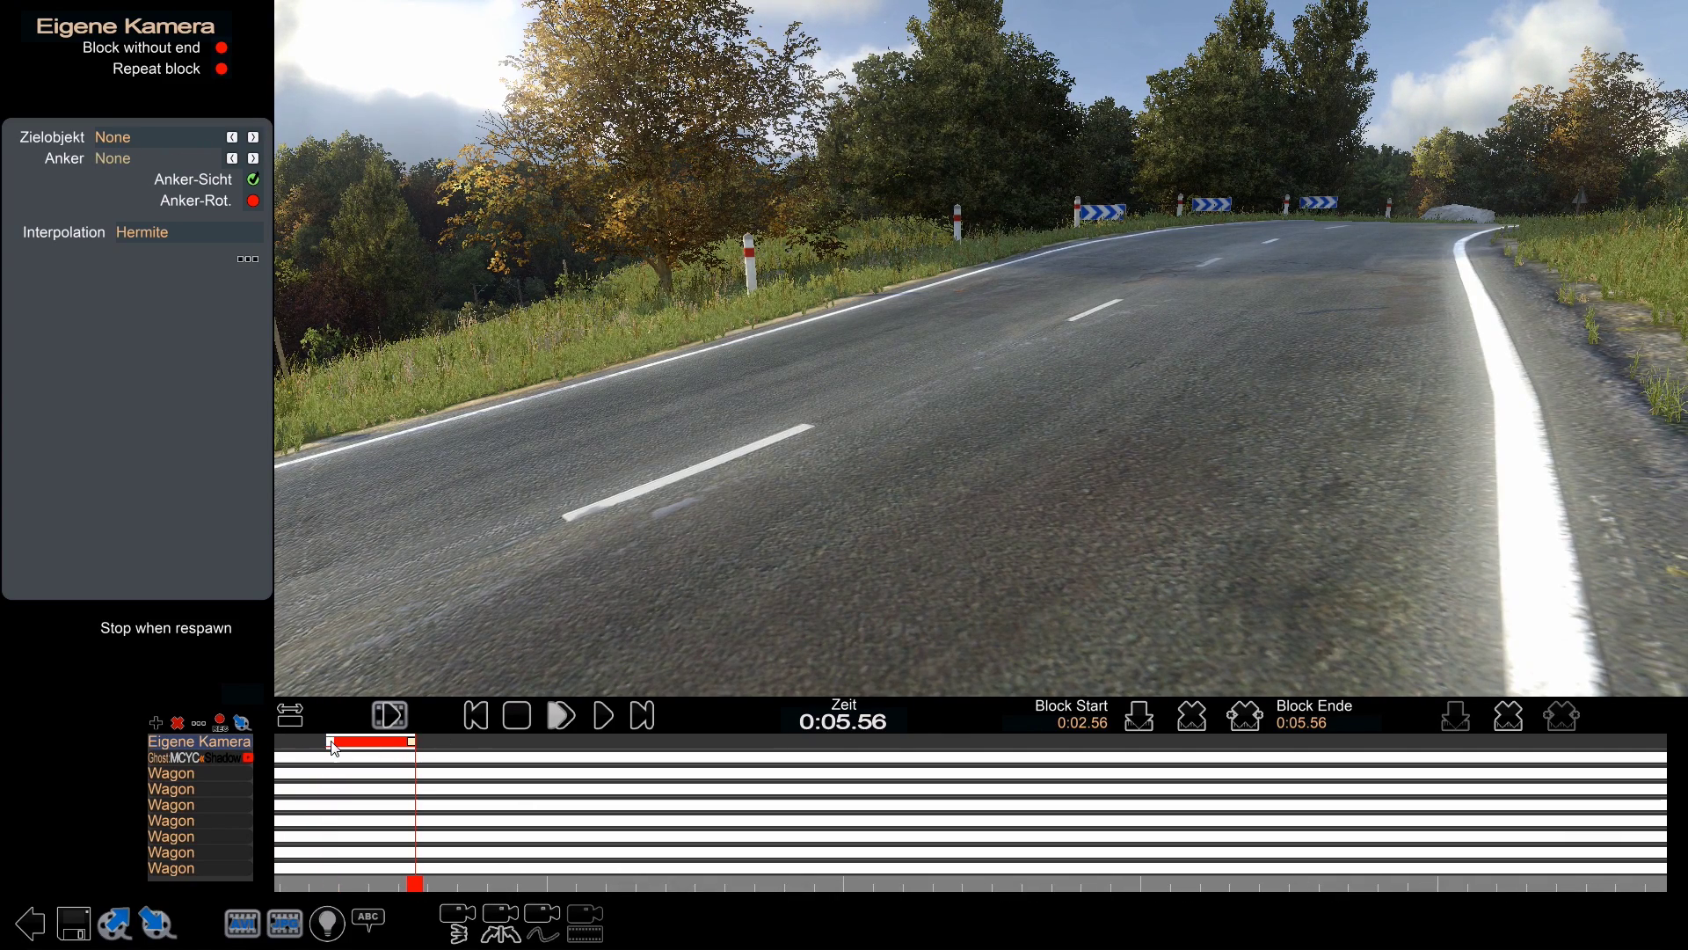
pyautogui.rightClick(332, 742)
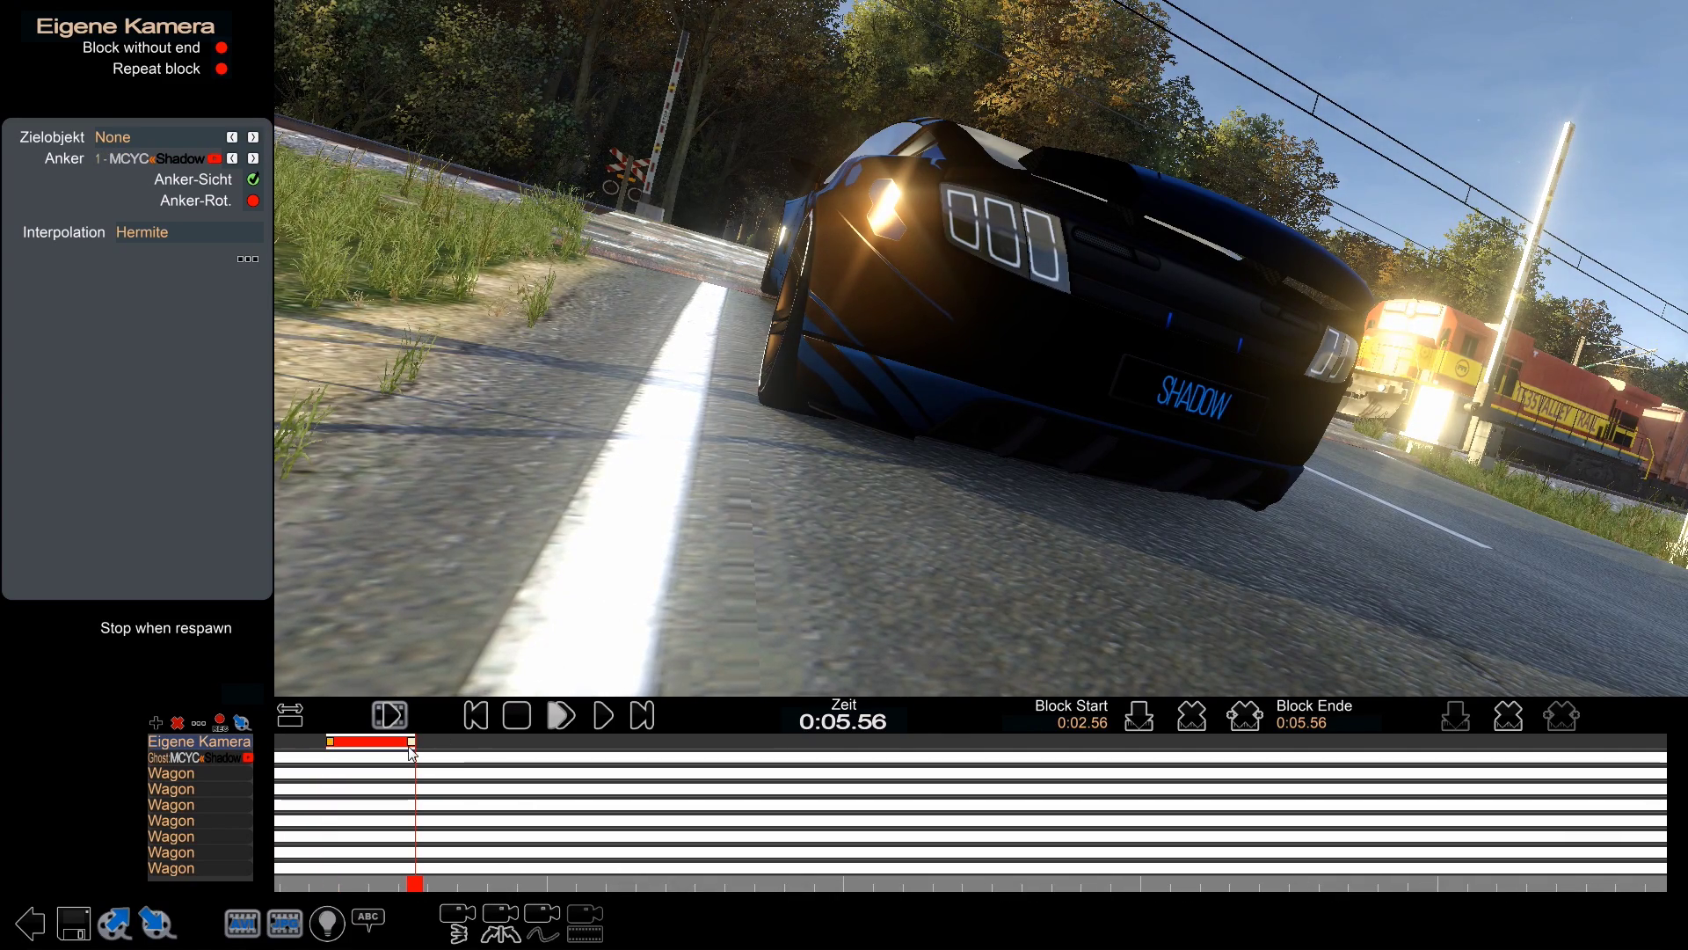
pyautogui.moveTo(413, 747); pyautogui.dragTo(419, 752)
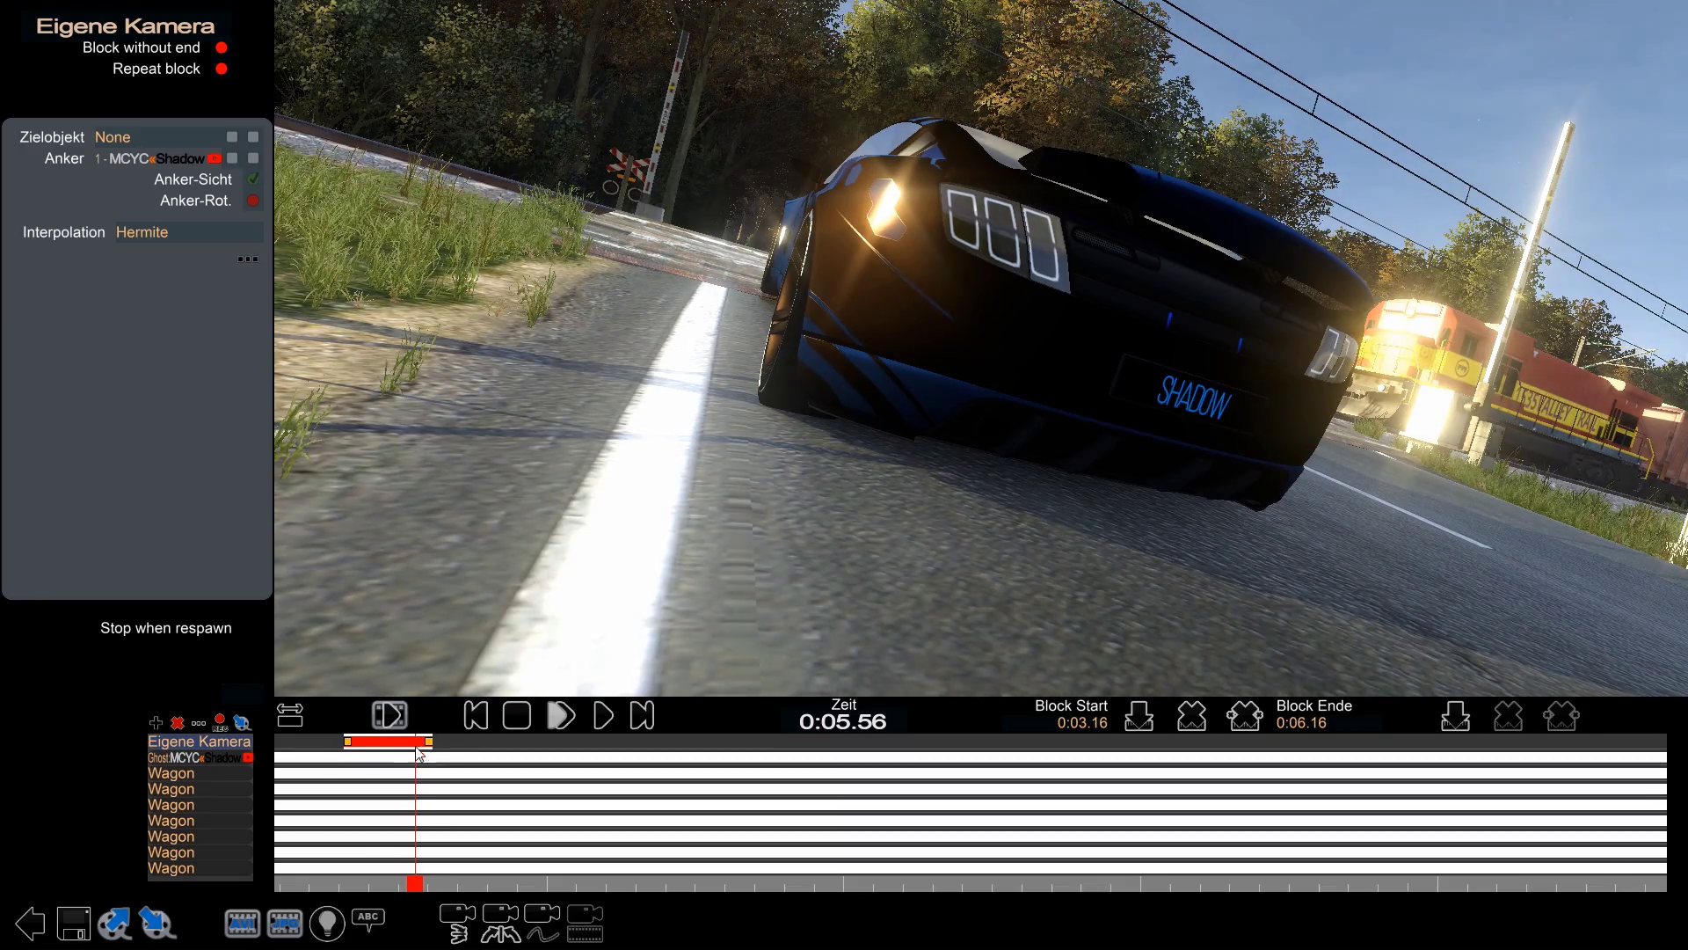
# - Compare the camera views at the block's start and end keyframes
pyautogui.click(426, 746)
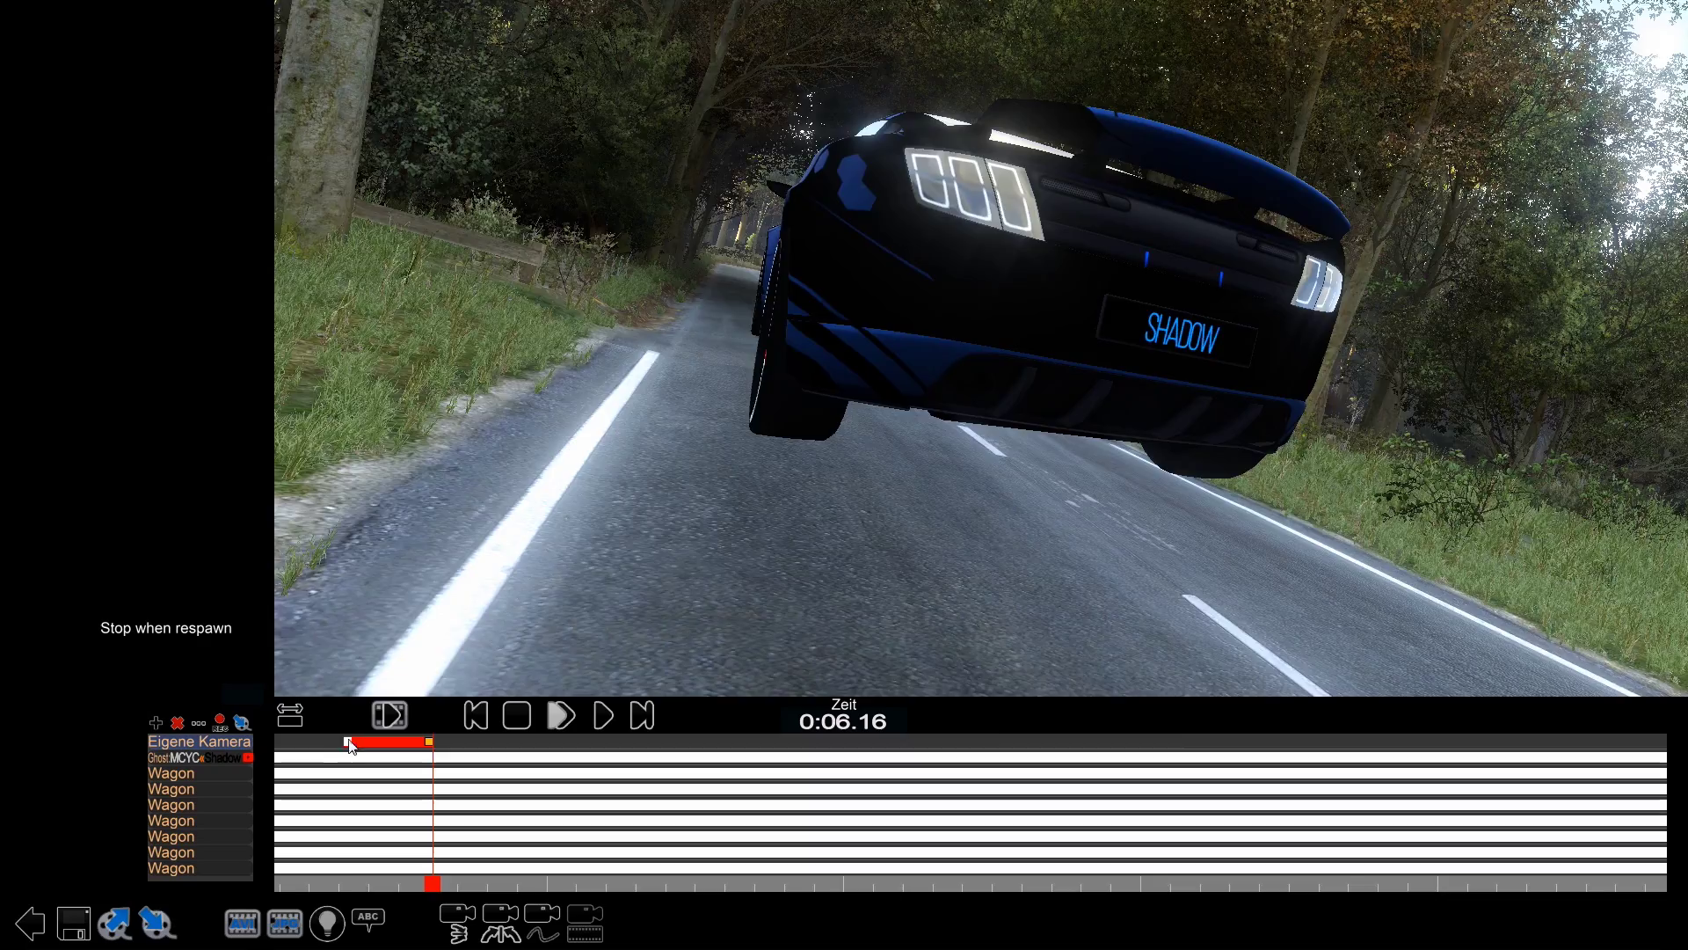
pyautogui.click(347, 743)
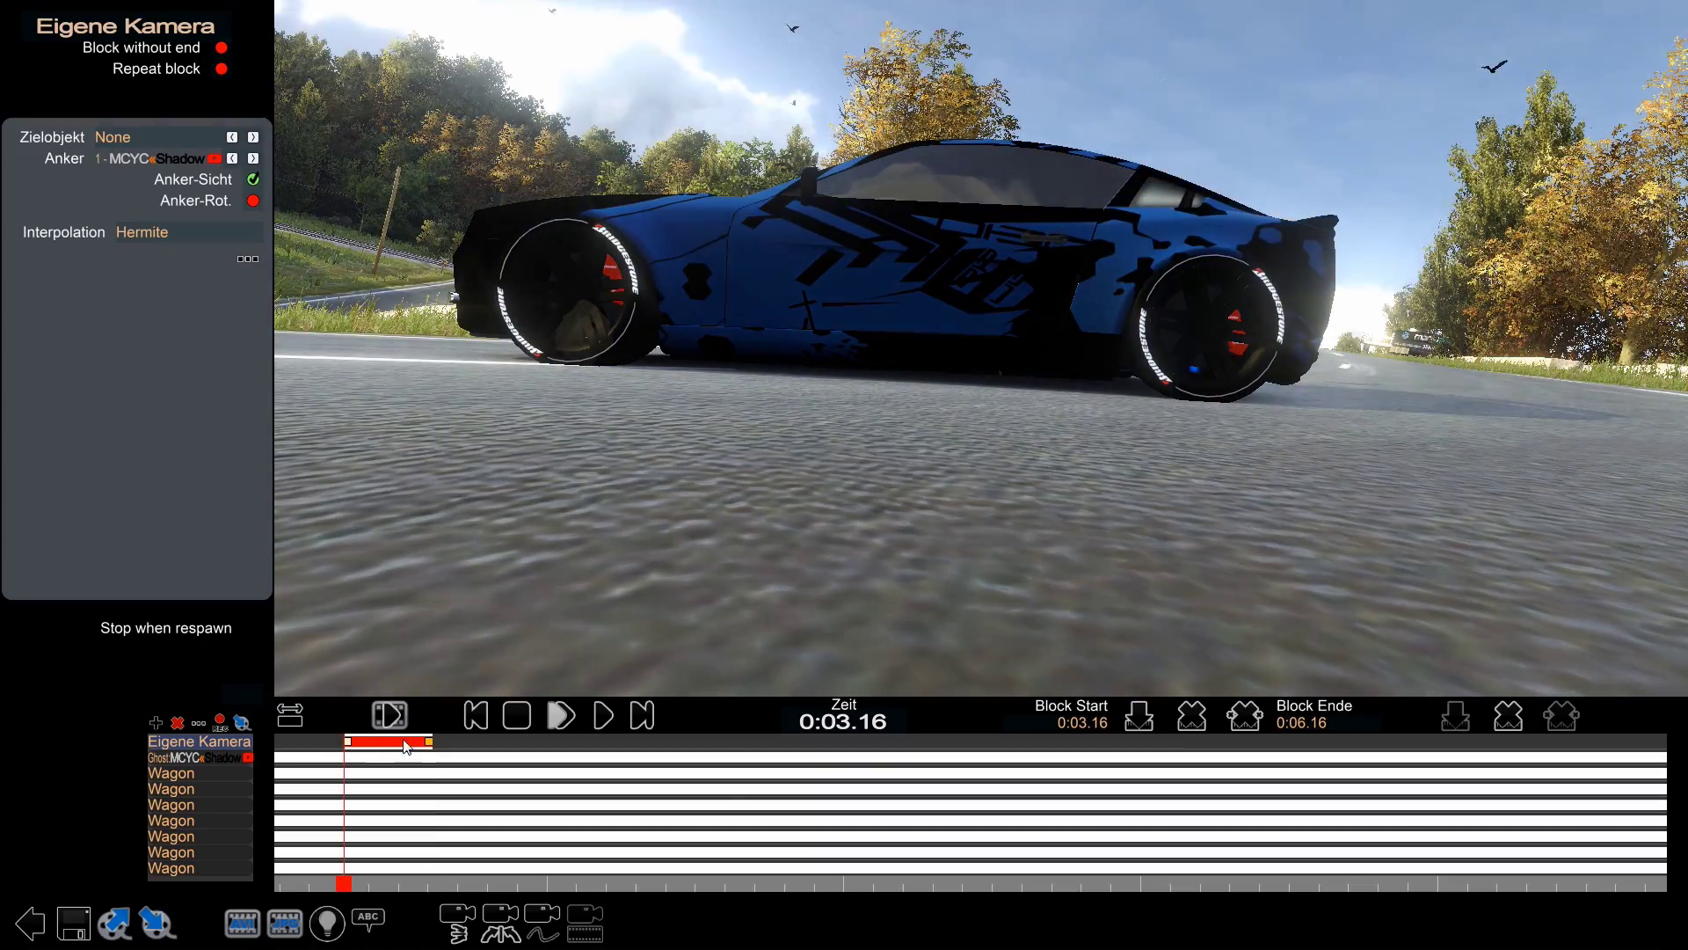
pyautogui.click(429, 743)
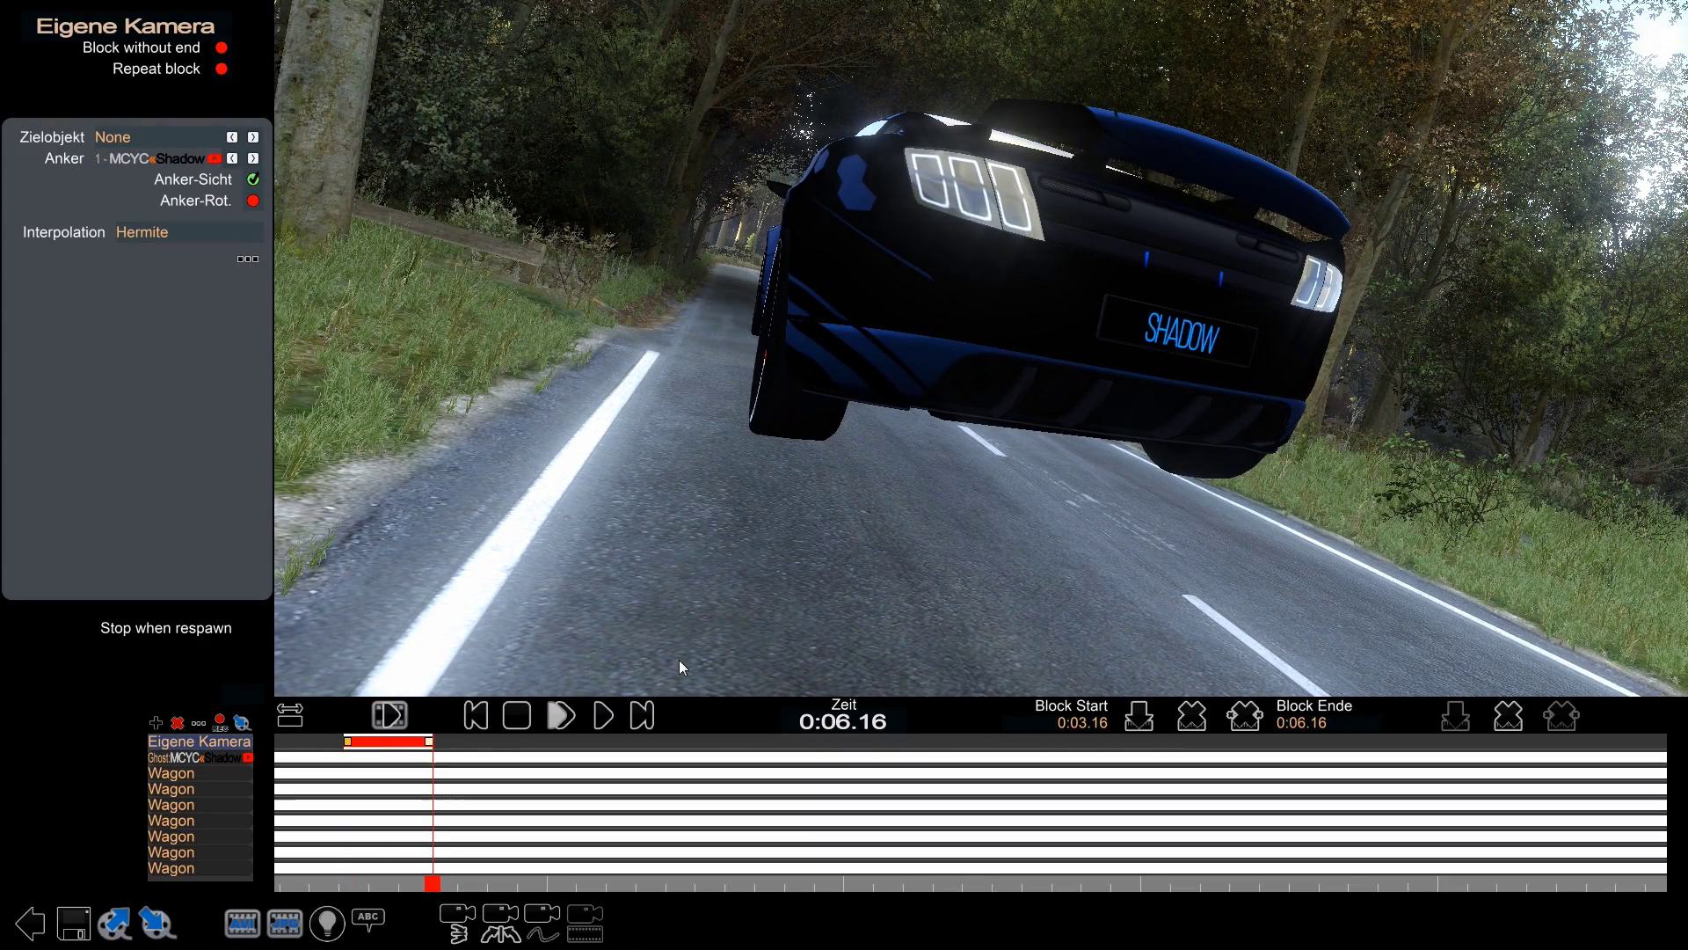
pyautogui.click(350, 744)
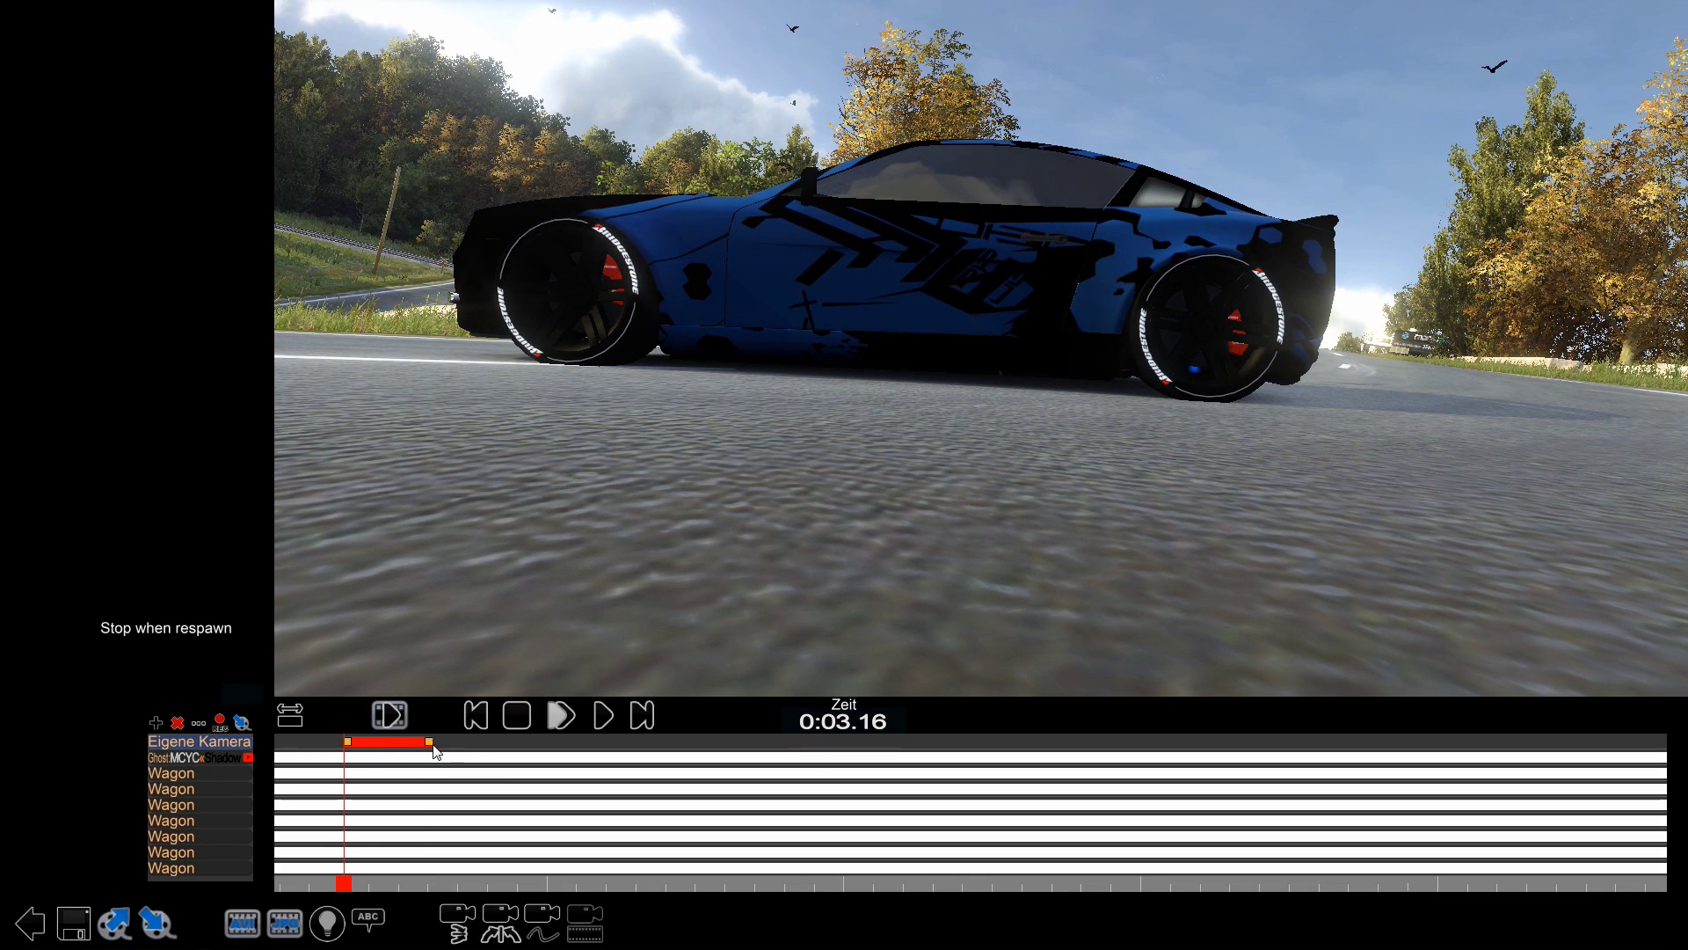
pyautogui.click(430, 743)
pyautogui.click(428, 743)
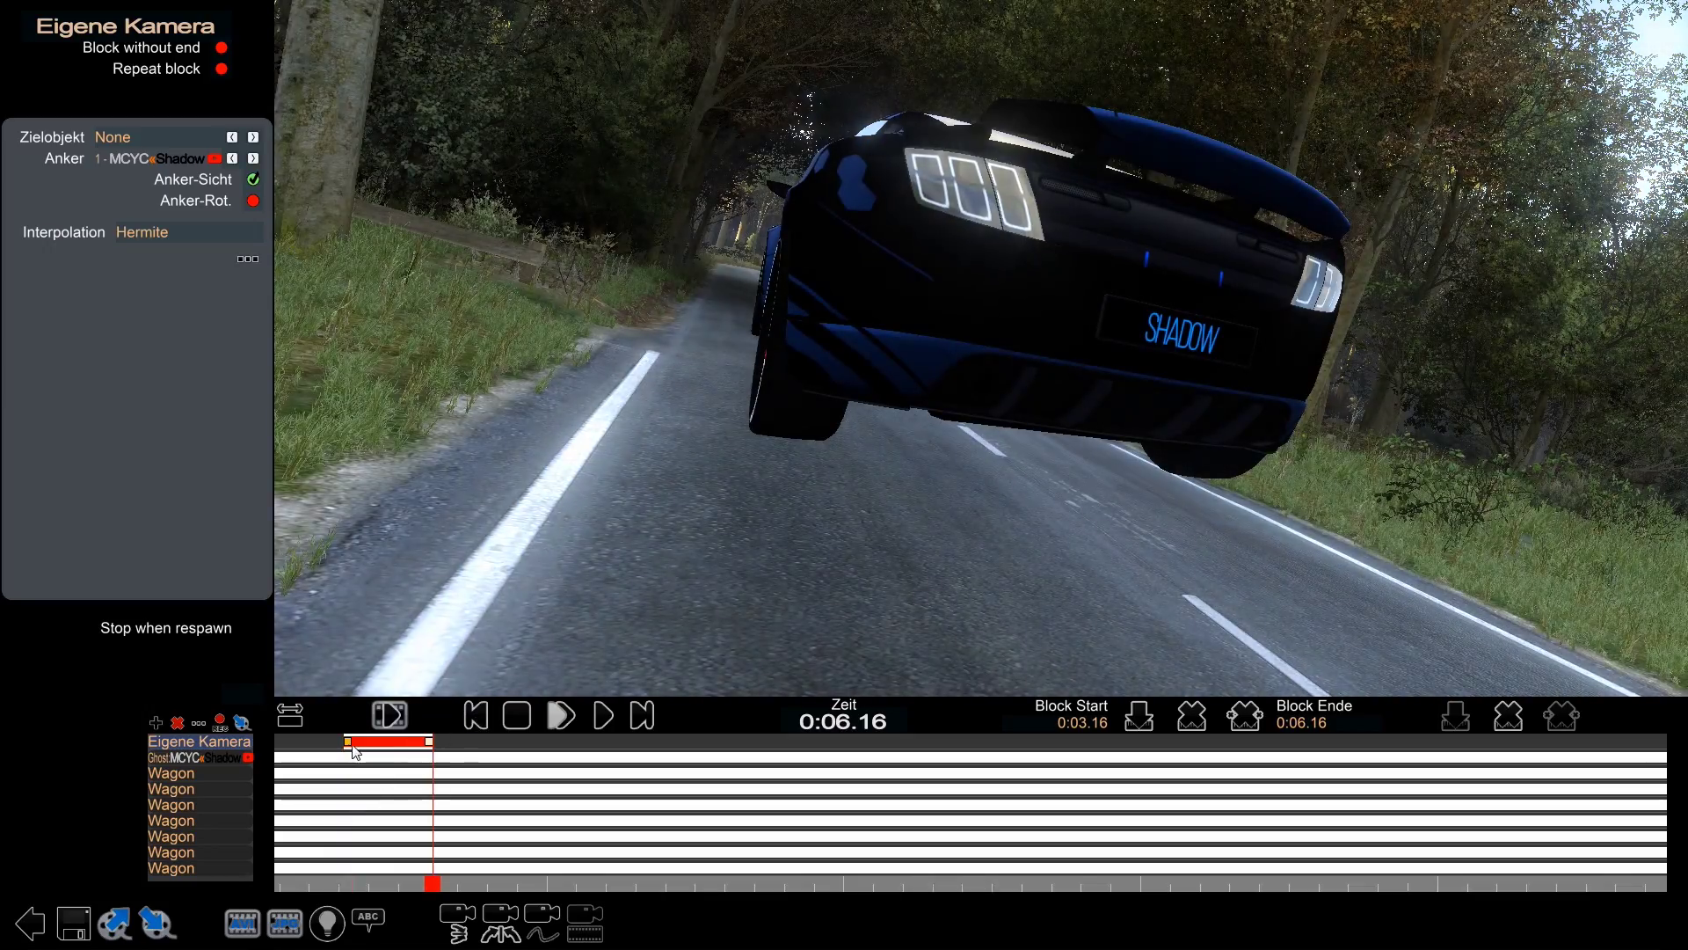
# - Reposition the end keyframe's camera beside the car's rear wheel and play the block from its start
pyautogui.moveTo(812, 516); pyautogui.dragTo(907, 466, button='right')
pyautogui.press('Left')
pyautogui.moveTo(907, 467); pyautogui.dragTo(931, 453)
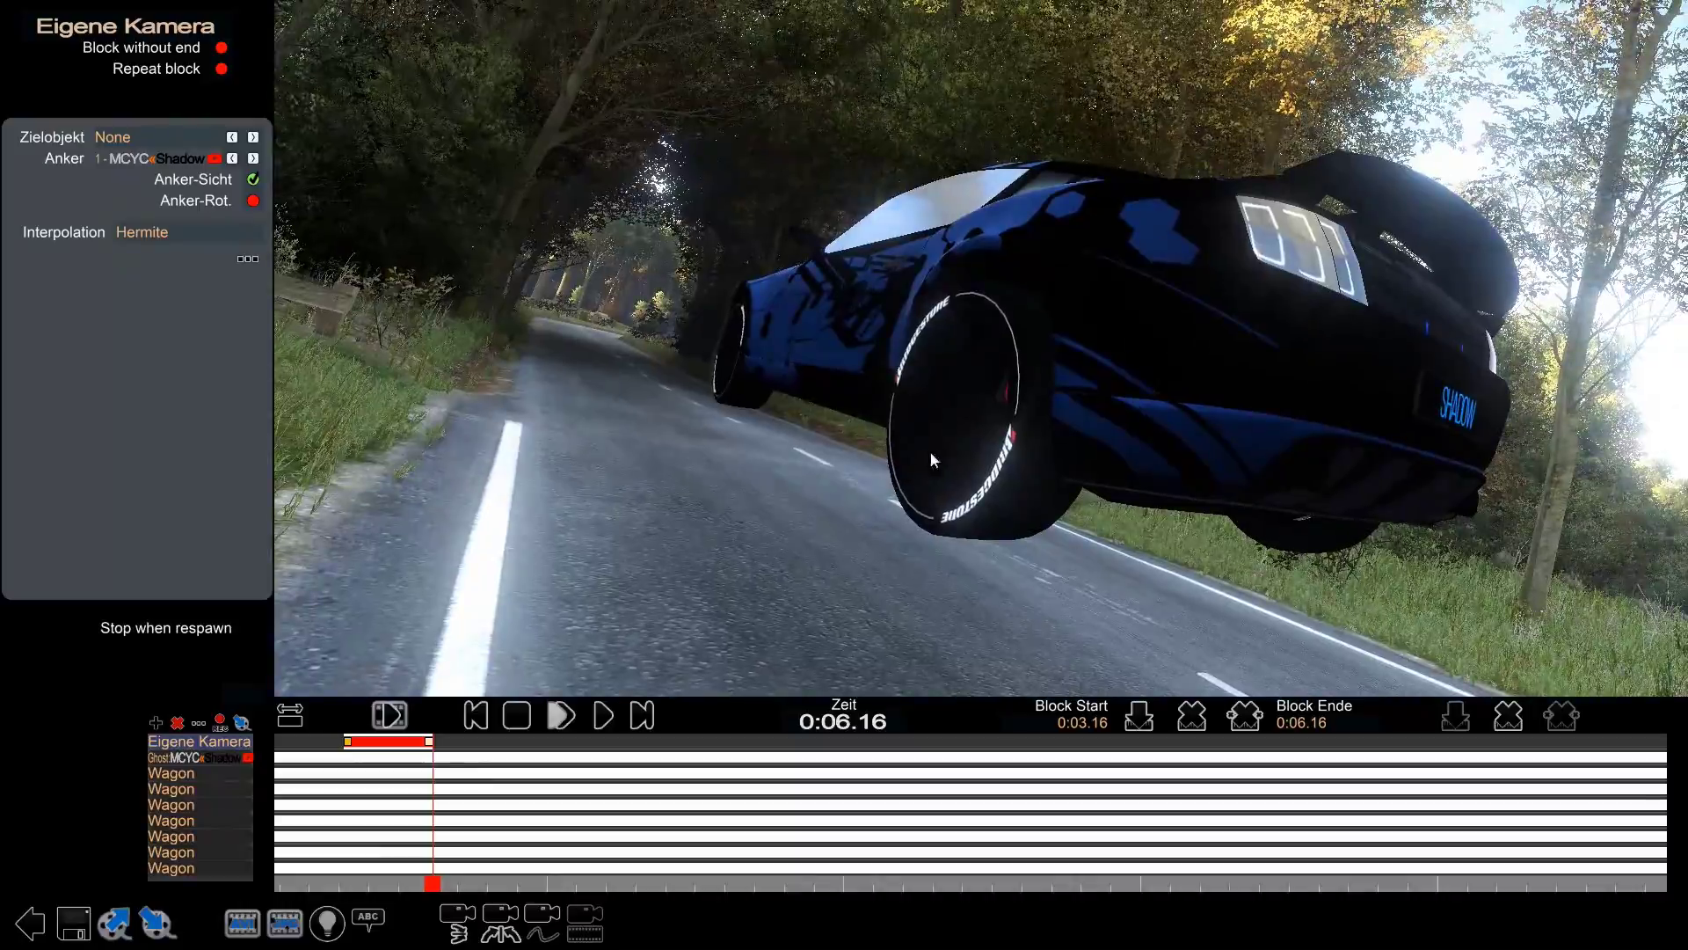
pyautogui.click(349, 746)
pyautogui.click(600, 714)
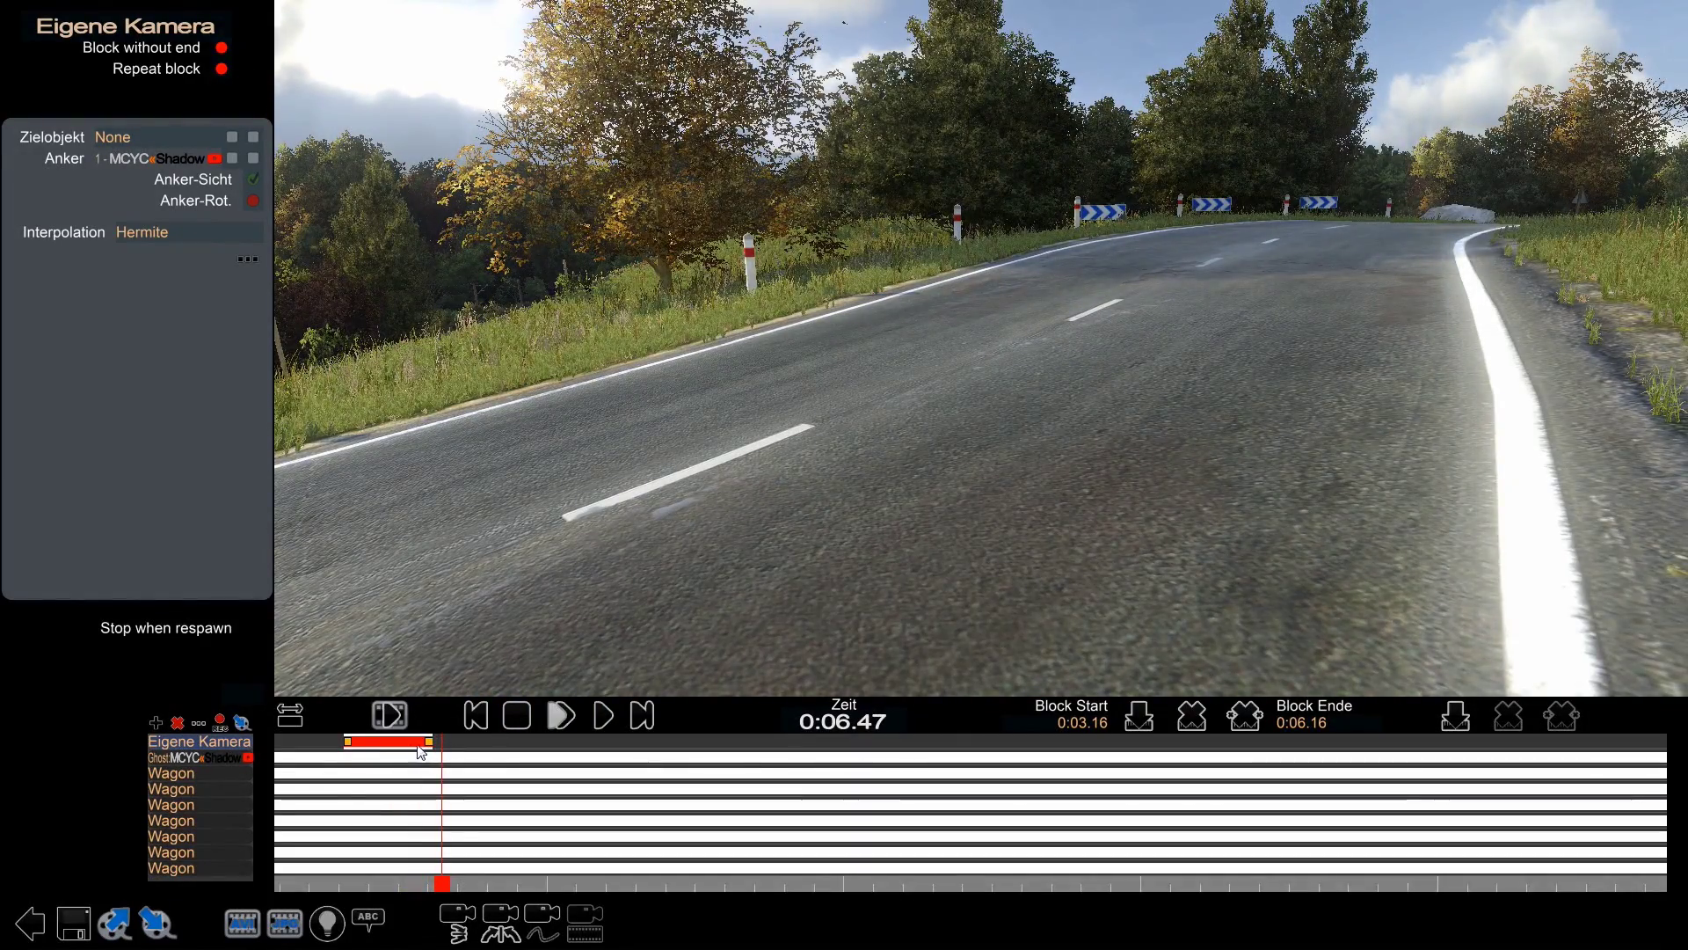
# - Extend the custom camera block to run from 0:02.36 to 0:06.39 and readjust the camera at both end keyframes
pyautogui.moveTo(421, 751); pyautogui.dragTo(437, 745)
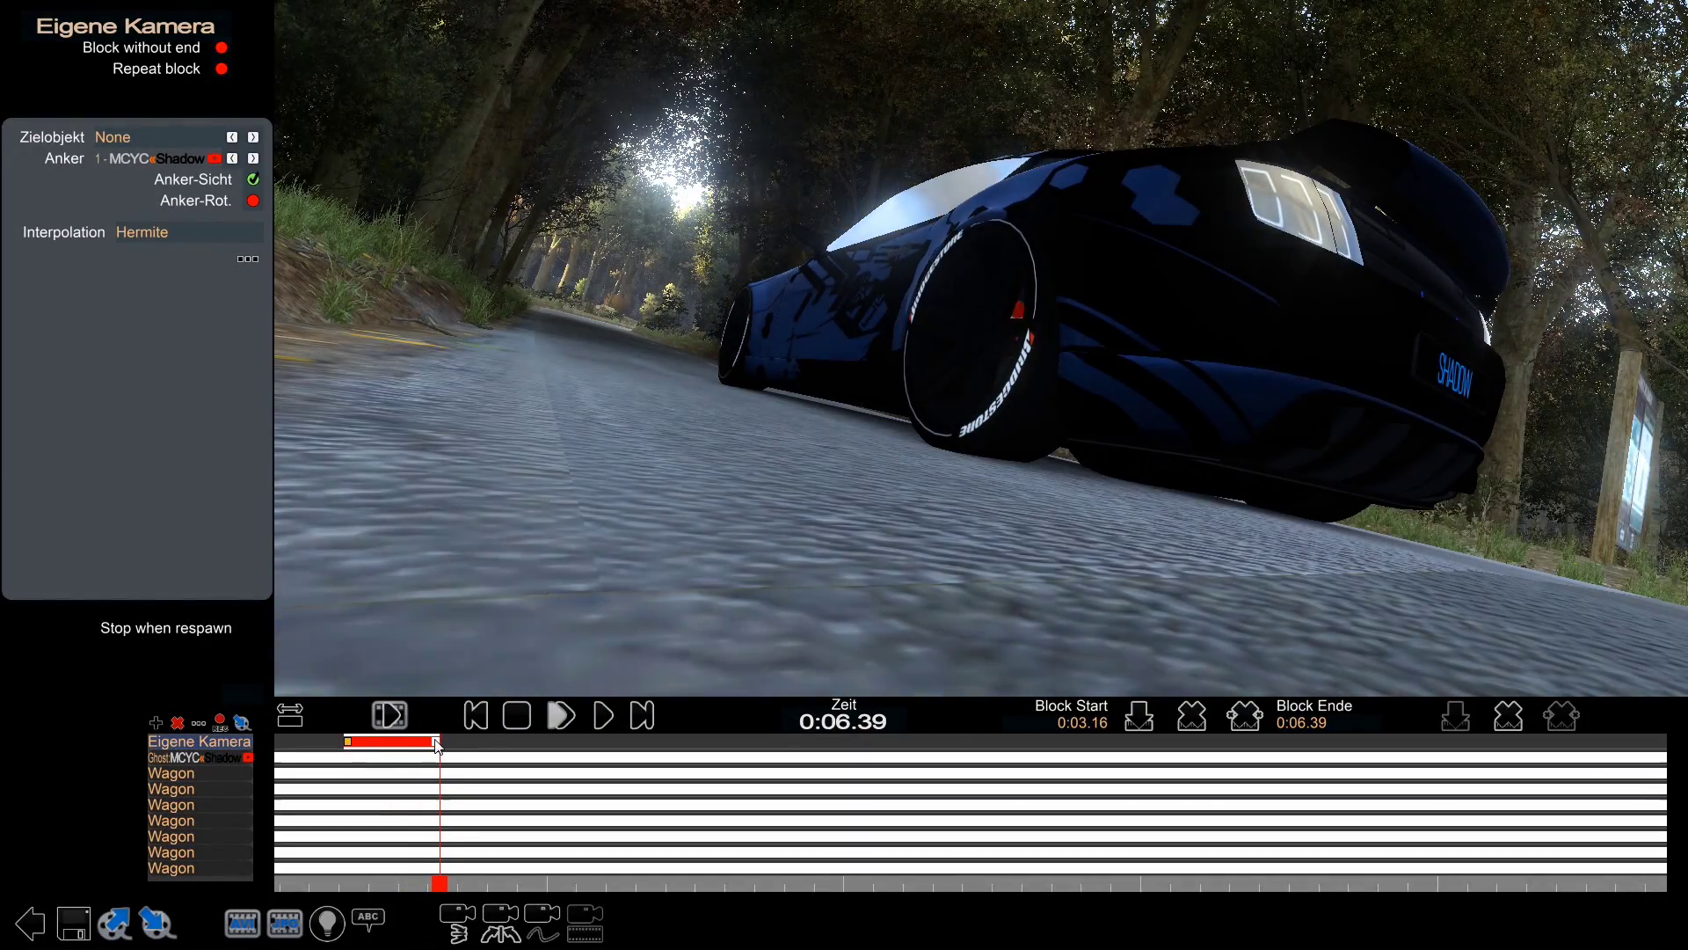
pyautogui.moveTo(748, 492); pyautogui.dragTo(925, 475)
pyautogui.moveTo(349, 745); pyautogui.dragTo(326, 746)
pyautogui.moveTo(627, 536); pyautogui.dragTo(979, 438)
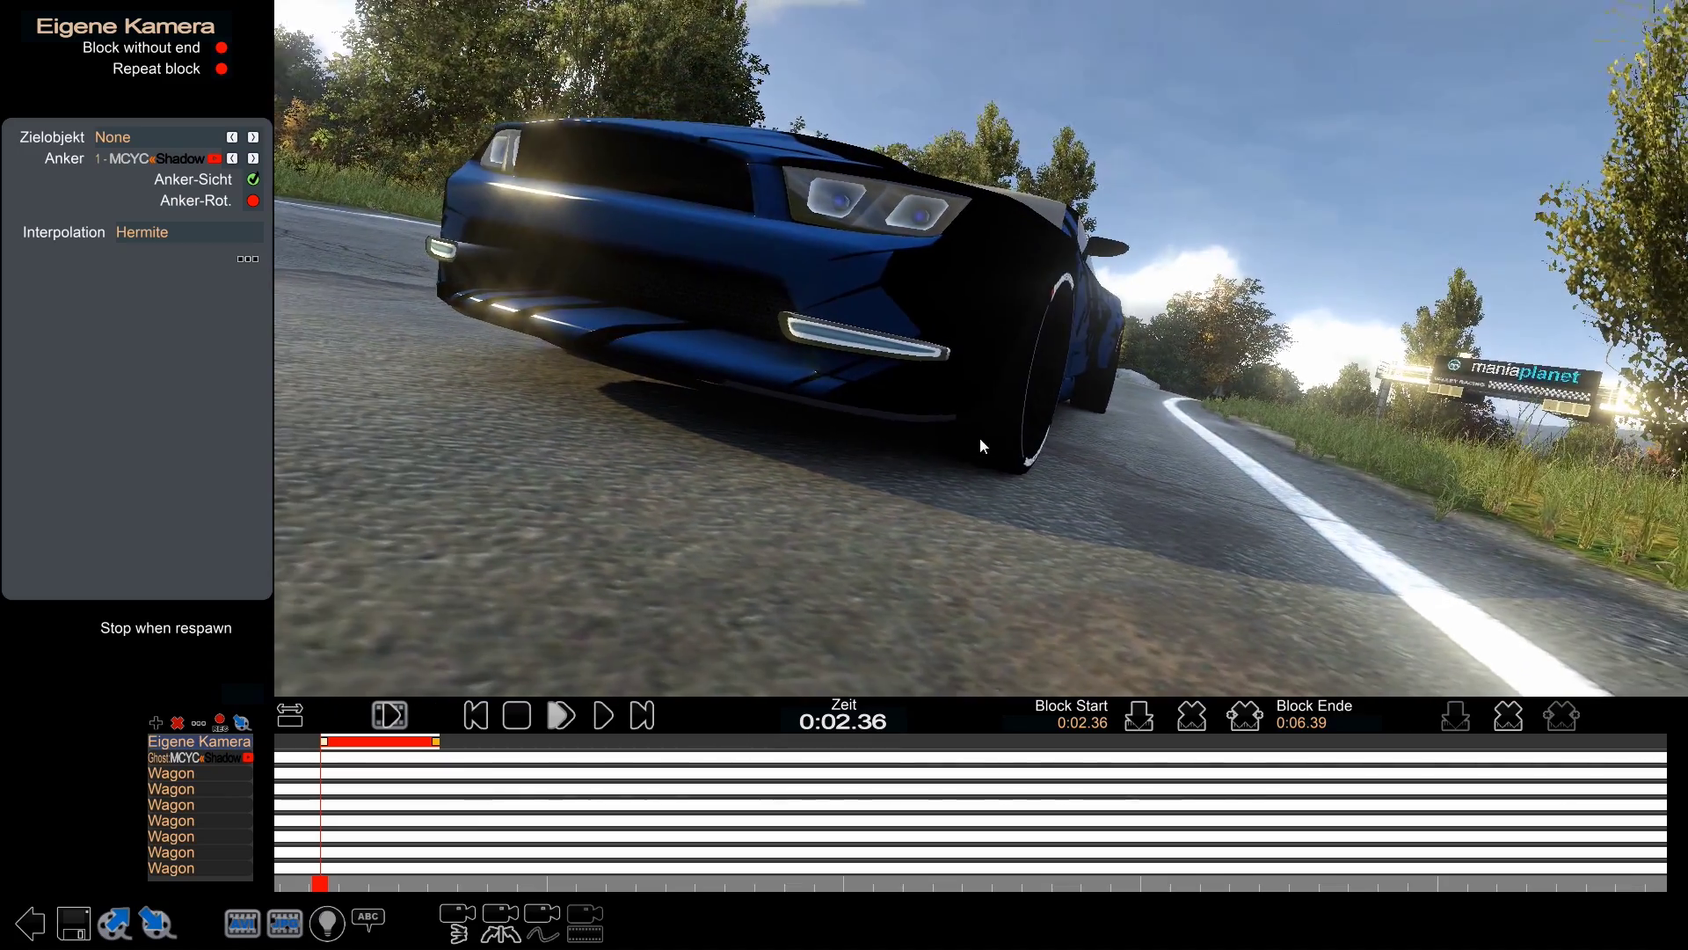
# - Add a keyframe at 0:03.37 in the custom camera block and reframe its view on the side of the car
pyautogui.moveTo(359, 881); pyautogui.dragTo(645, 867, button='right')
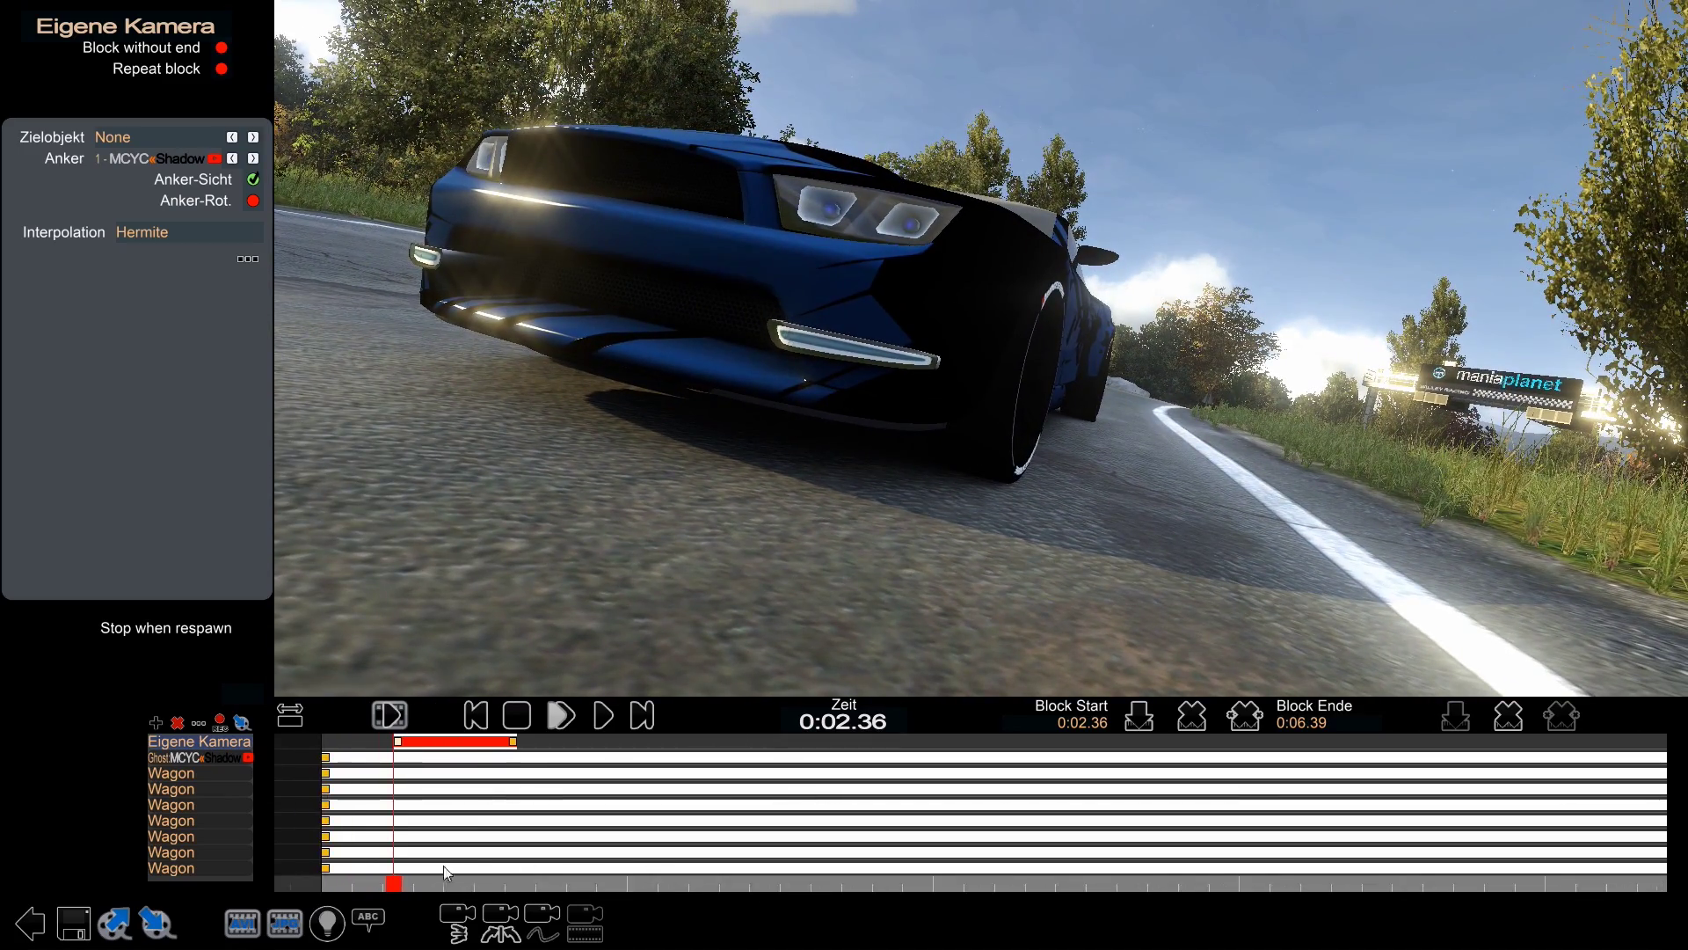
pyautogui.moveTo(386, 886); pyautogui.dragTo(444, 895)
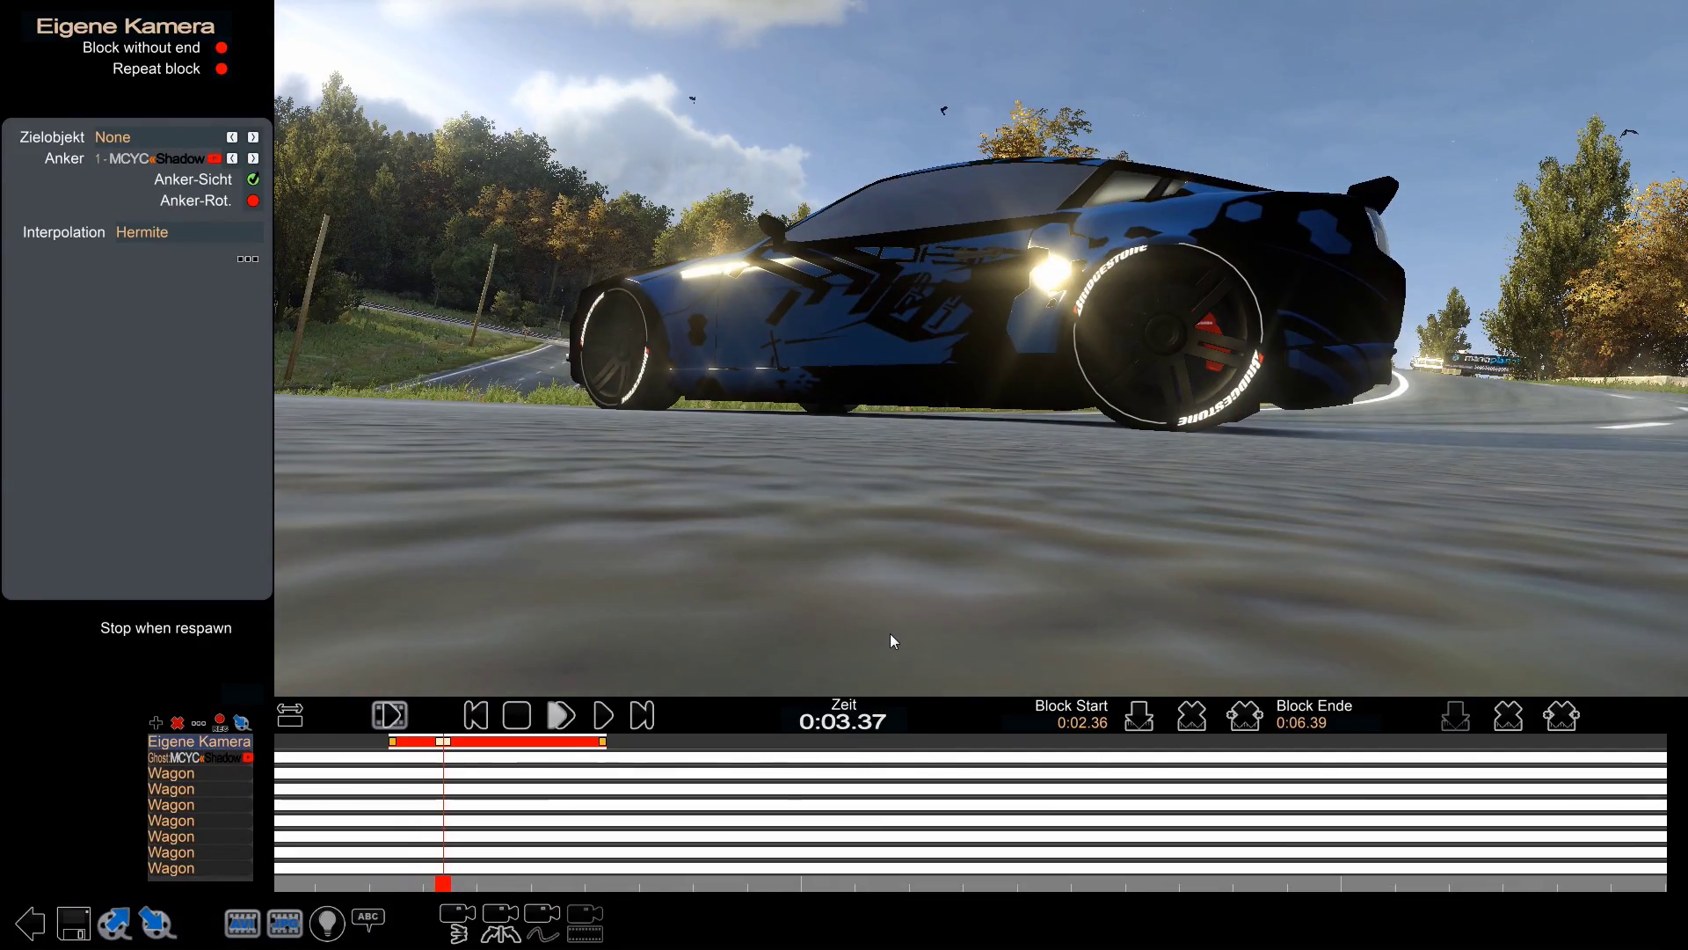
pyautogui.moveTo(890, 633); pyautogui.dragTo(814, 466)
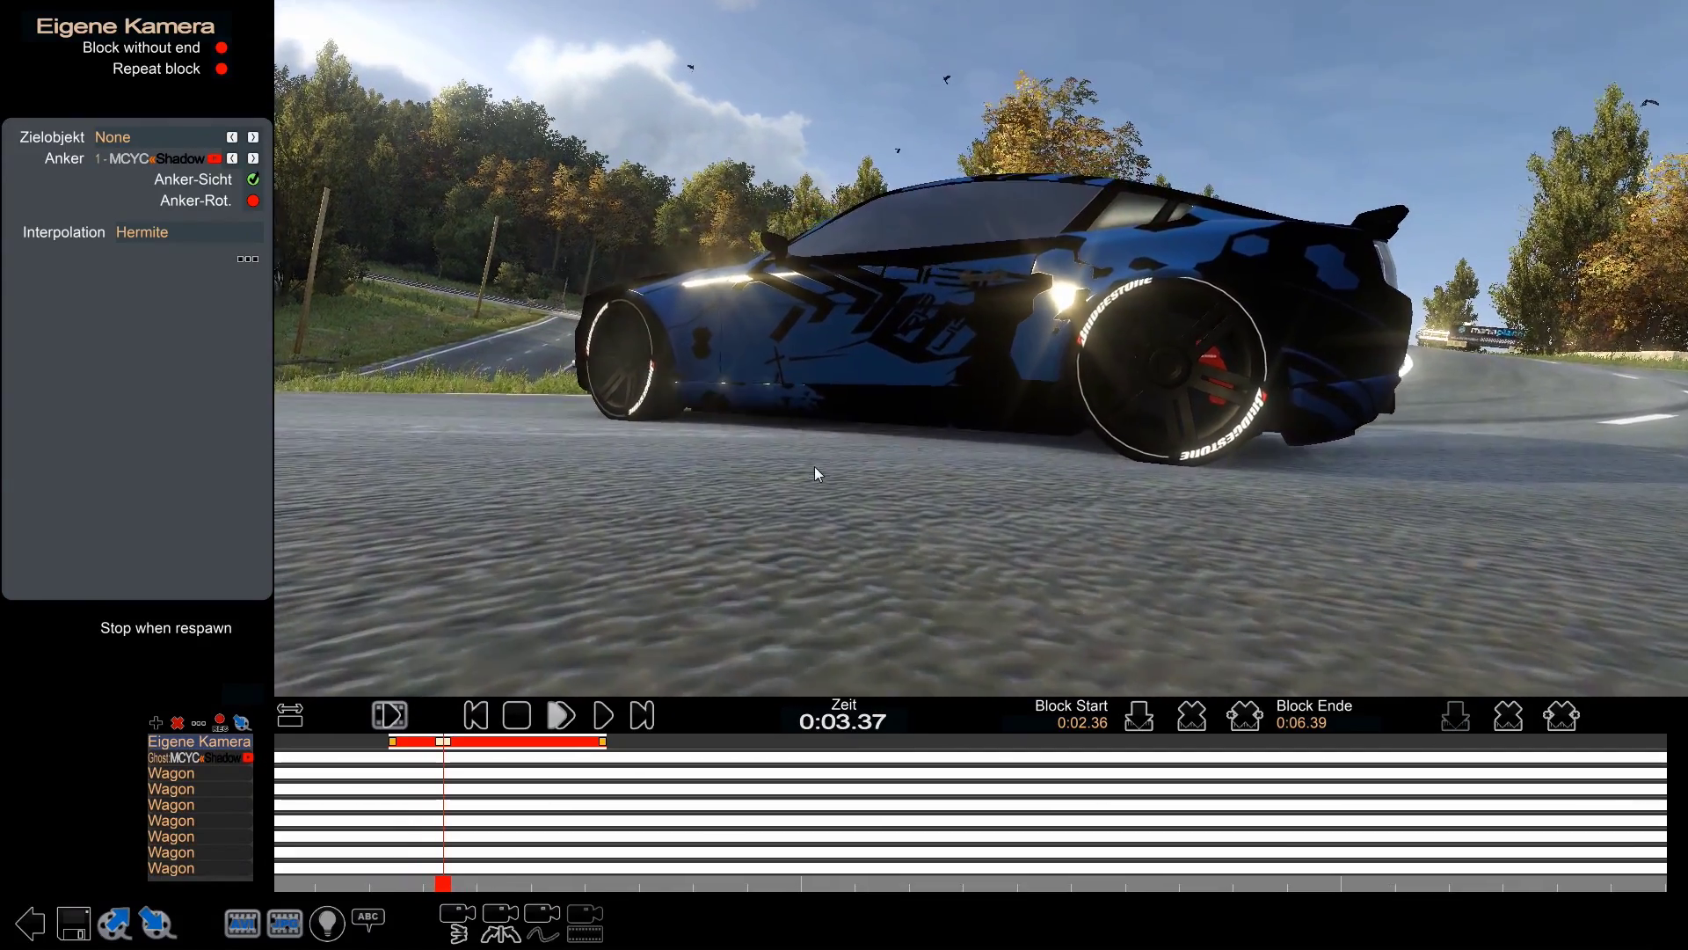
# - Readjust the view at the 0:03.37 keyframe and add a keyframe at 0:04.47 with the camera close behind the car's rear wheel
pyautogui.moveTo(814, 466); pyautogui.dragTo(716, 613, button='right')
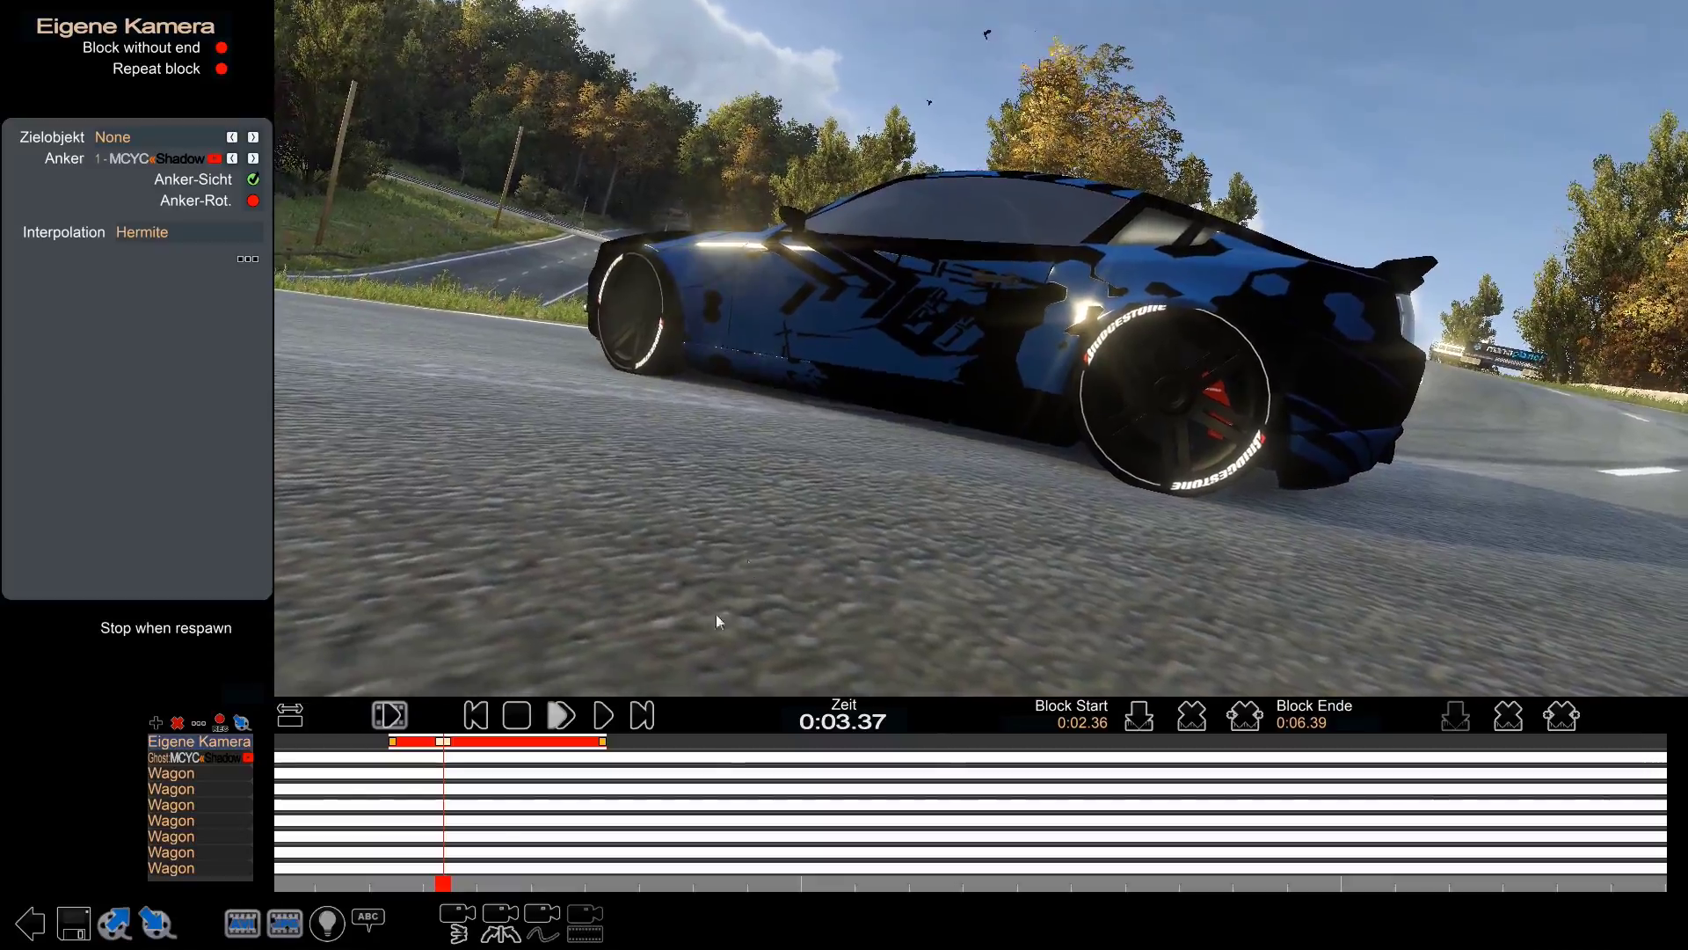
pyautogui.moveTo(445, 893); pyautogui.dragTo(503, 874)
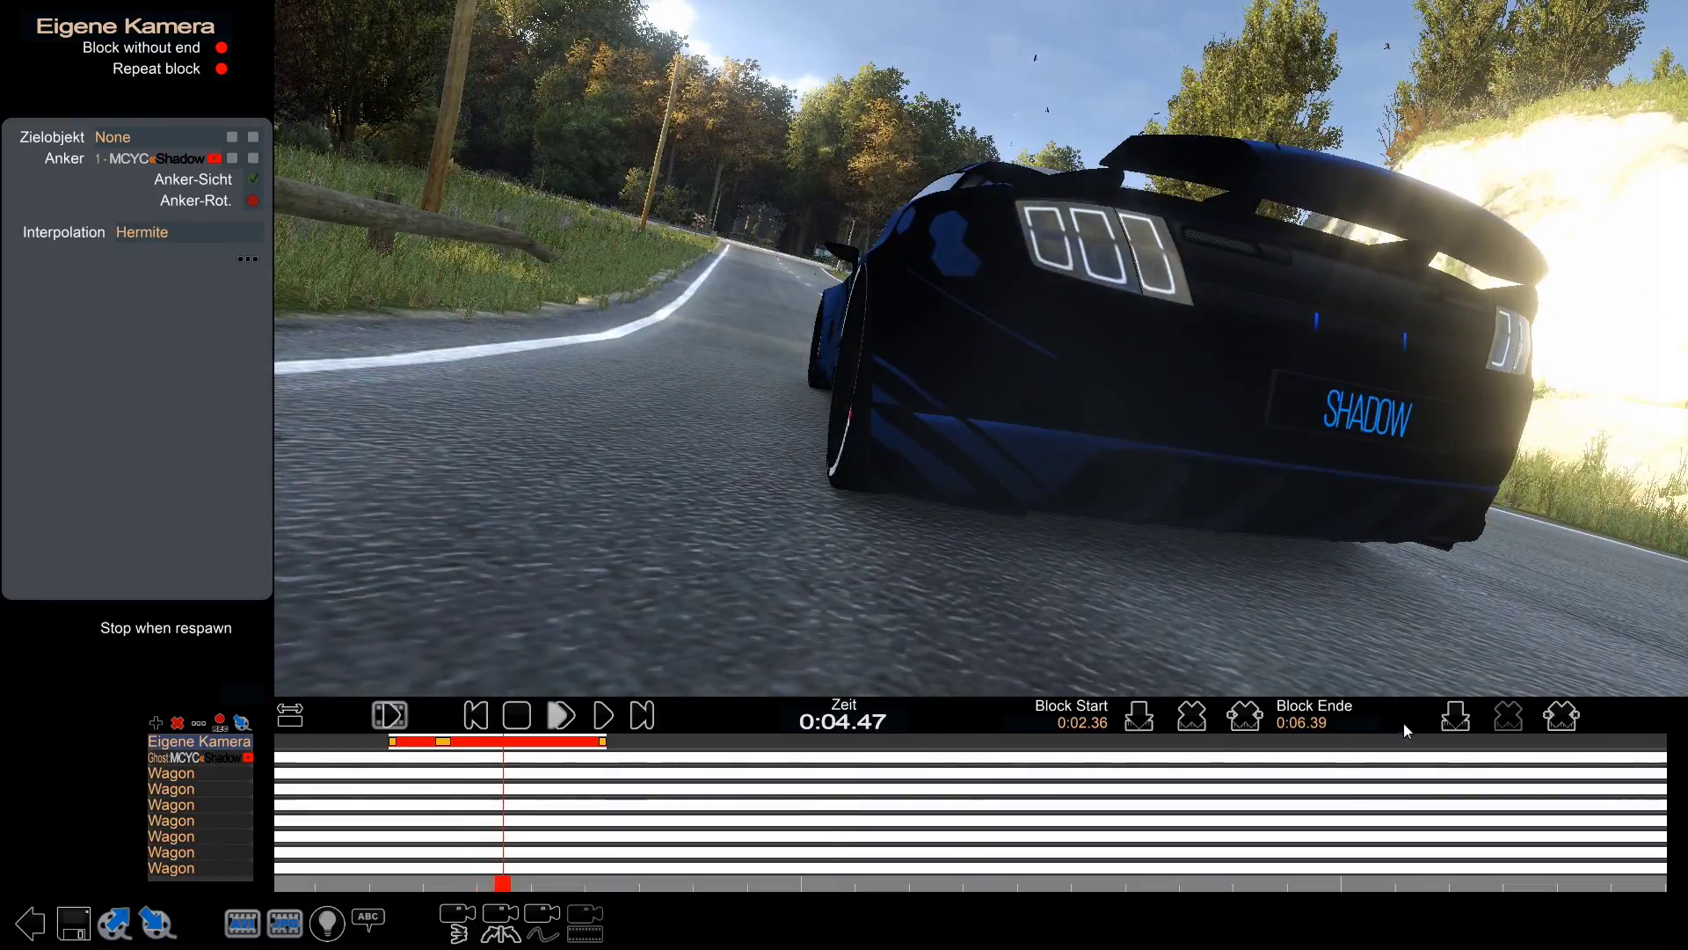
pyautogui.click(1455, 715)
pyautogui.press('Up')
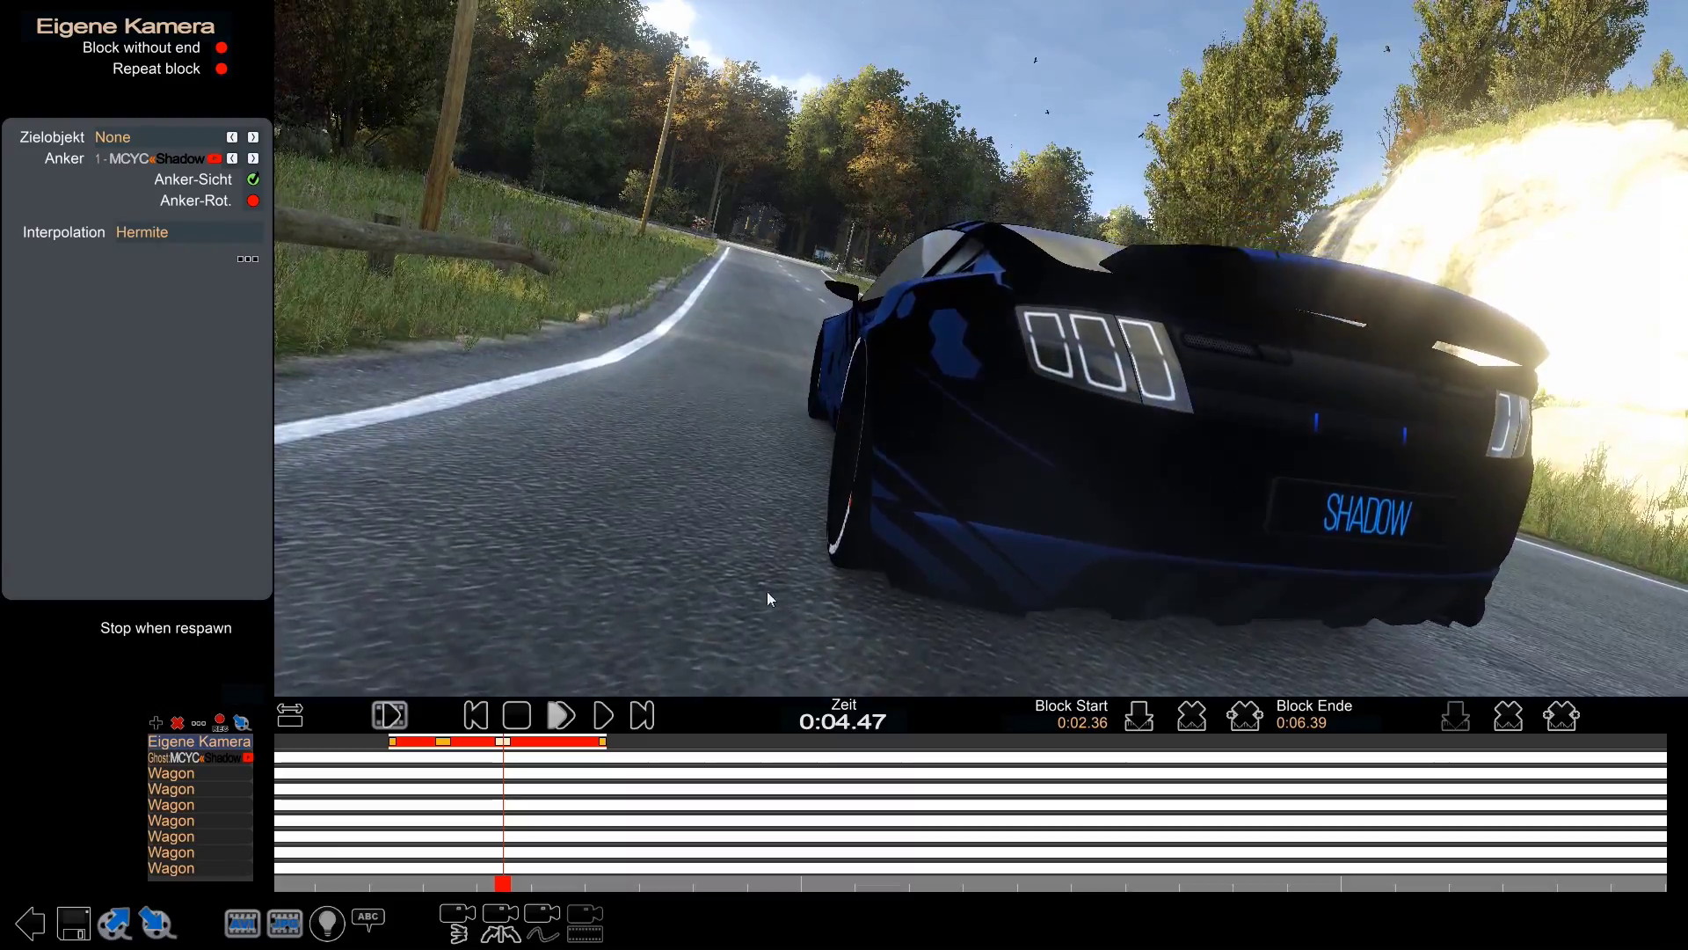
pyautogui.press('Right')
pyautogui.moveTo(658, 585); pyautogui.dragTo(777, 605)
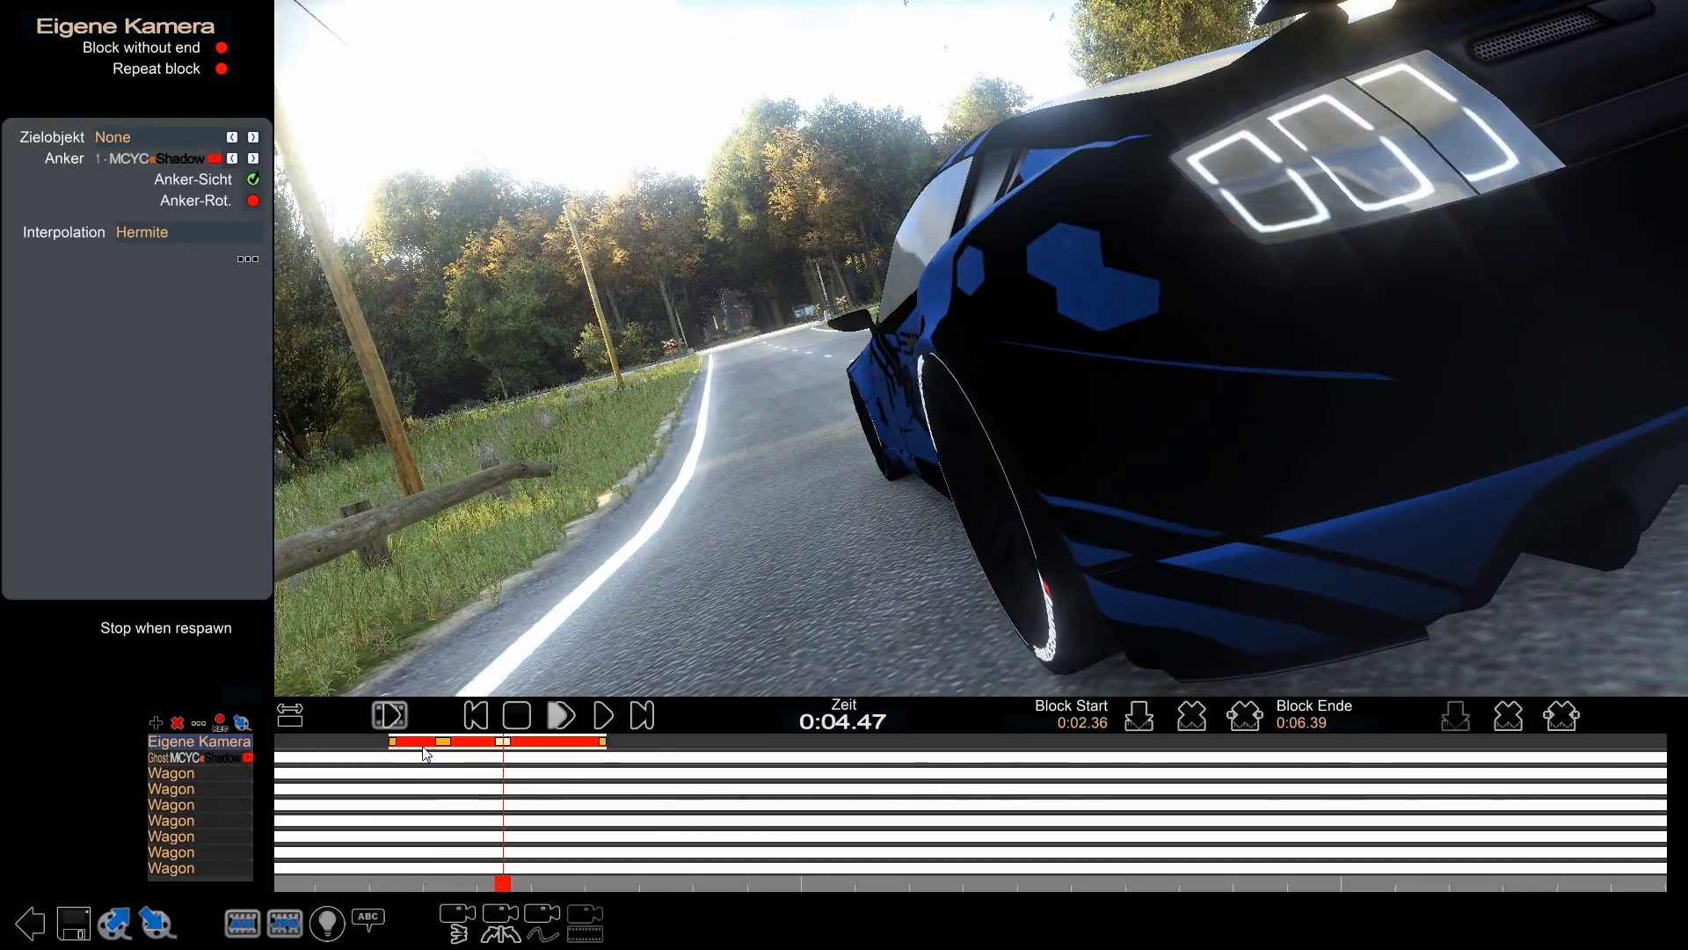
# - Play the camera block from its start keyframe and again from the 0:04.47 keyframe to check the motion
pyautogui.click(391, 743)
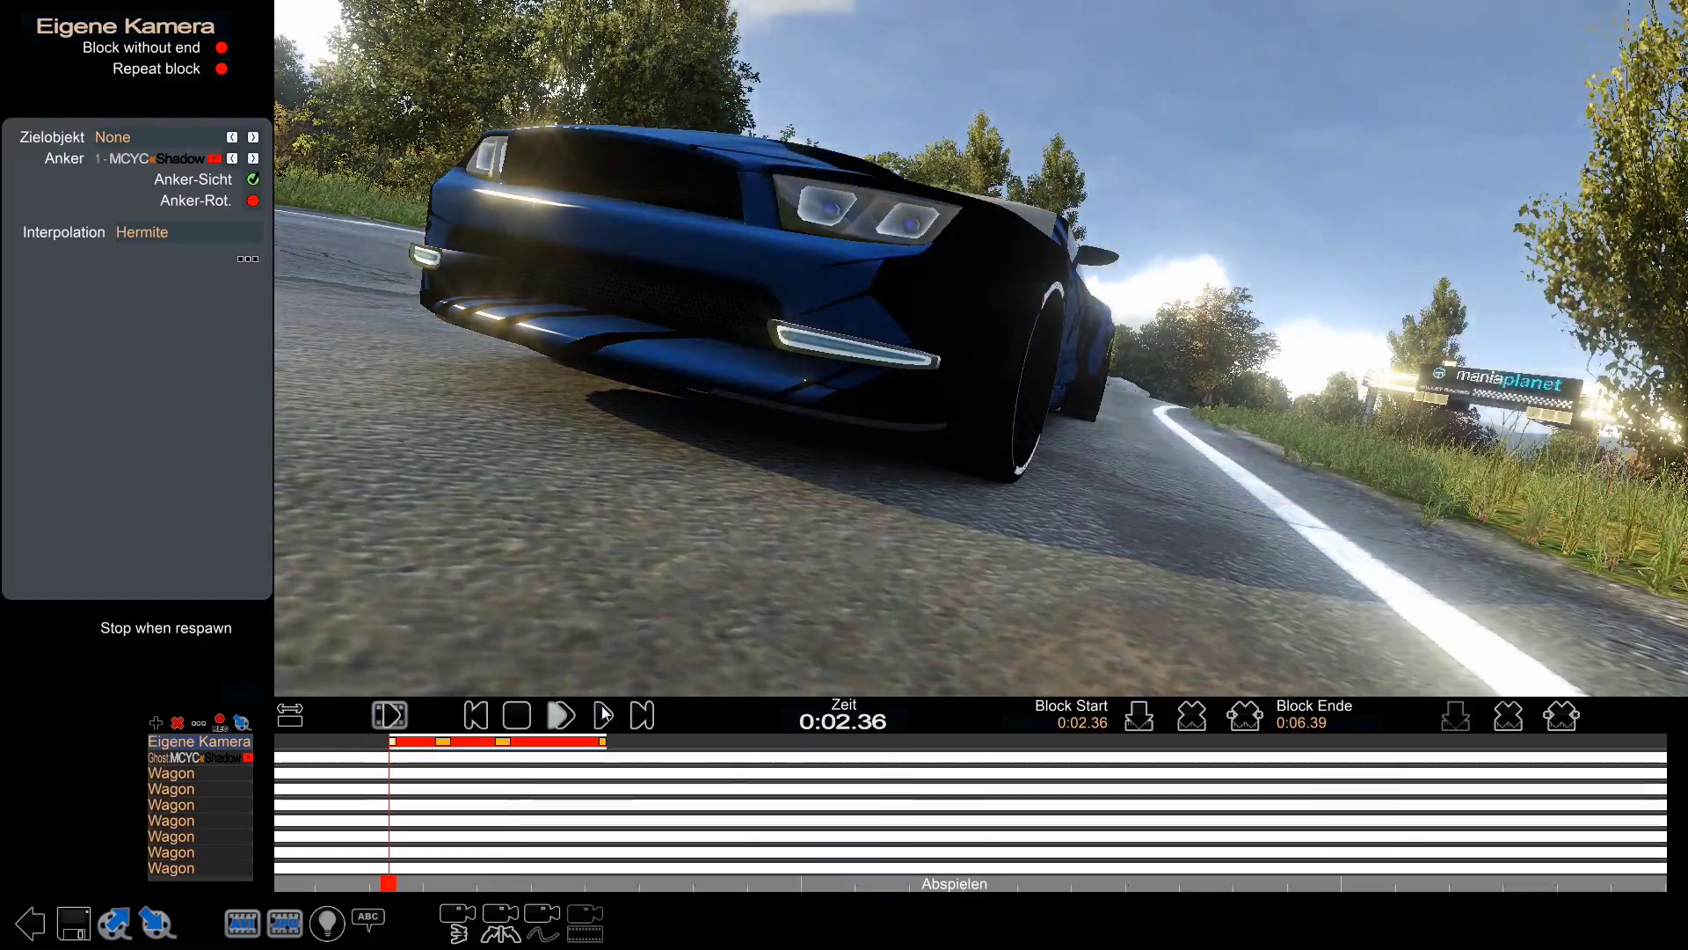
pyautogui.click(571, 720)
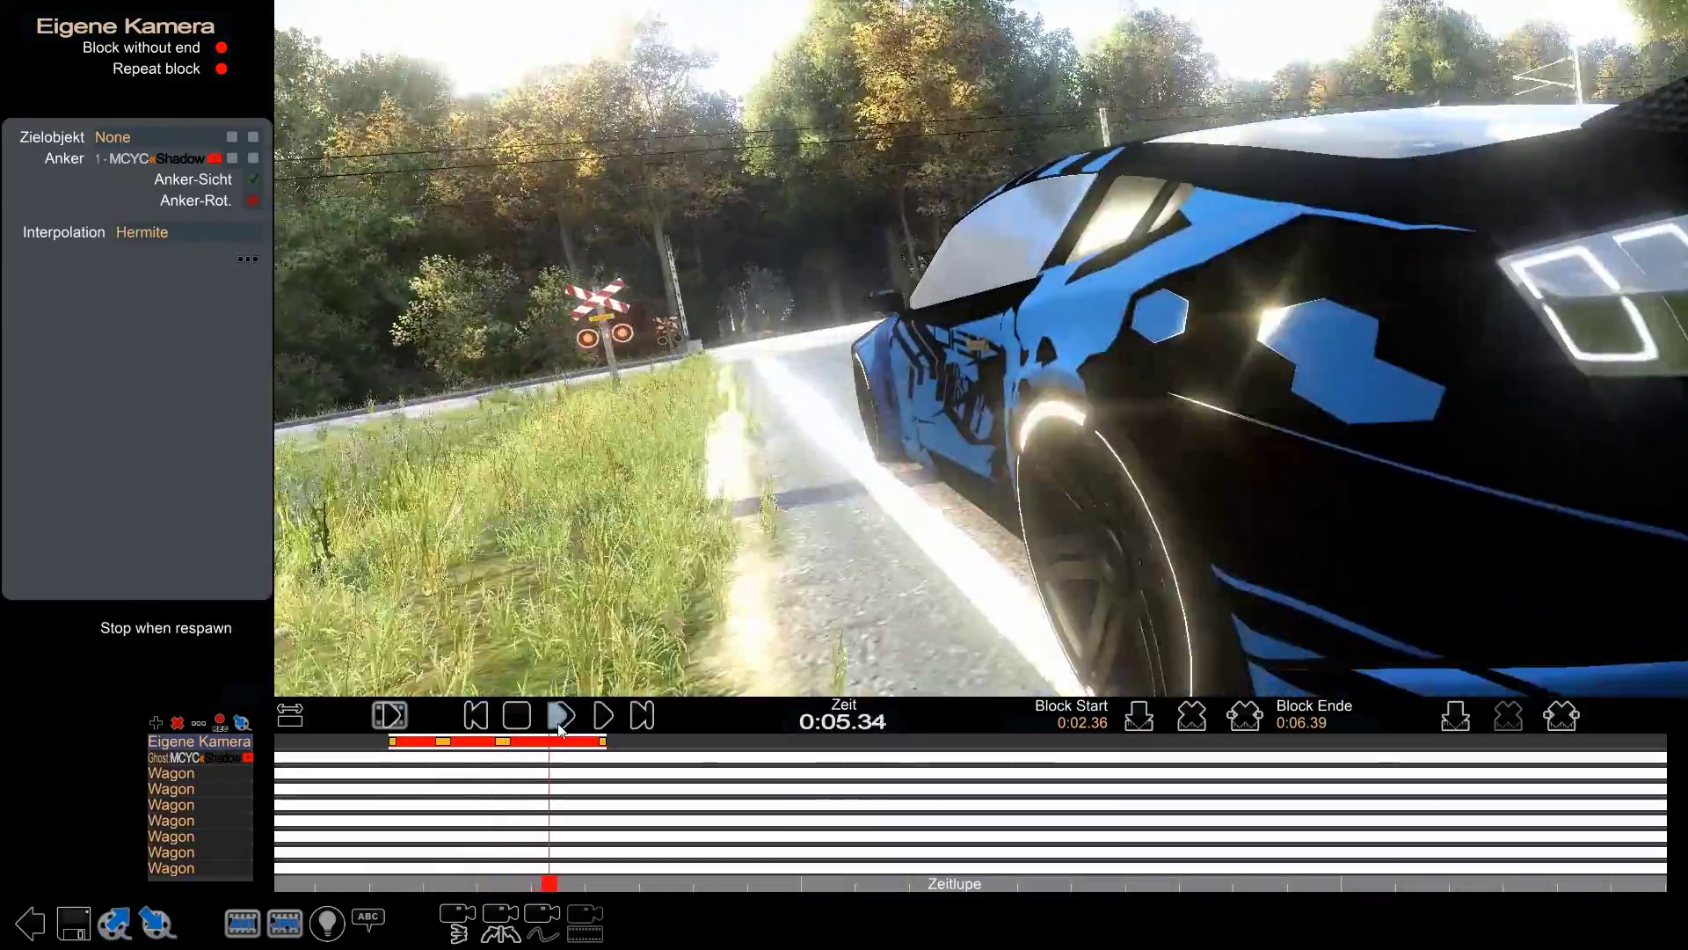
pyautogui.click(557, 720)
pyautogui.click(502, 742)
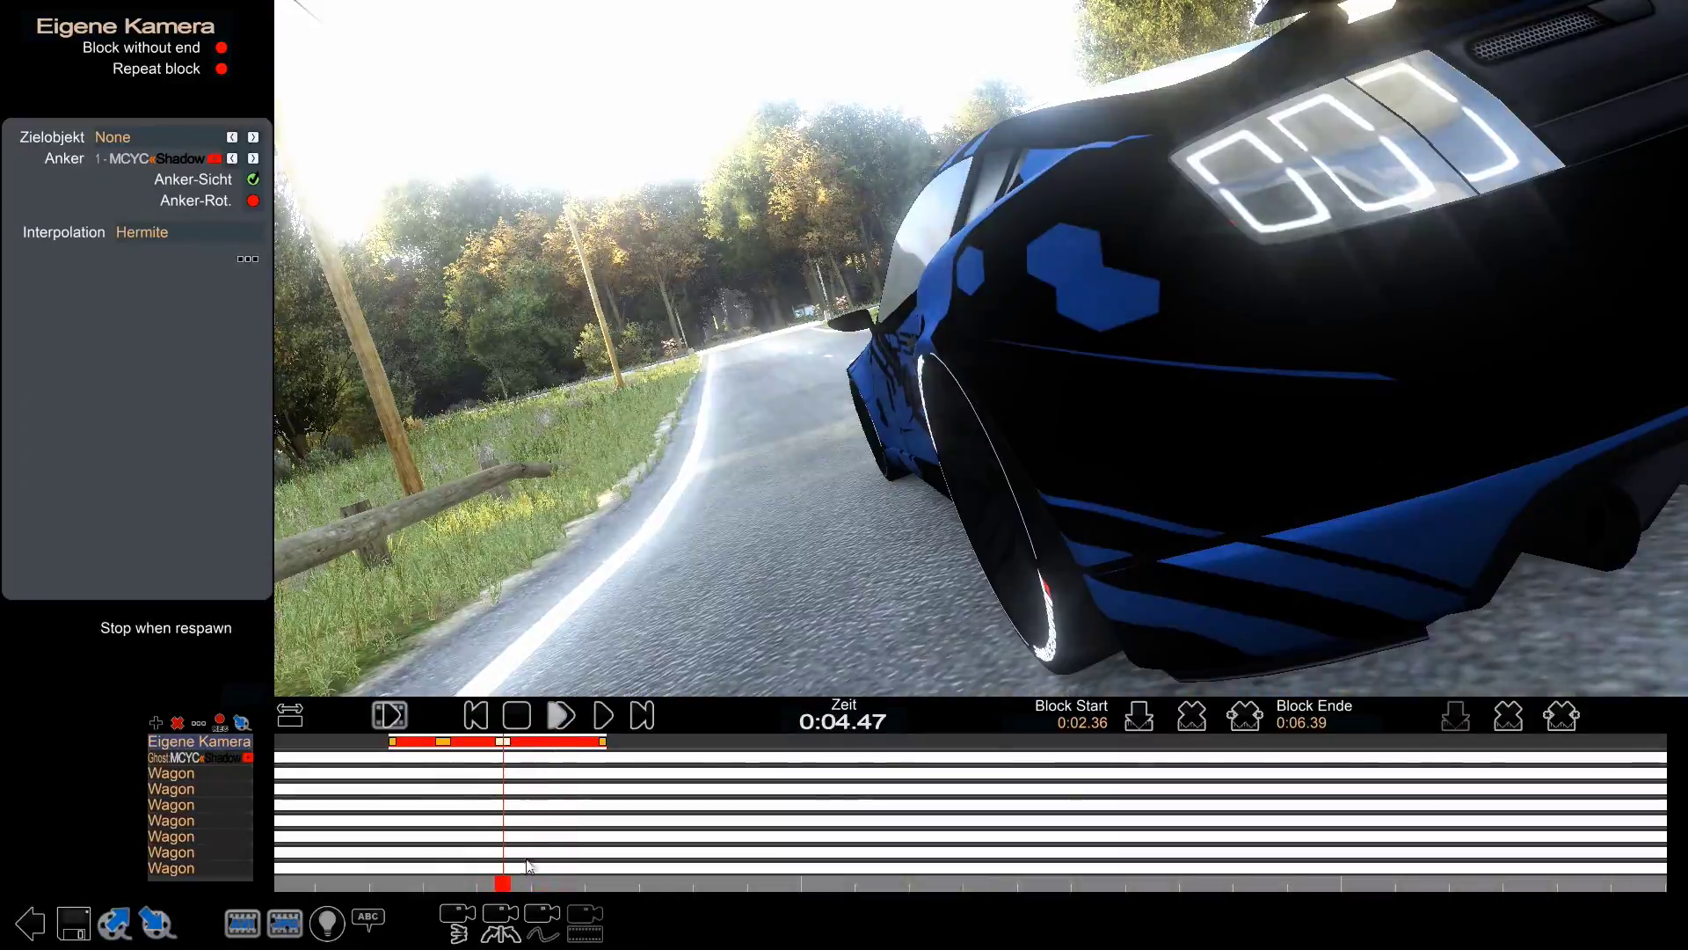
pyautogui.click(565, 717)
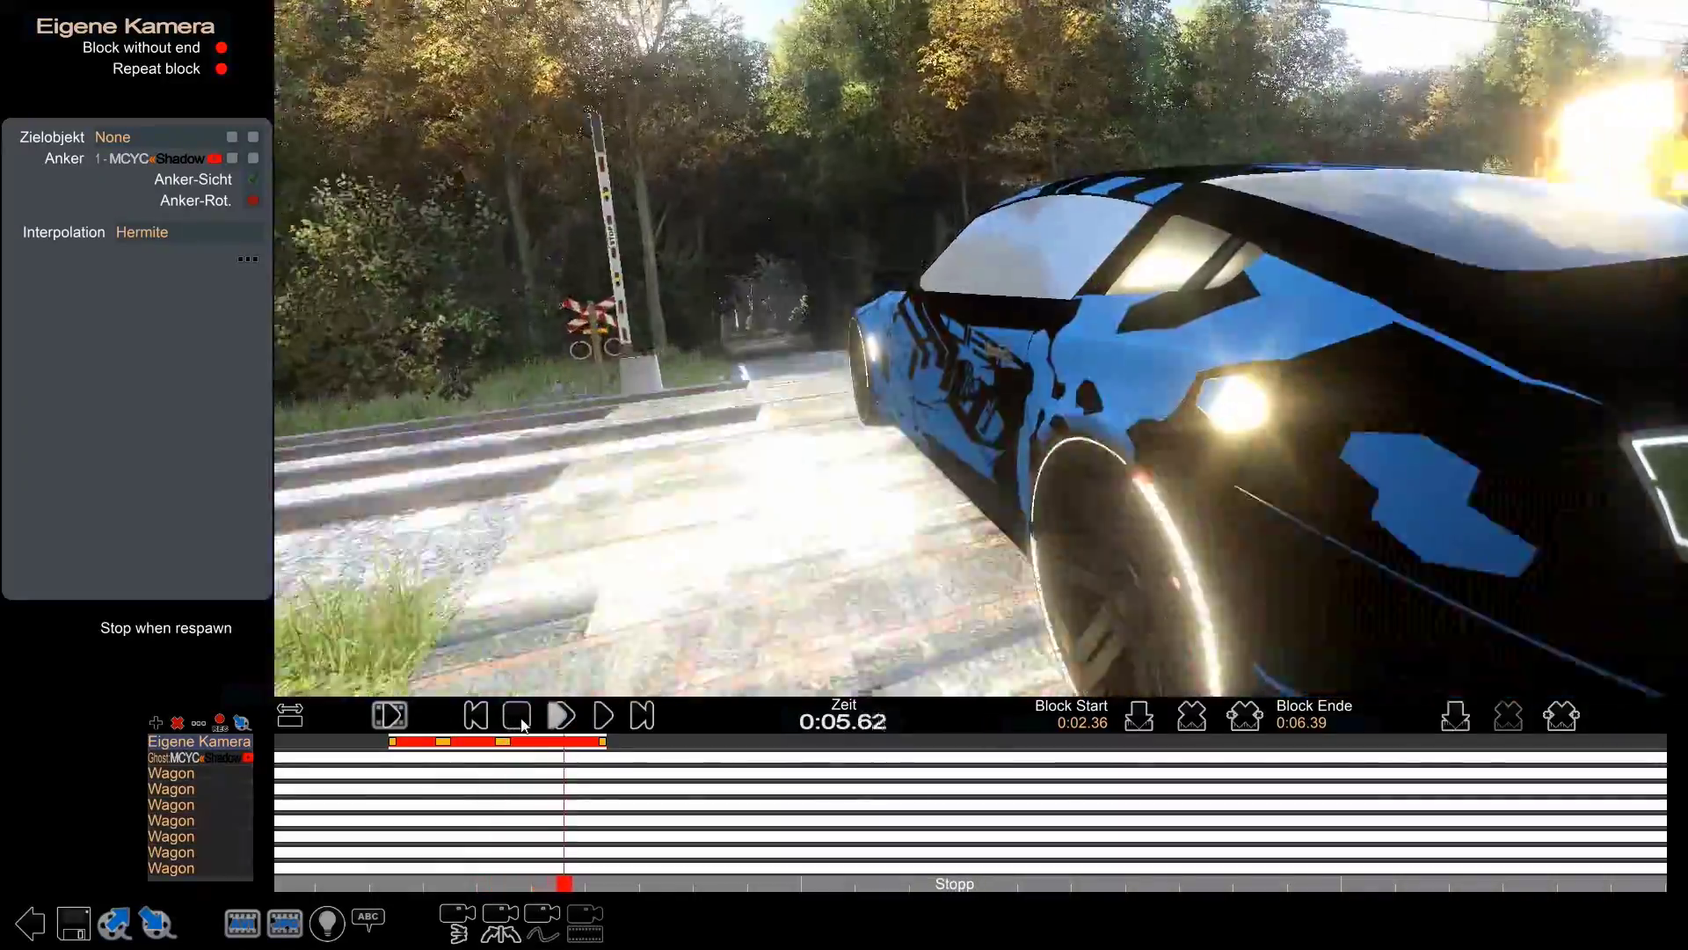
pyautogui.click(519, 717)
# - Add a keyframe at 0:05.35 and position the camera low beside the car's rear wheel, looking up along its side
pyautogui.moveTo(571, 884)
pyautogui.mouseDown()
pyautogui.moveTo(512, 876)
pyautogui.moveTo(552, 881)
pyautogui.mouseUp()
pyautogui.moveTo(1295, 661); pyautogui.dragTo(922, 386, button='right')
pyautogui.press('Left')
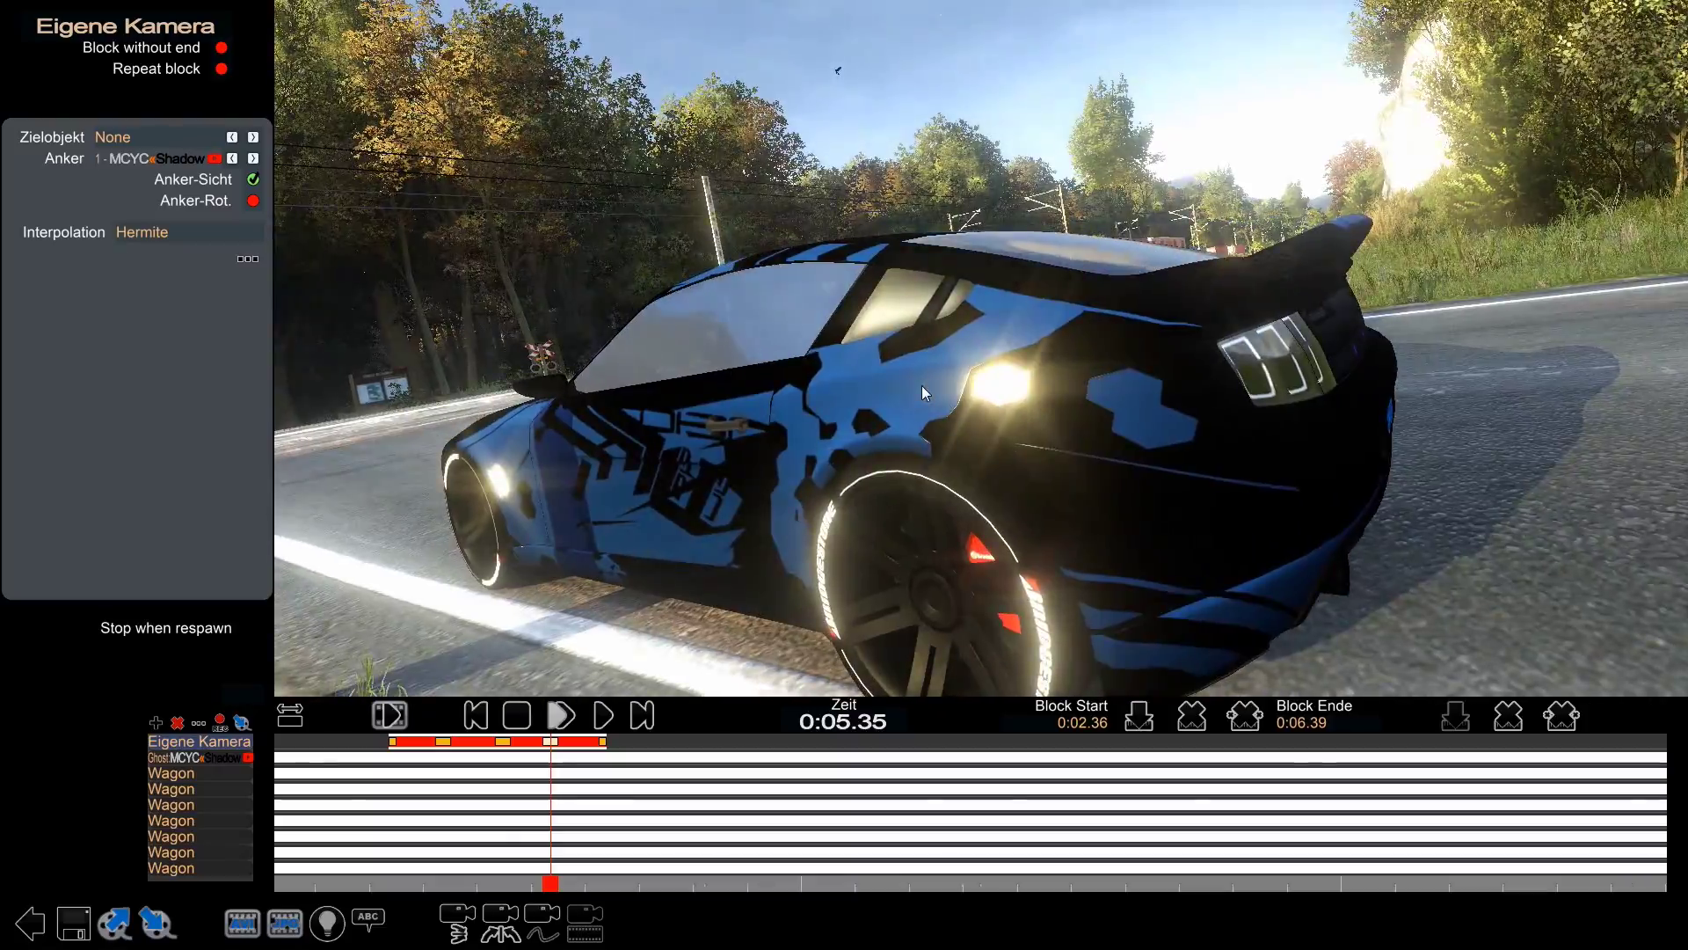
pyautogui.press('pageup')
pyautogui.press('Down')
pyautogui.moveTo(932, 324); pyautogui.dragTo(1000, 287, button='right')
pyautogui.press('Up')
pyautogui.press('Right')
pyautogui.moveTo(1000, 287); pyautogui.dragTo(920, 301)
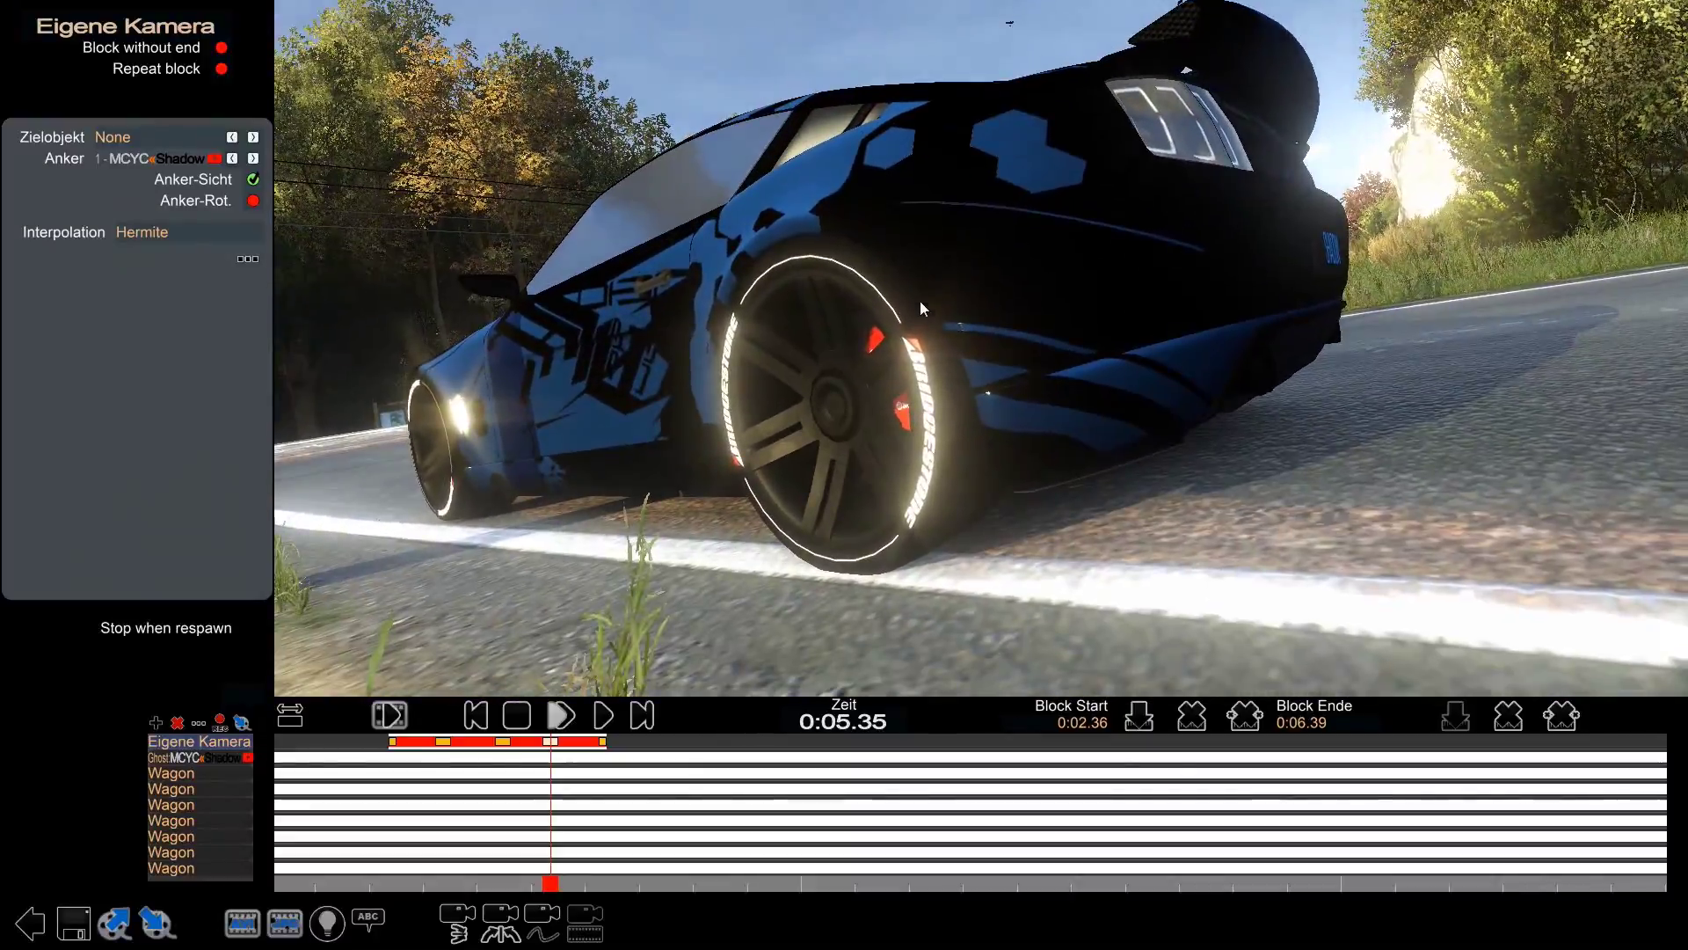
# - Move the end of the custom camera block to 0:06.52 and play the block from its start
pyautogui.moveTo(552, 892); pyautogui.dragTo(501, 886)
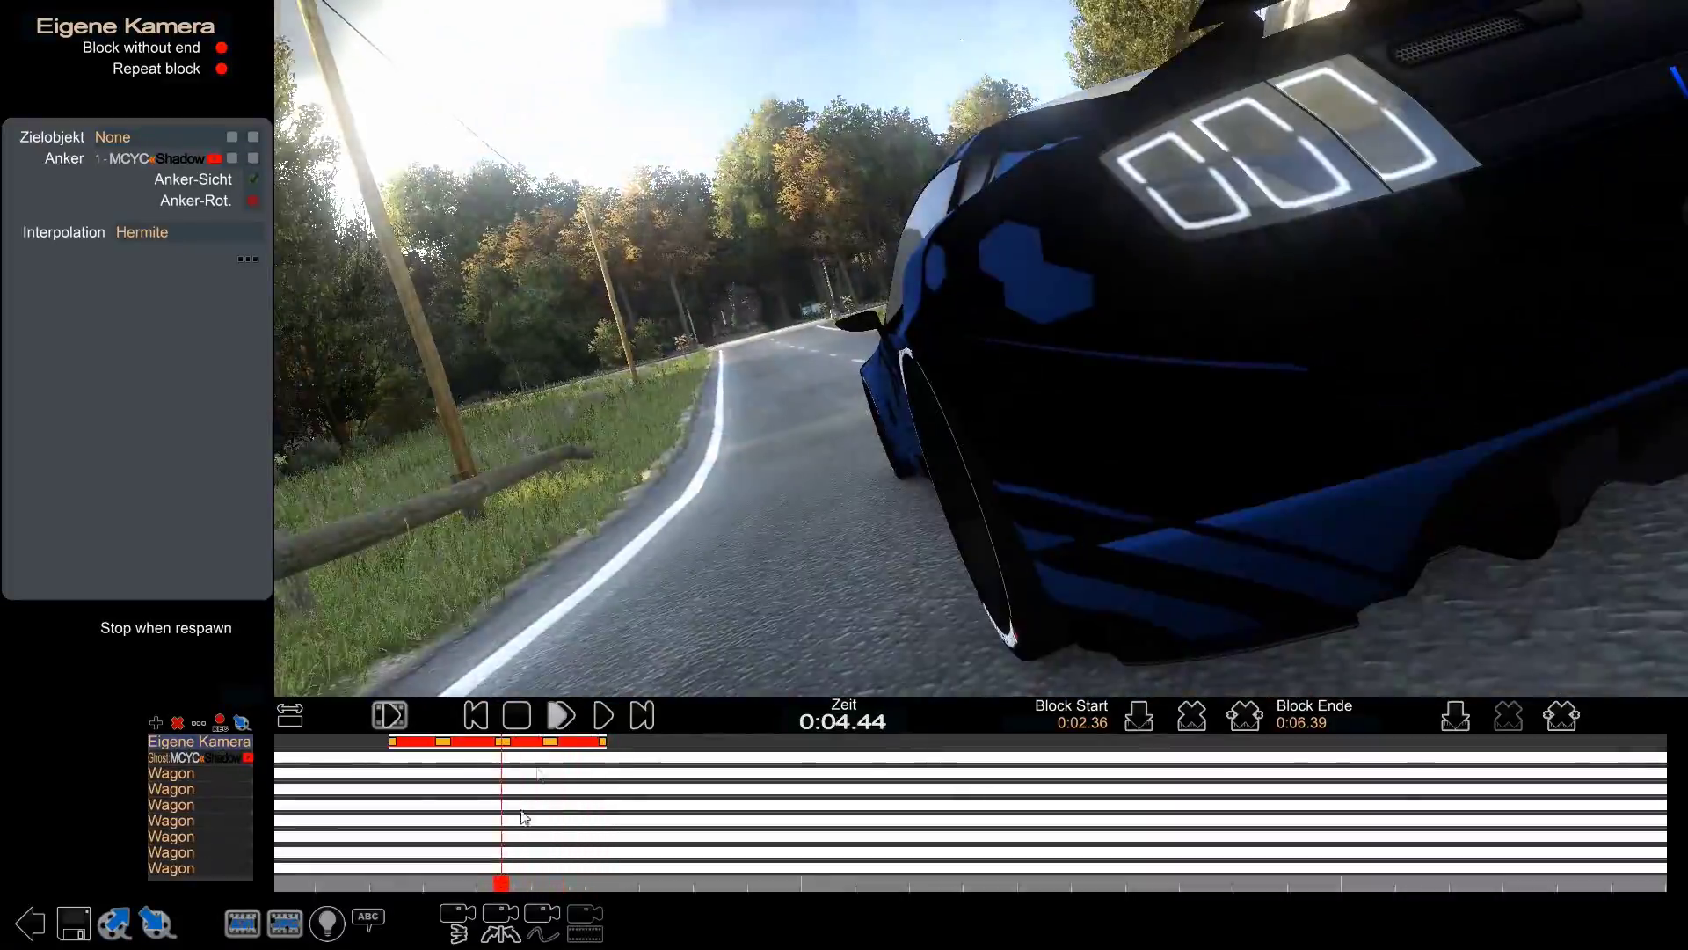
pyautogui.click(603, 714)
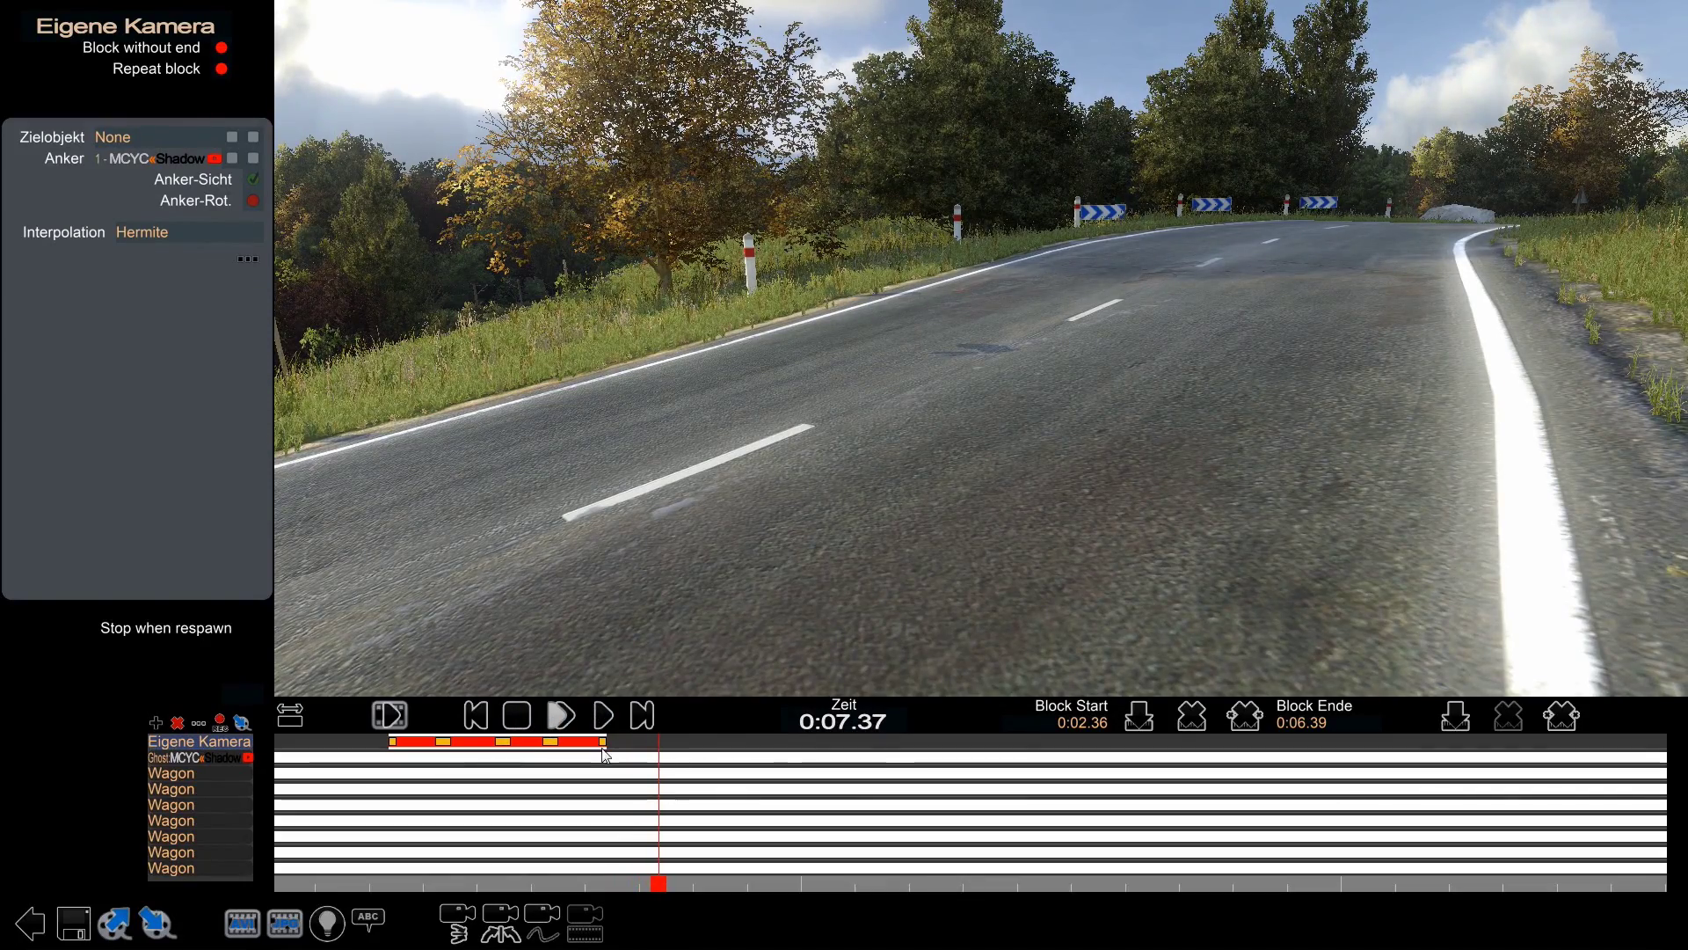
pyautogui.click(604, 746)
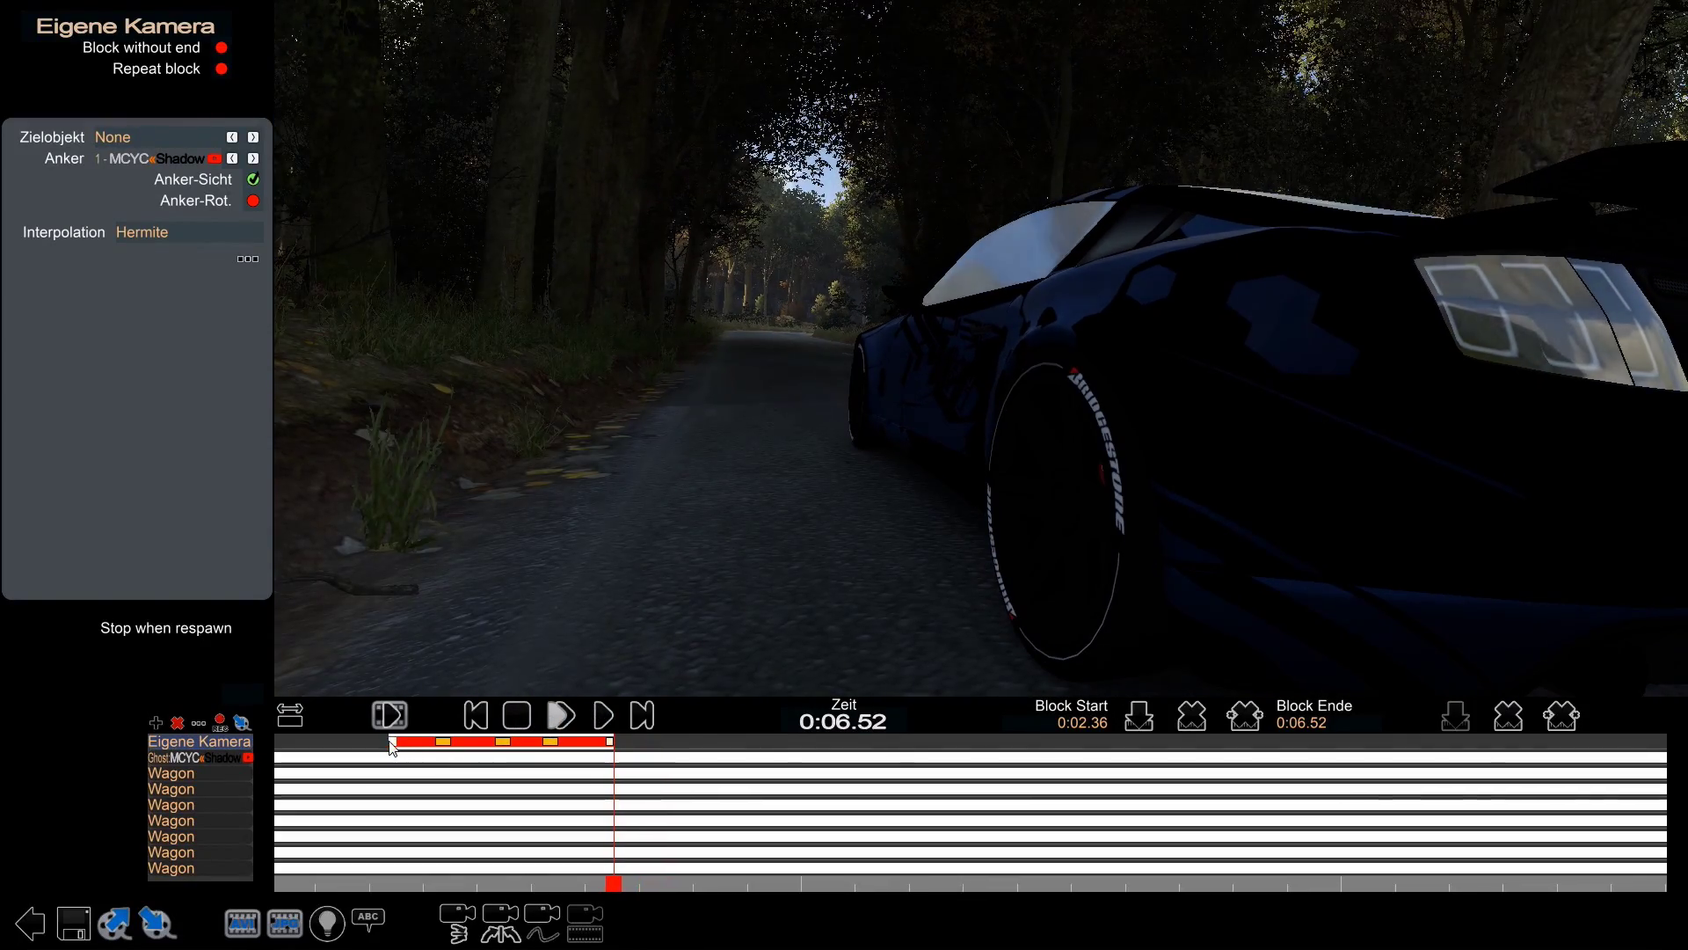
pyautogui.click(392, 744)
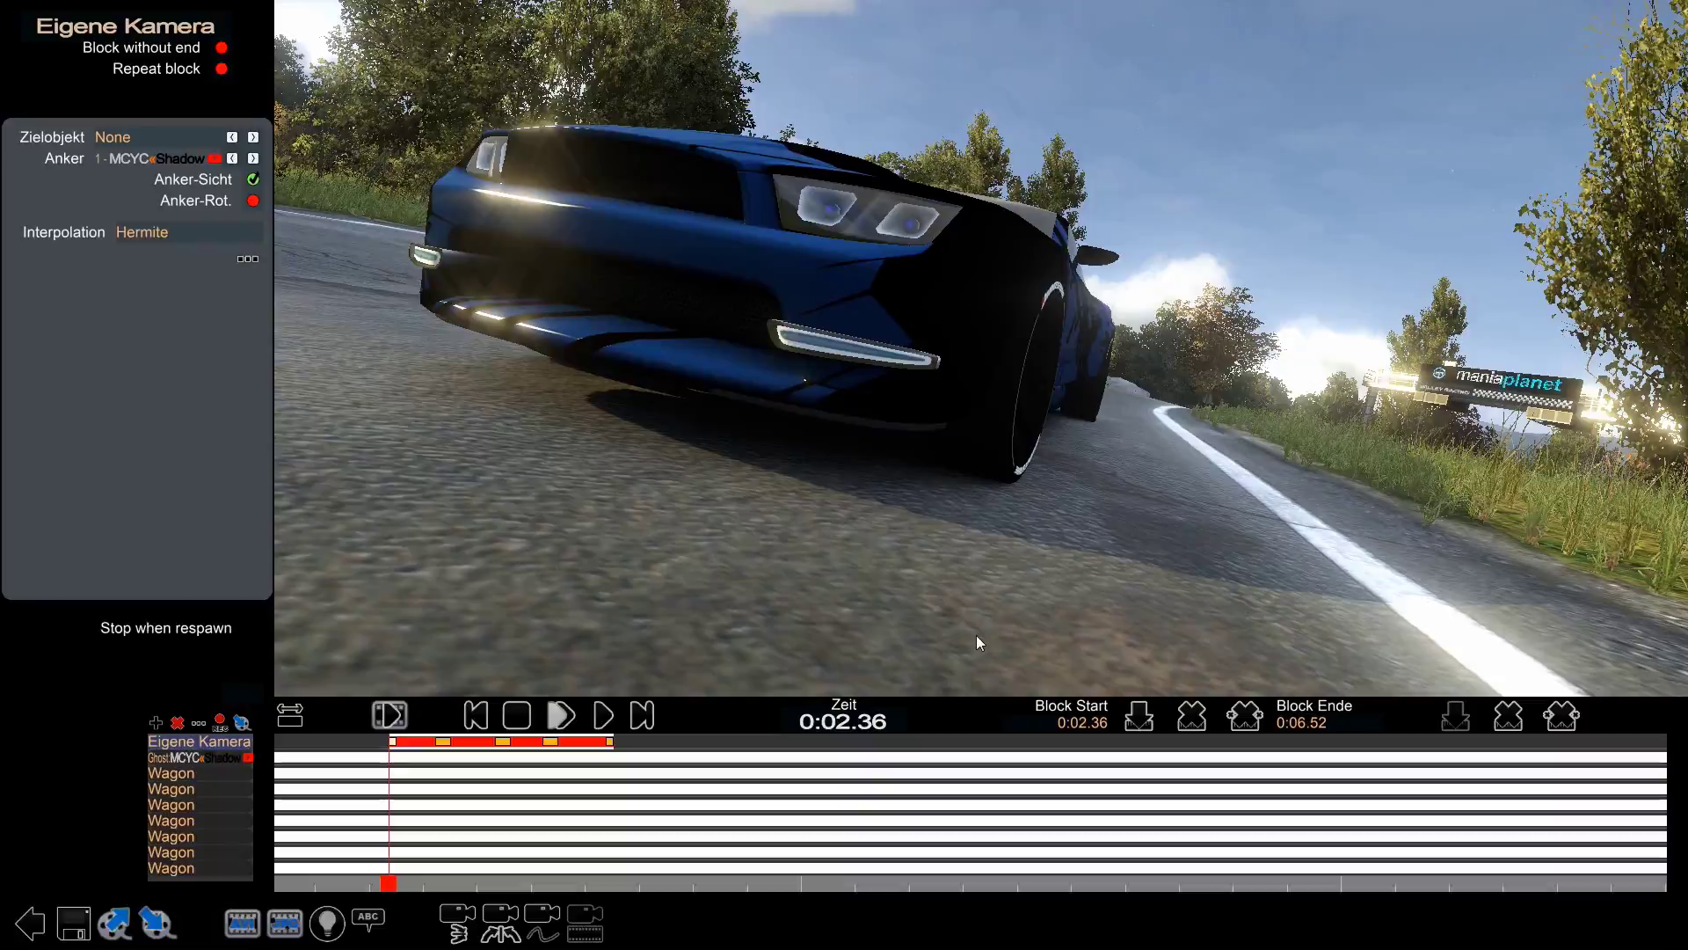
pyautogui.click(600, 714)
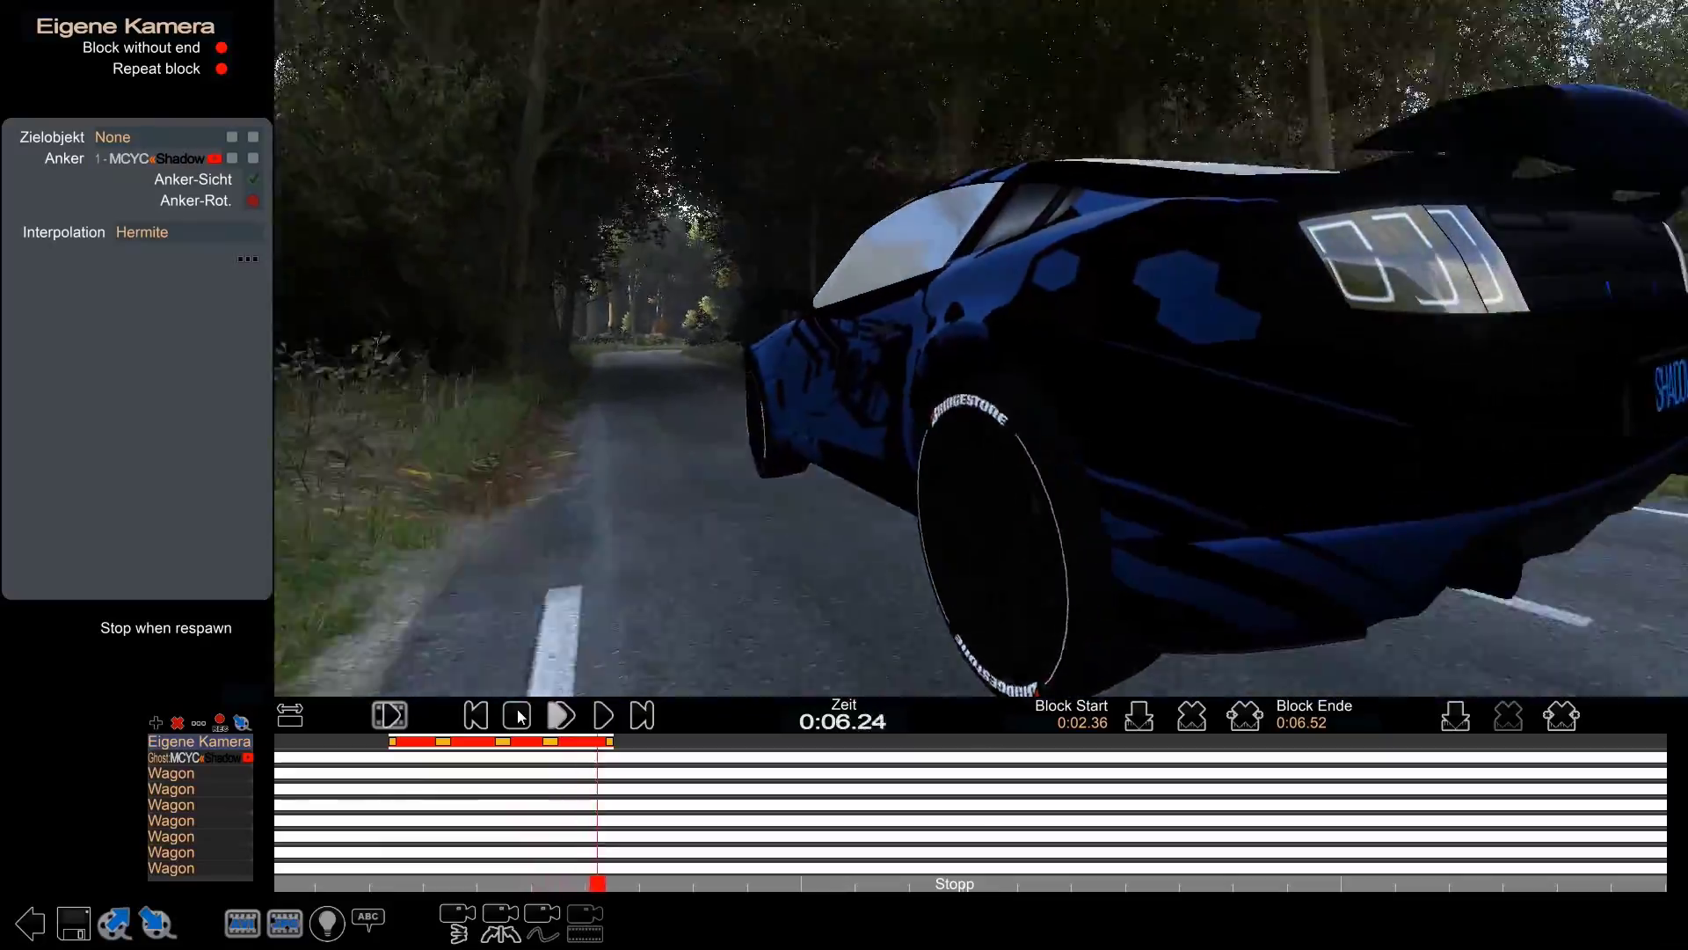
pyautogui.click(519, 717)
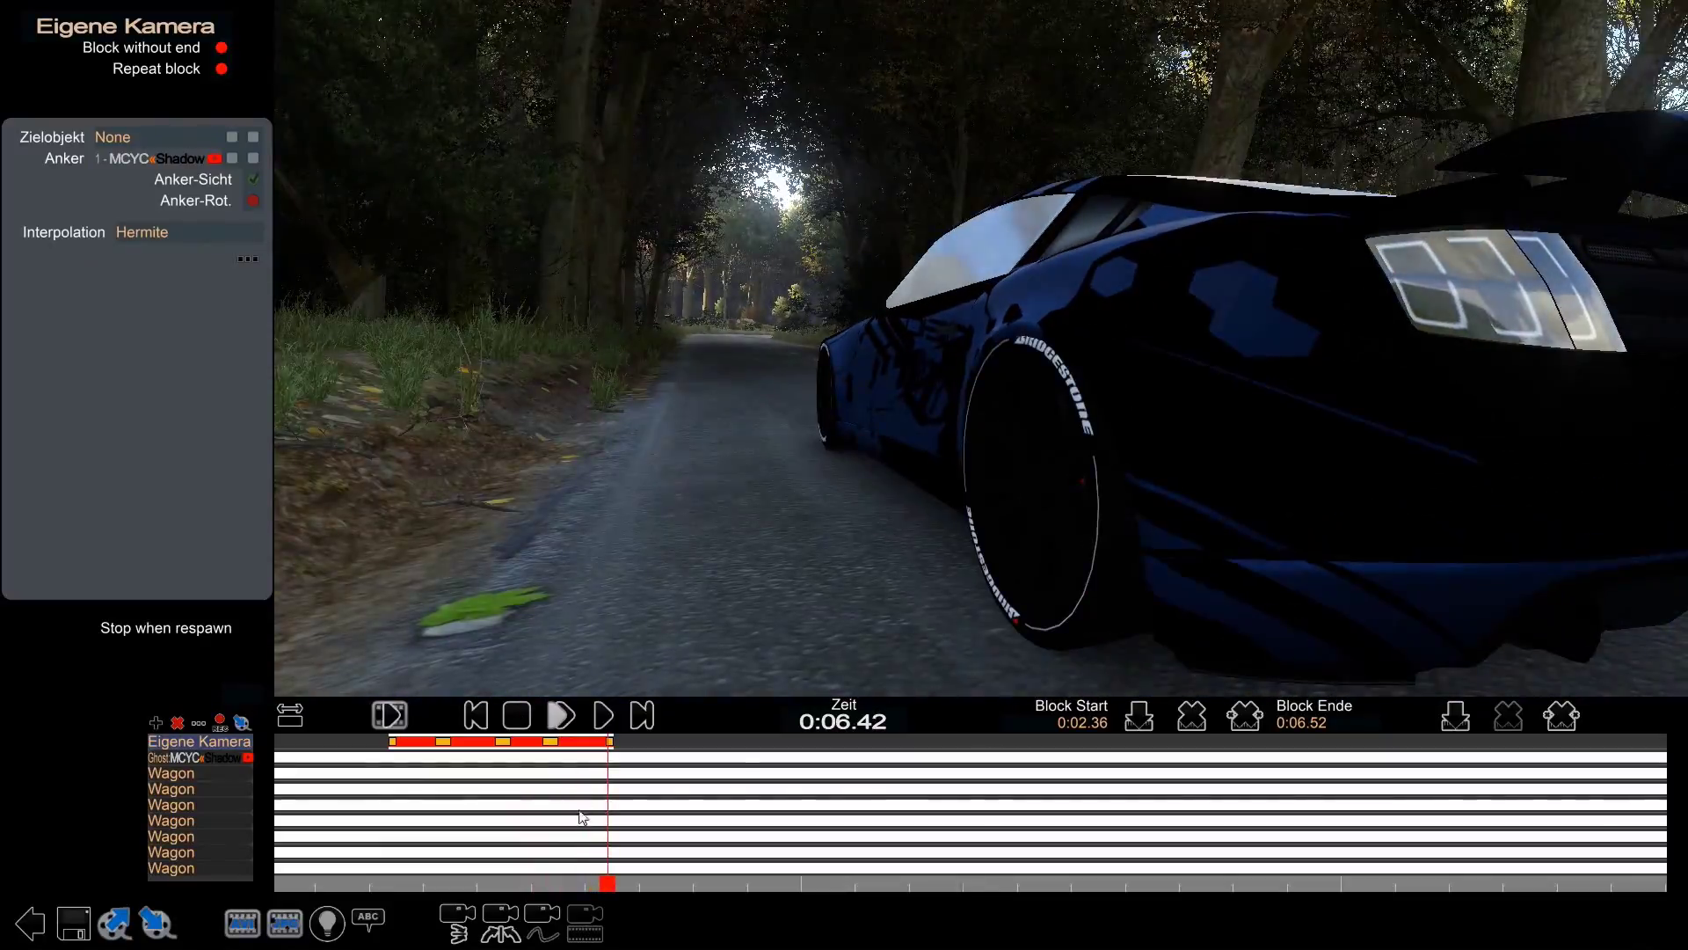
# - Add a keyframe between 0:05.35 and the block's end, reframe the car there, and go back to the block's start
pyautogui.moveTo(607, 884)
pyautogui.mouseDown()
pyautogui.moveTo(565, 886)
pyautogui.moveTo(581, 885)
pyautogui.mouseUp()
pyautogui.moveTo(1094, 603); pyautogui.dragTo(937, 513, button='right')
pyautogui.moveTo(580, 886); pyautogui.dragTo(389, 749)
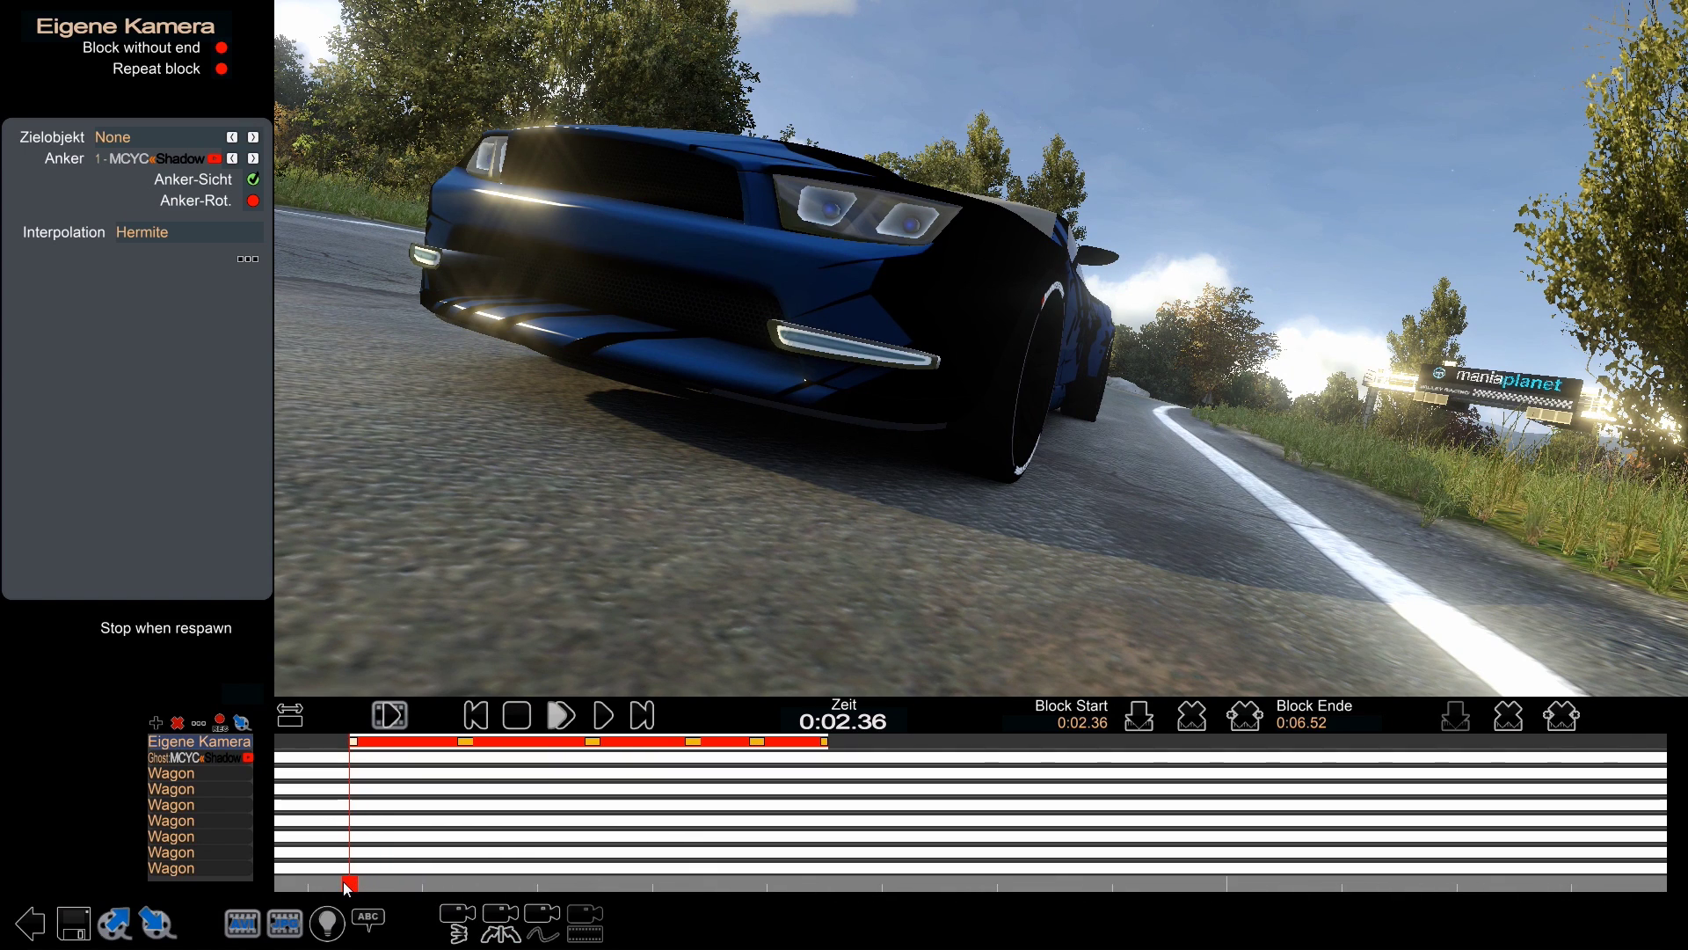
# - Add a keyframe at 0:02.77, reframe the car's front wheel and side, and shift the keyframe to 0:02.72
pyautogui.moveTo(345, 882); pyautogui.dragTo(394, 883)
pyautogui.click(1441, 714)
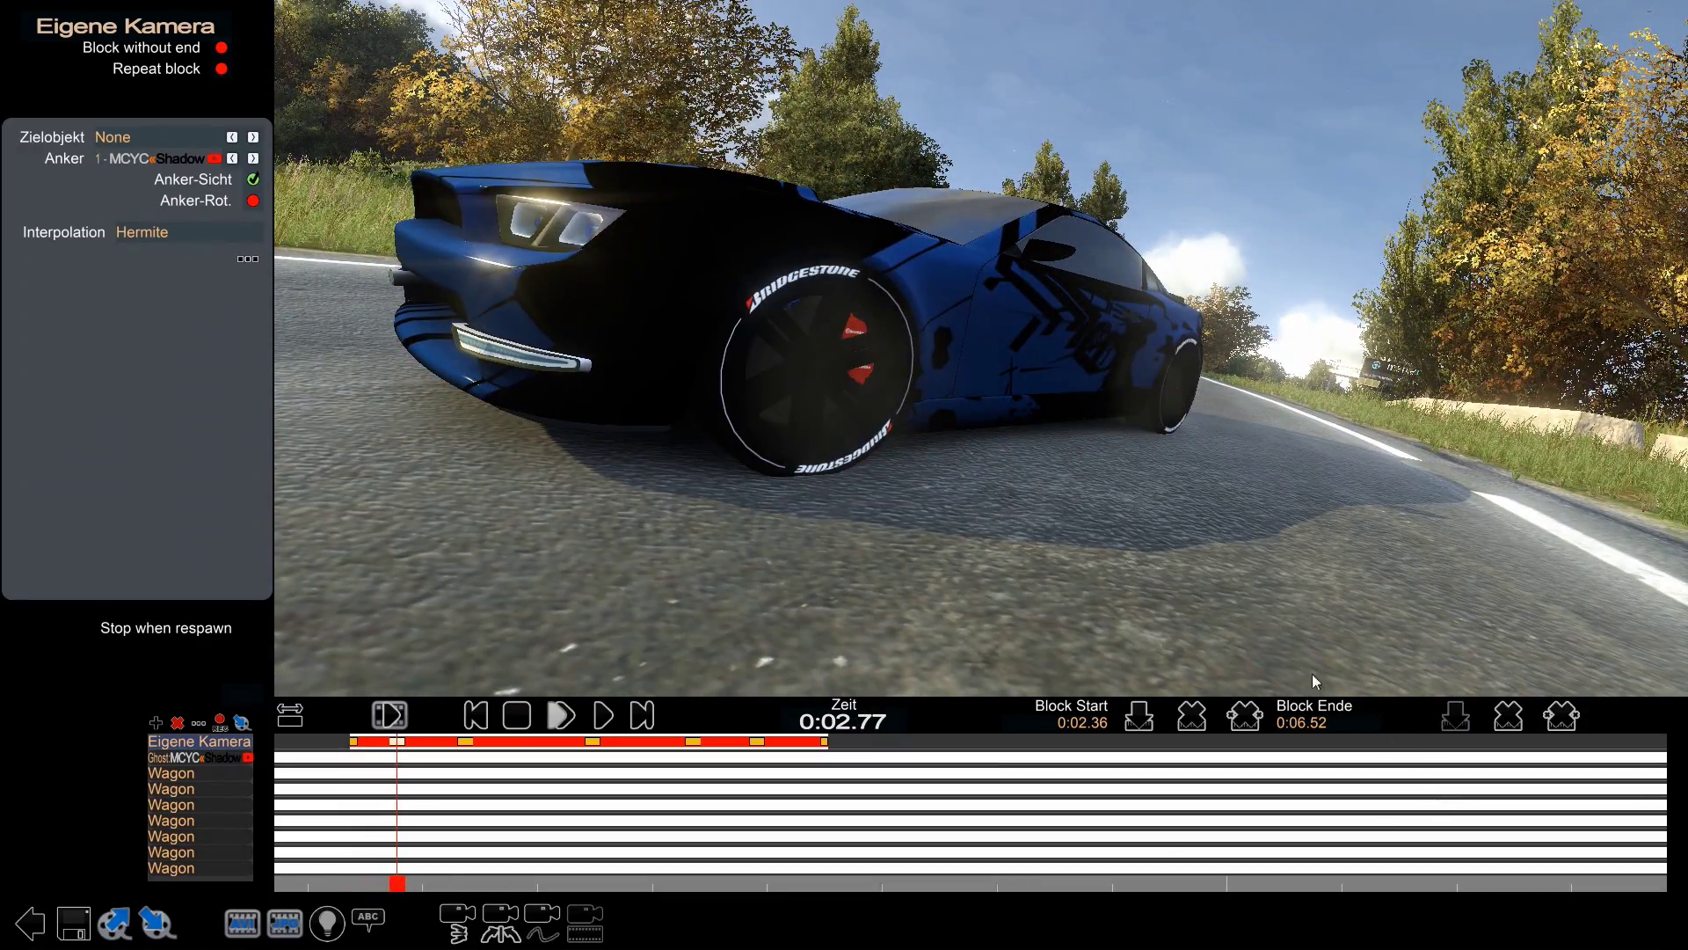
pyautogui.moveTo(744, 499); pyautogui.dragTo(744, 461)
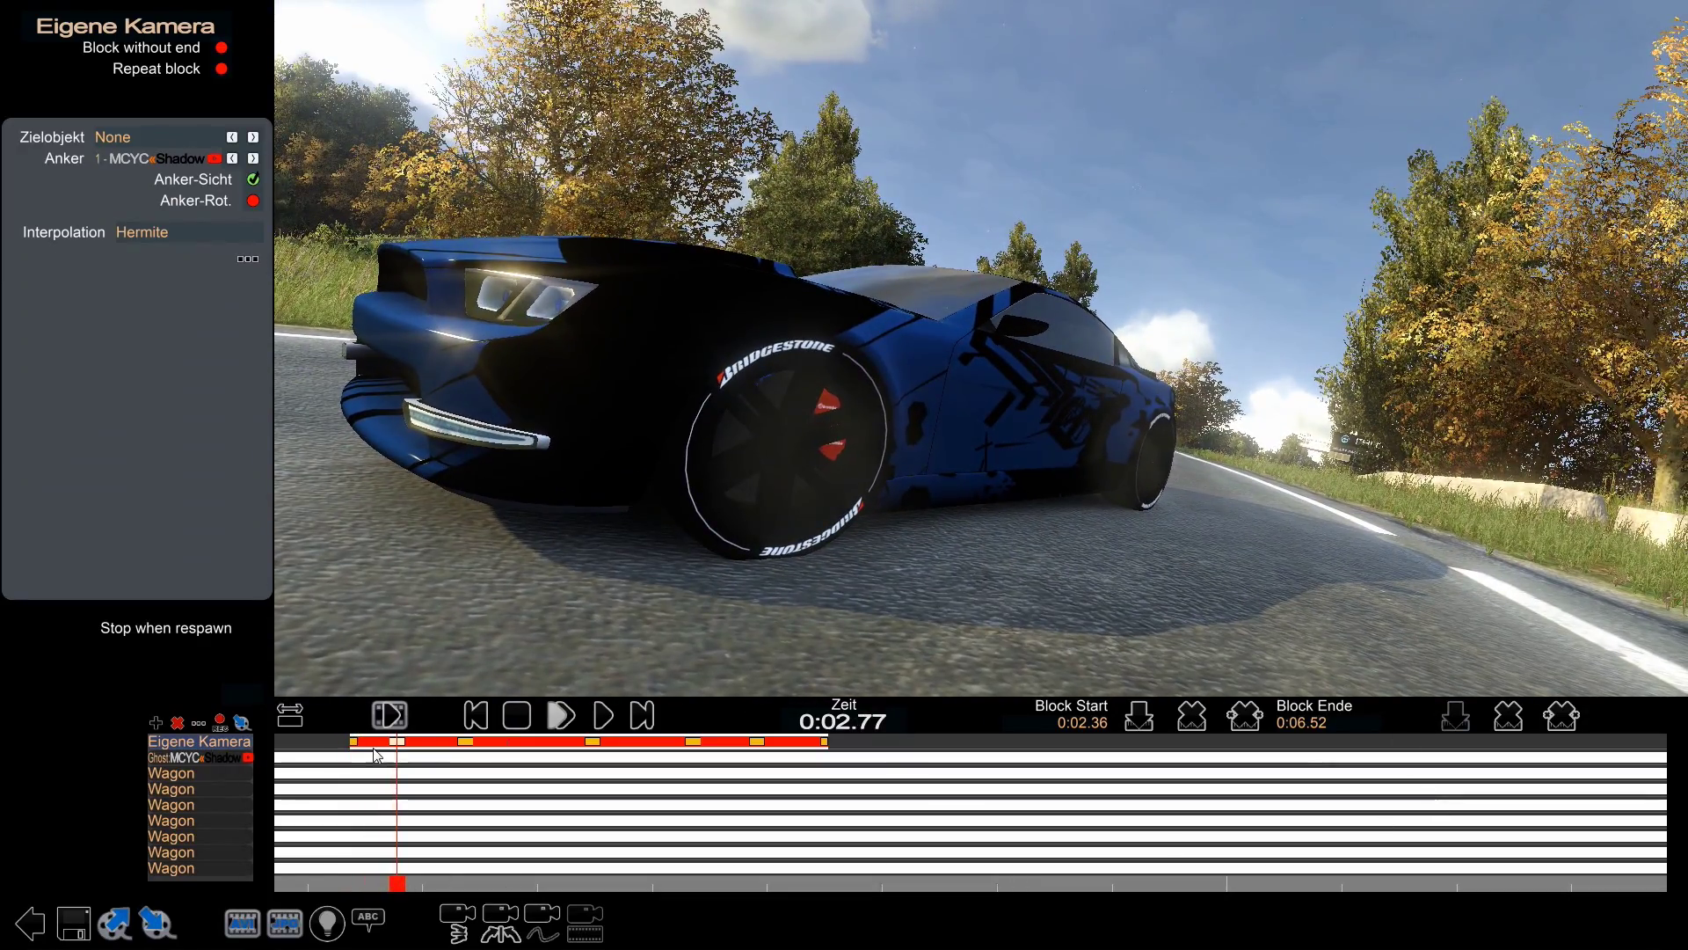
pyautogui.click(350, 886)
pyautogui.moveTo(350, 886); pyautogui.dragTo(399, 881)
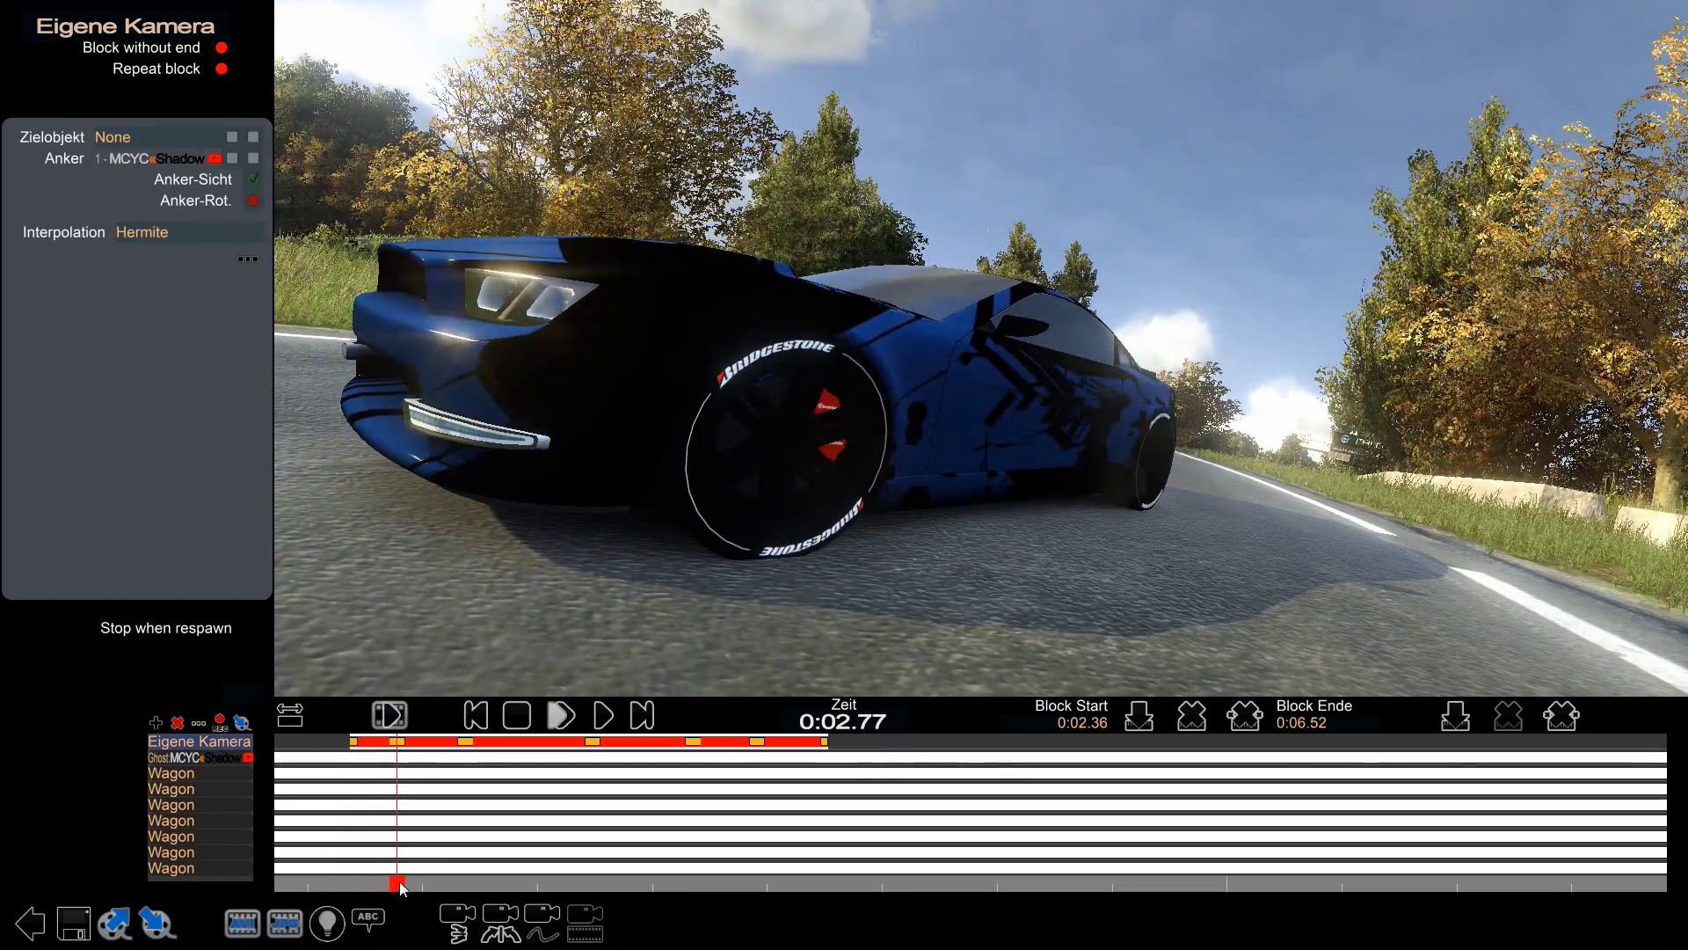
pyautogui.click(394, 742)
# - Tilt the camera at the start keyframe down until only the road fills the view, and play the block
pyautogui.click(356, 744)
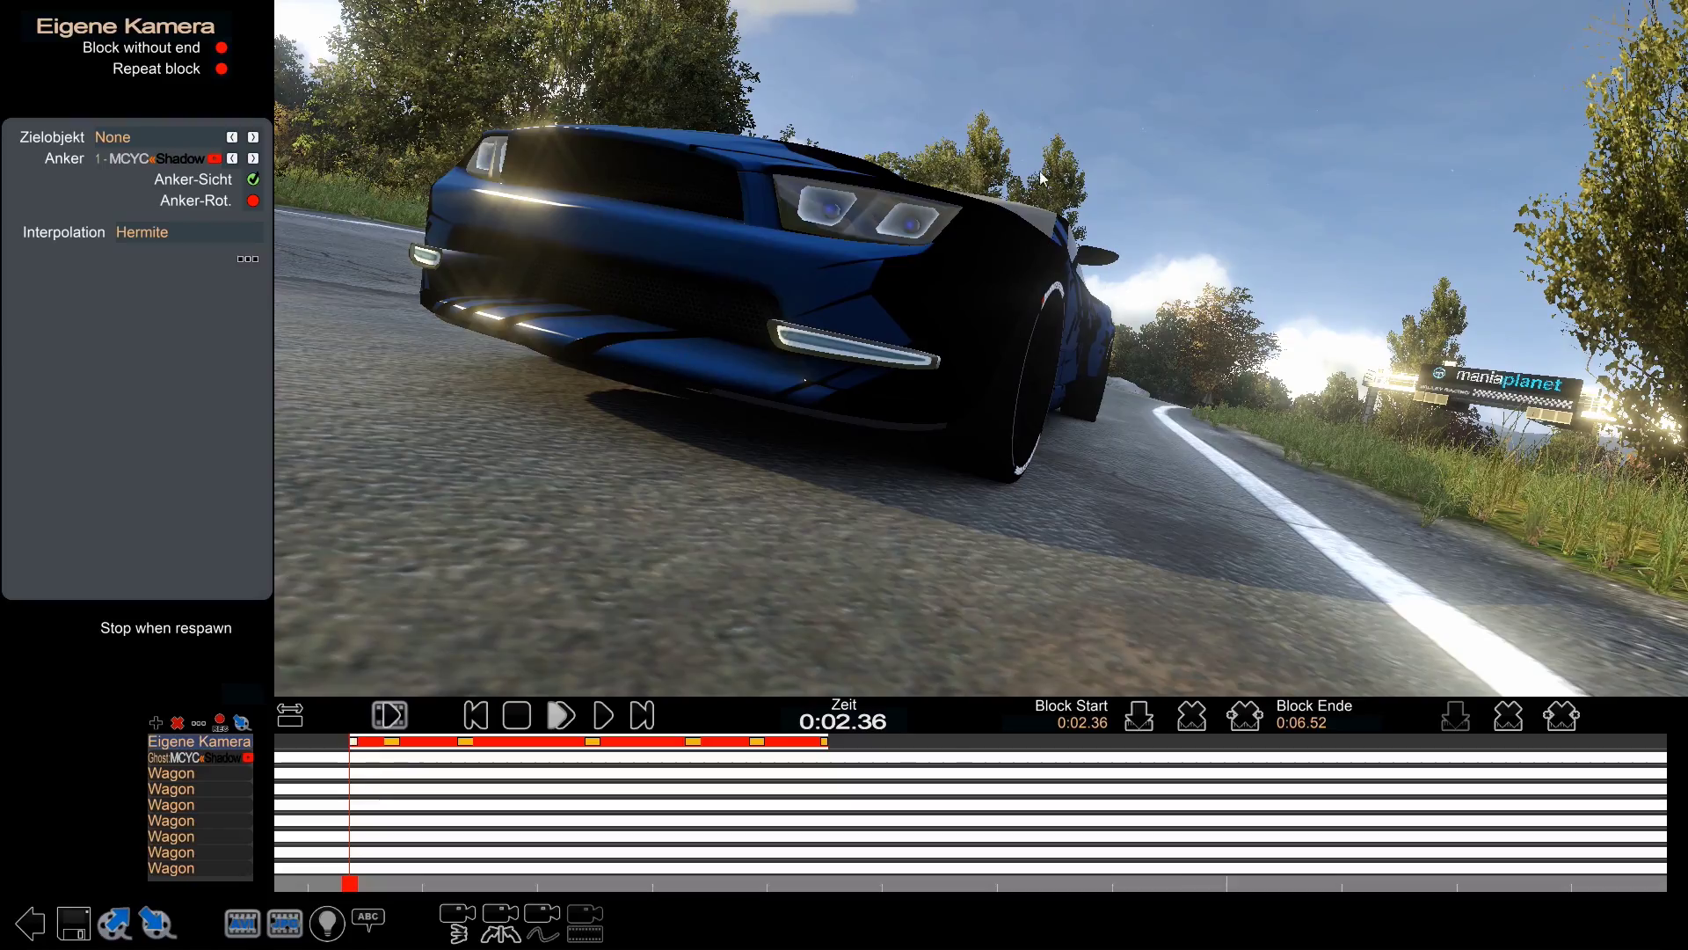
pyautogui.moveTo(1040, 172); pyautogui.dragTo(1004, 516, button='right')
pyautogui.scroll(3, 974, 439)
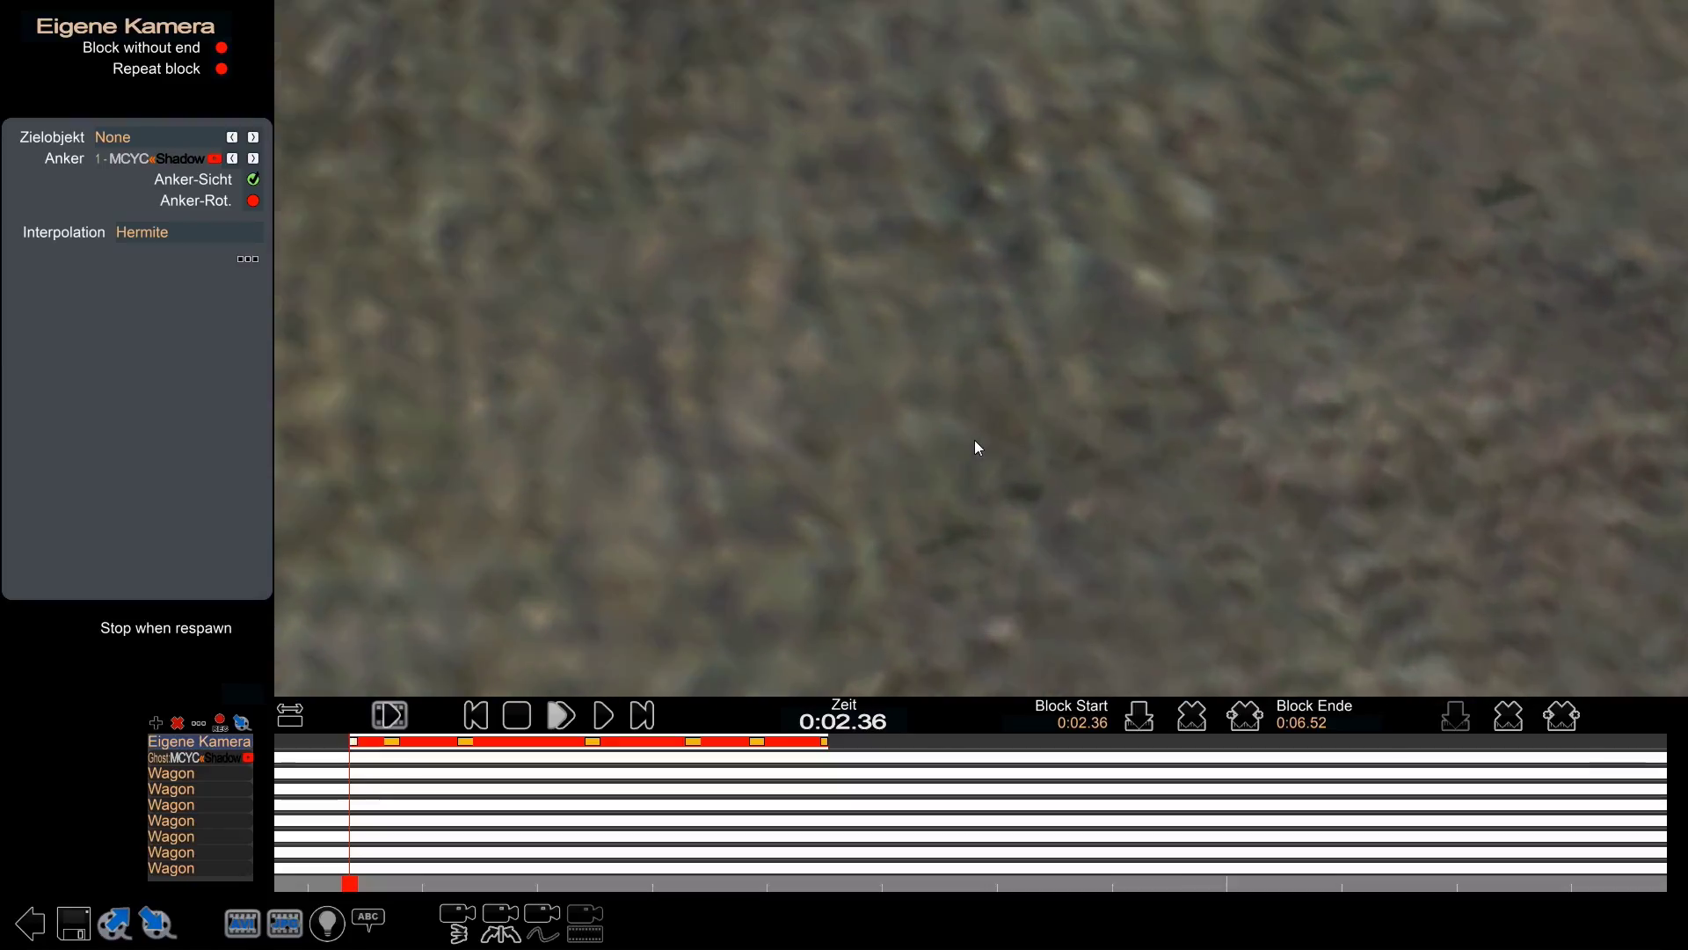
pyautogui.click(611, 725)
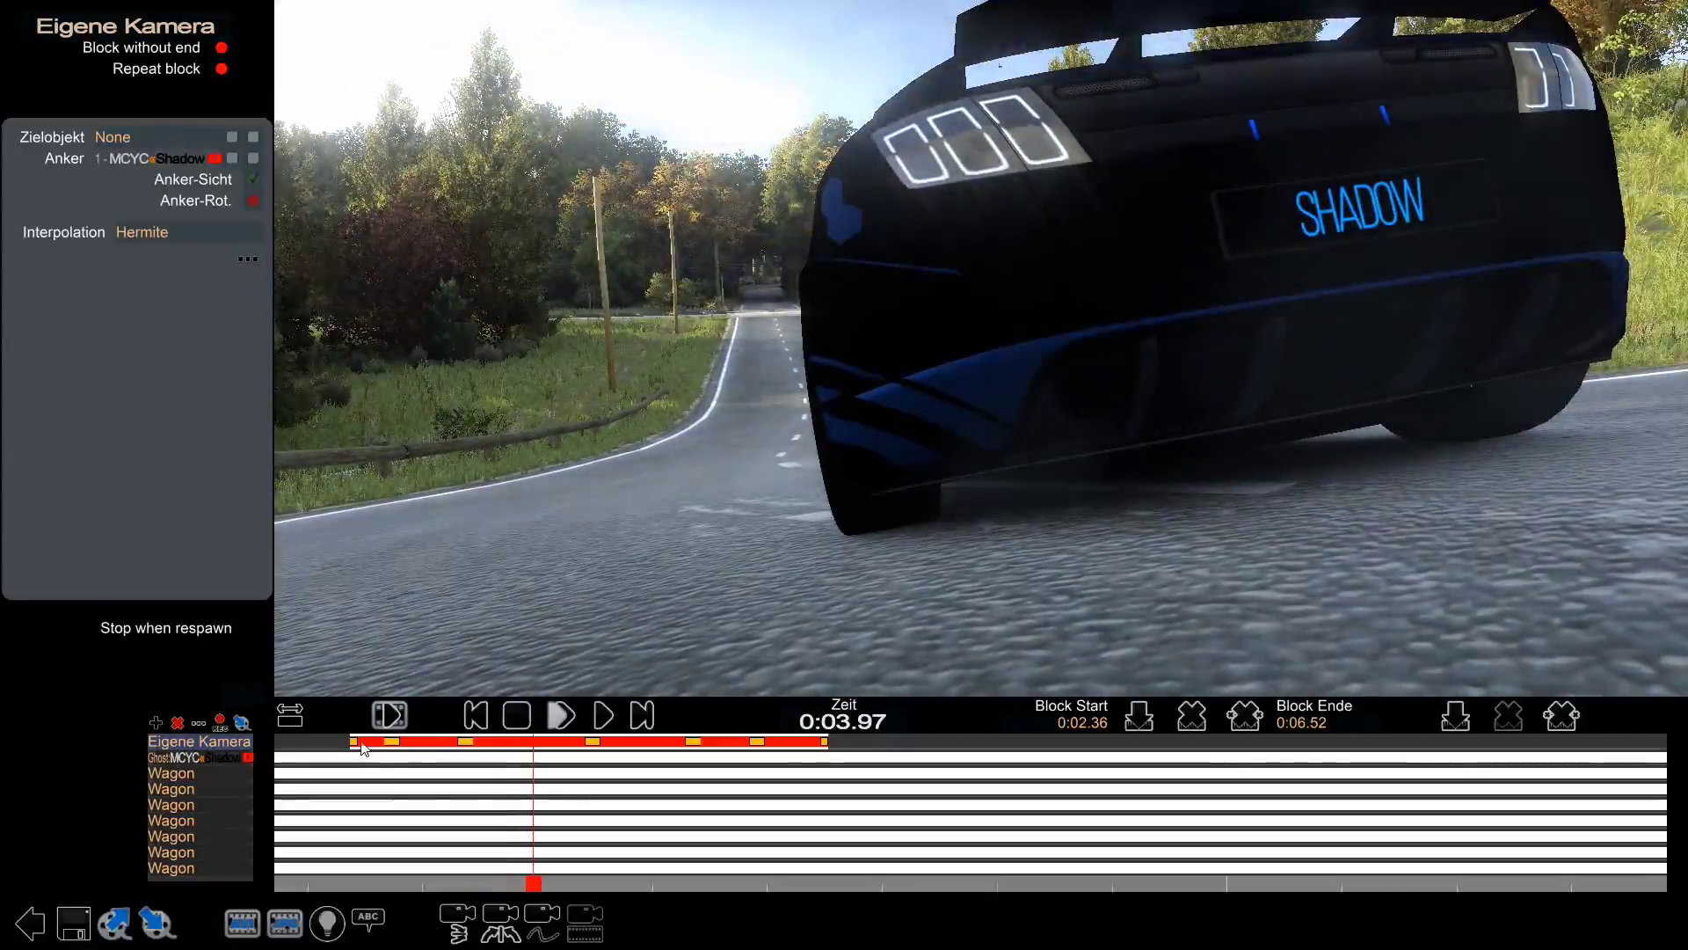
# - Extend the block's end to 0:06.55, add a keyframe at 0:06.33, and tilt the end keyframe's camera down to the road
pyautogui.moveTo(350, 881); pyautogui.dragTo(802, 886)
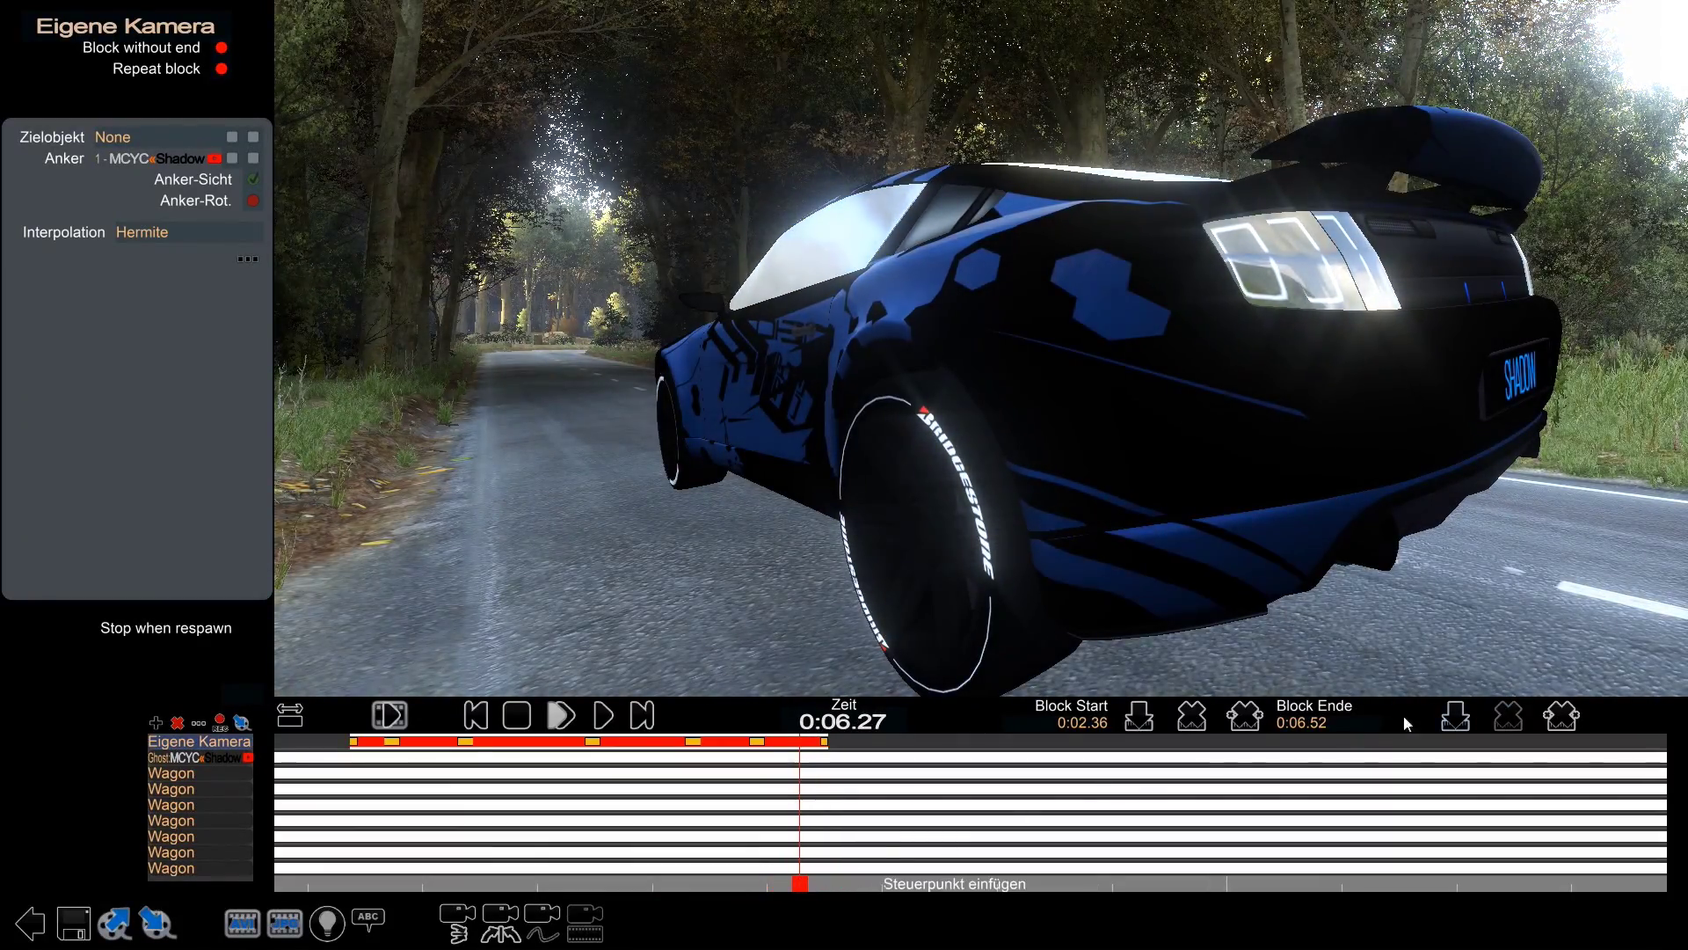
pyautogui.moveTo(824, 742); pyautogui.dragTo(829, 748)
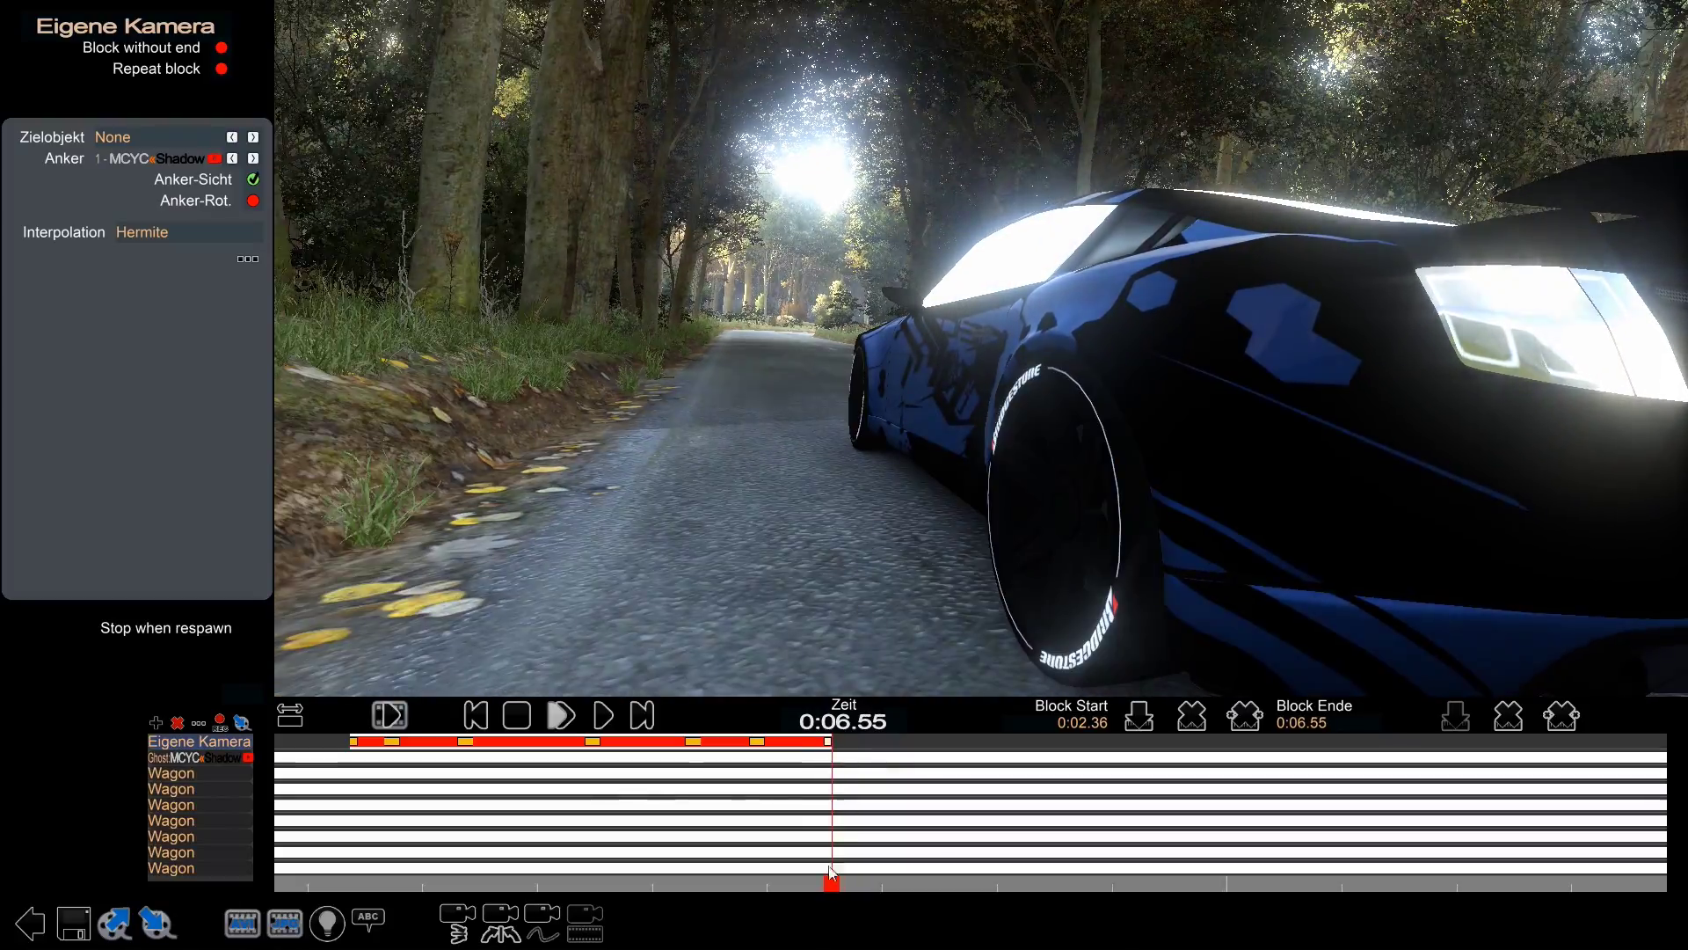
pyautogui.moveTo(832, 872)
pyautogui.mouseDown()
pyautogui.moveTo(754, 881)
pyautogui.moveTo(810, 881)
pyautogui.mouseUp()
pyautogui.click(1457, 716)
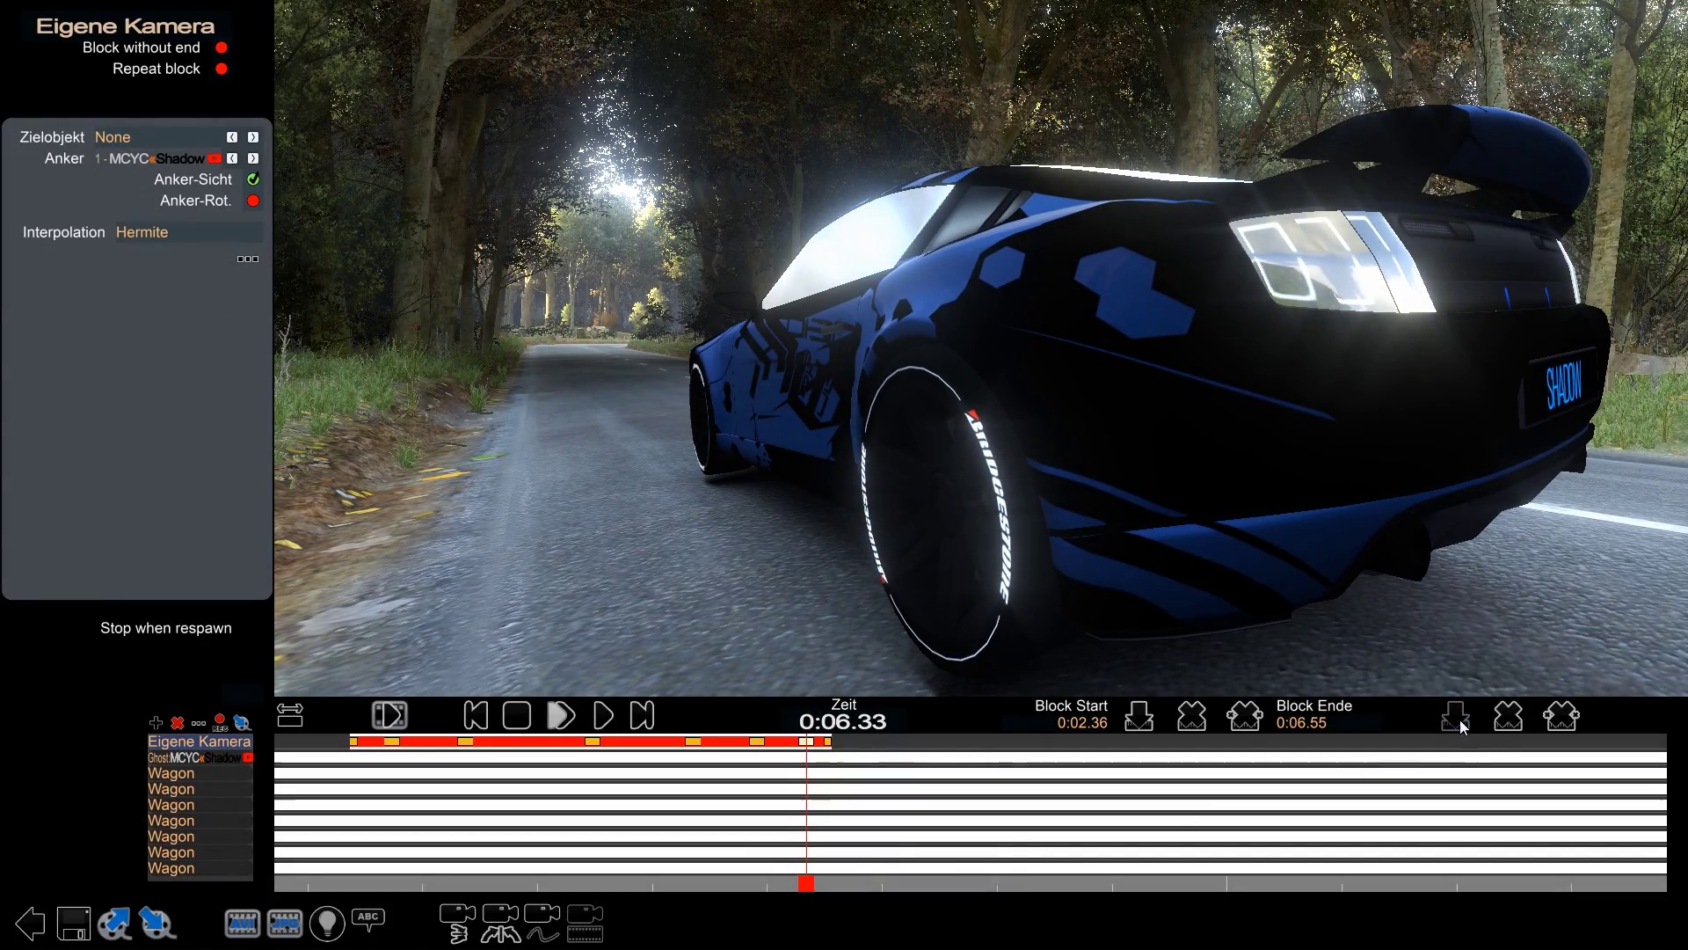
pyautogui.click(827, 746)
pyautogui.moveTo(915, 99); pyautogui.dragTo(889, 499)
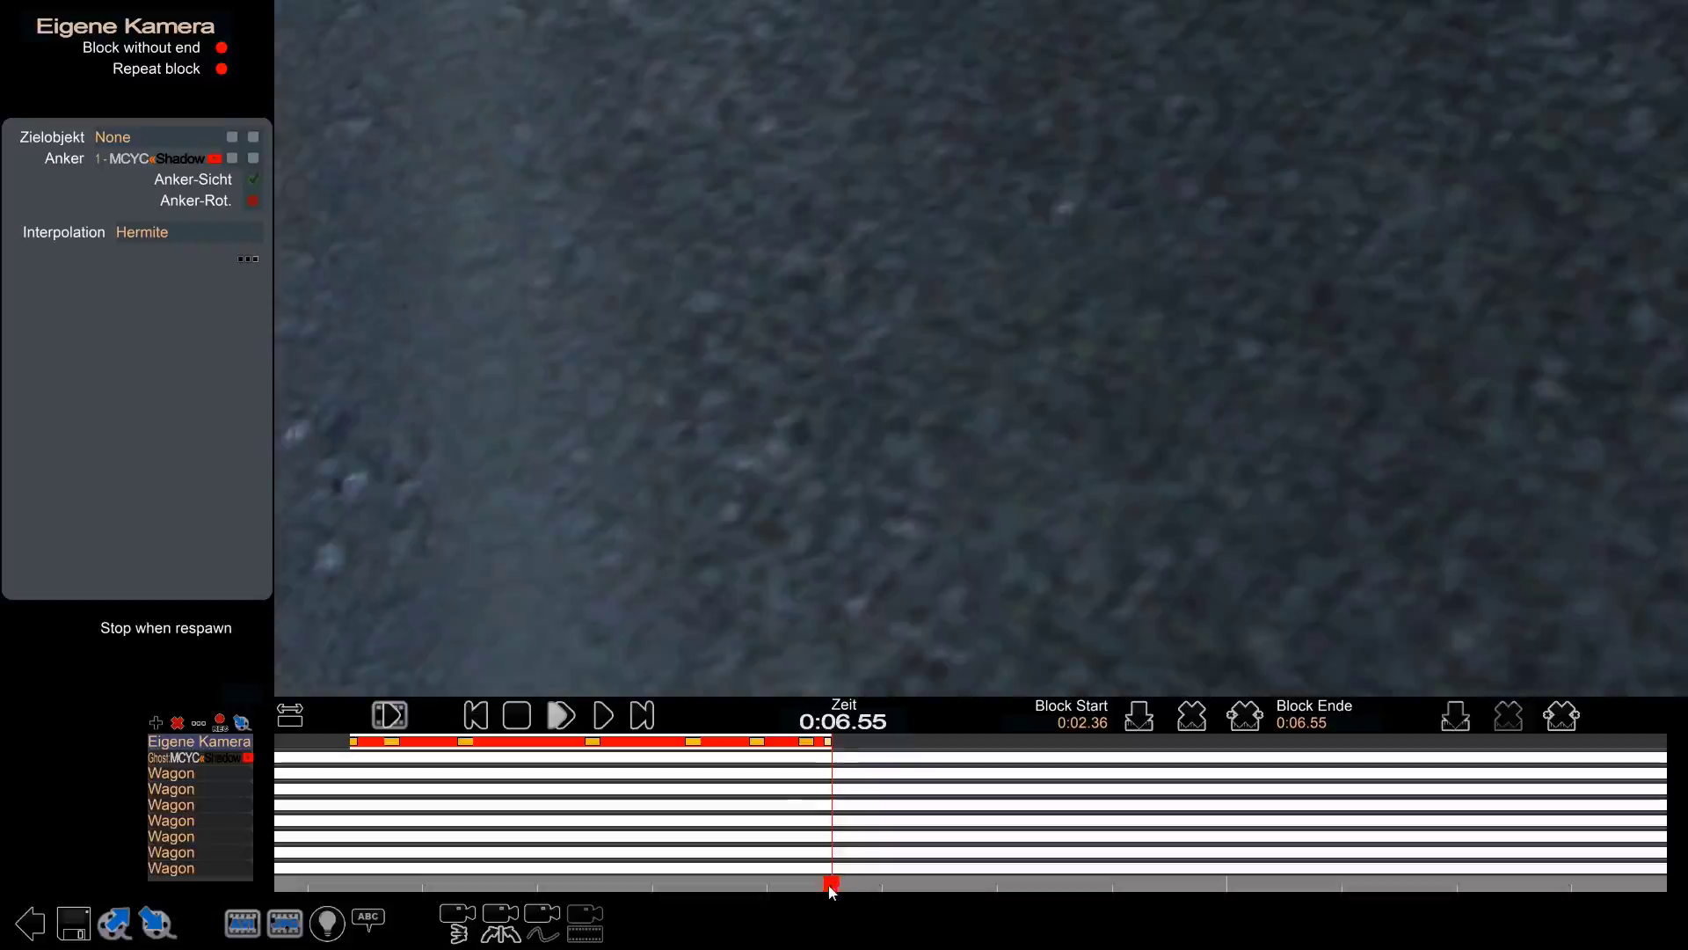
# - Try an extra keyframe at 0:02.53 for the opening tilt, scrub through the transition, and remove the keyframe
pyautogui.moveTo(831, 886); pyautogui.dragTo(378, 712)
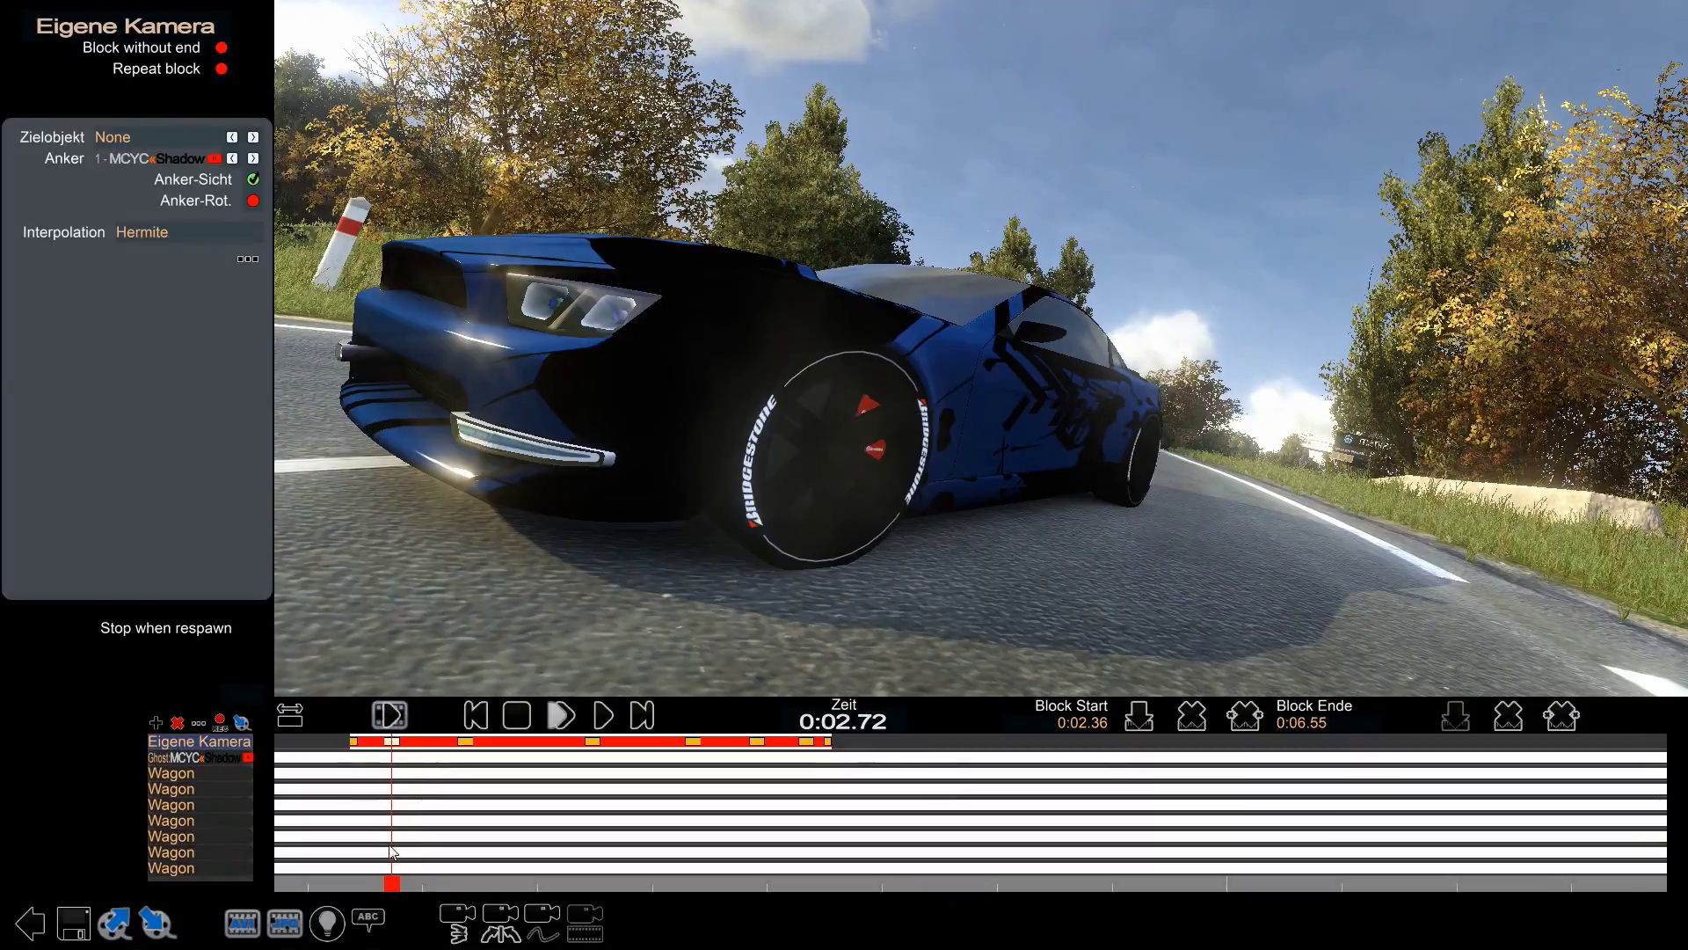
pyautogui.moveTo(394, 881); pyautogui.dragTo(411, 883)
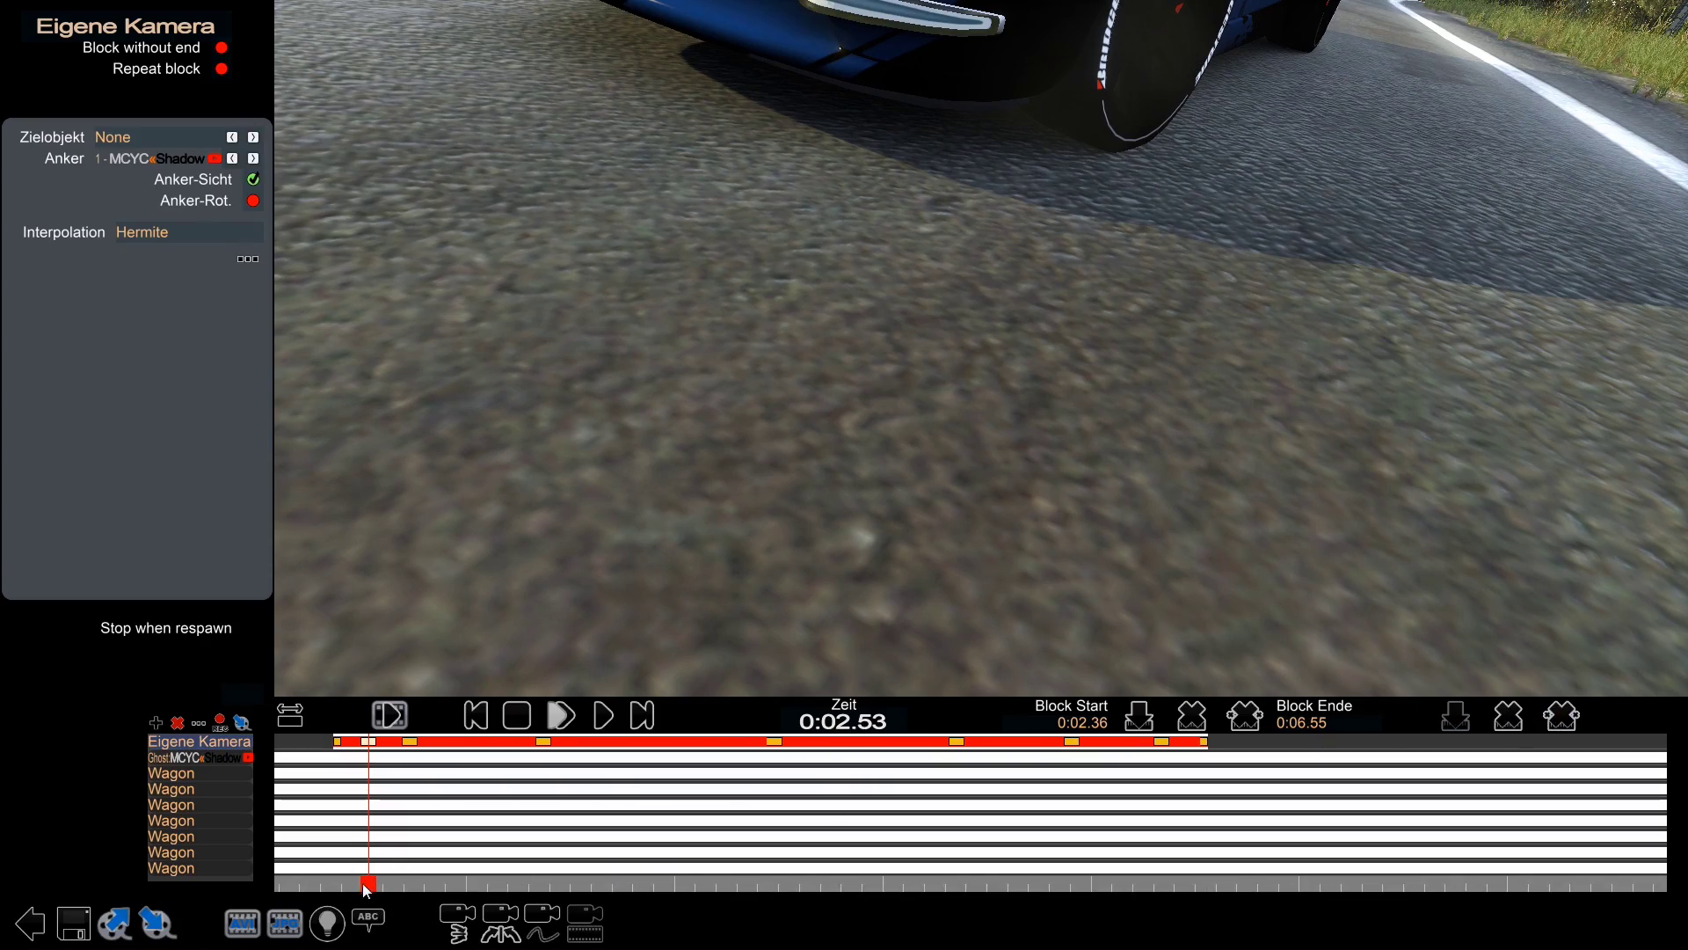
pyautogui.moveTo(366, 885)
pyautogui.mouseDown()
pyautogui.moveTo(336, 878)
pyautogui.moveTo(378, 881)
pyautogui.mouseUp()
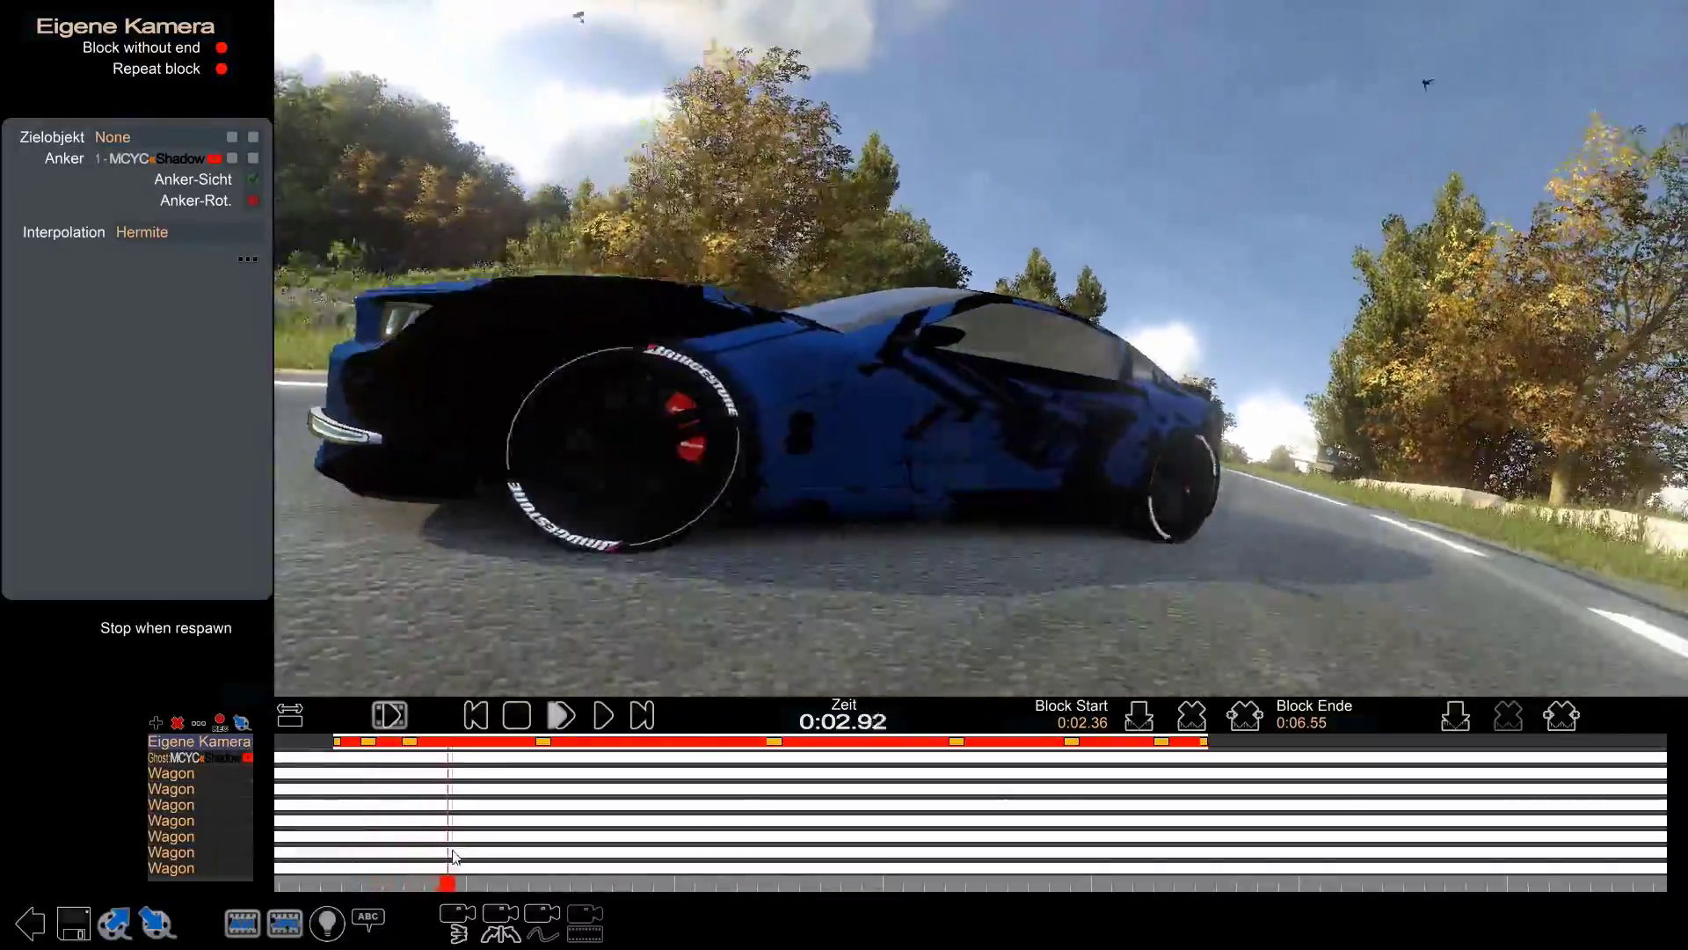
pyautogui.moveTo(453, 858); pyautogui.dragTo(371, 745)
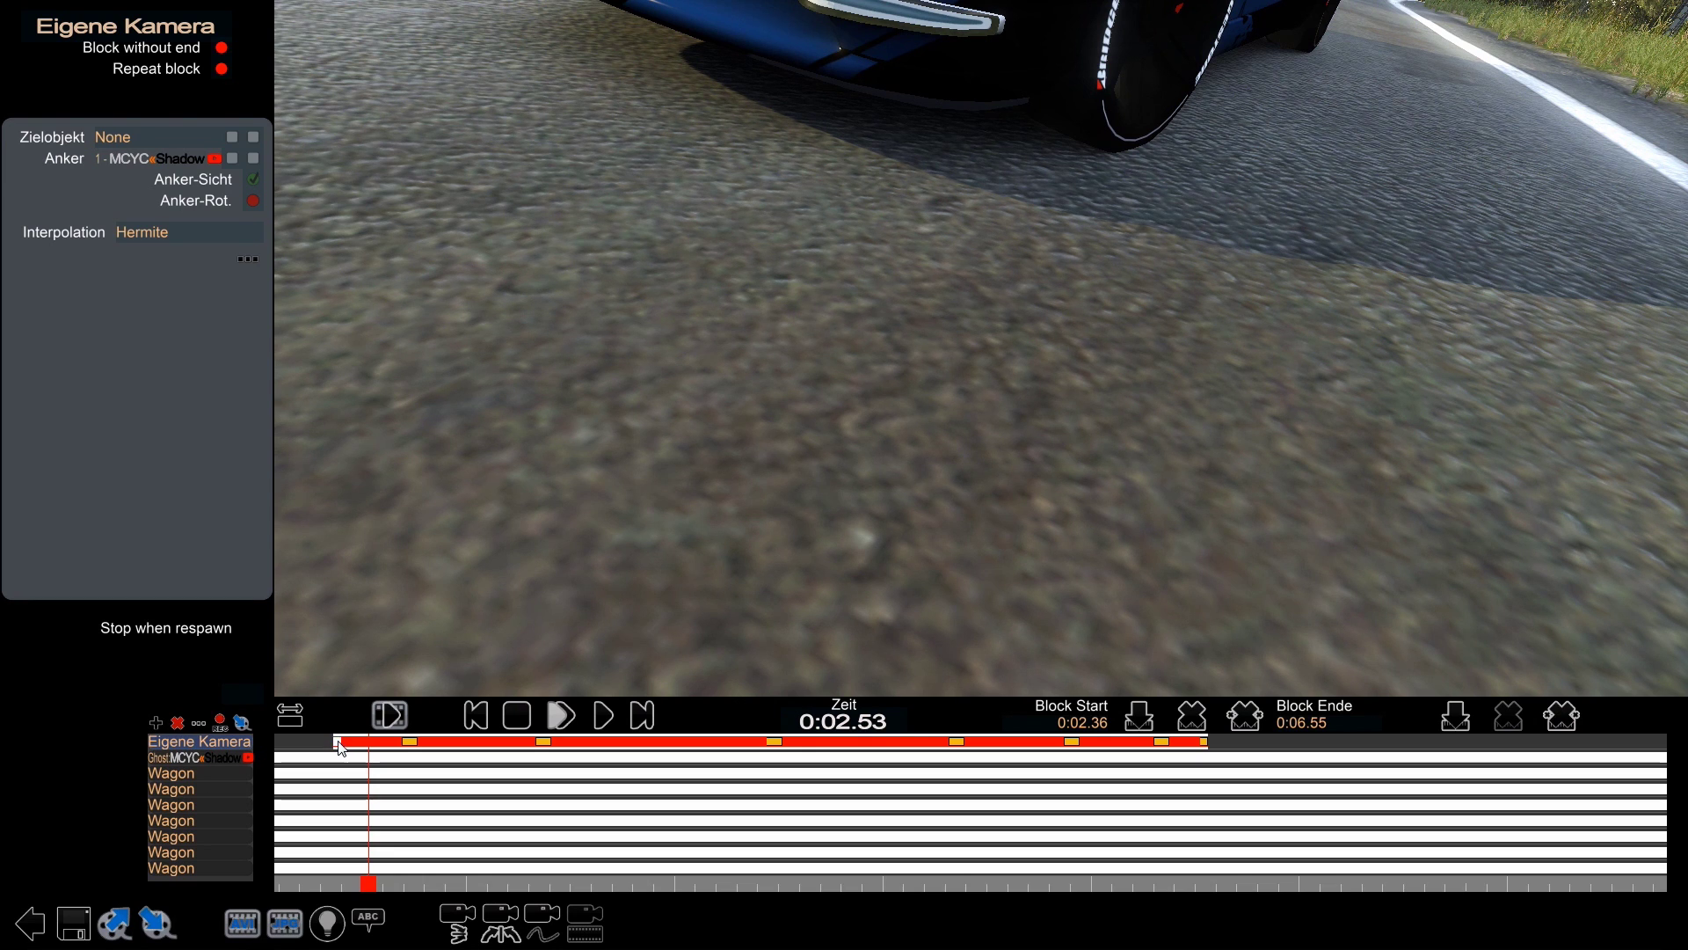
# - Add a Schnitt track with a block from 0:02.36 to 0:06.55 and scrub across the start of the custom camera block
pyautogui.click(337, 741)
pyautogui.click(155, 721)
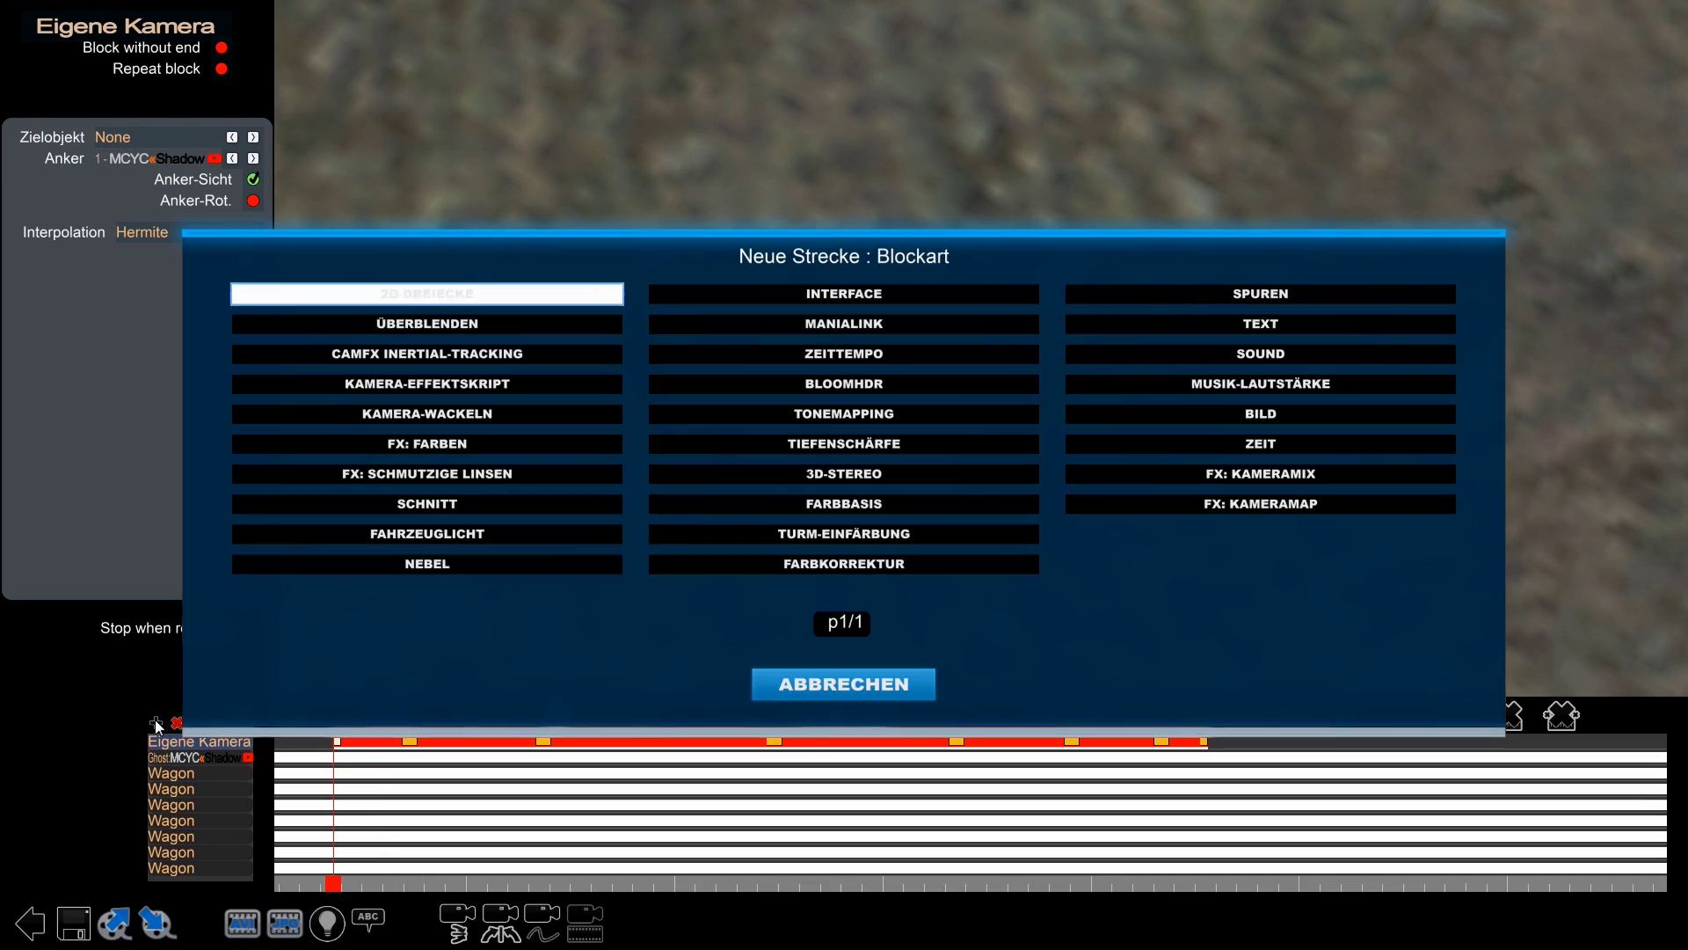
pyautogui.click(437, 508)
pyautogui.moveTo(954, 742); pyautogui.dragTo(1206, 754)
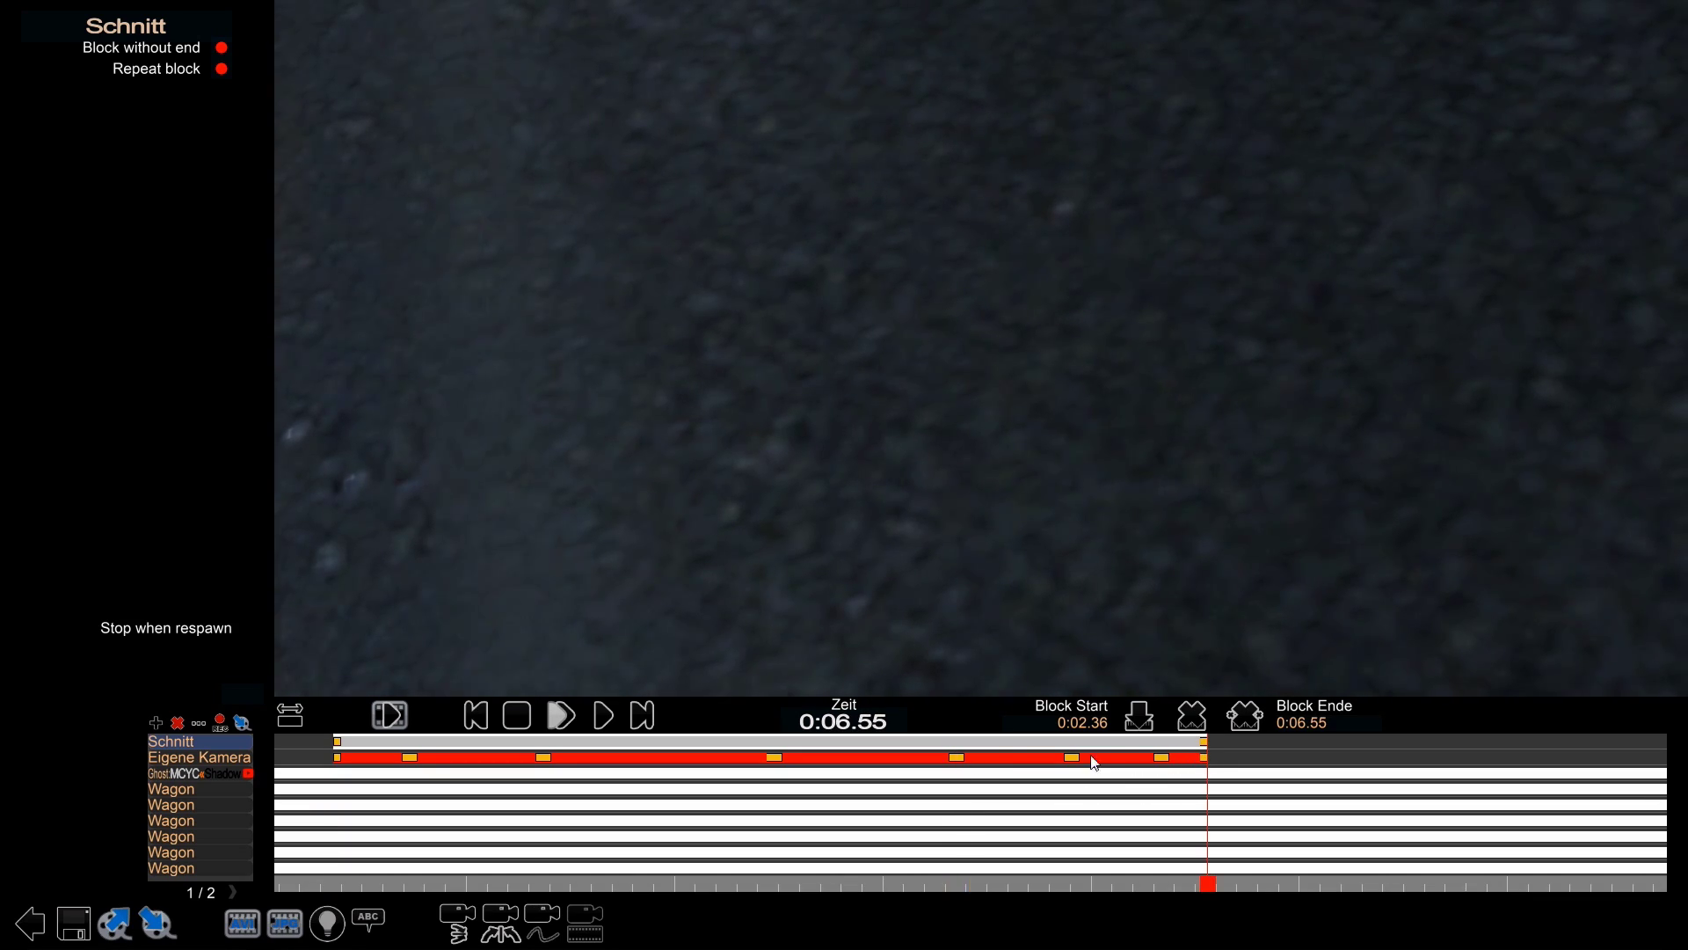
pyautogui.click(342, 760)
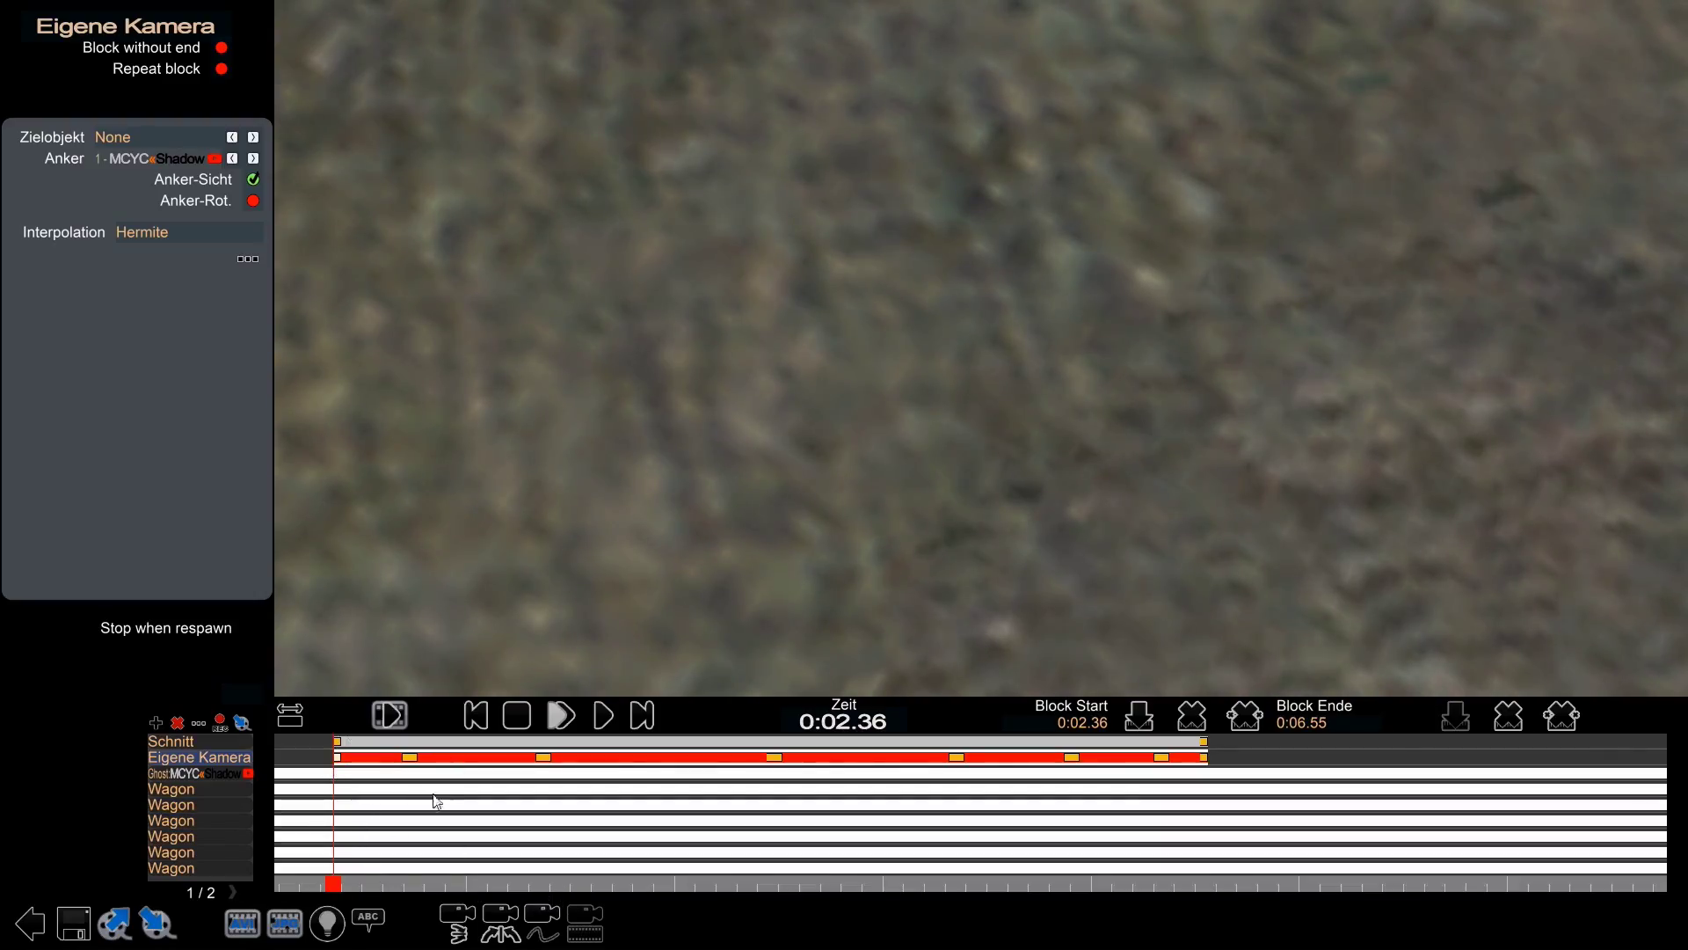
pyautogui.moveTo(334, 890); pyautogui.dragTo(300, 744)
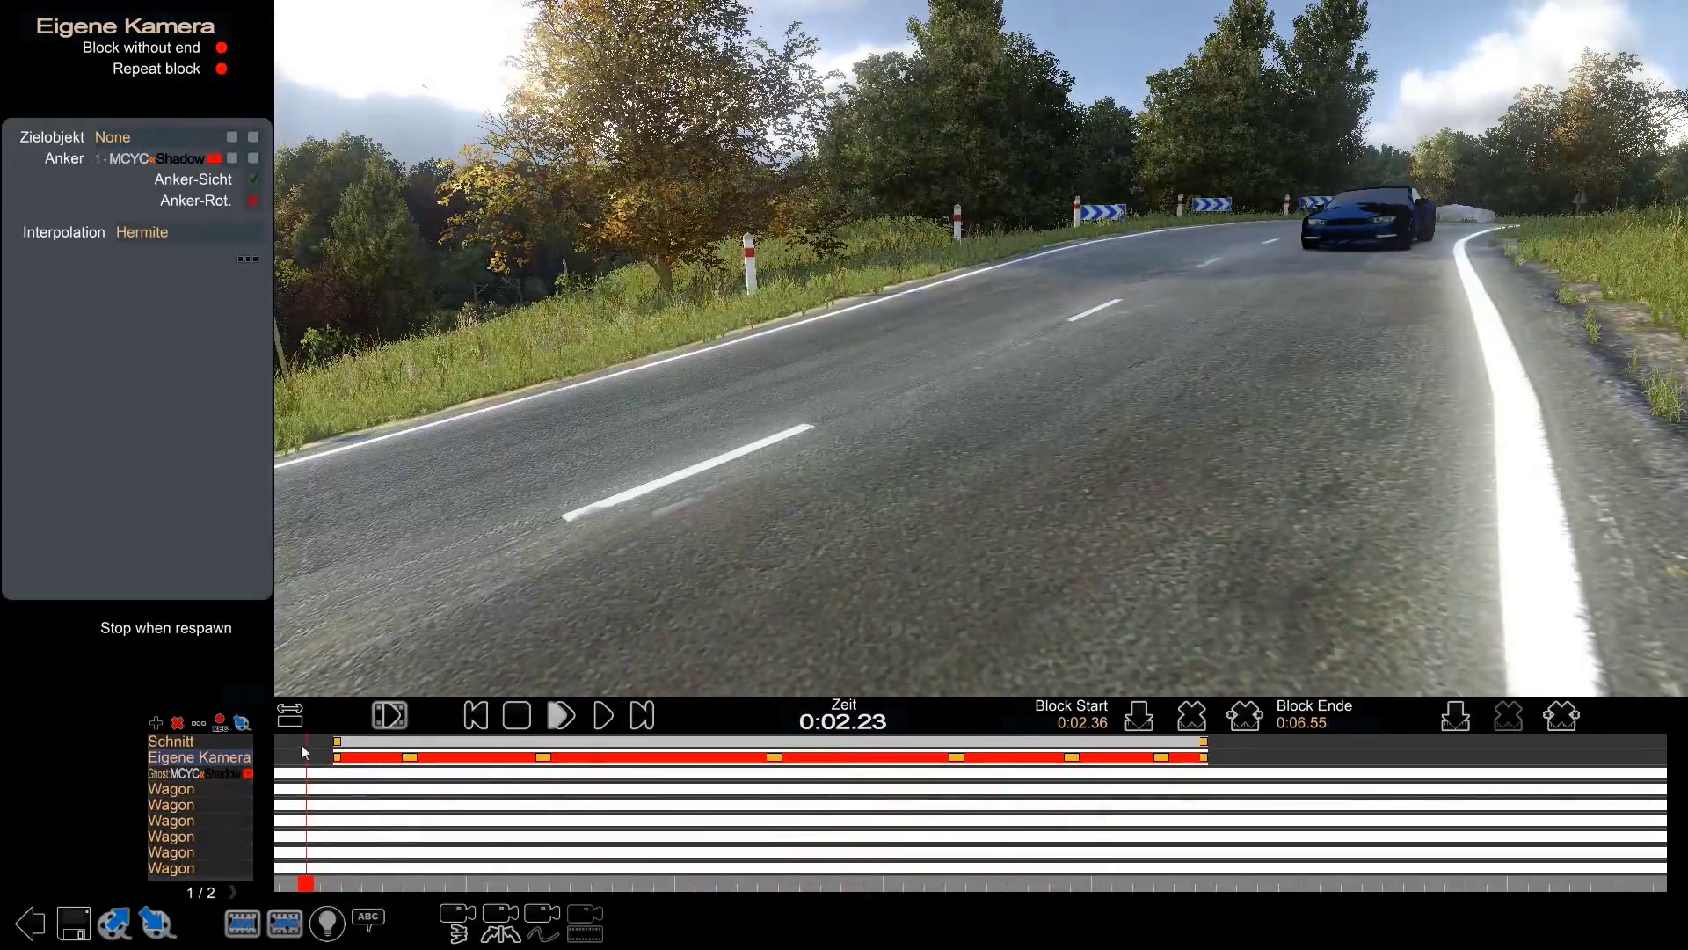
# - Add a Kamera-Wackeln track with a block running from 0:02.32 to 0:06.59, slightly overlapping both ends of the custom camera block
pyautogui.click(338, 758)
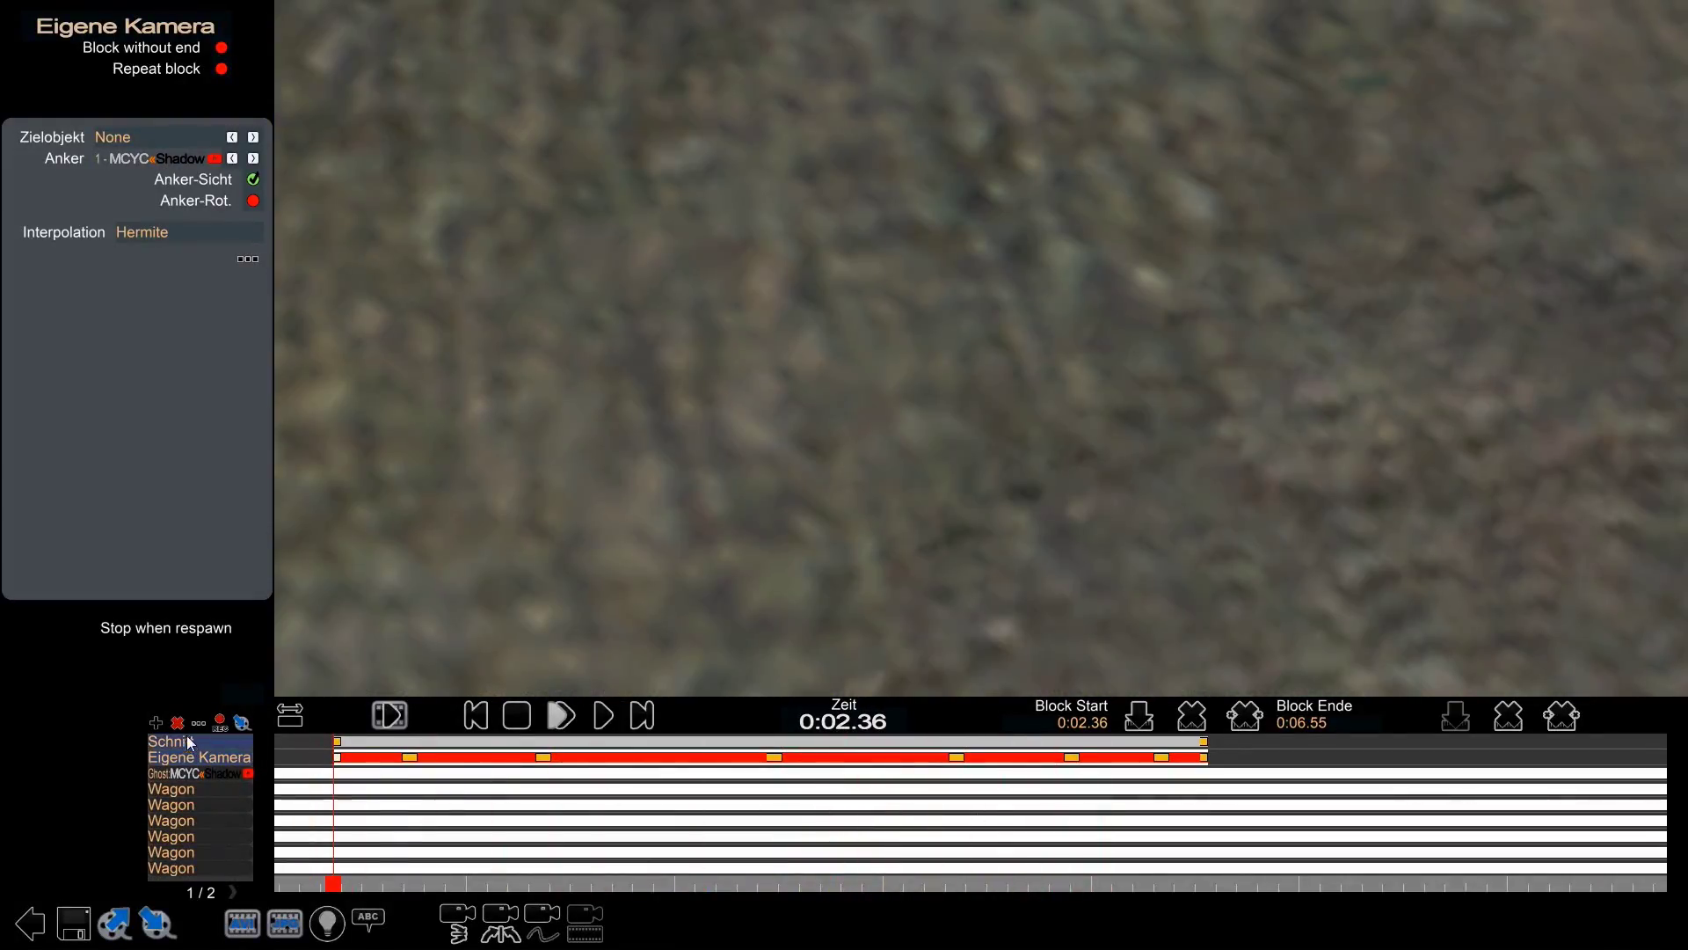
pyautogui.click(163, 723)
pyautogui.click(480, 457)
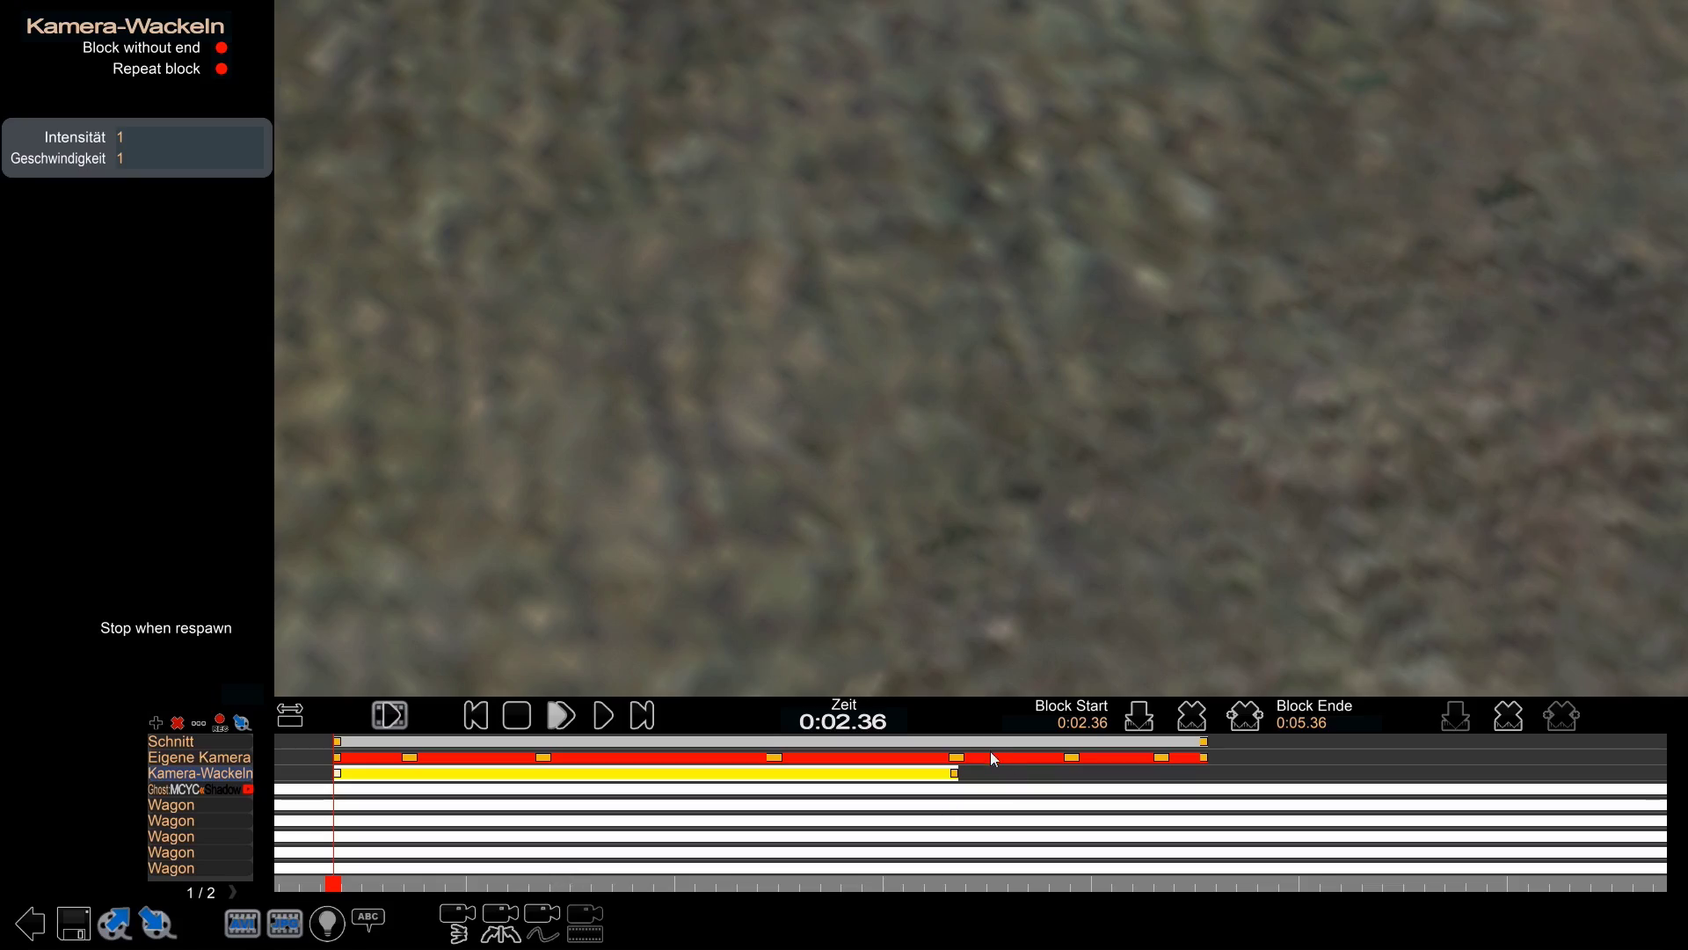
pyautogui.click(957, 774)
pyautogui.moveTo(957, 777); pyautogui.dragTo(1211, 775)
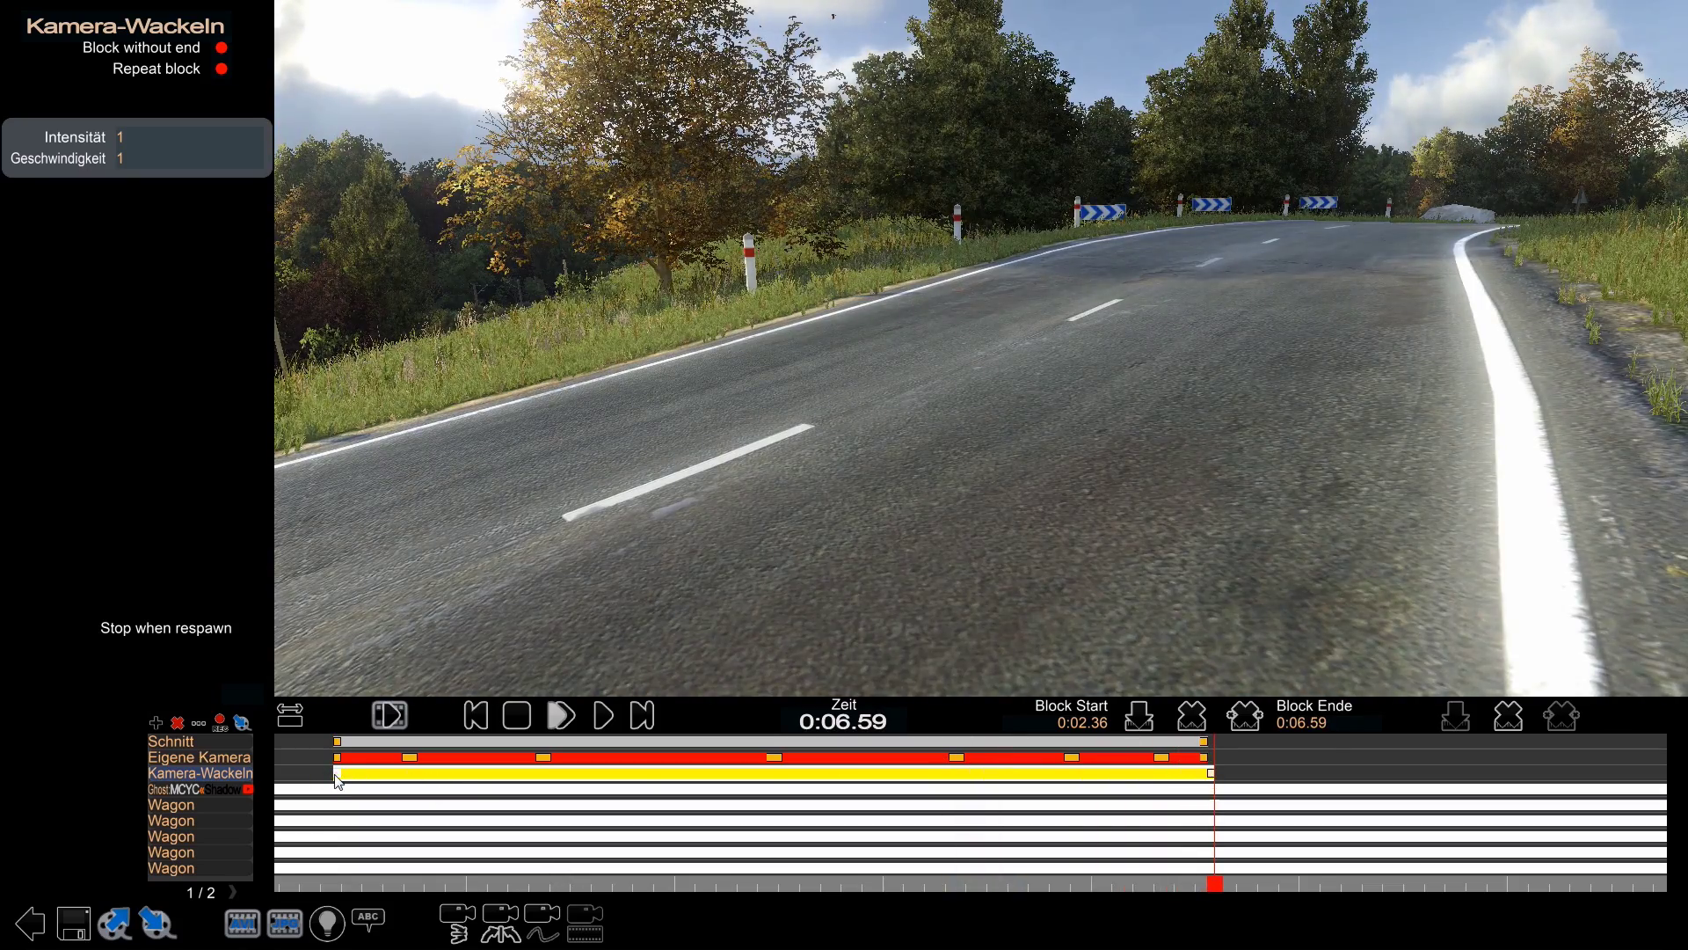
pyautogui.moveTo(335, 773); pyautogui.dragTo(329, 774)
# - Set the start keyframe of the Kamera-Wackeln block to Geschwindigkeit 2 and Intensität 0.2
pyautogui.click(159, 158)
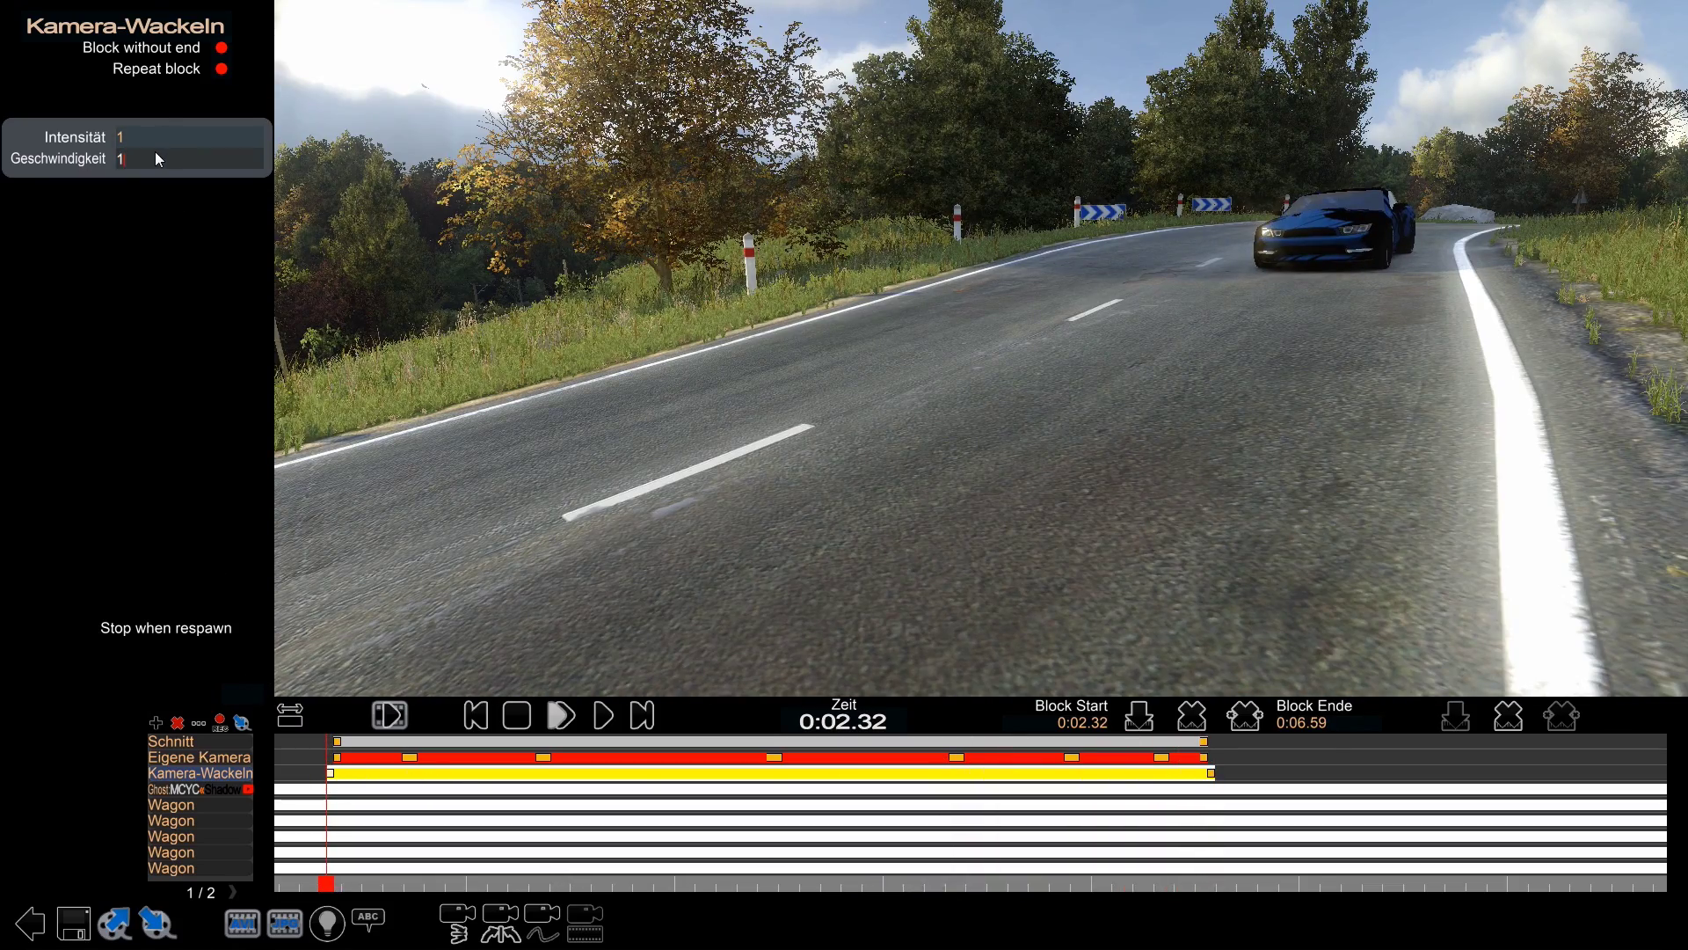
pyautogui.write('2')
pyautogui.click(161, 141)
pyautogui.write('0.')
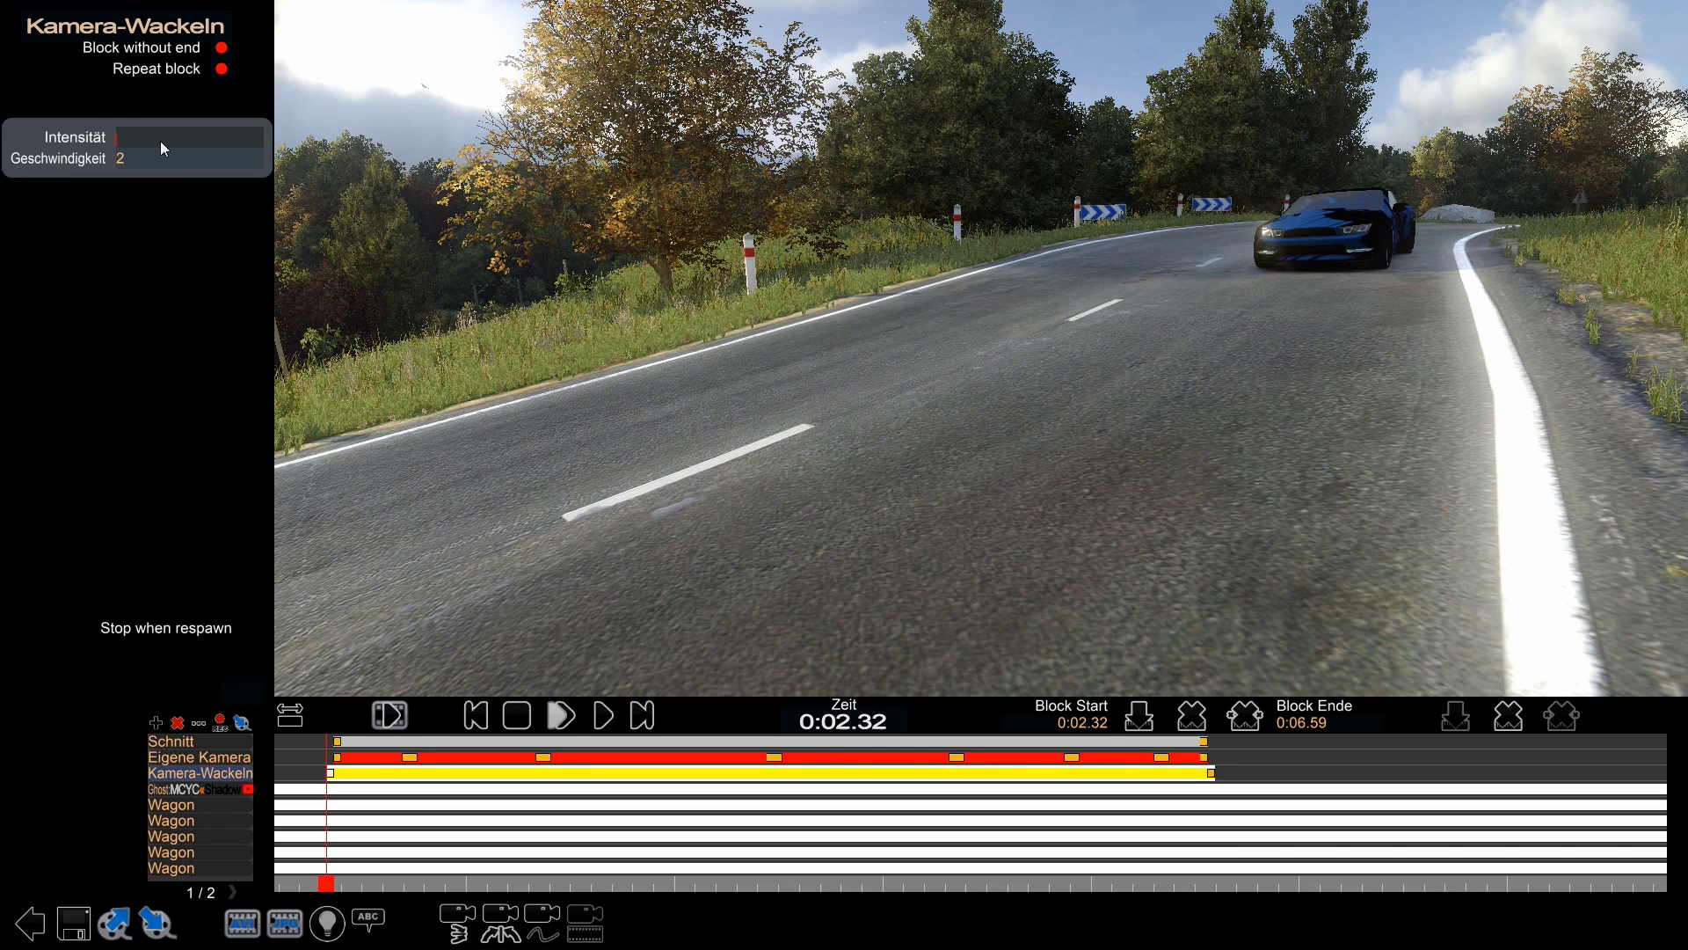
pyautogui.write('2')
pyautogui.press('Return')
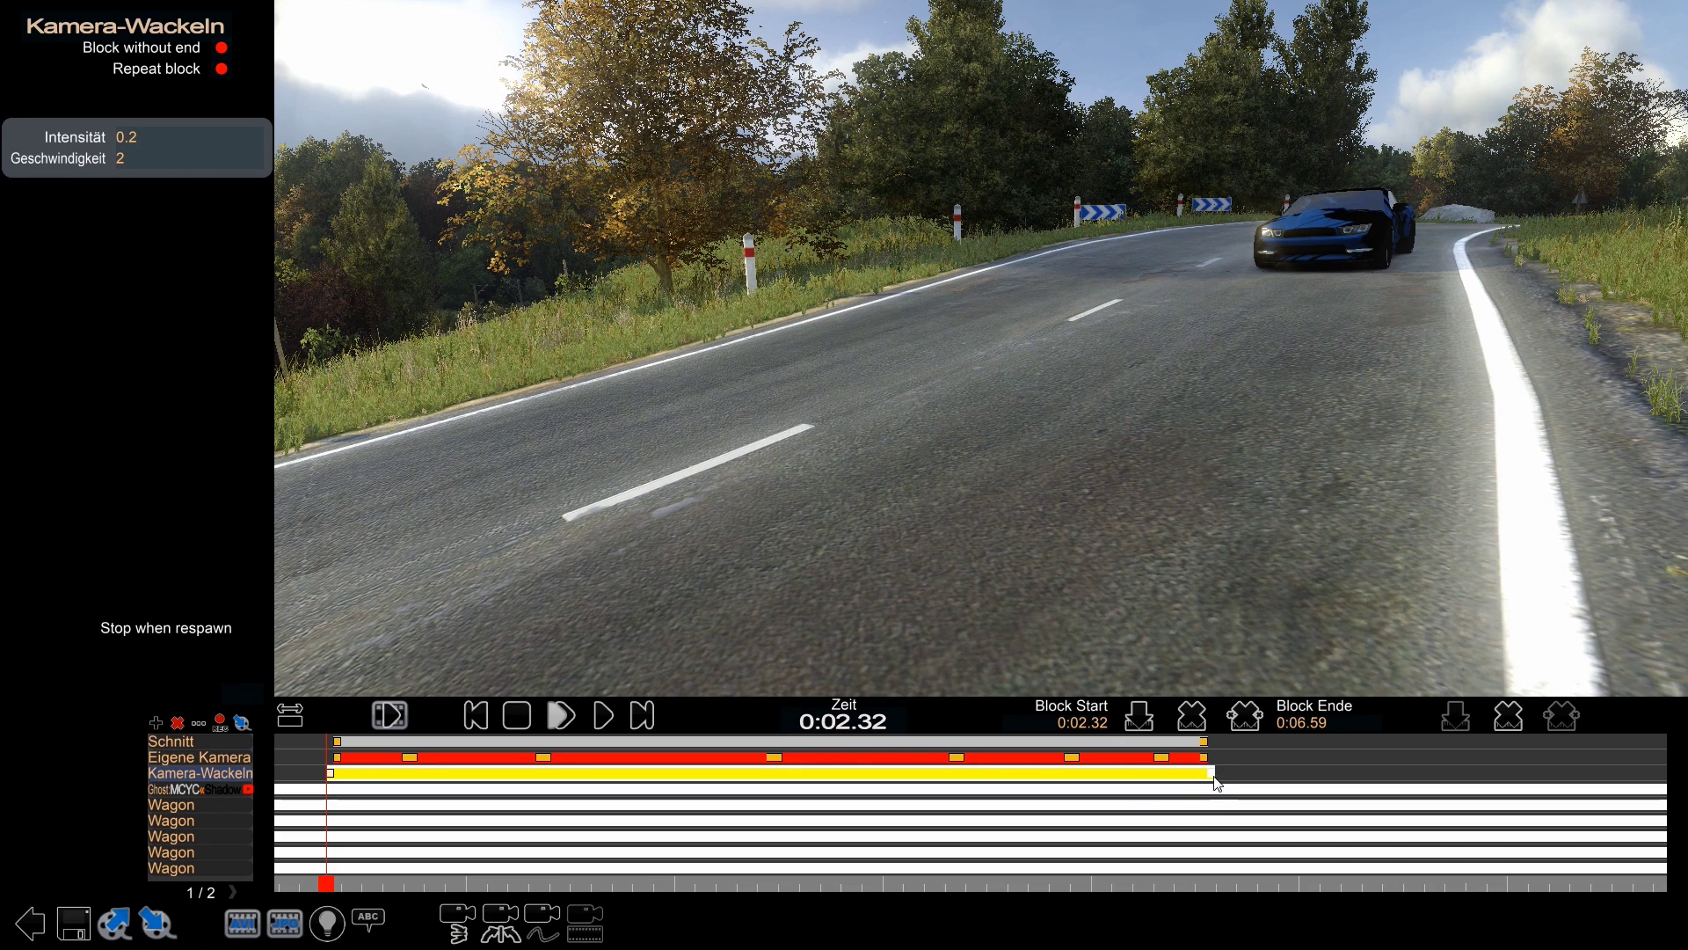
# - Check the Kamera-Wackeln block's end keyframe settings, and preview the shake in slow motion from the block's start
pyautogui.click(1210, 773)
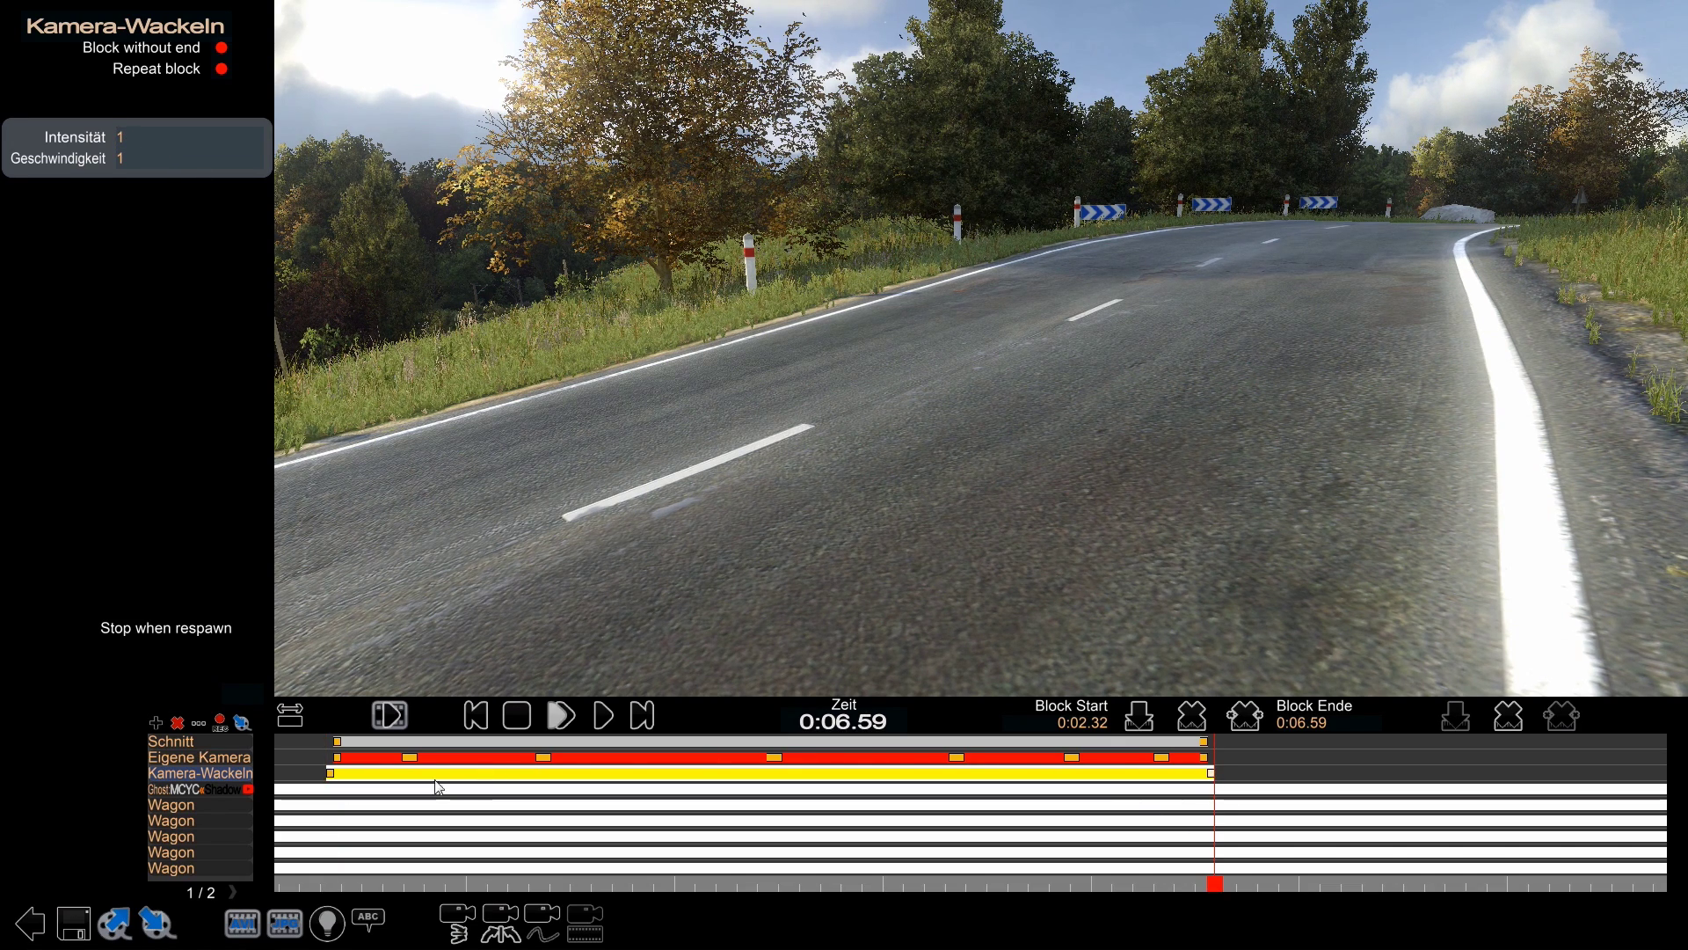
pyautogui.click(331, 774)
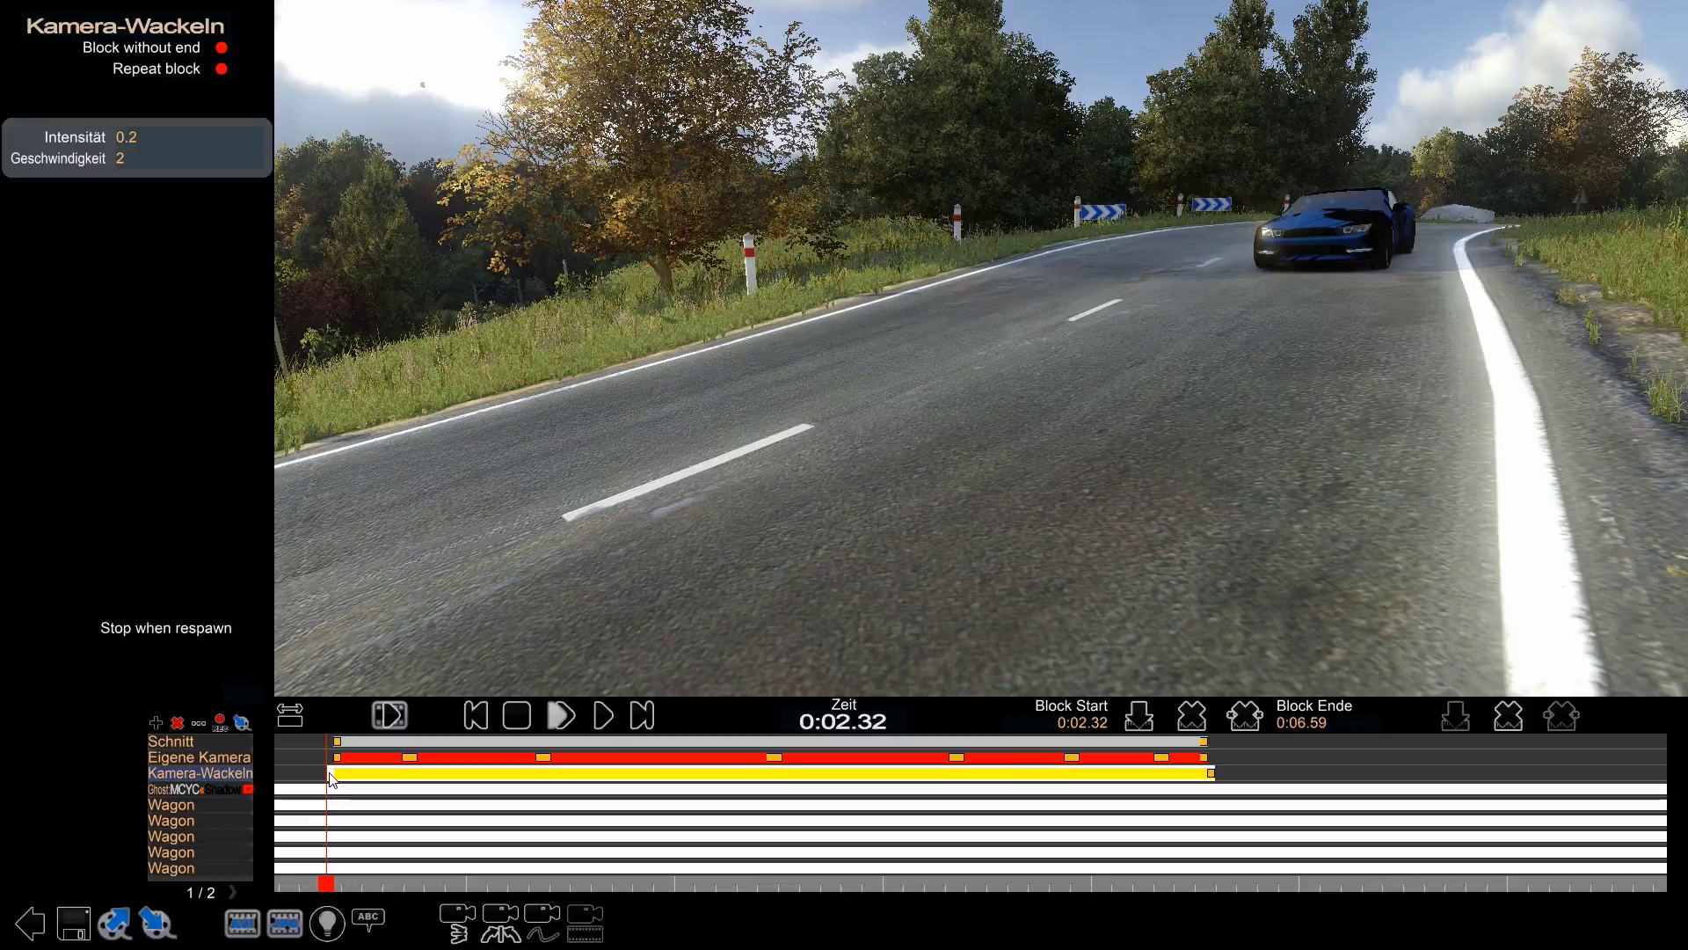
pyautogui.click(594, 711)
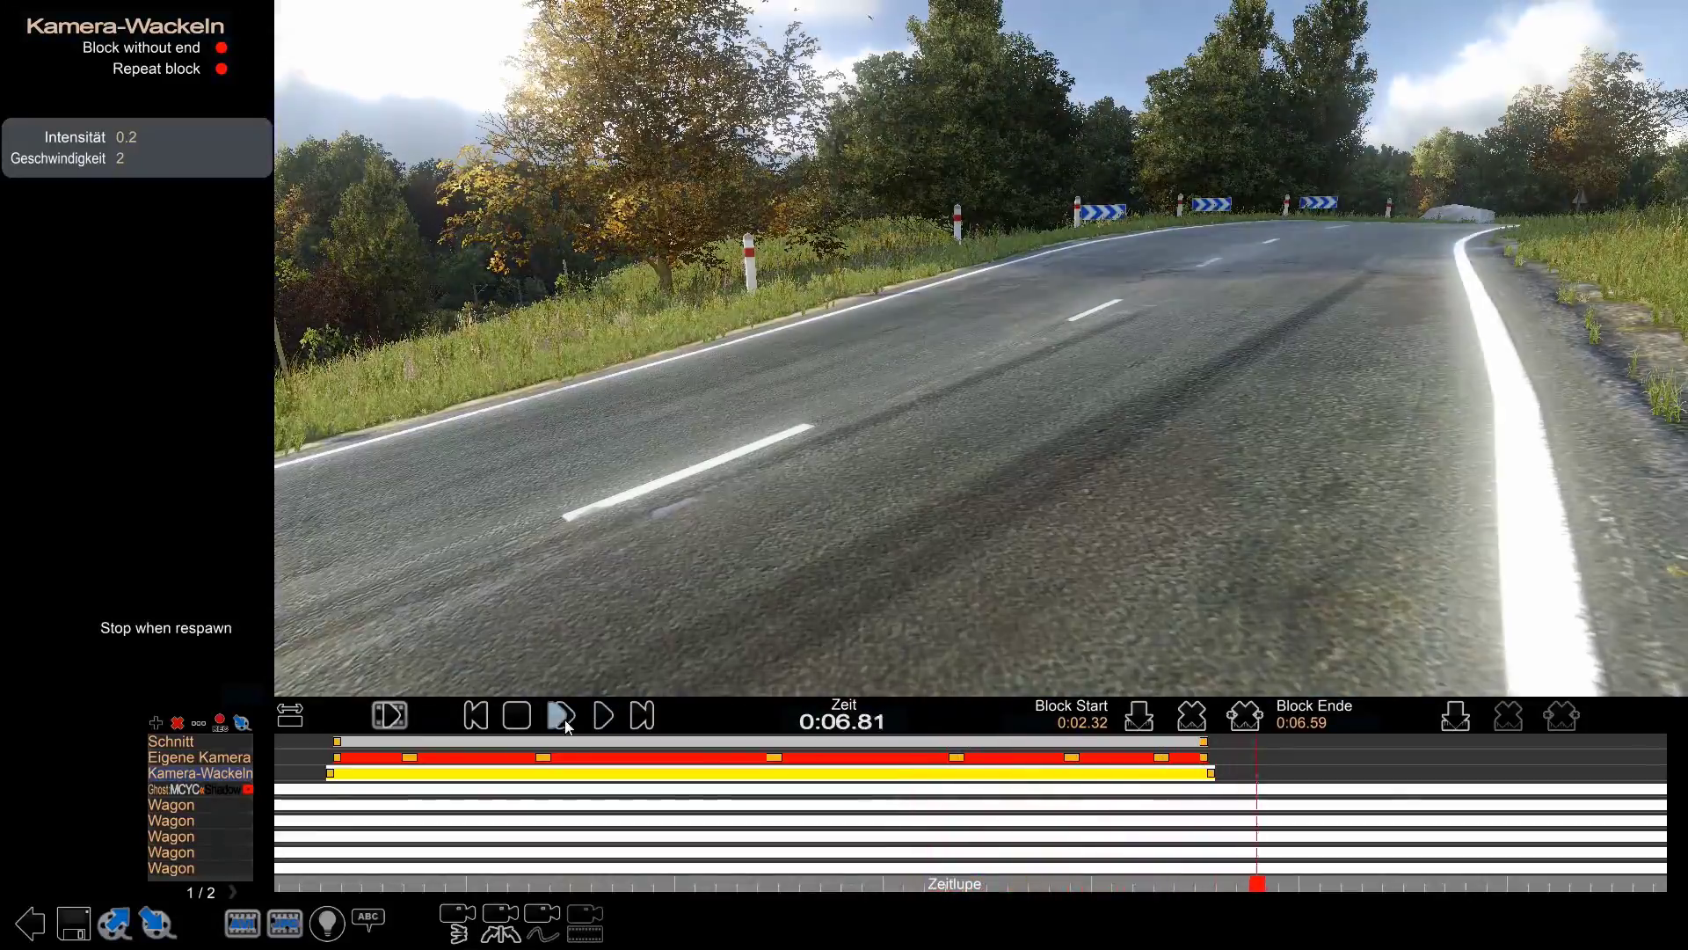
pyautogui.click(519, 716)
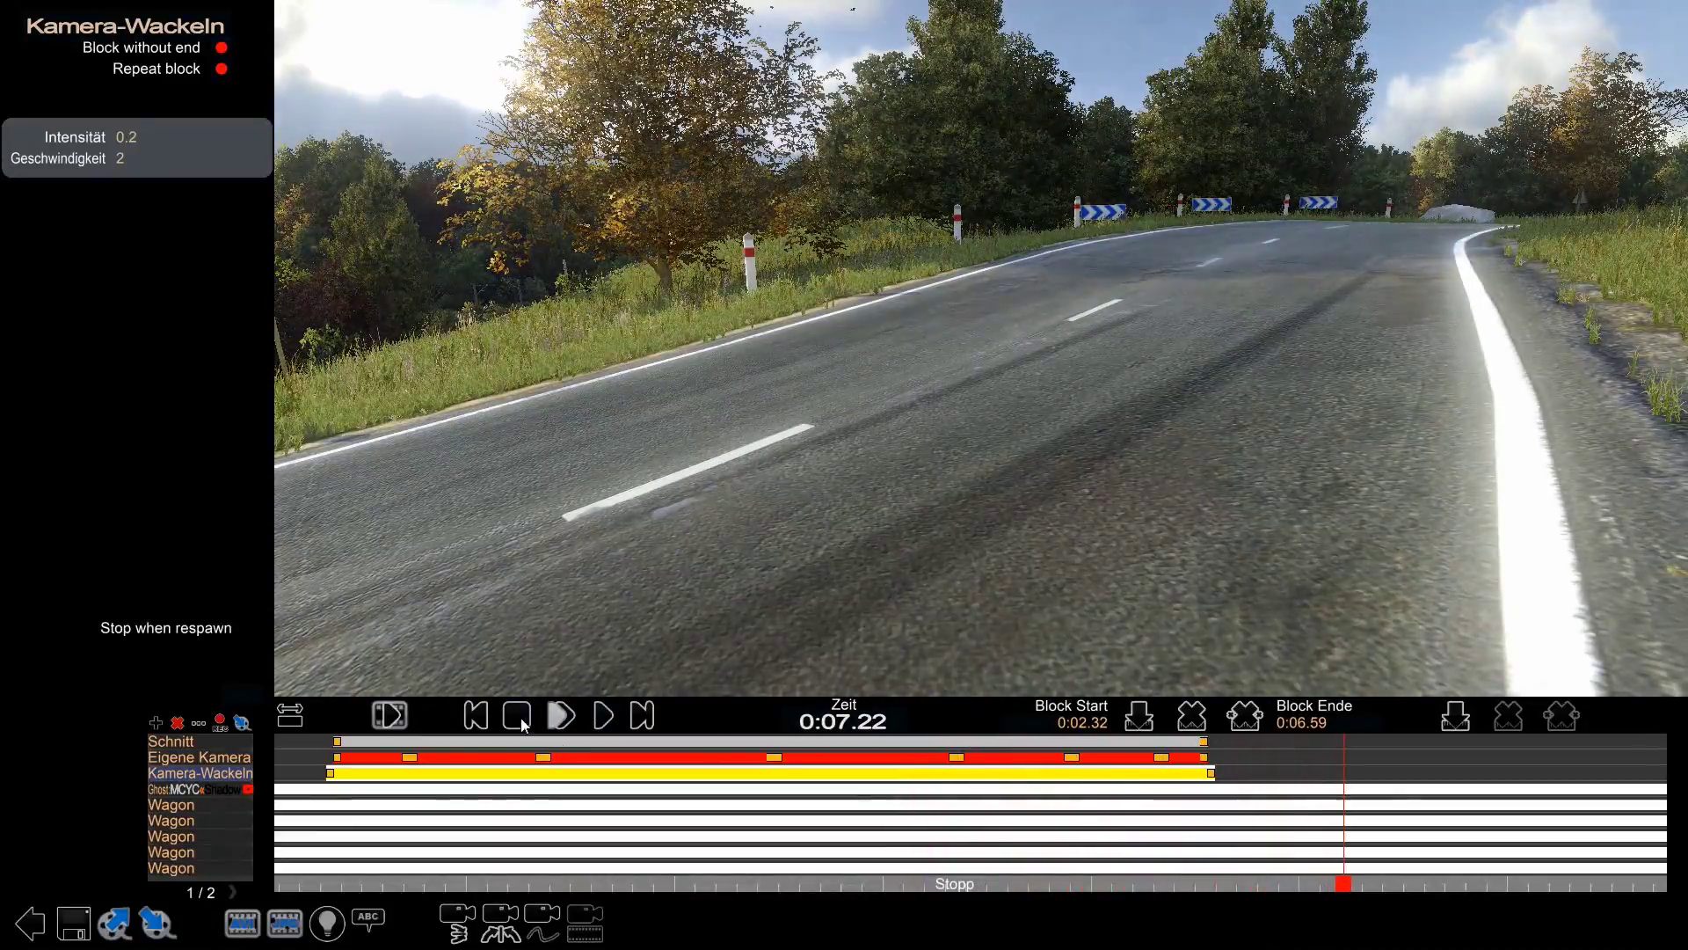
# - Add a keyframe to the Eigene Kamera block at 0:06.44
pyautogui.moveTo(1338, 887); pyautogui.dragTo(1183, 822)
pyautogui.click(1184, 757)
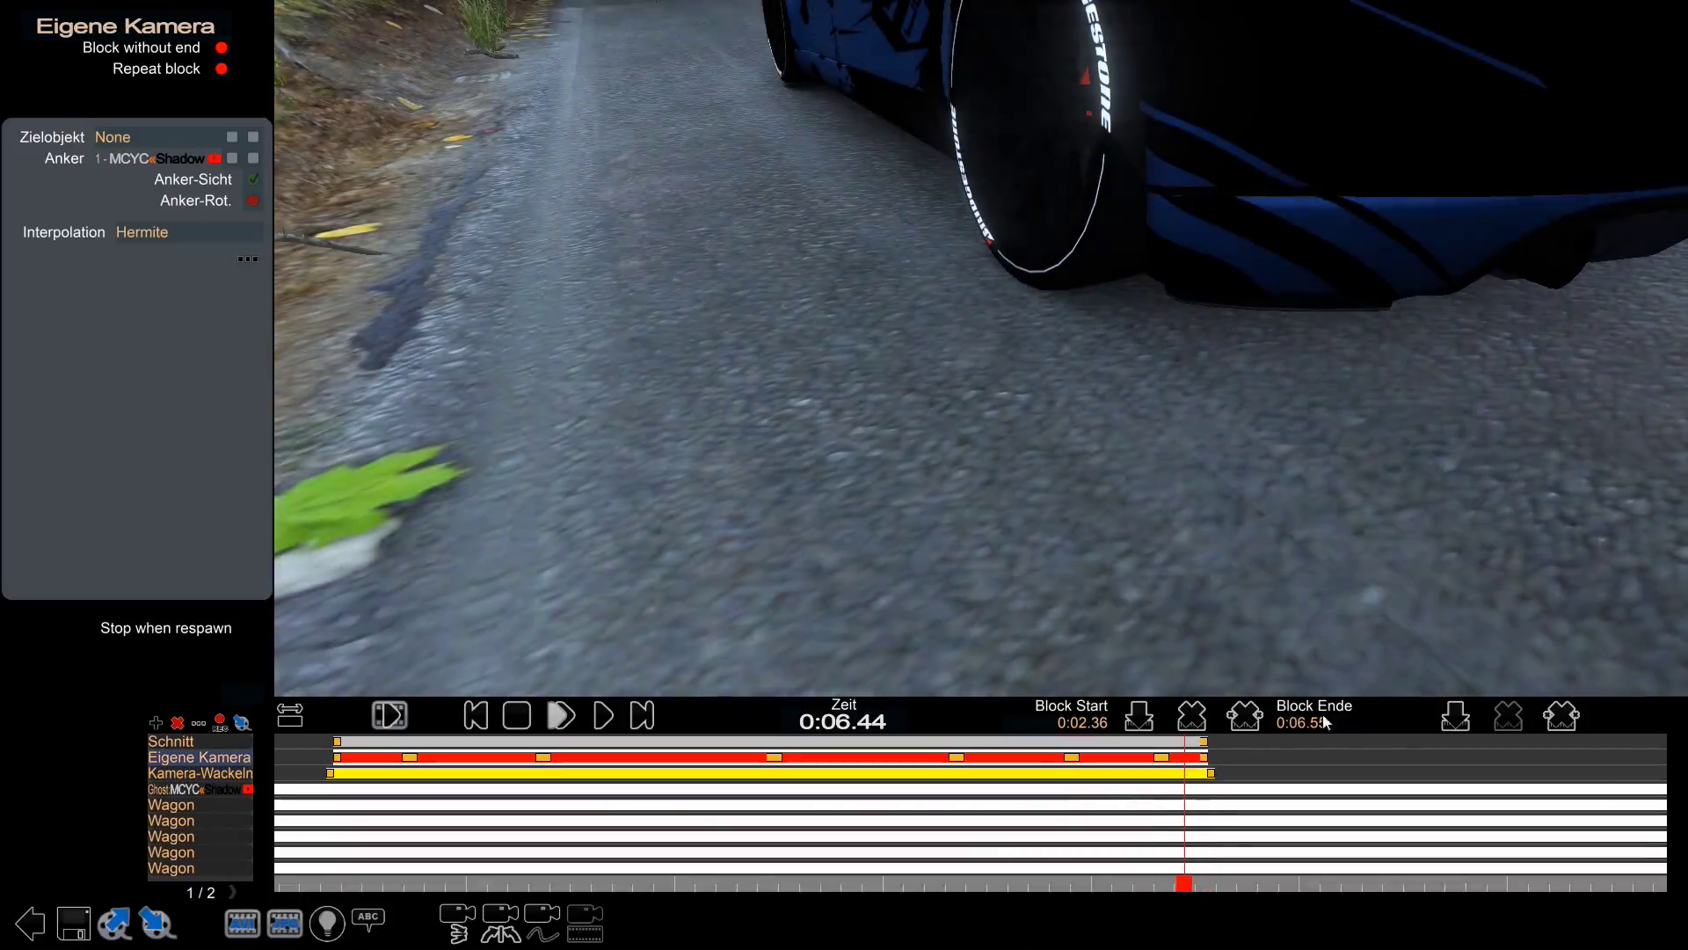
pyautogui.click(1454, 710)
# - Play the custom camera sequence from the block's start past its end to check the closing transition
pyautogui.moveTo(1183, 883); pyautogui.dragTo(625, 818)
pyautogui.click(572, 716)
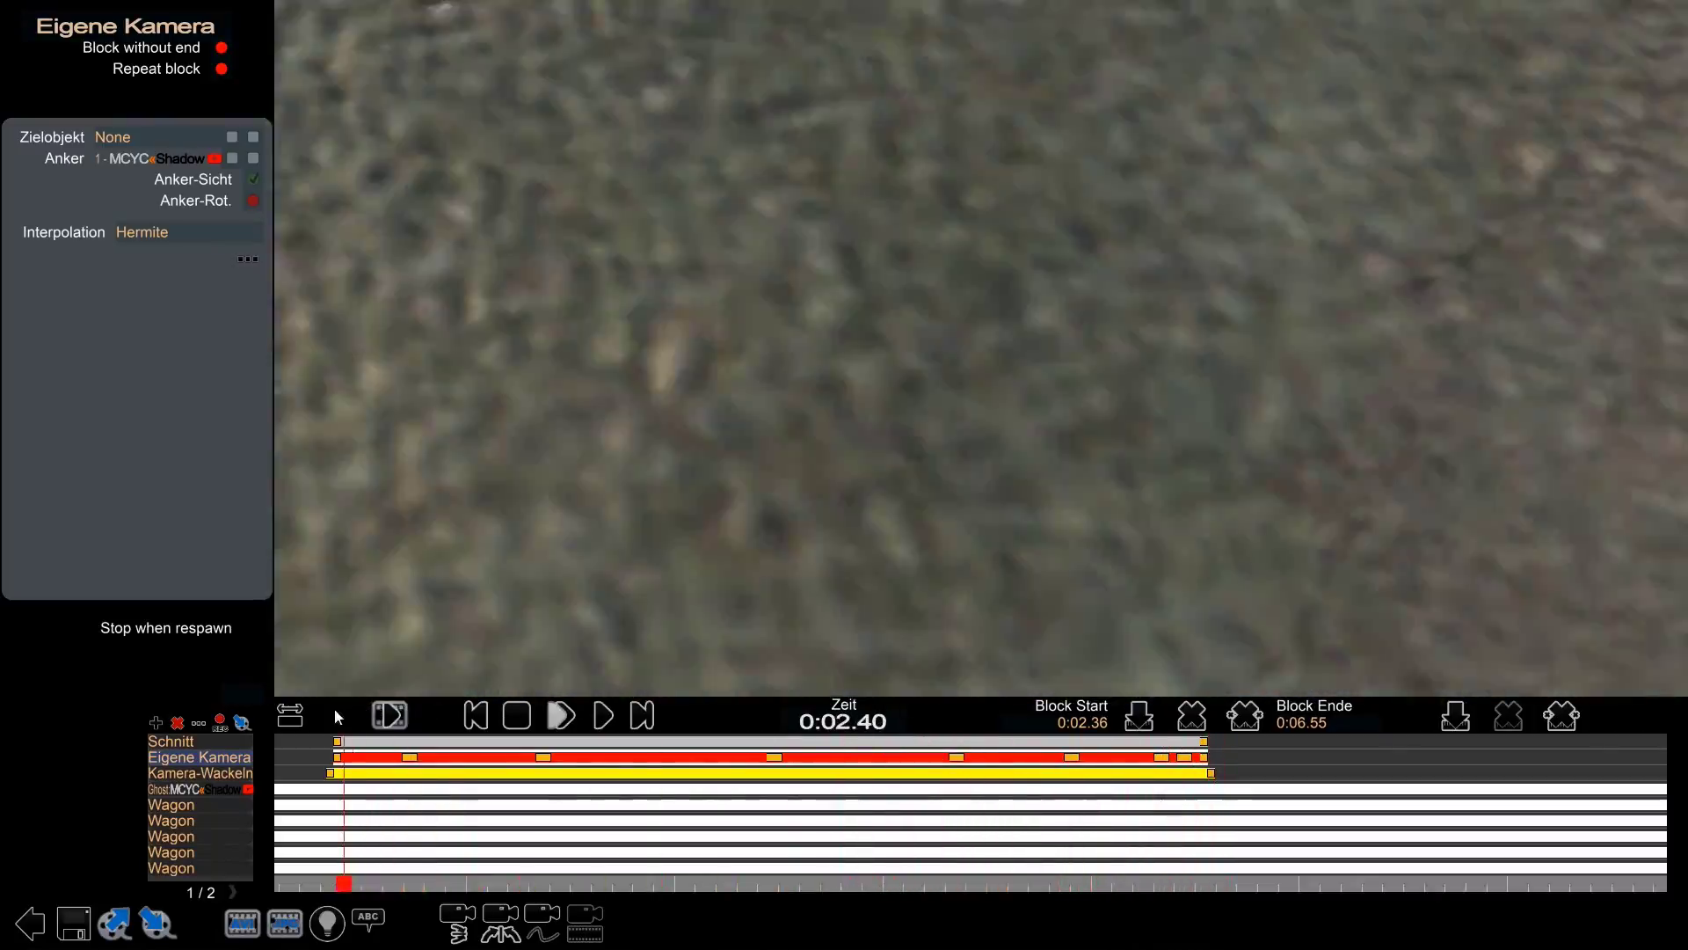
pyautogui.click(336, 758)
pyautogui.click(610, 719)
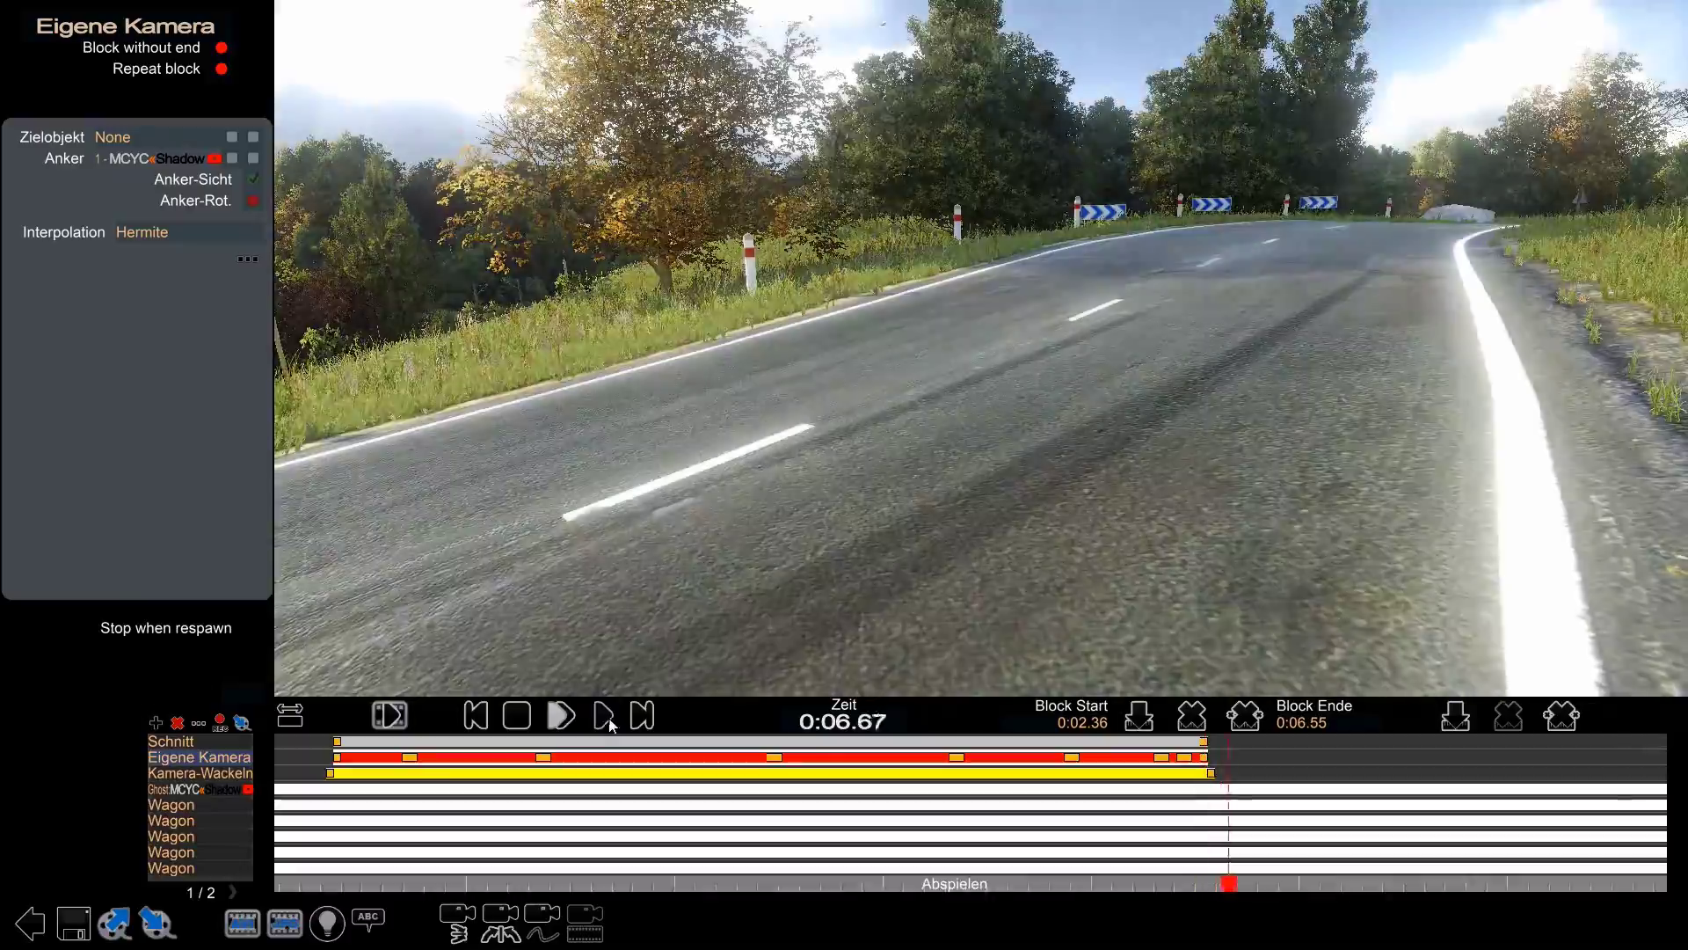
pyautogui.click(518, 719)
# - Add a second Kamera-Wackeln track with its block starting at 0:04.20
pyautogui.moveTo(407, 883); pyautogui.dragTo(716, 893)
pyautogui.click(156, 723)
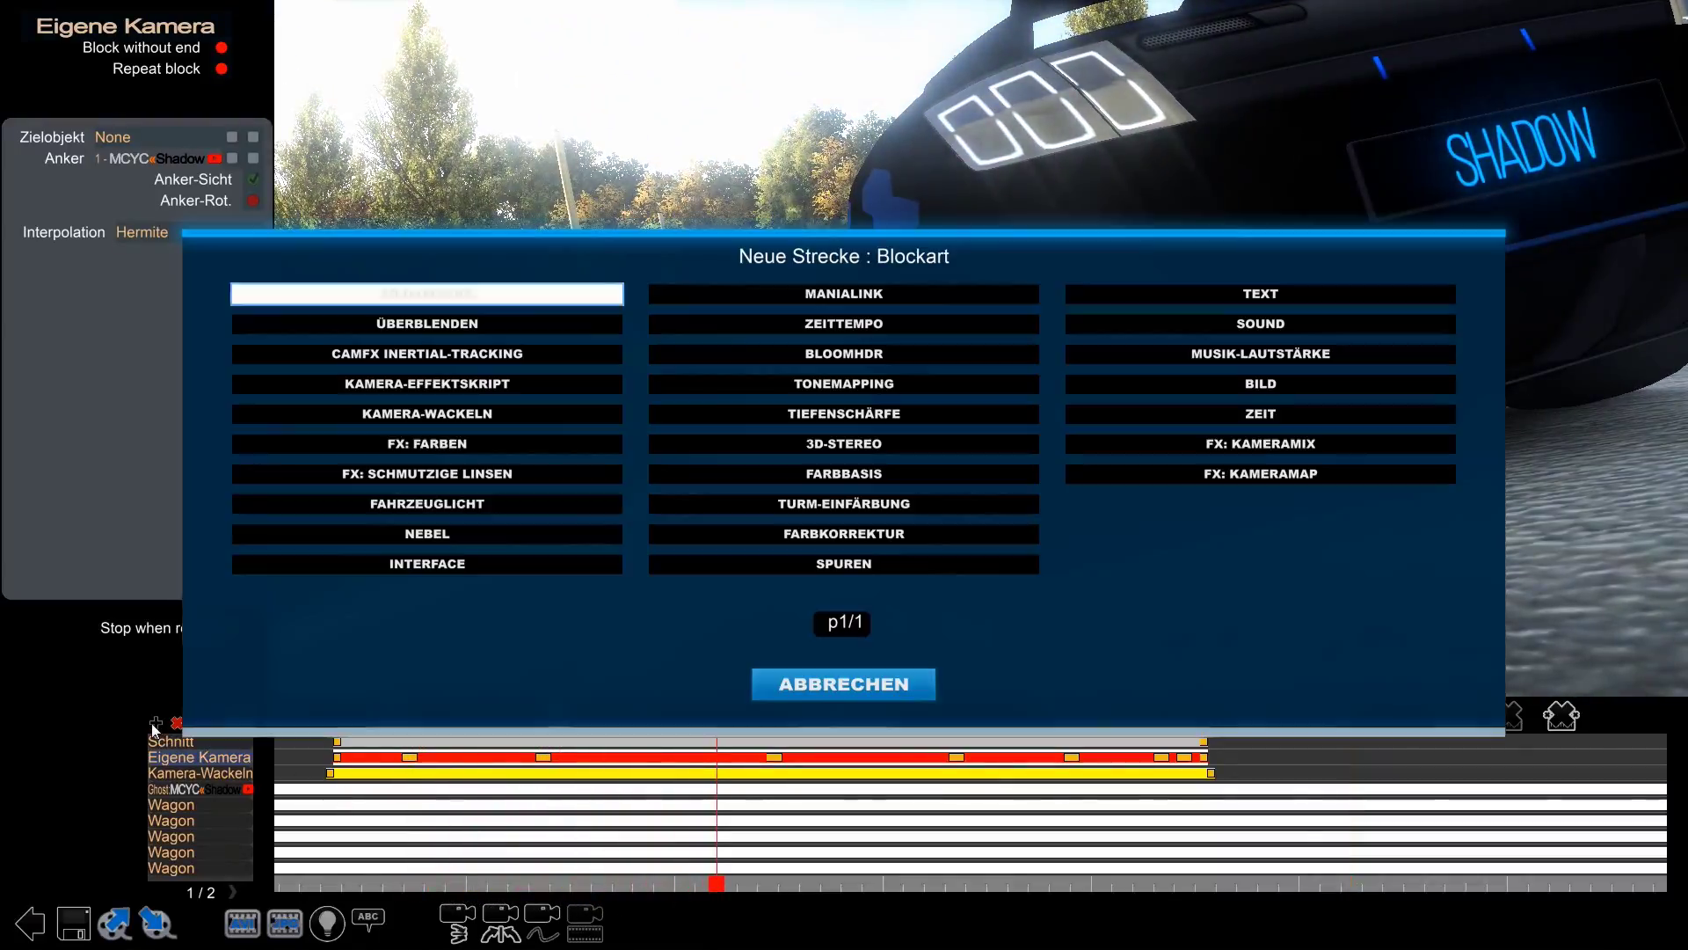
pyautogui.click(330, 440)
# - Adjust the game's sound volume to a low level
pyautogui.moveTo(1502, 9)
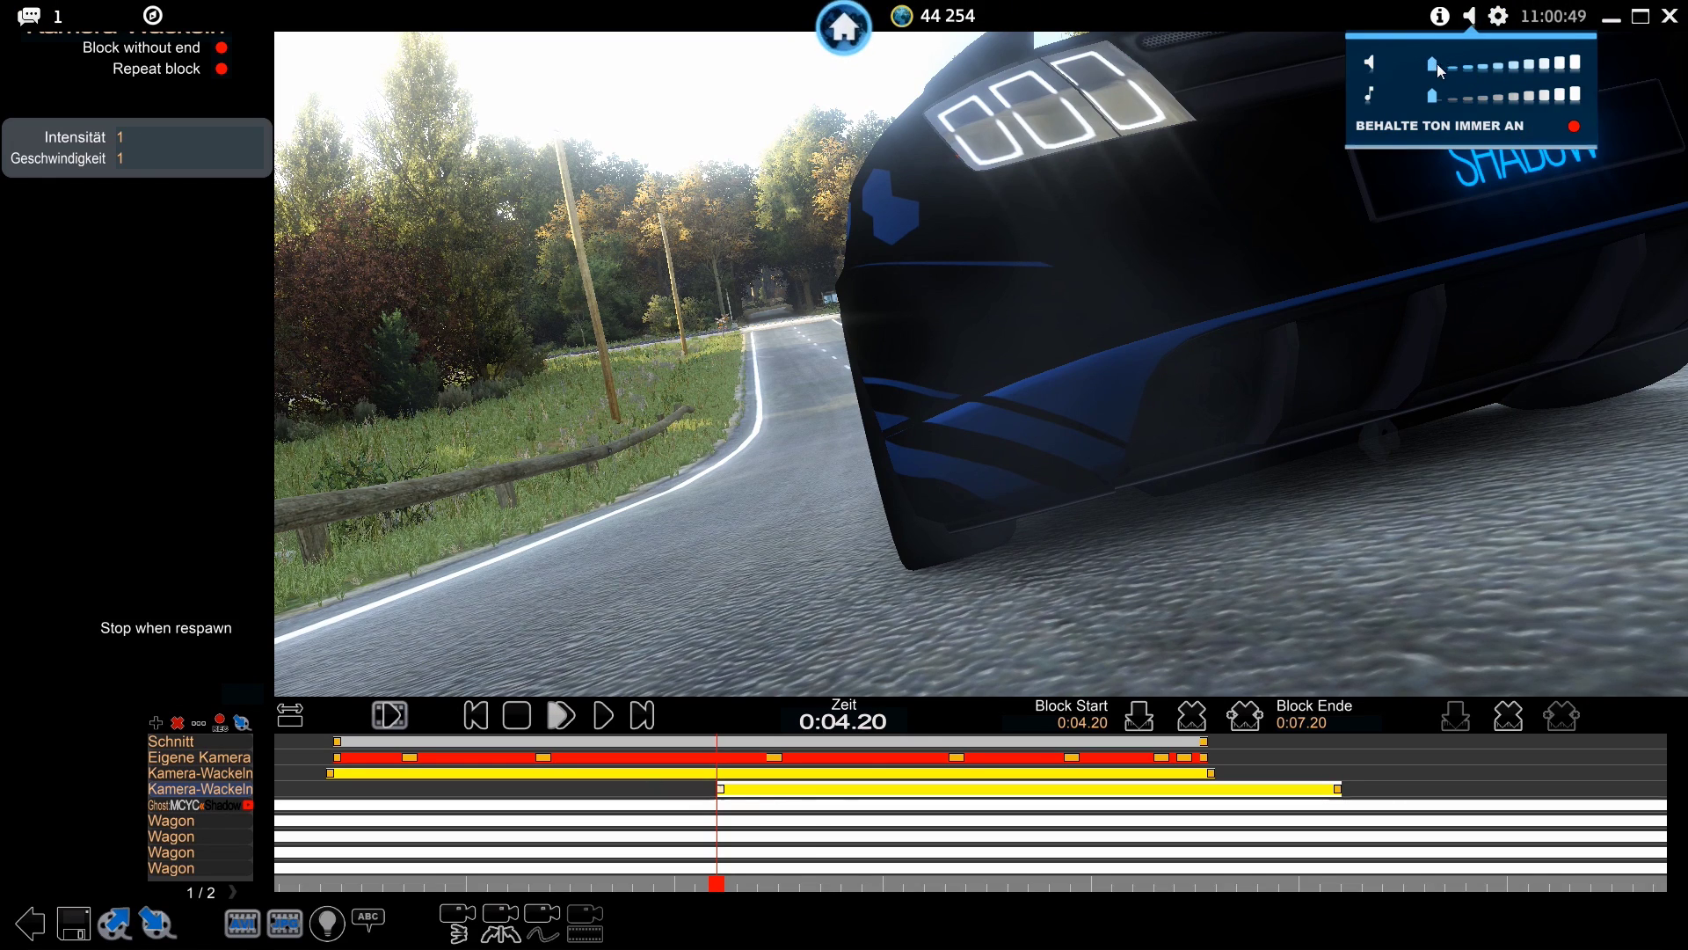
pyautogui.click(1438, 64)
pyautogui.moveTo(1438, 63); pyautogui.dragTo(1435, 64)
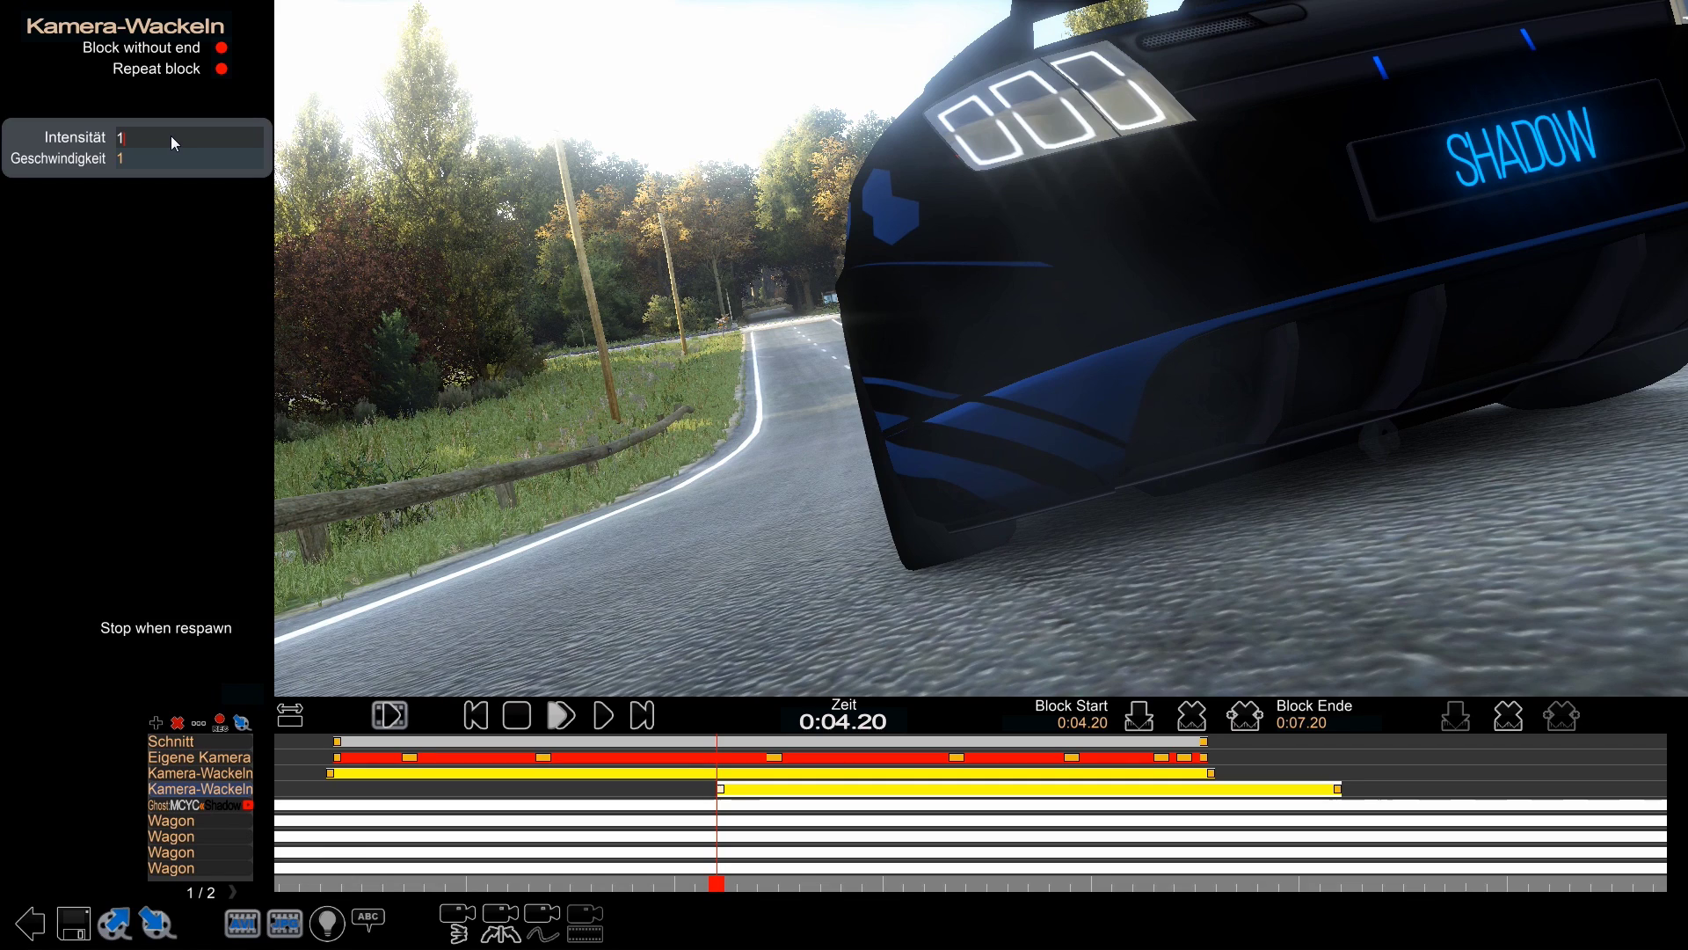
# - Give the second Kamera-Wackeln block Geschwindigkeit 3 and Intensität 0.5, and shorten it to end at 0:05.14
pyautogui.click(164, 160)
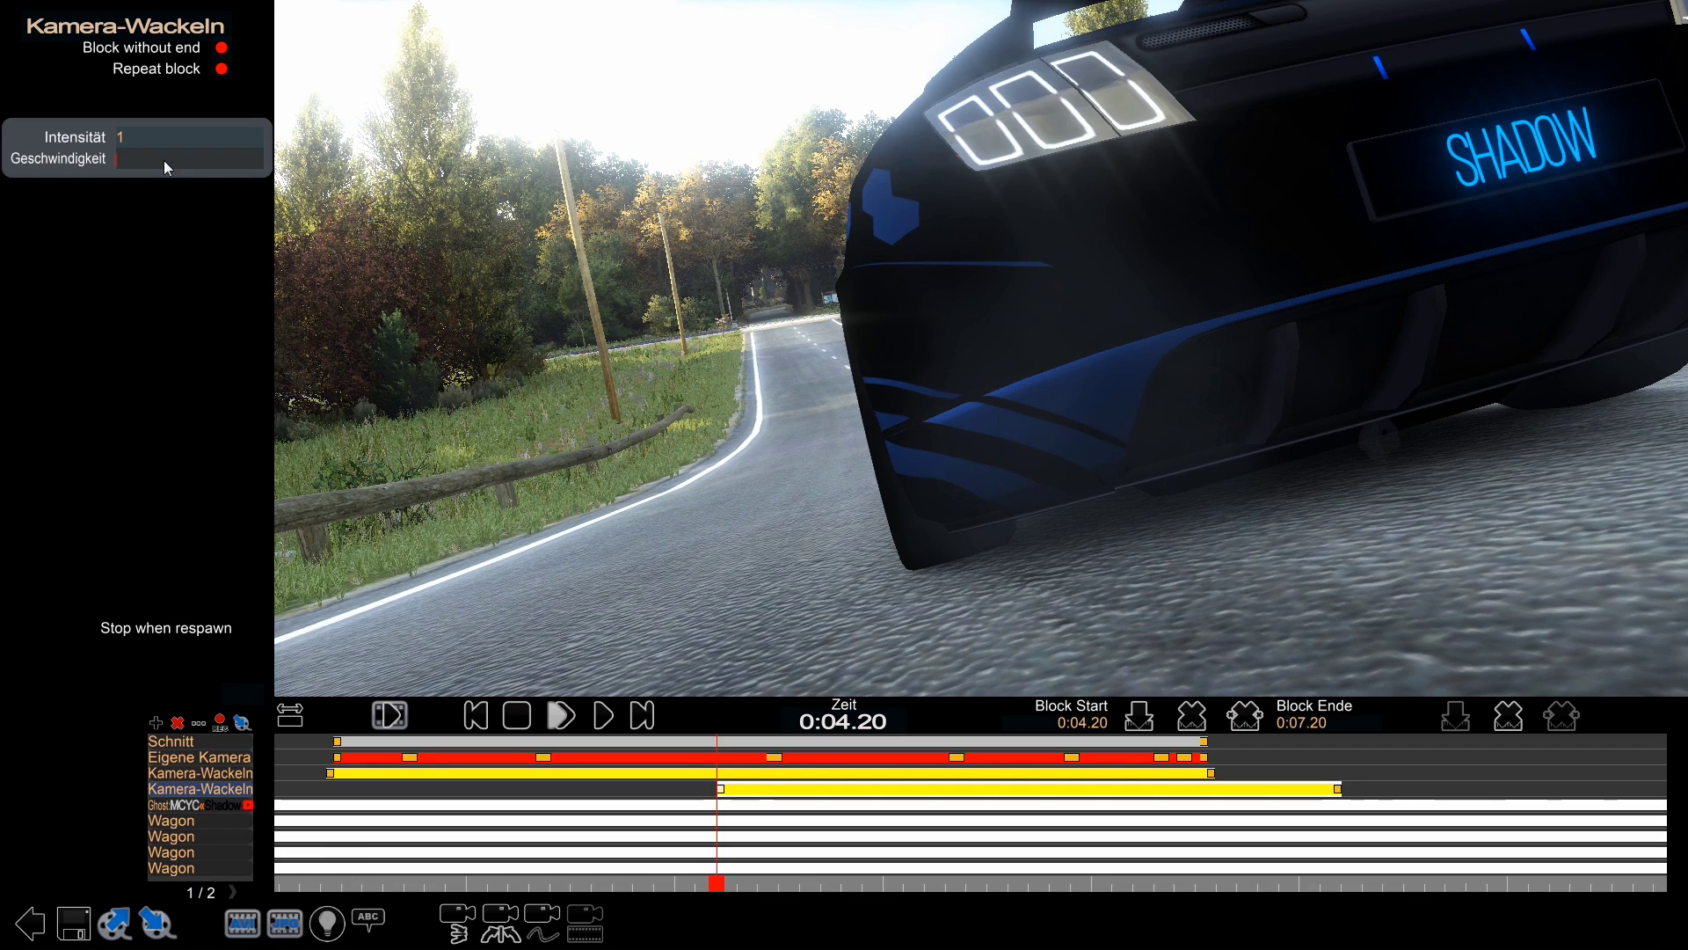
pyautogui.write('3')
pyautogui.click(169, 139)
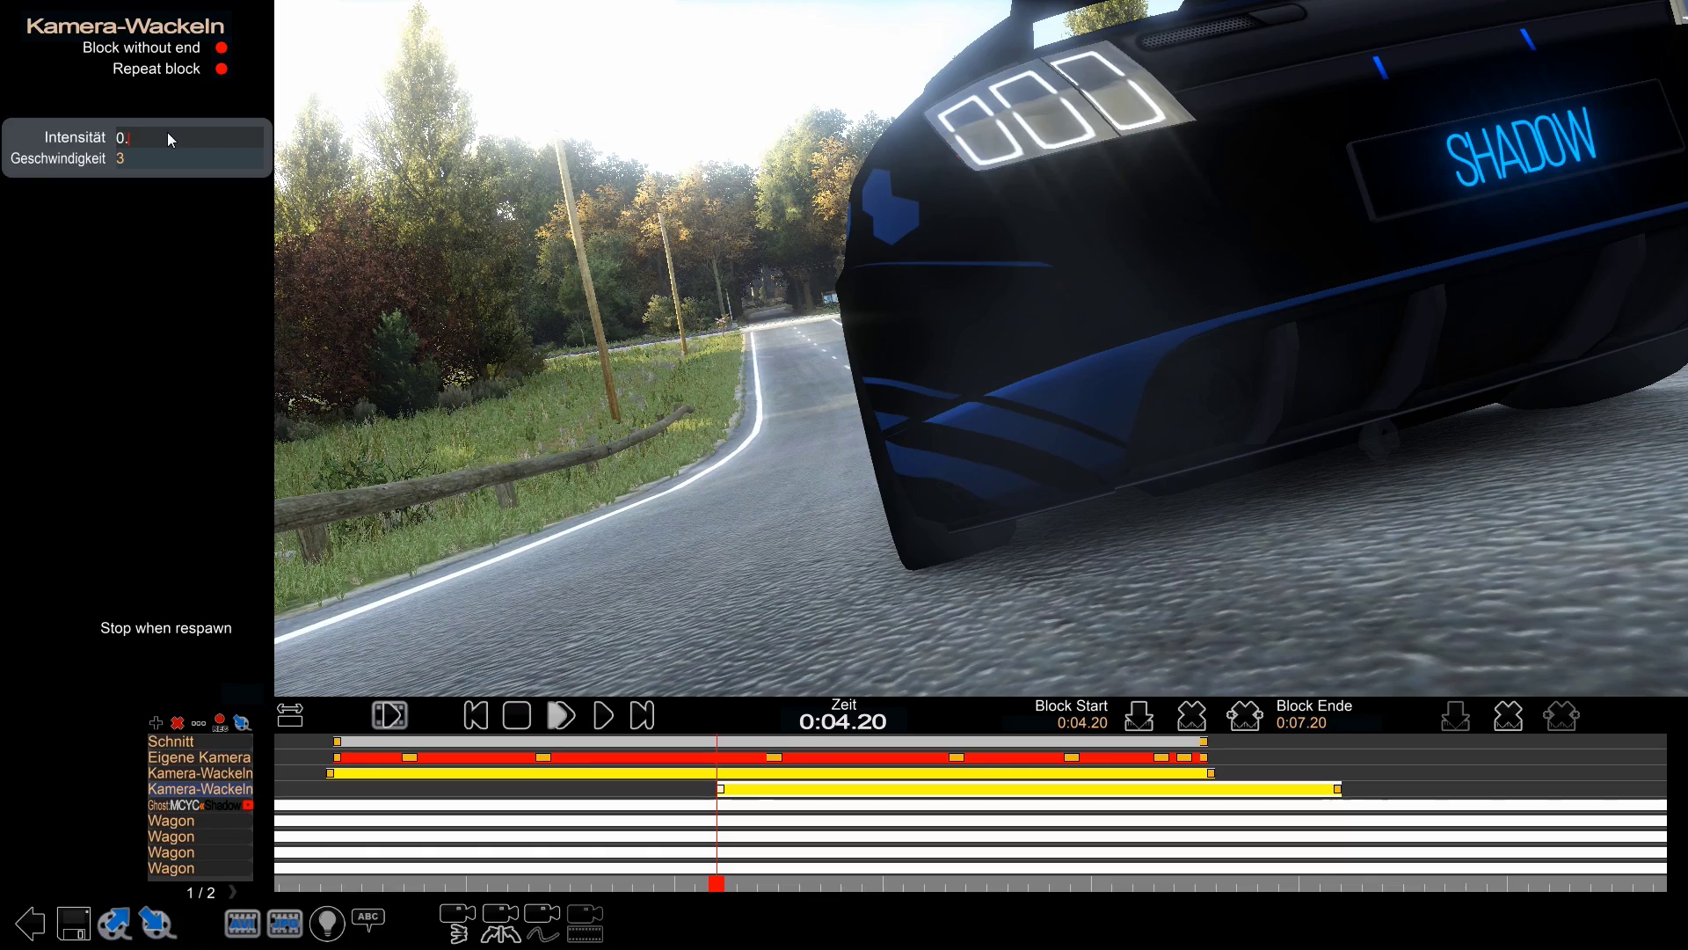
pyautogui.press('BackSpace')
pyautogui.press('Return')
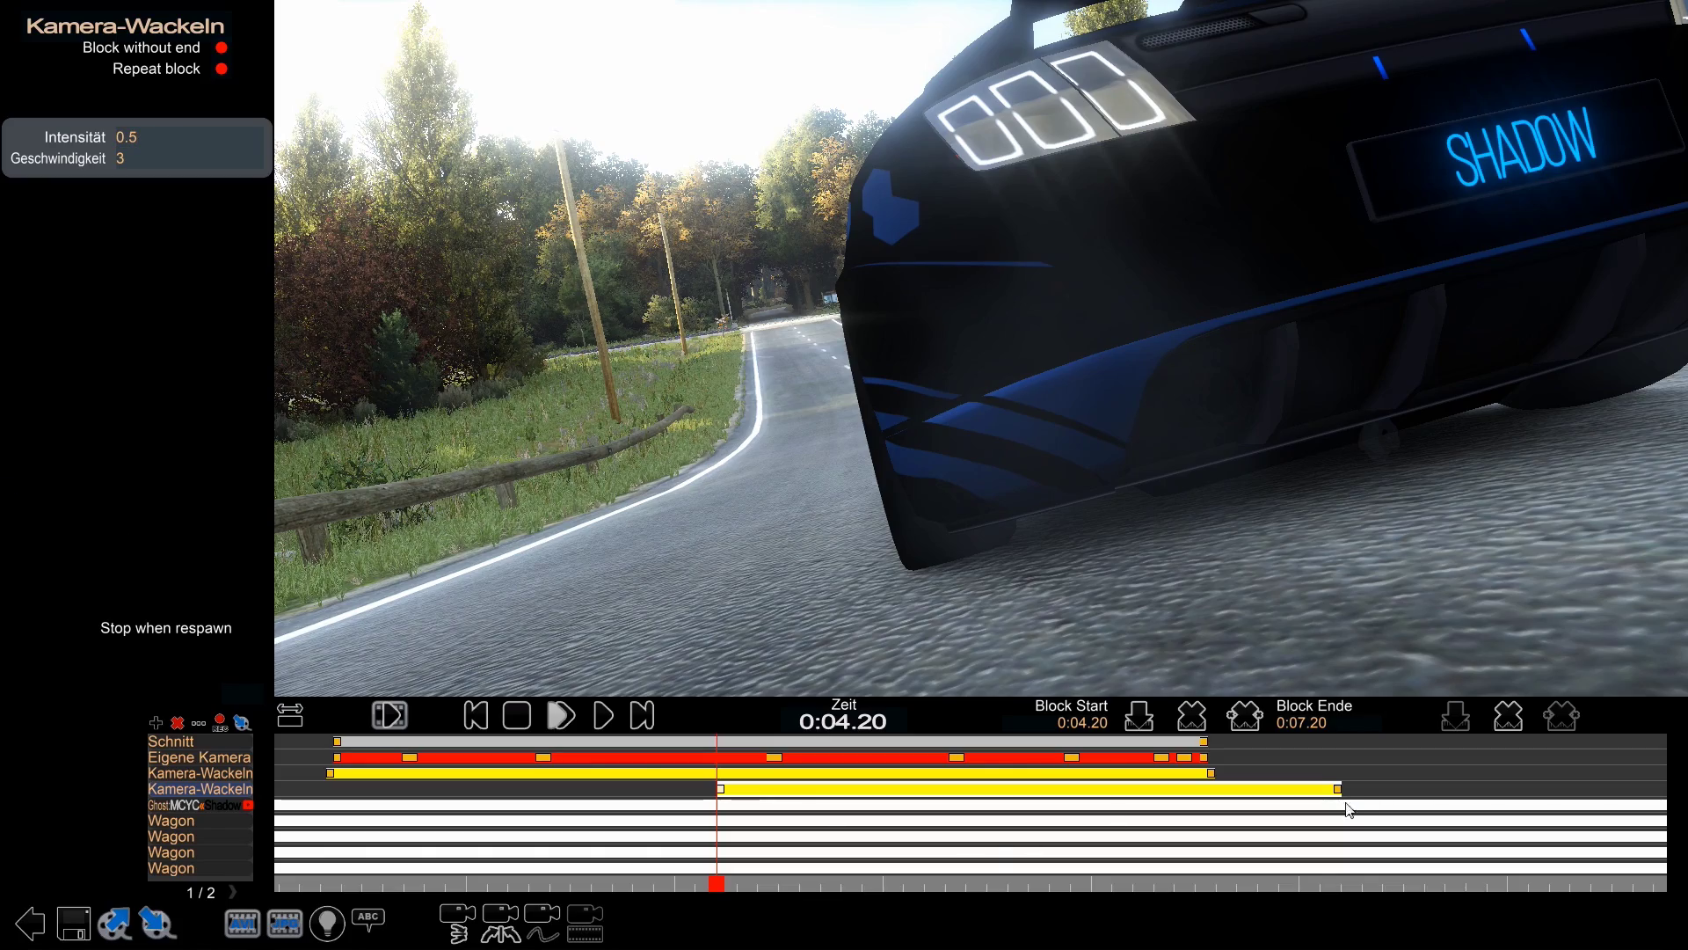
pyautogui.moveTo(1342, 793); pyautogui.dragTo(909, 792)
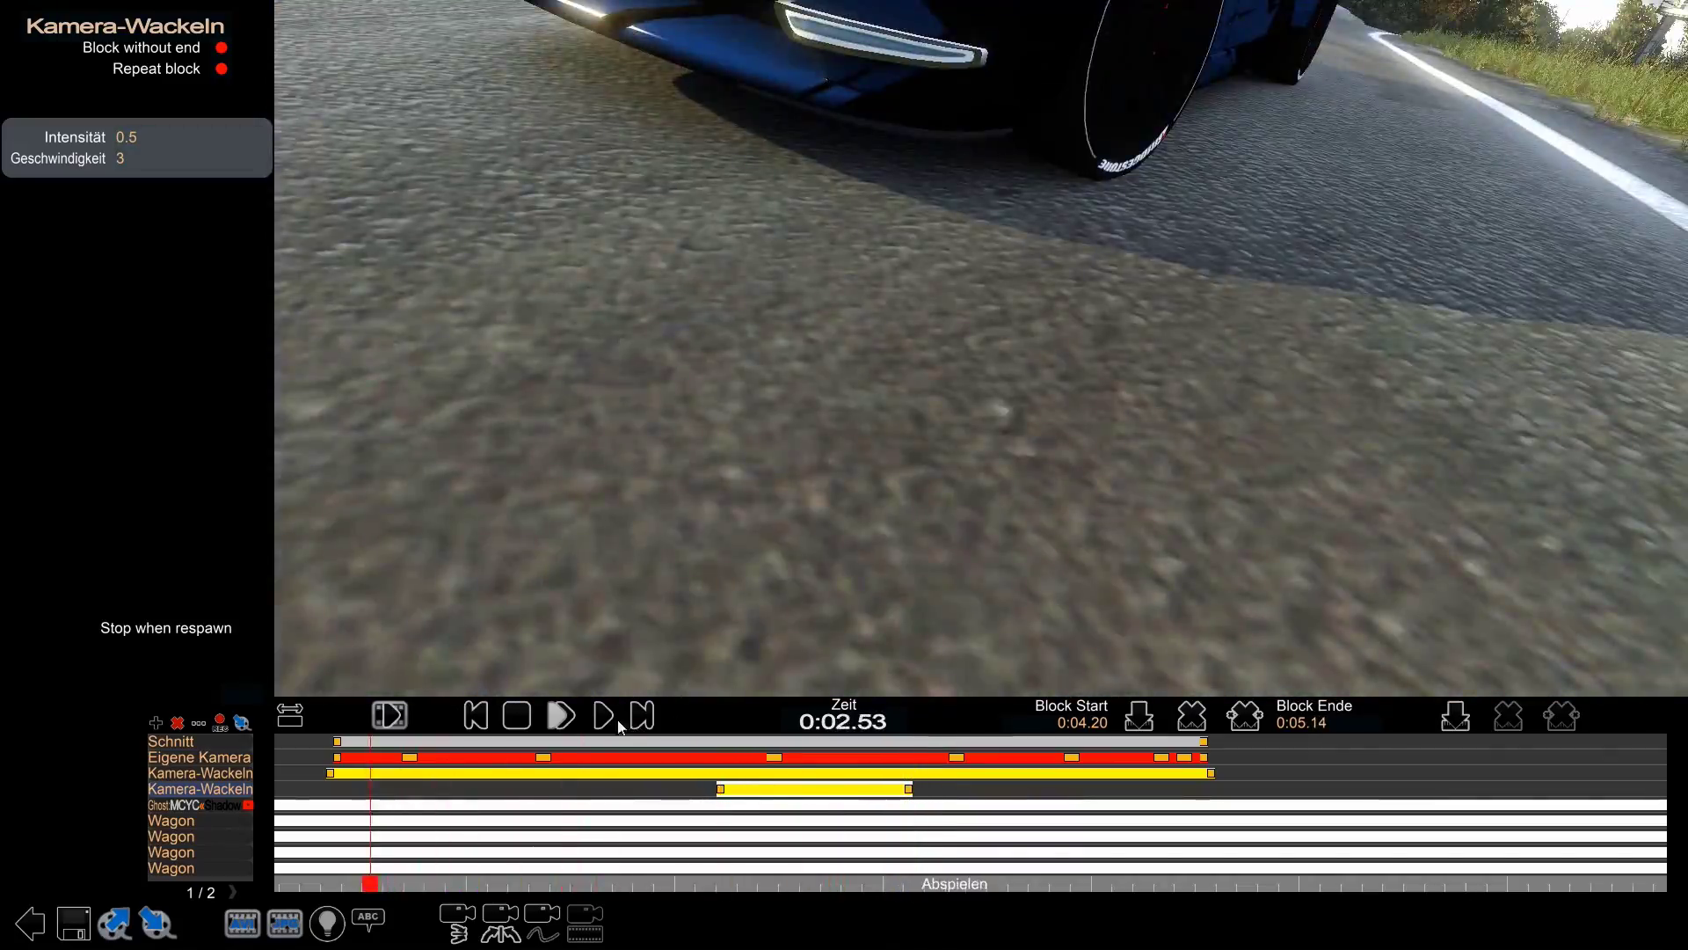
# - Preview the extra shake and shift the second Kamera-Wackeln block earlier, to just after the camera keyframe at 0:03.37
pyautogui.click(603, 719)
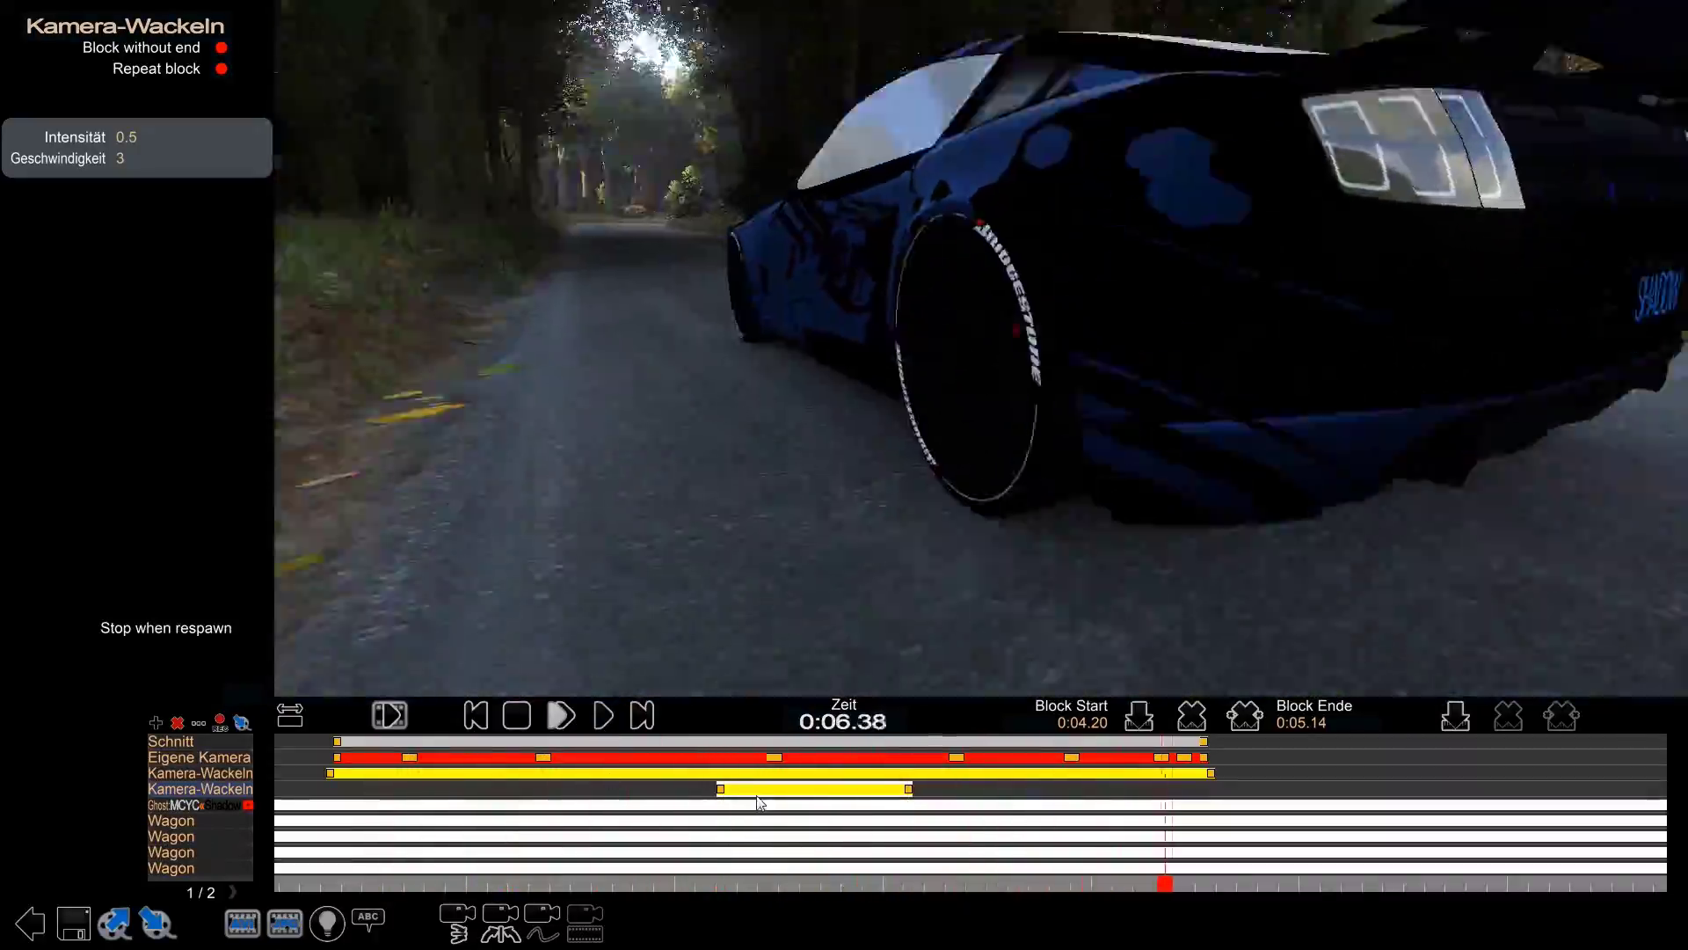
pyautogui.moveTo(755, 791); pyautogui.dragTo(666, 798)
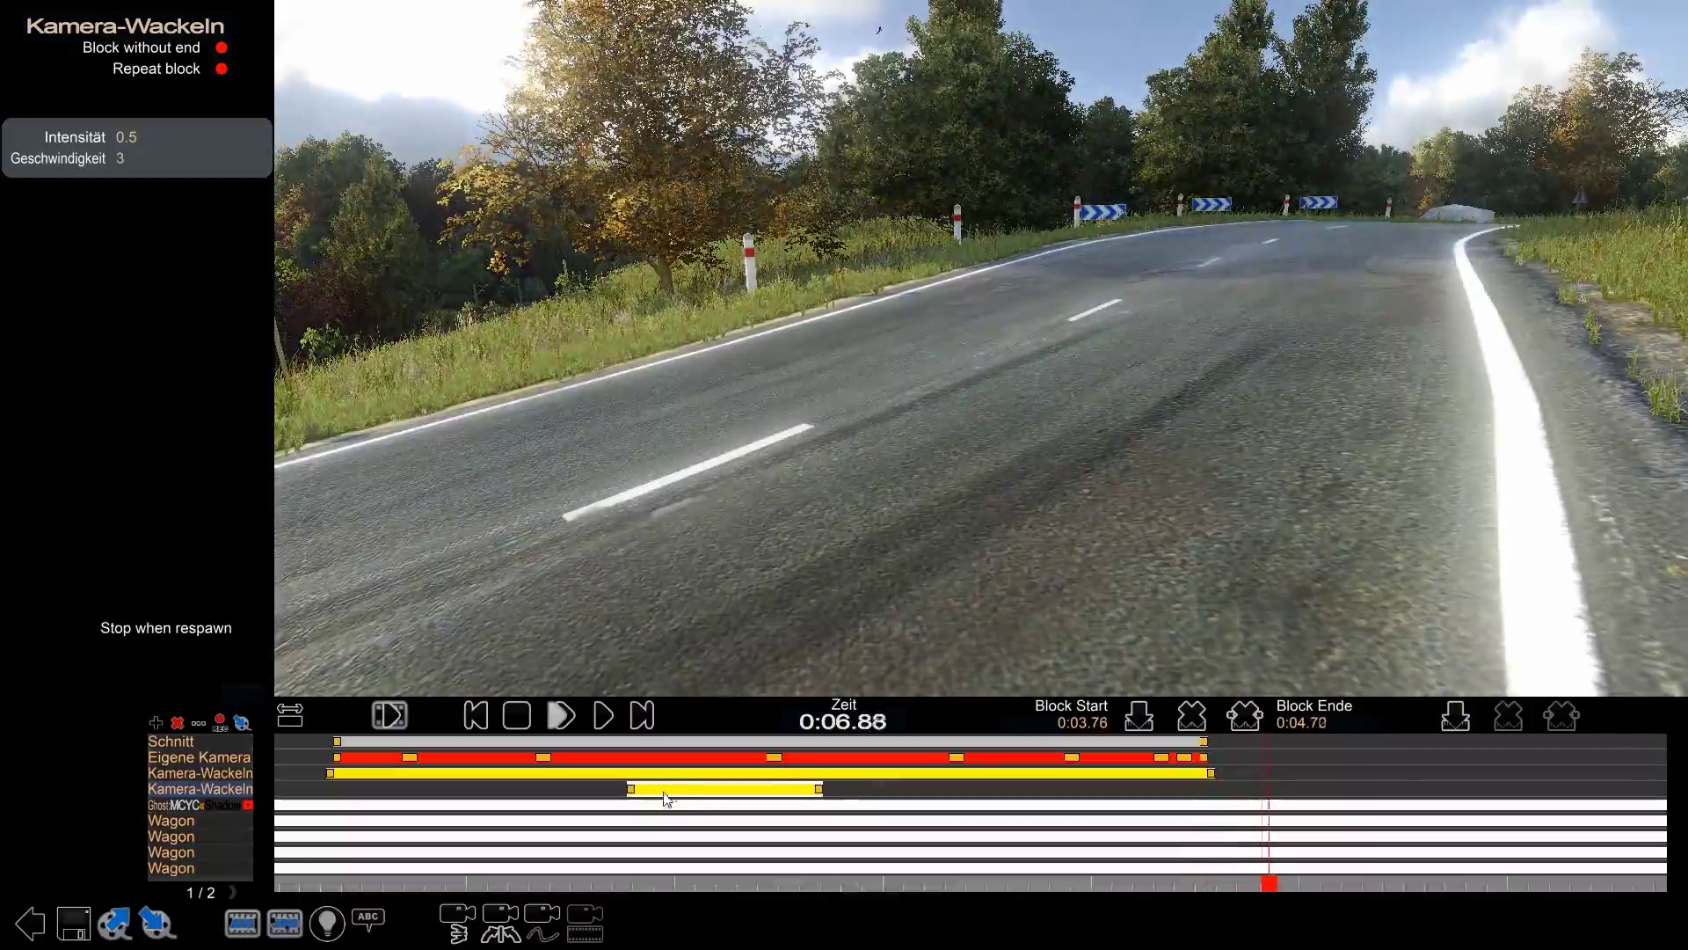
pyautogui.click(540, 758)
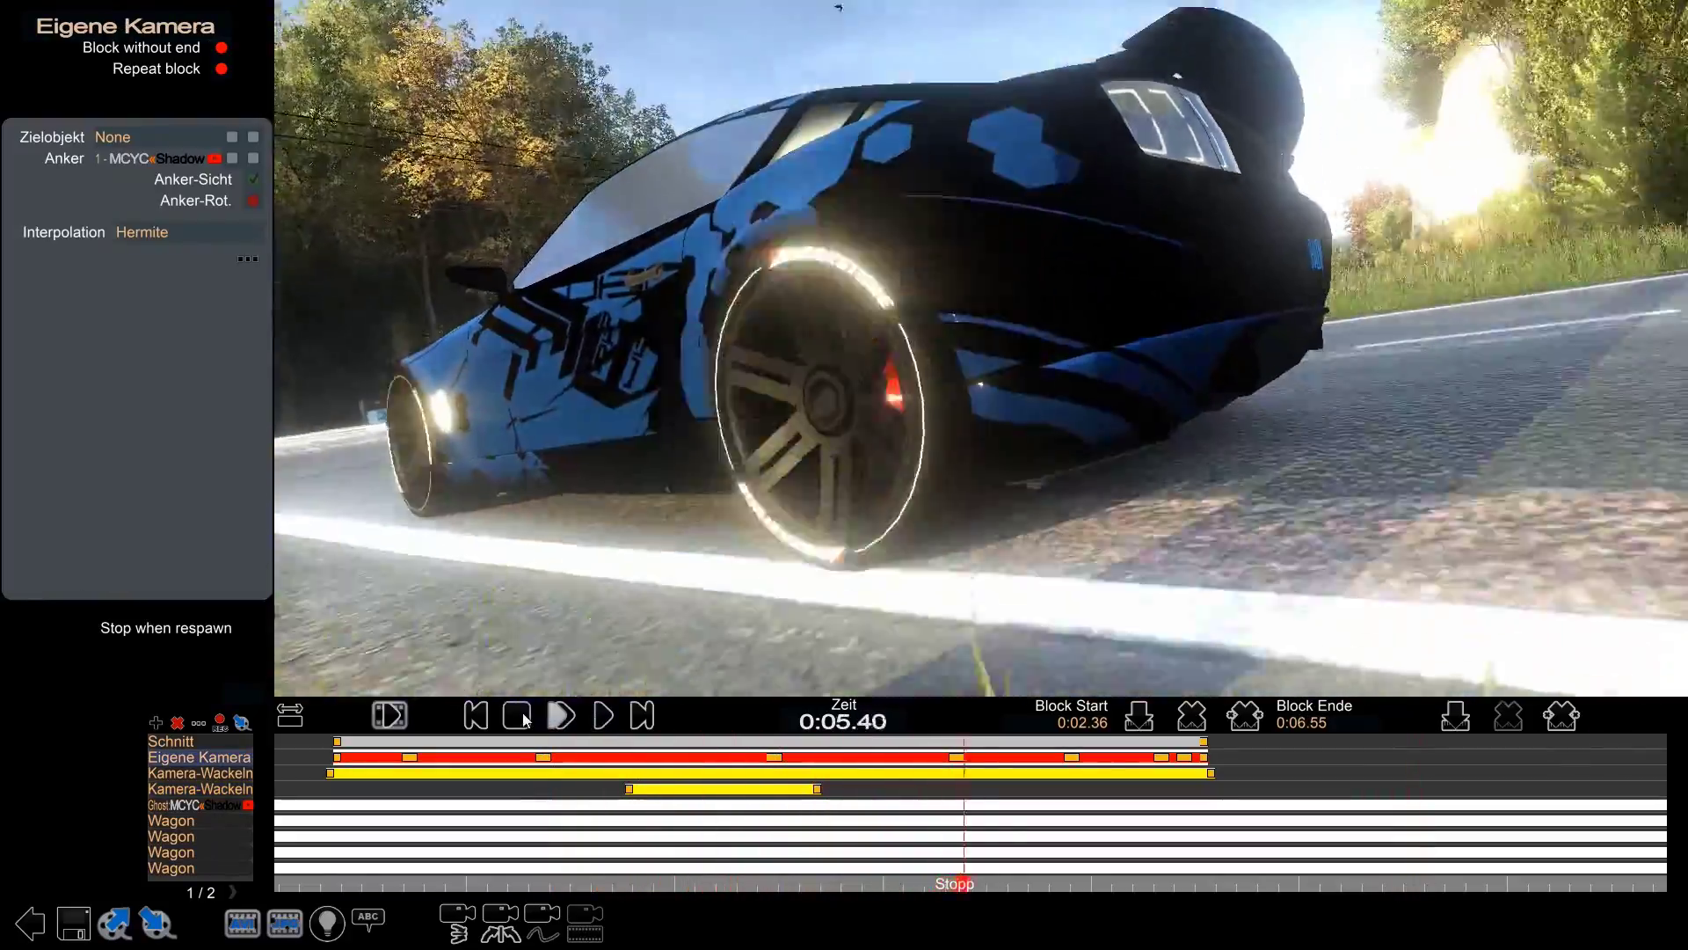
pyautogui.click(522, 712)
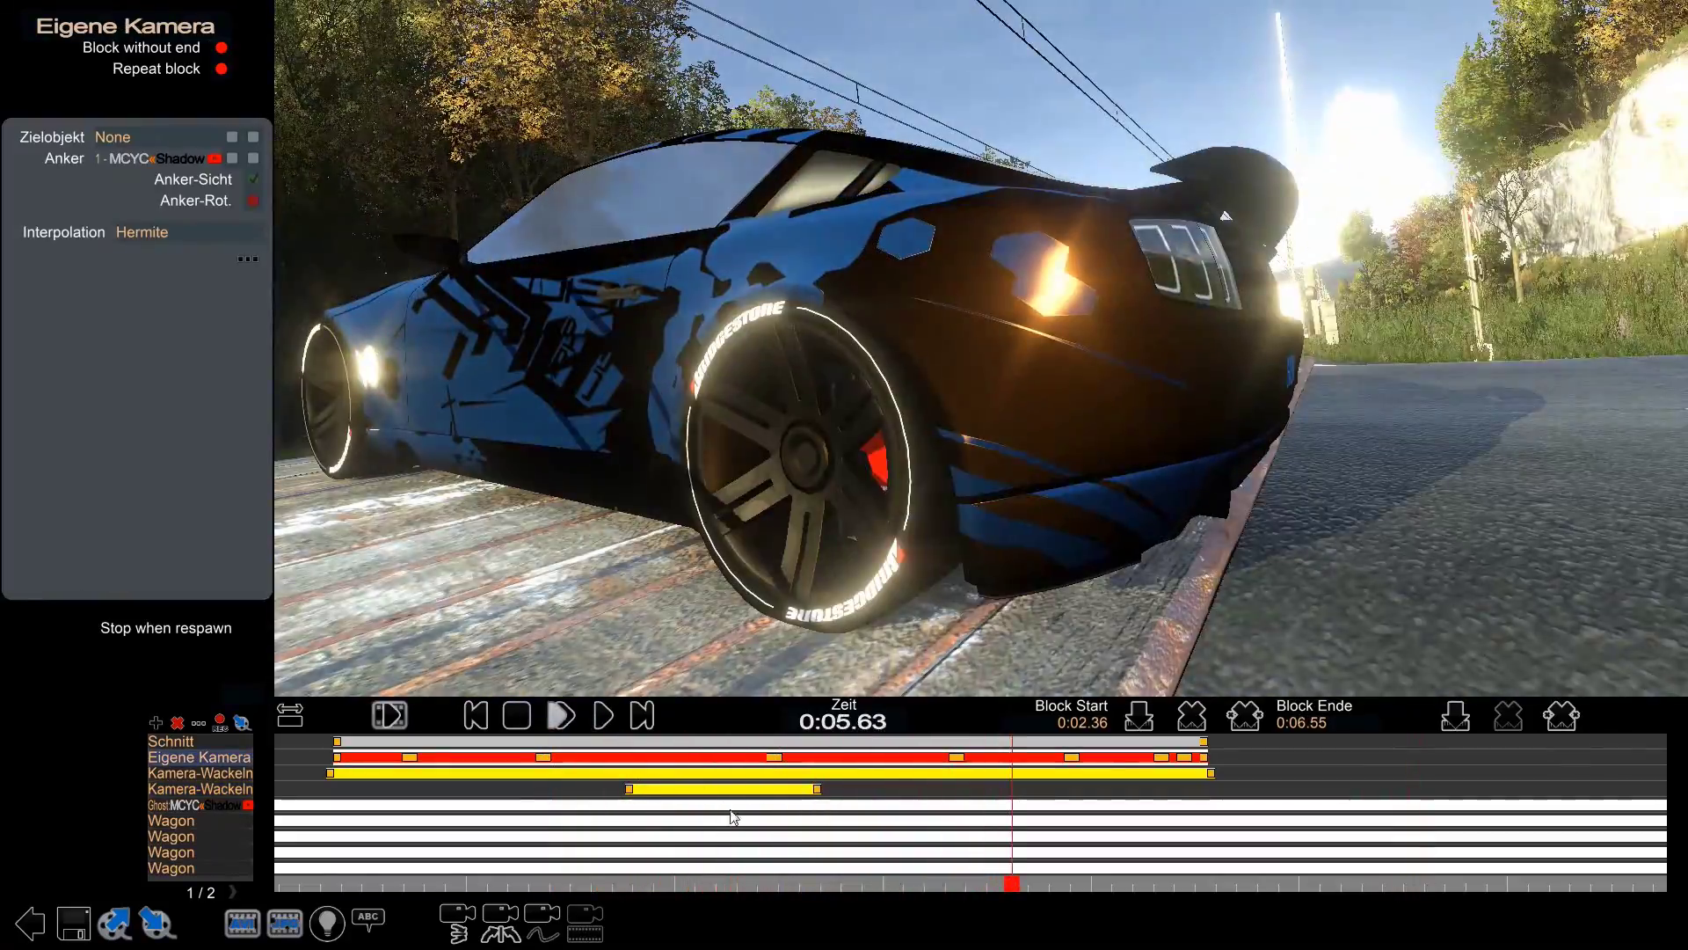
pyautogui.moveTo(714, 798); pyautogui.dragTo(670, 798)
# - Play the shot from the 0:03.37 keyframe and again from the camera block's start to review both shake effects
pyautogui.click(543, 758)
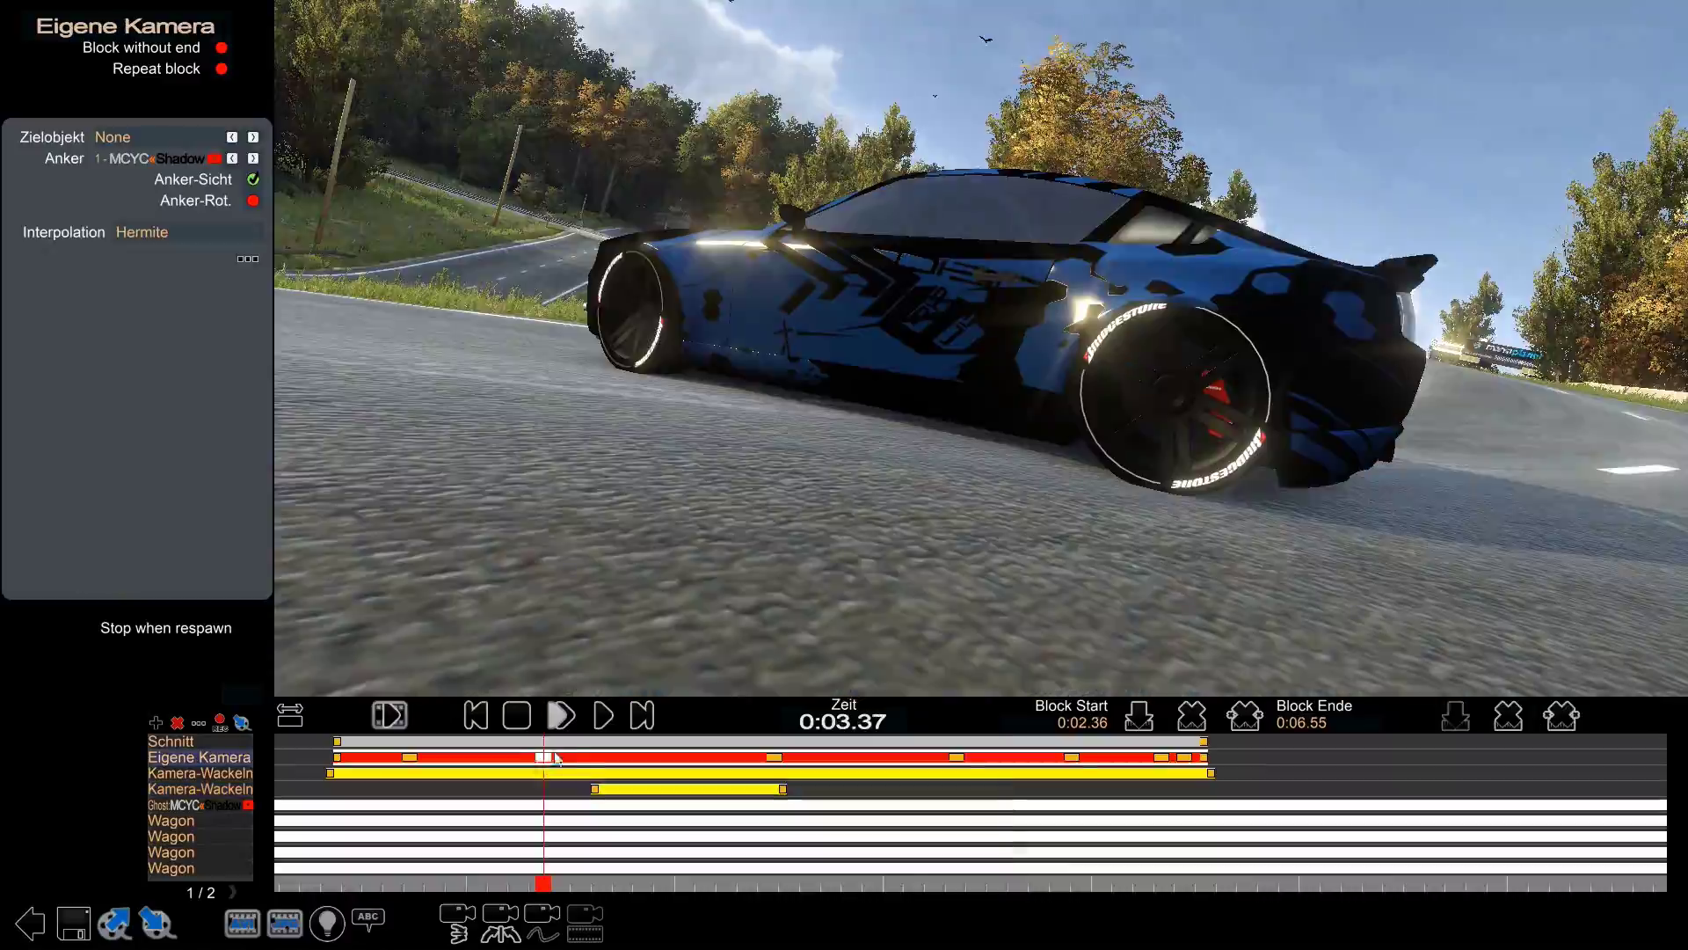
pyautogui.click(607, 715)
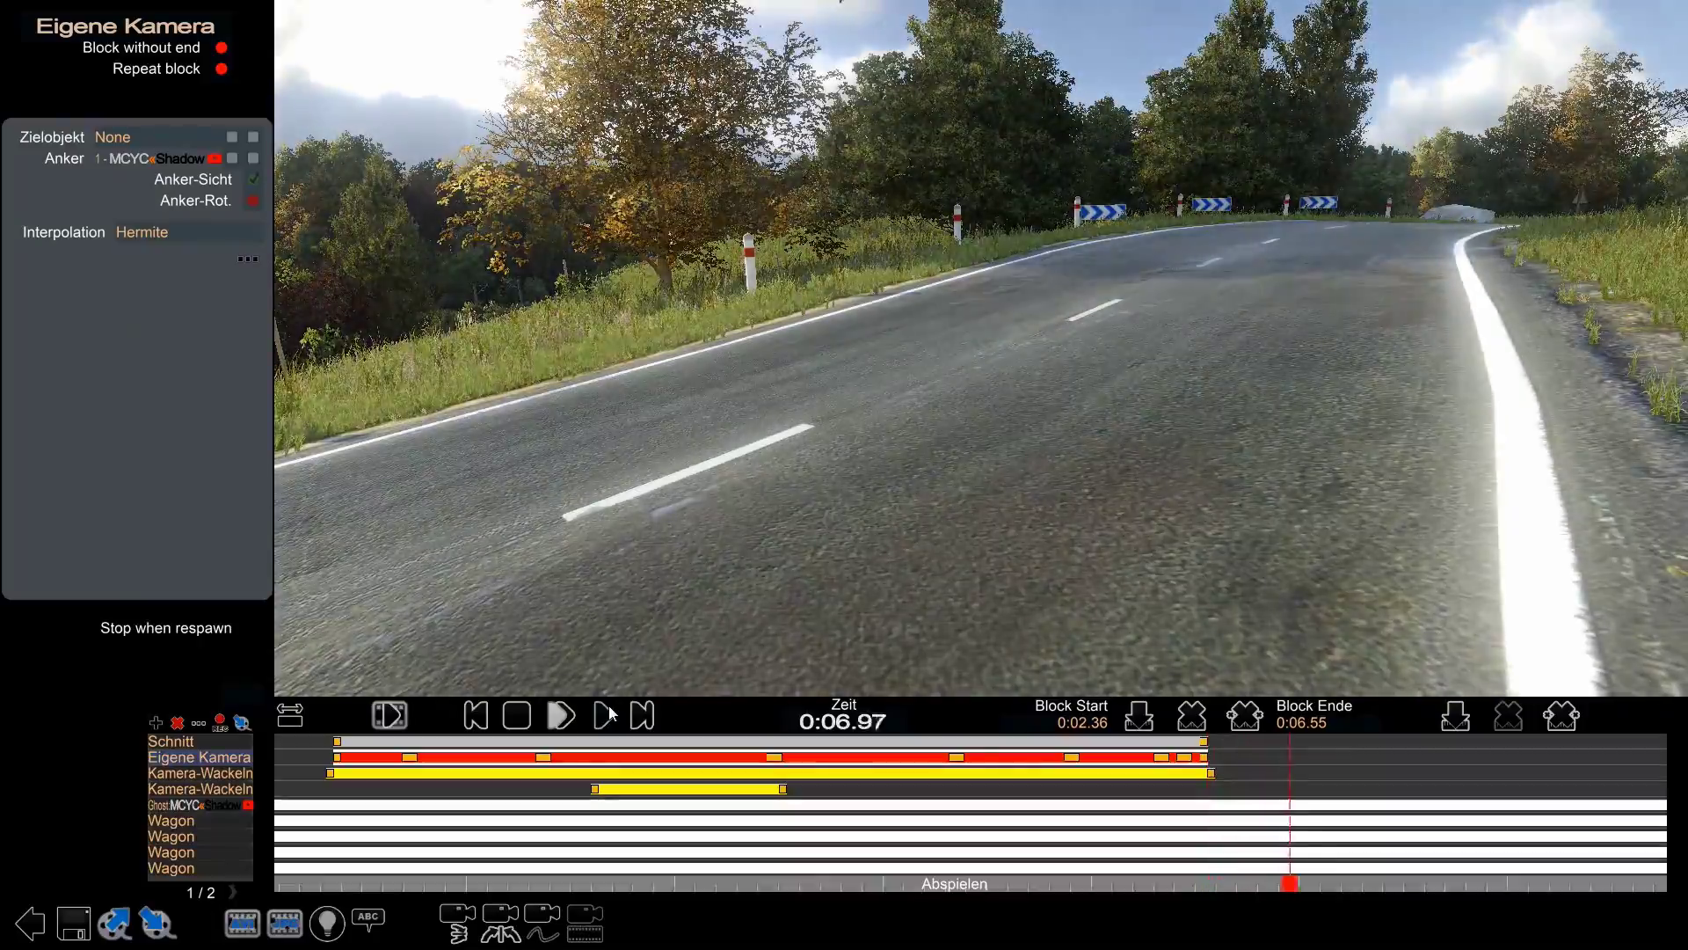
pyautogui.click(339, 758)
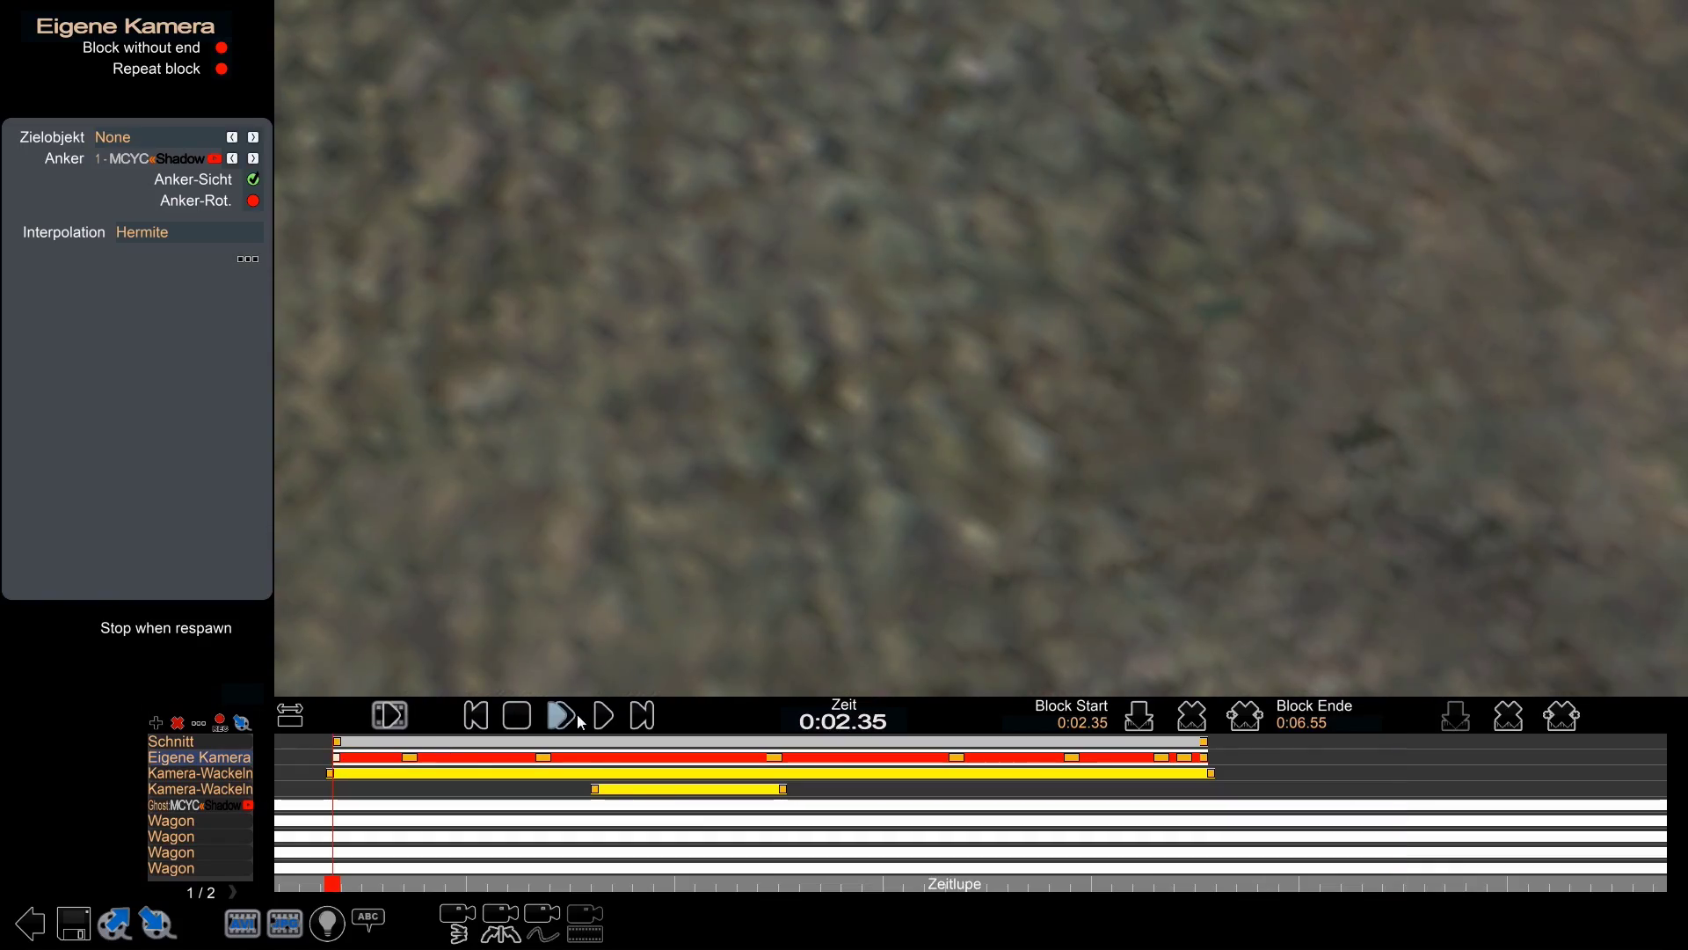
pyautogui.click(401, 757)
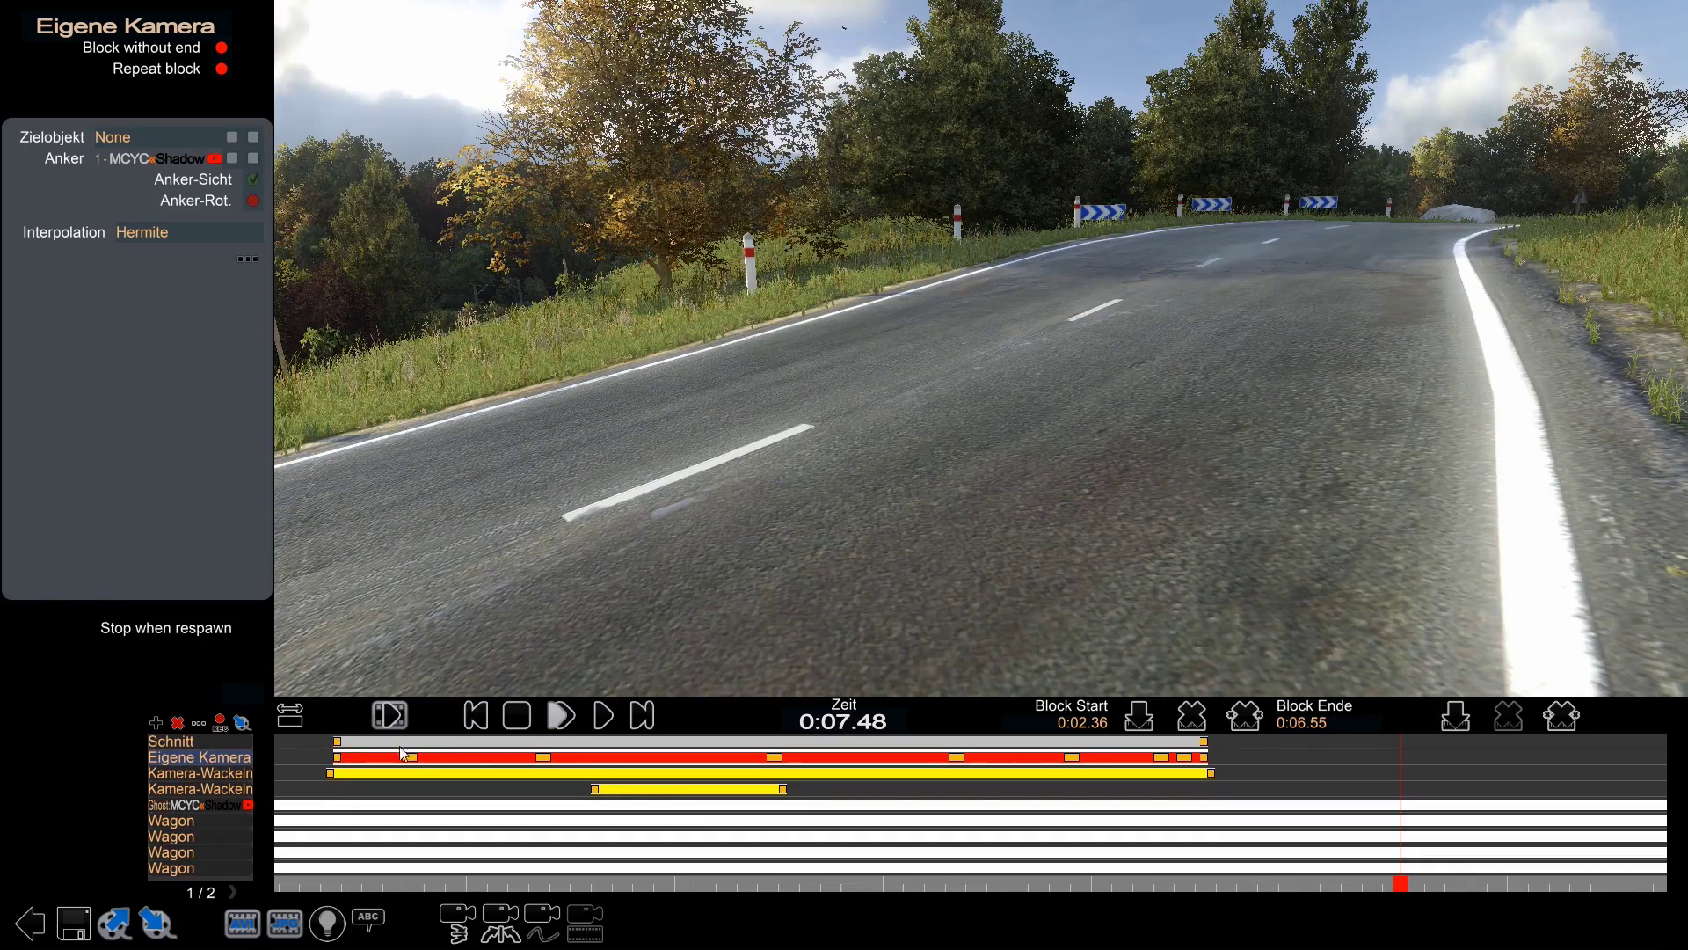
pyautogui.click(336, 757)
pyautogui.click(577, 717)
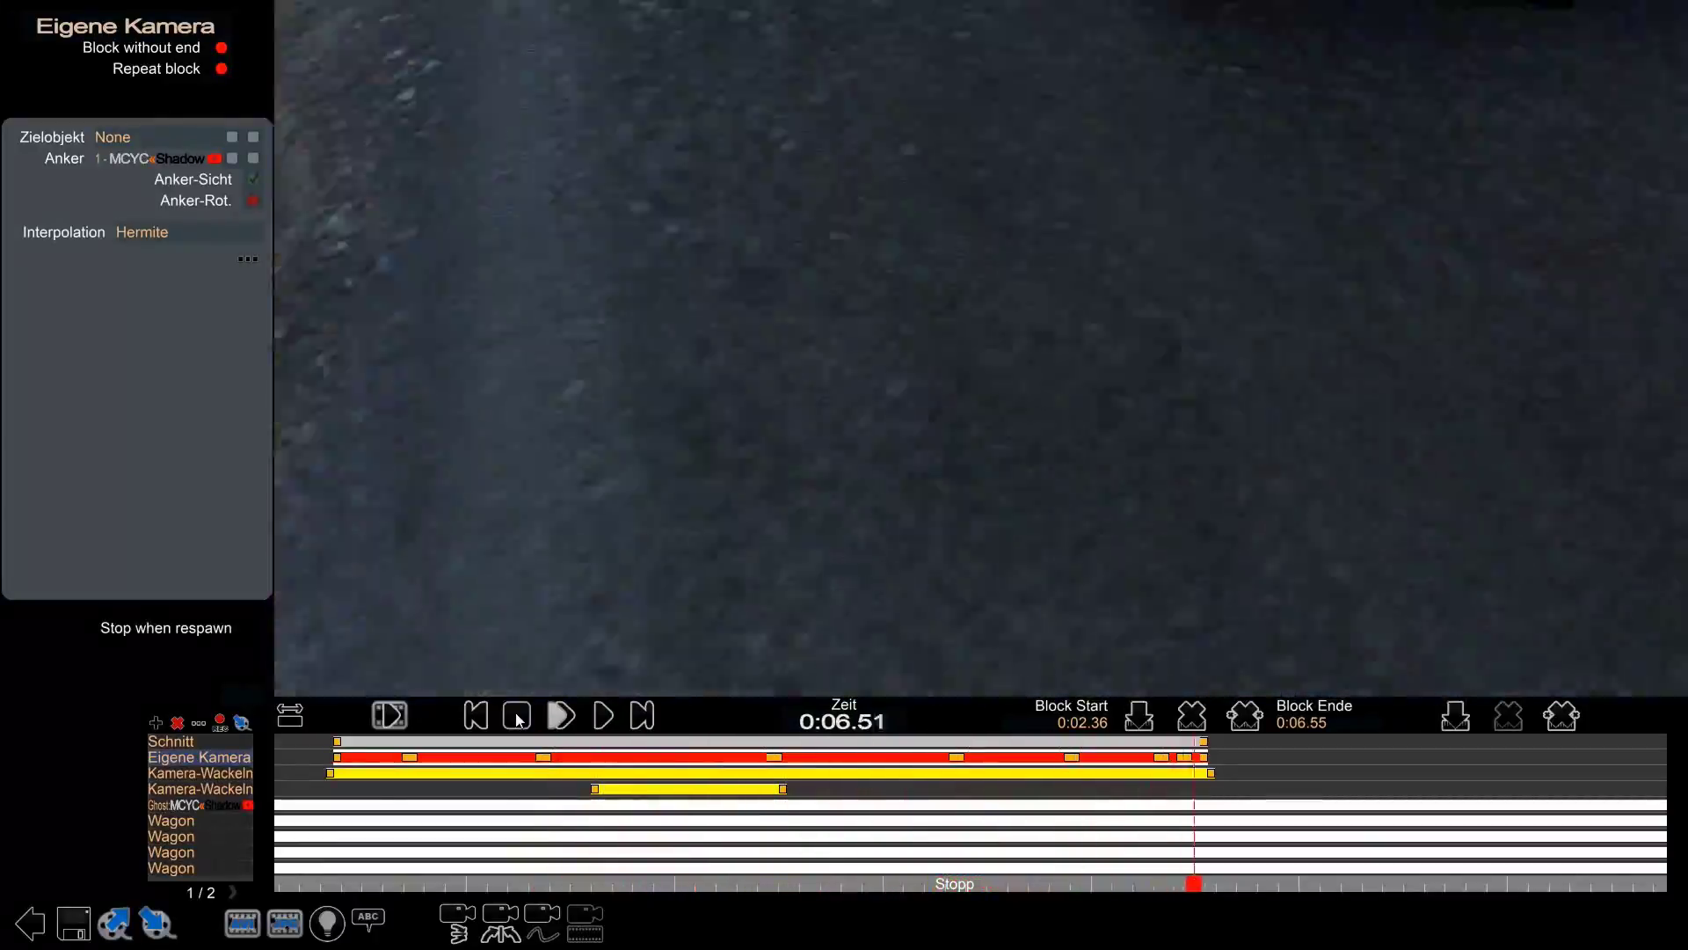
pyautogui.click(516, 716)
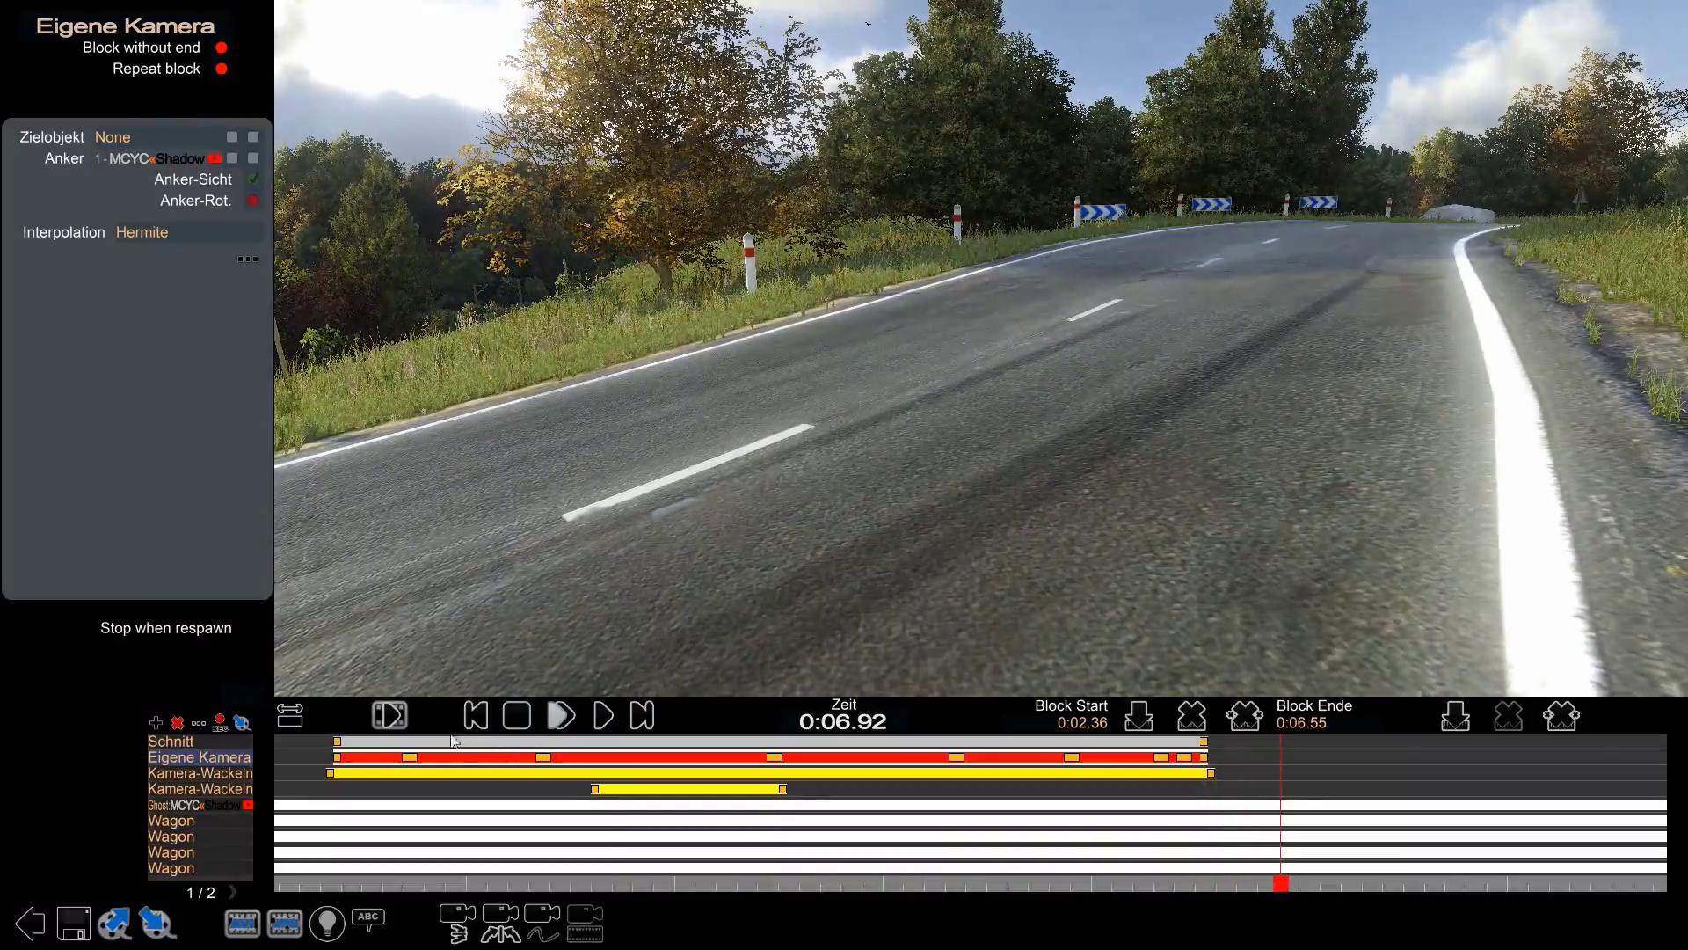
# - Show the timeline's full length and scrub from the camera block's start to 0:08.08
pyautogui.click(338, 760)
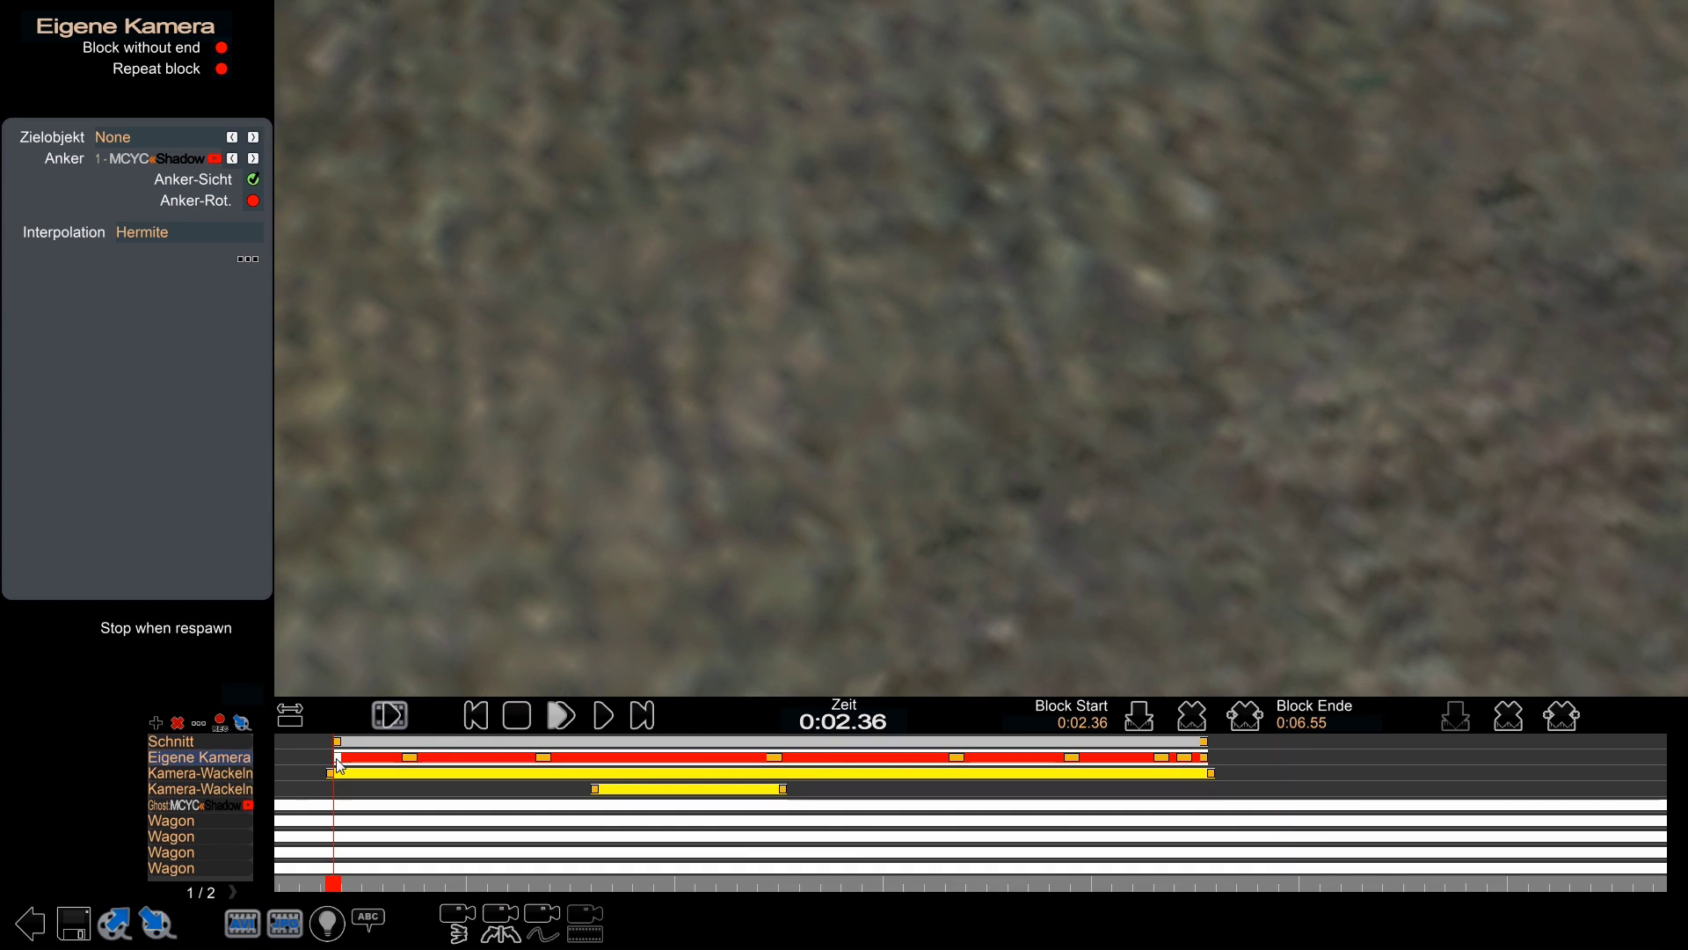
pyautogui.click(289, 715)
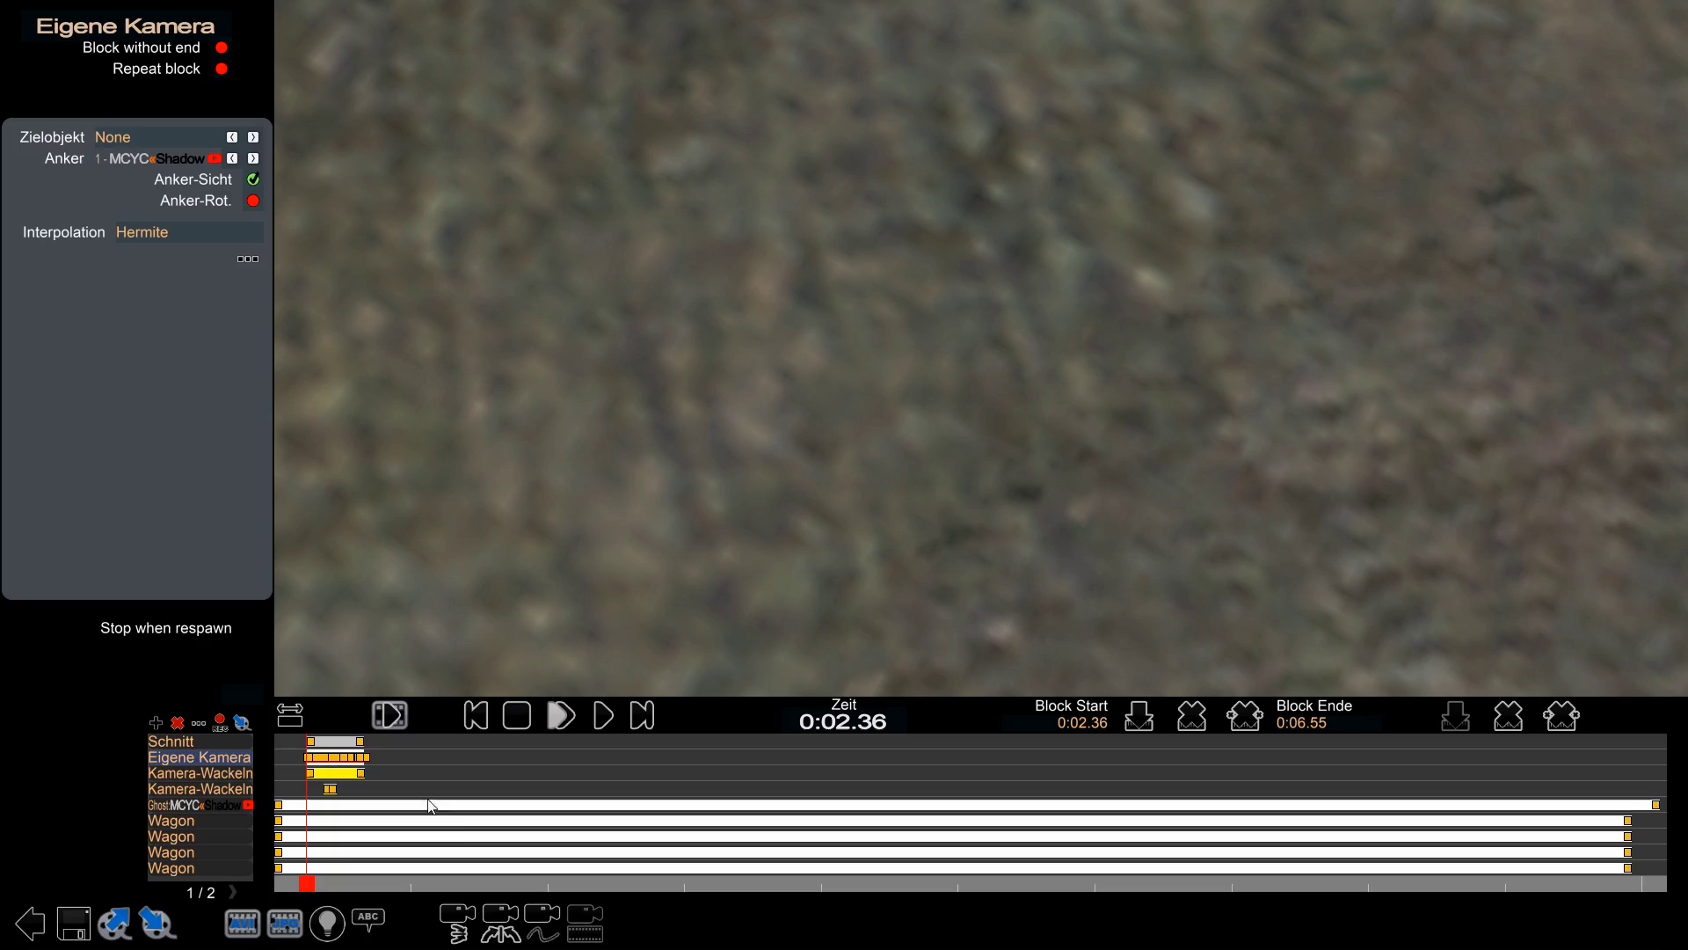
pyautogui.moveTo(306, 884); pyautogui.dragTo(383, 887)
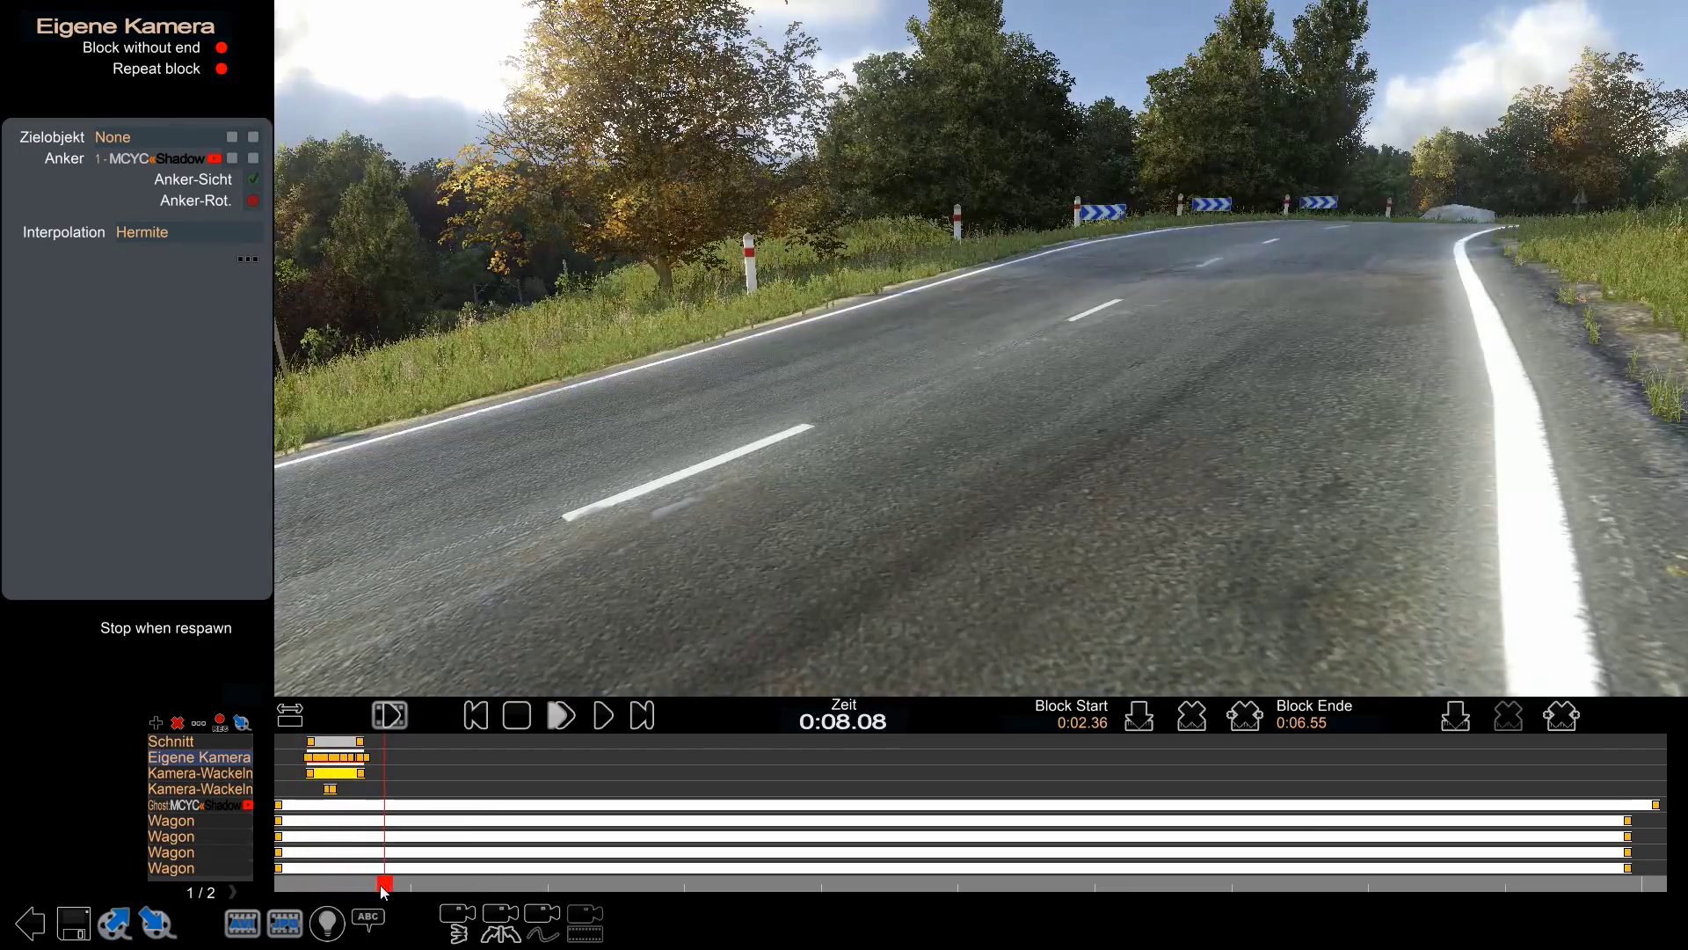
# - Start saving the replay and browse to the Replays\TM\Summerbreak folder as its destination
pyautogui.click(77, 925)
pyautogui.click(637, 189)
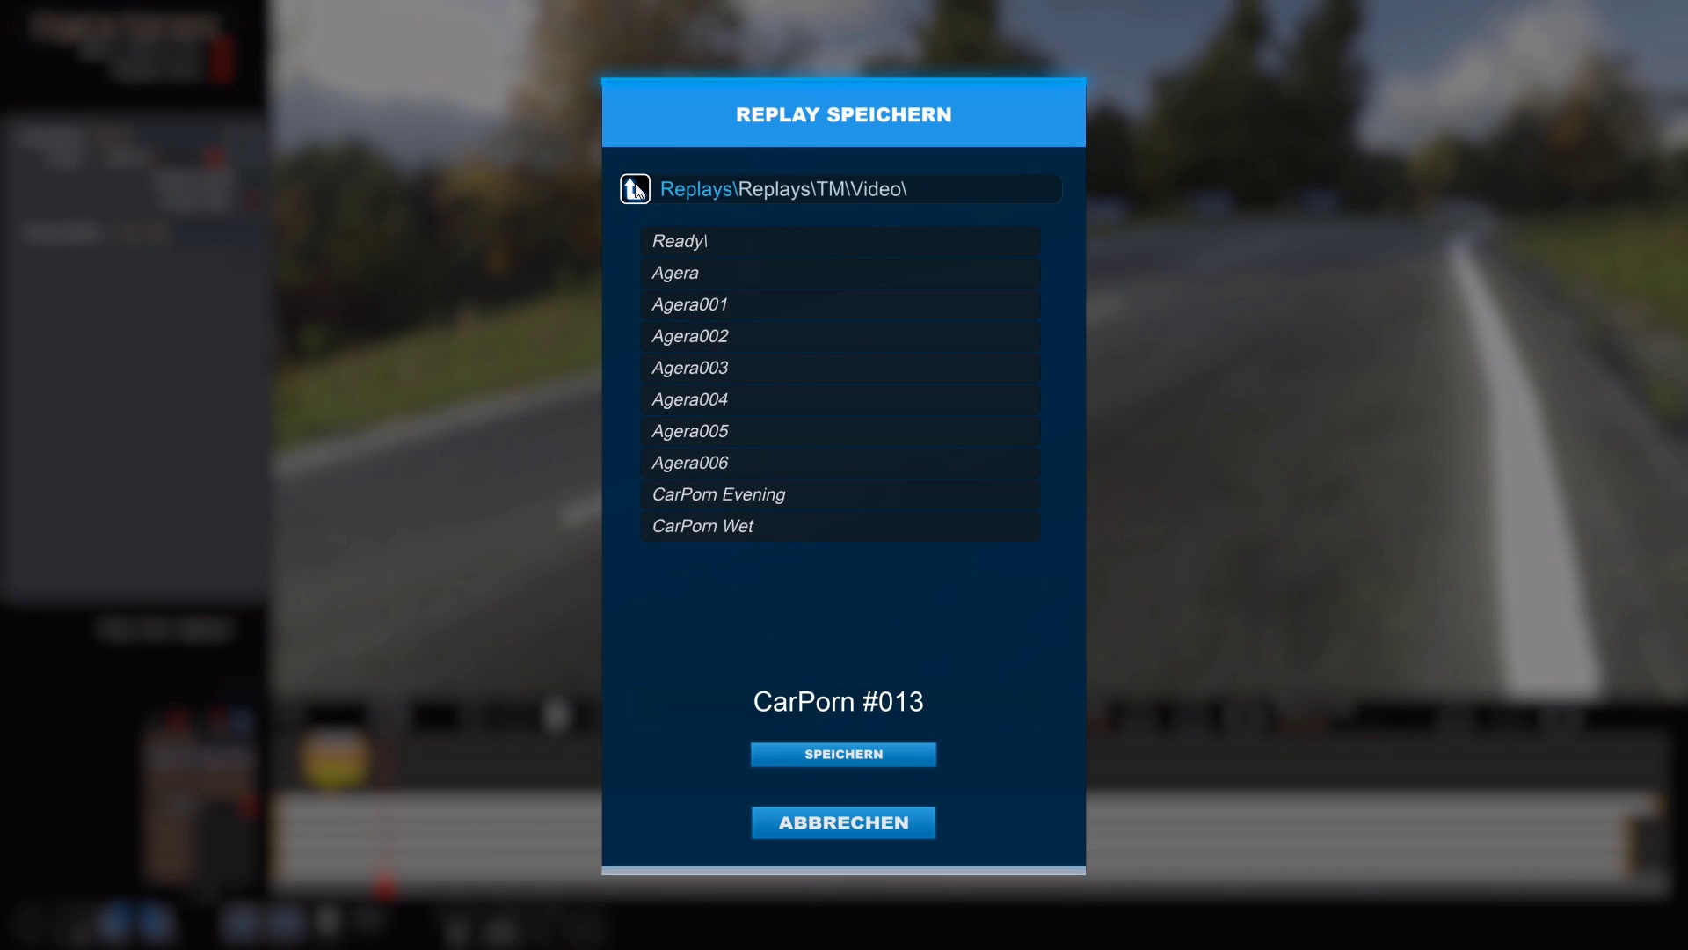
pyautogui.click(637, 189)
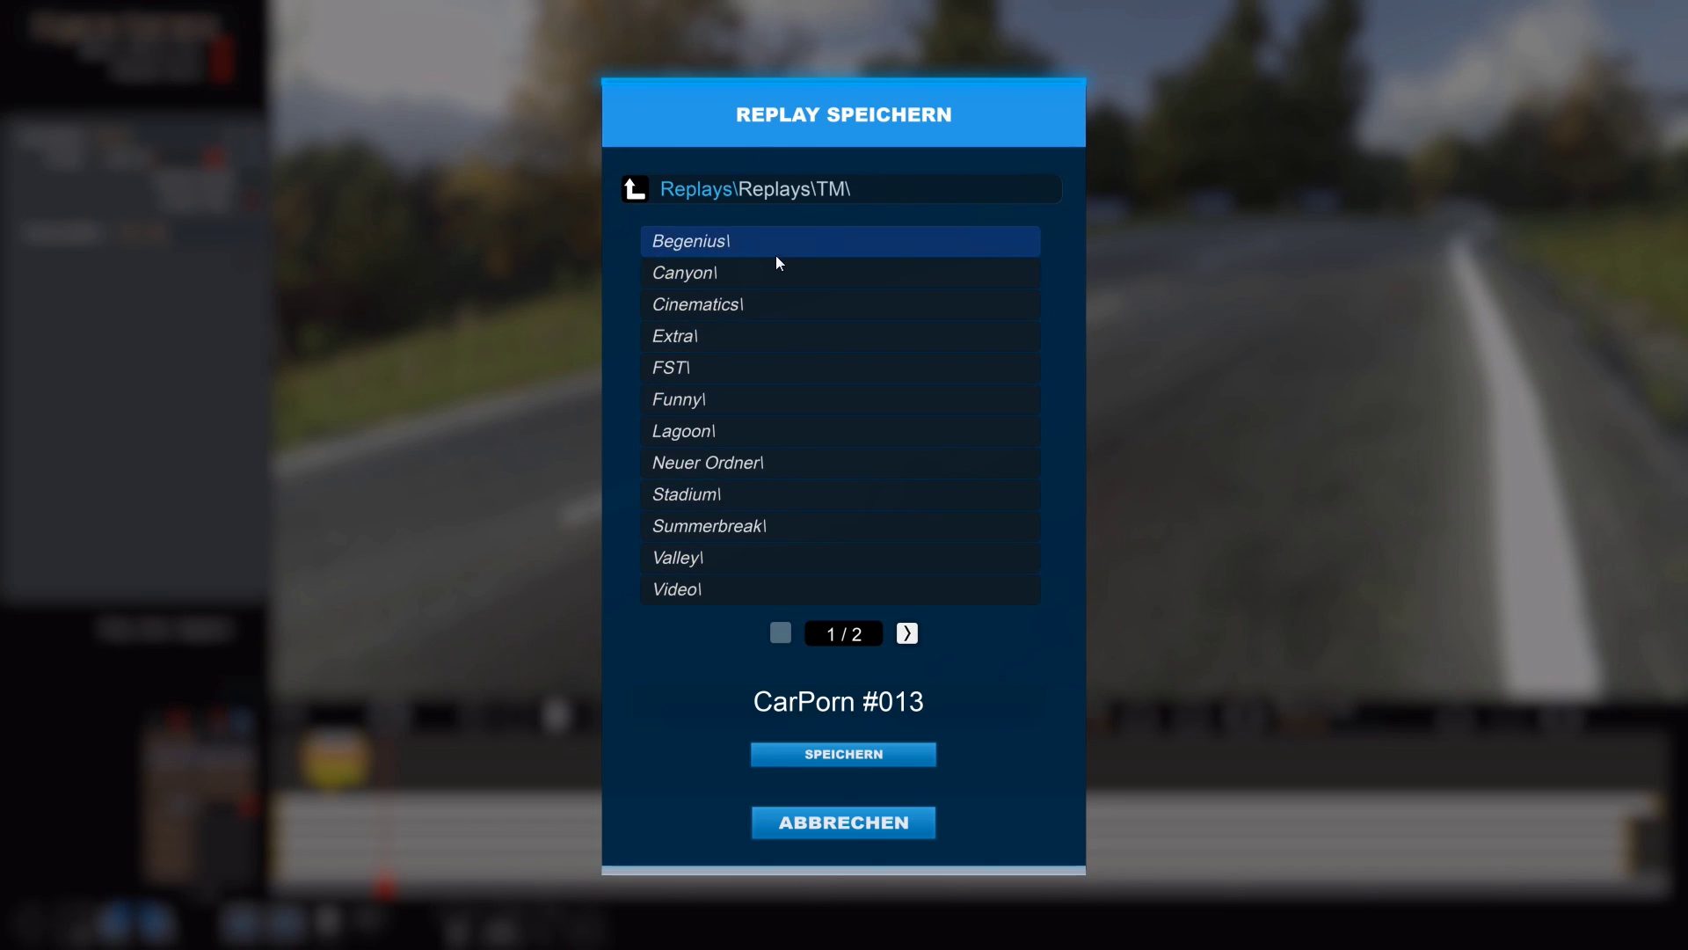
pyautogui.click(714, 405)
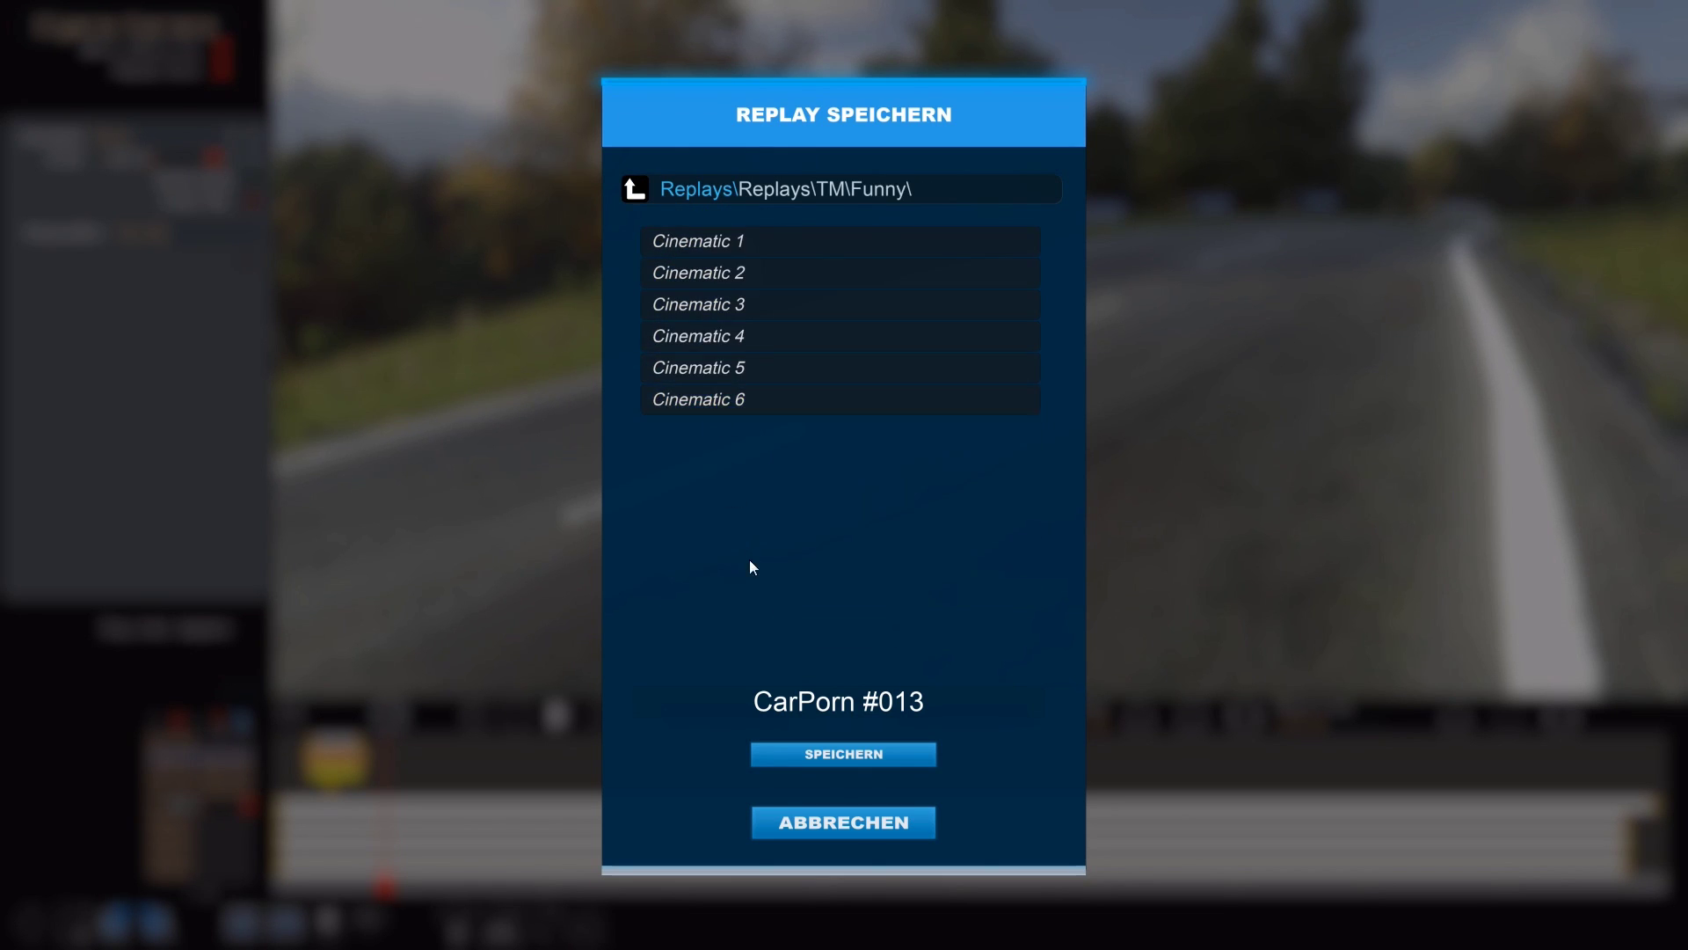
pyautogui.click(636, 189)
pyautogui.click(756, 589)
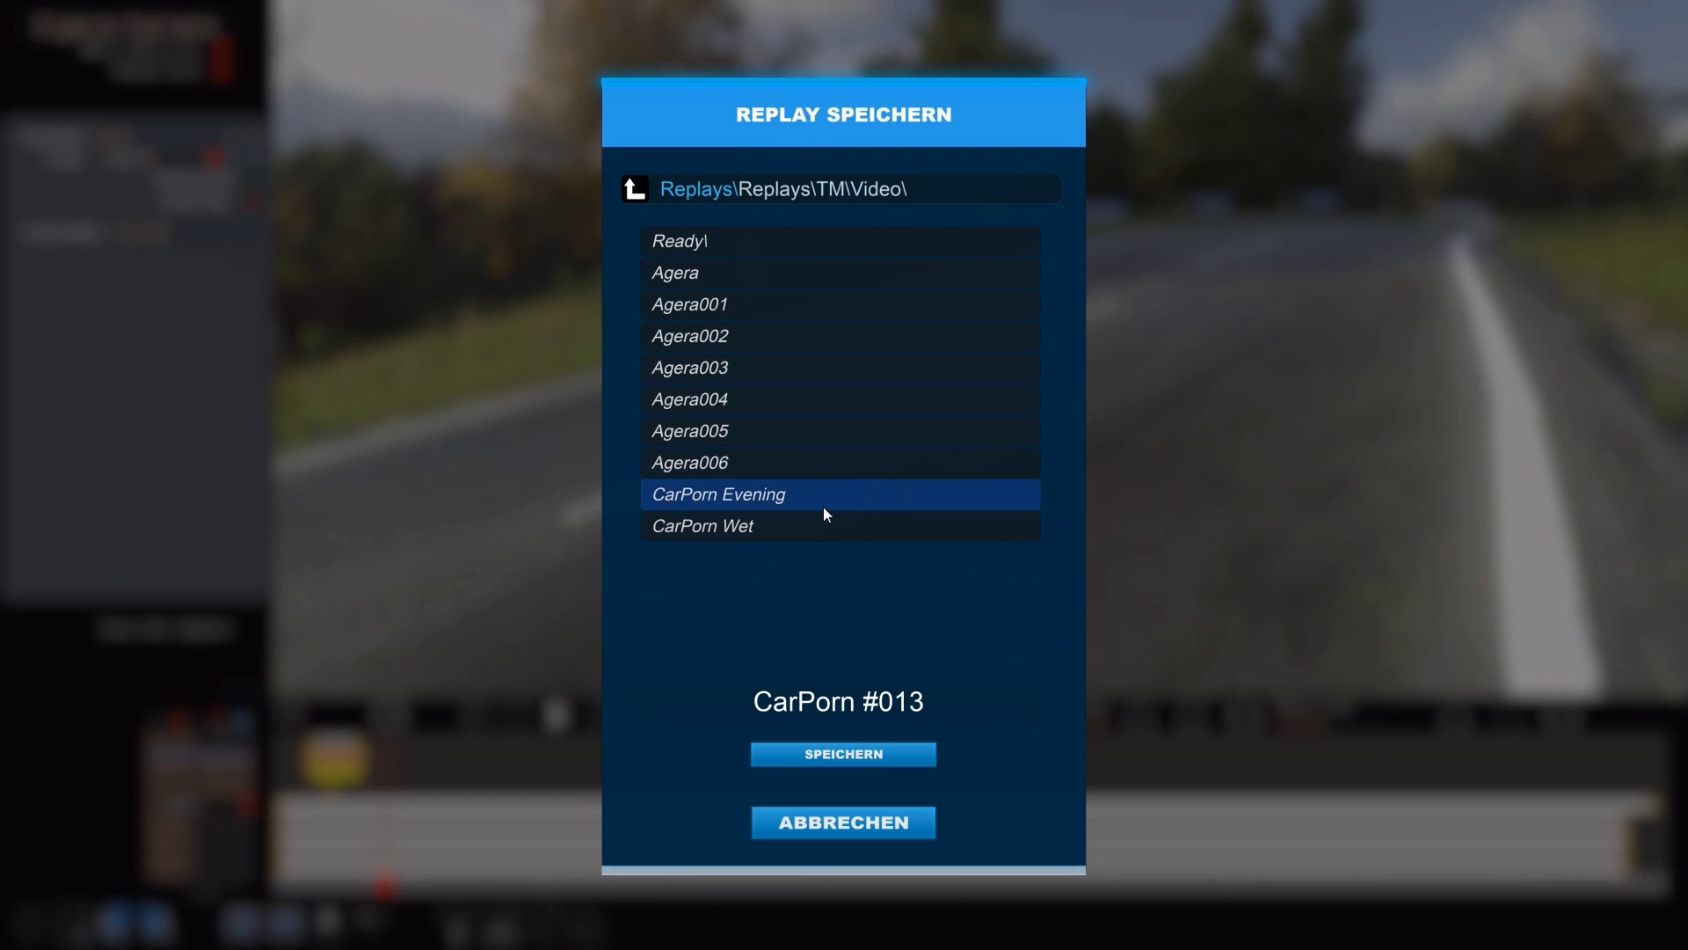
pyautogui.click(635, 189)
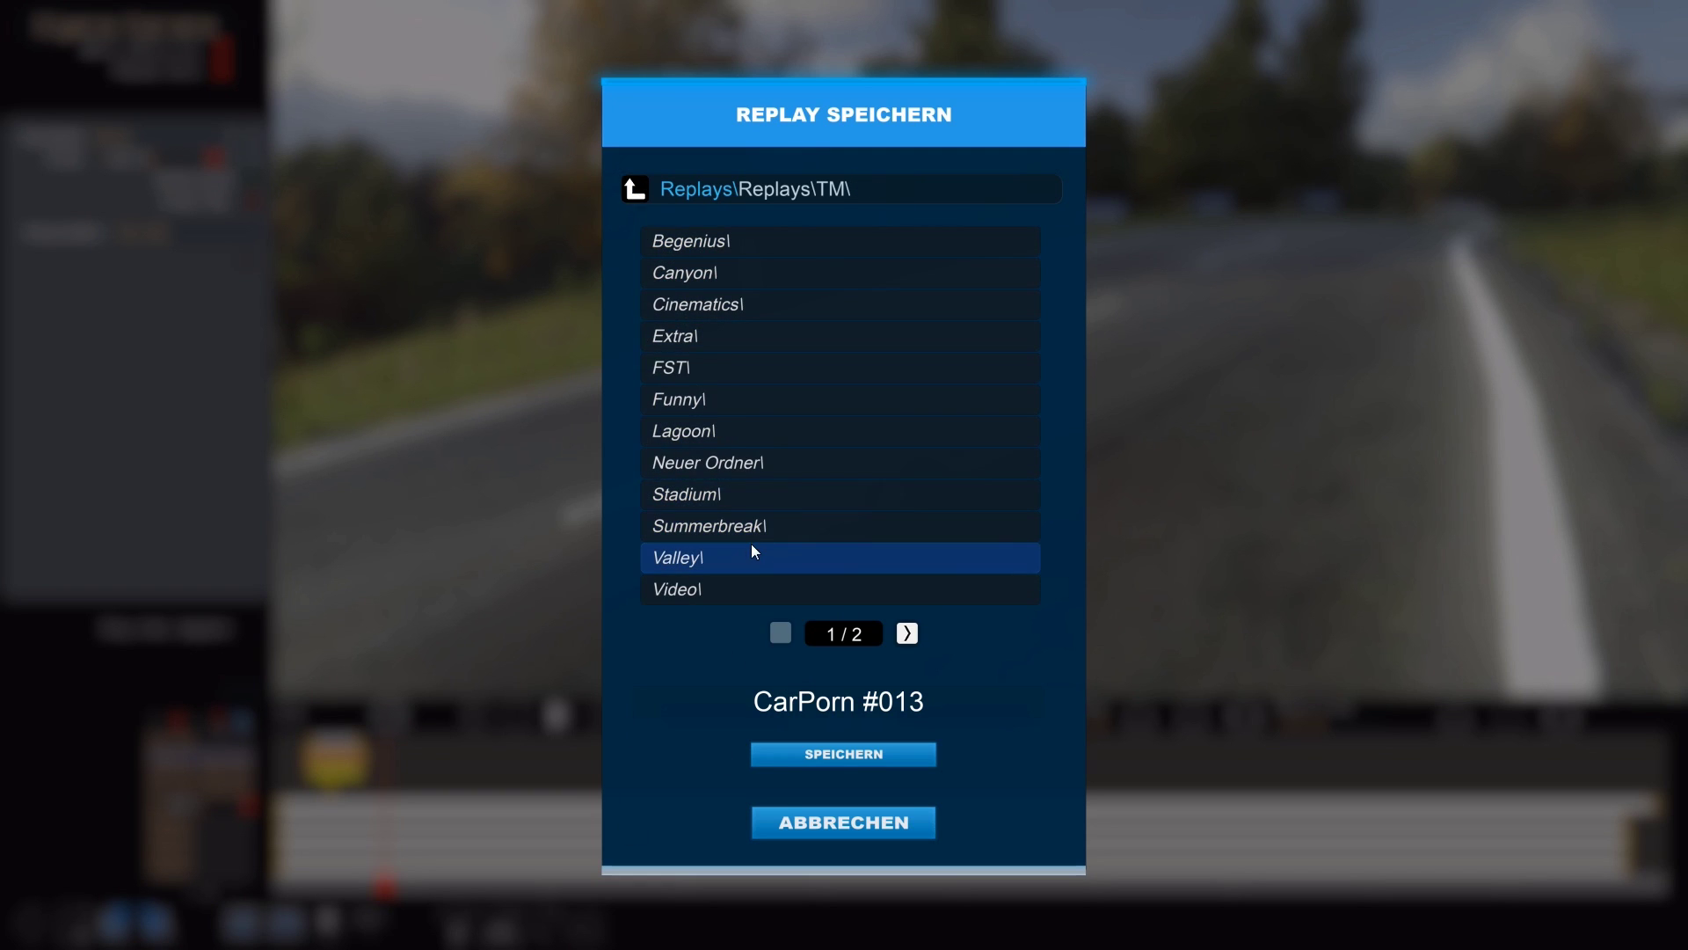
pyautogui.click(743, 525)
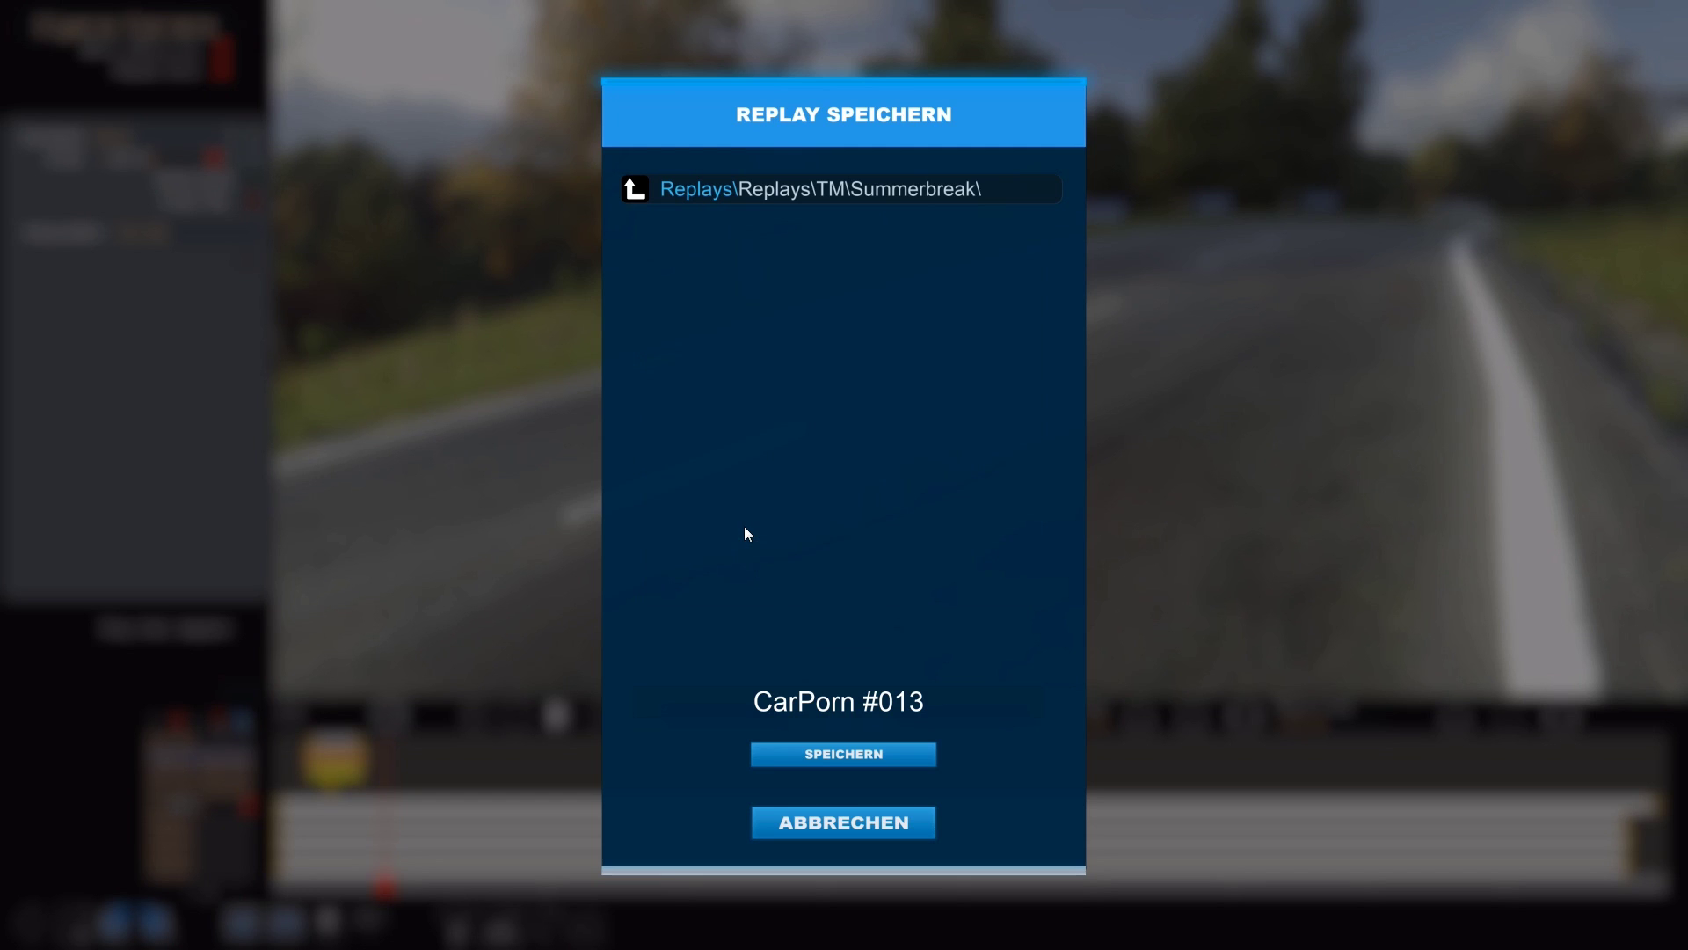
# - Name the replay TutorialReplay and save it in the Summerbreak folder
pyautogui.click(971, 708)
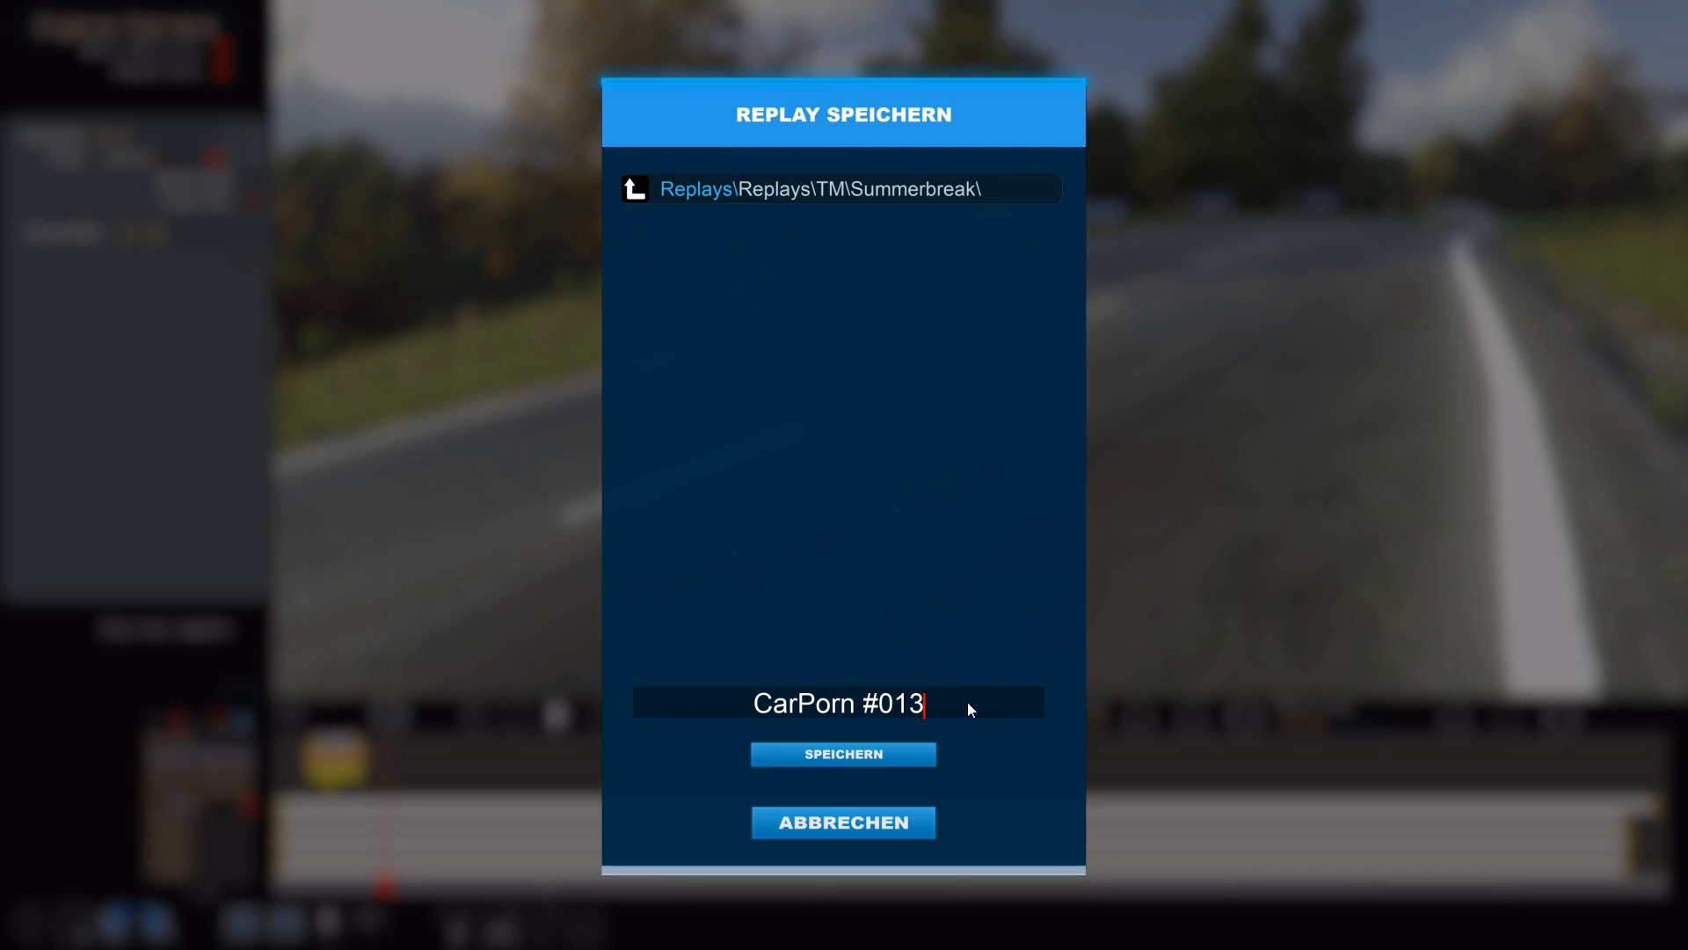
pyautogui.hotkey('ctrl', 'a')
pyautogui.press('BackSpace')
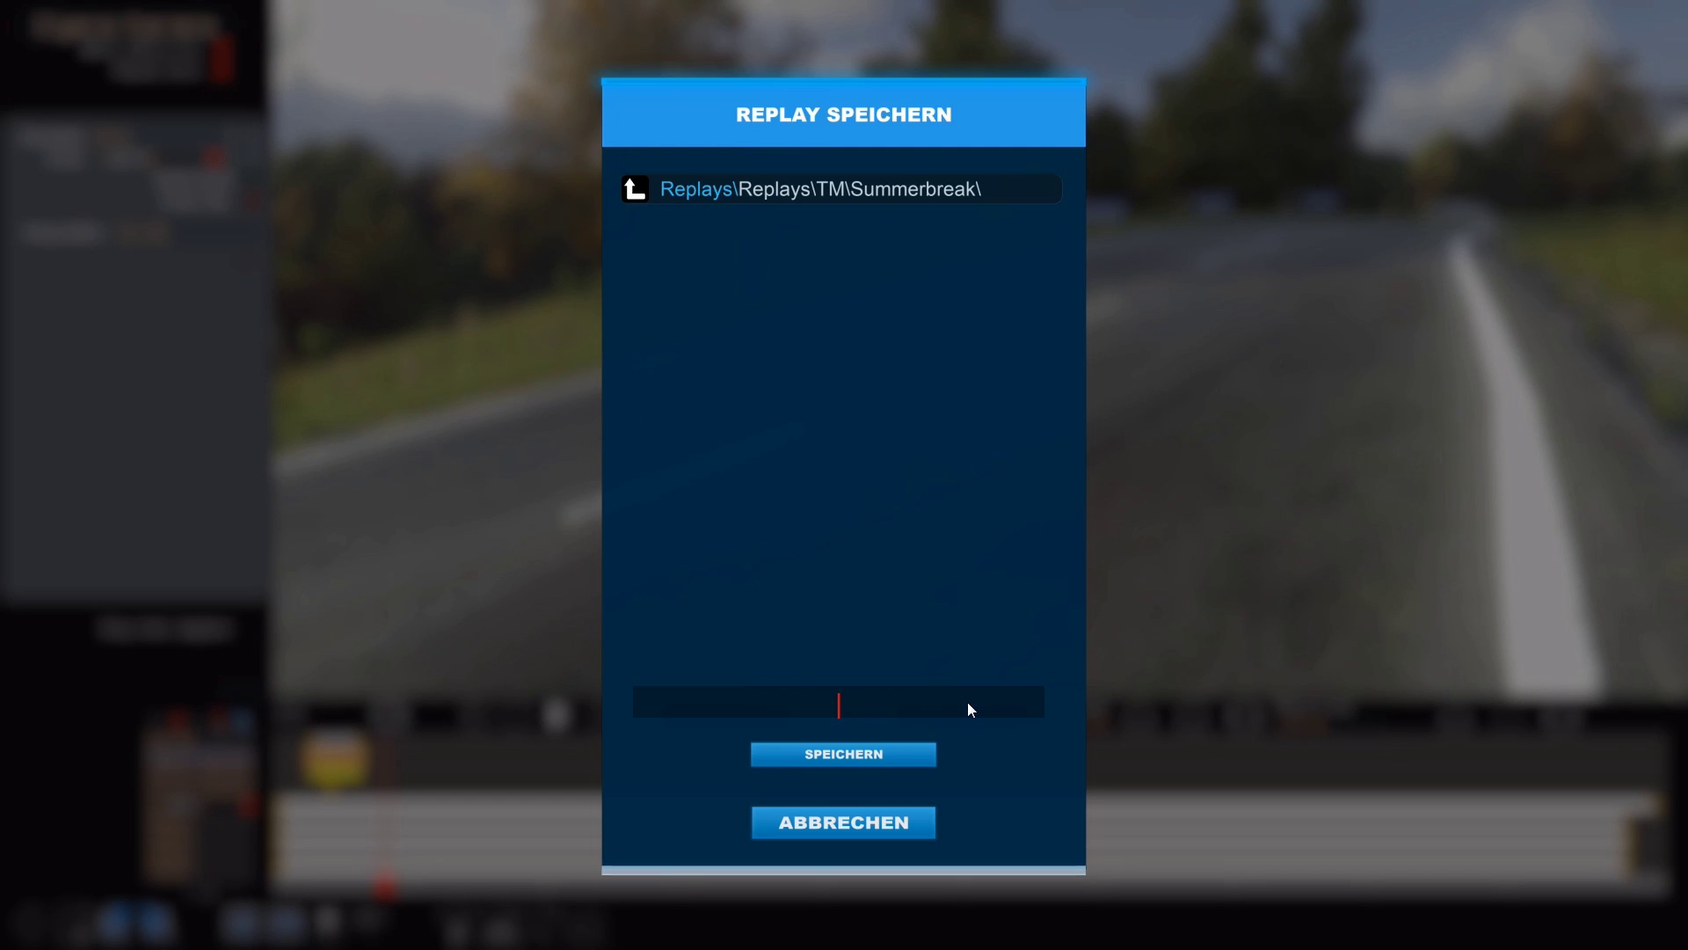
pyautogui.write('TutorialReplay')
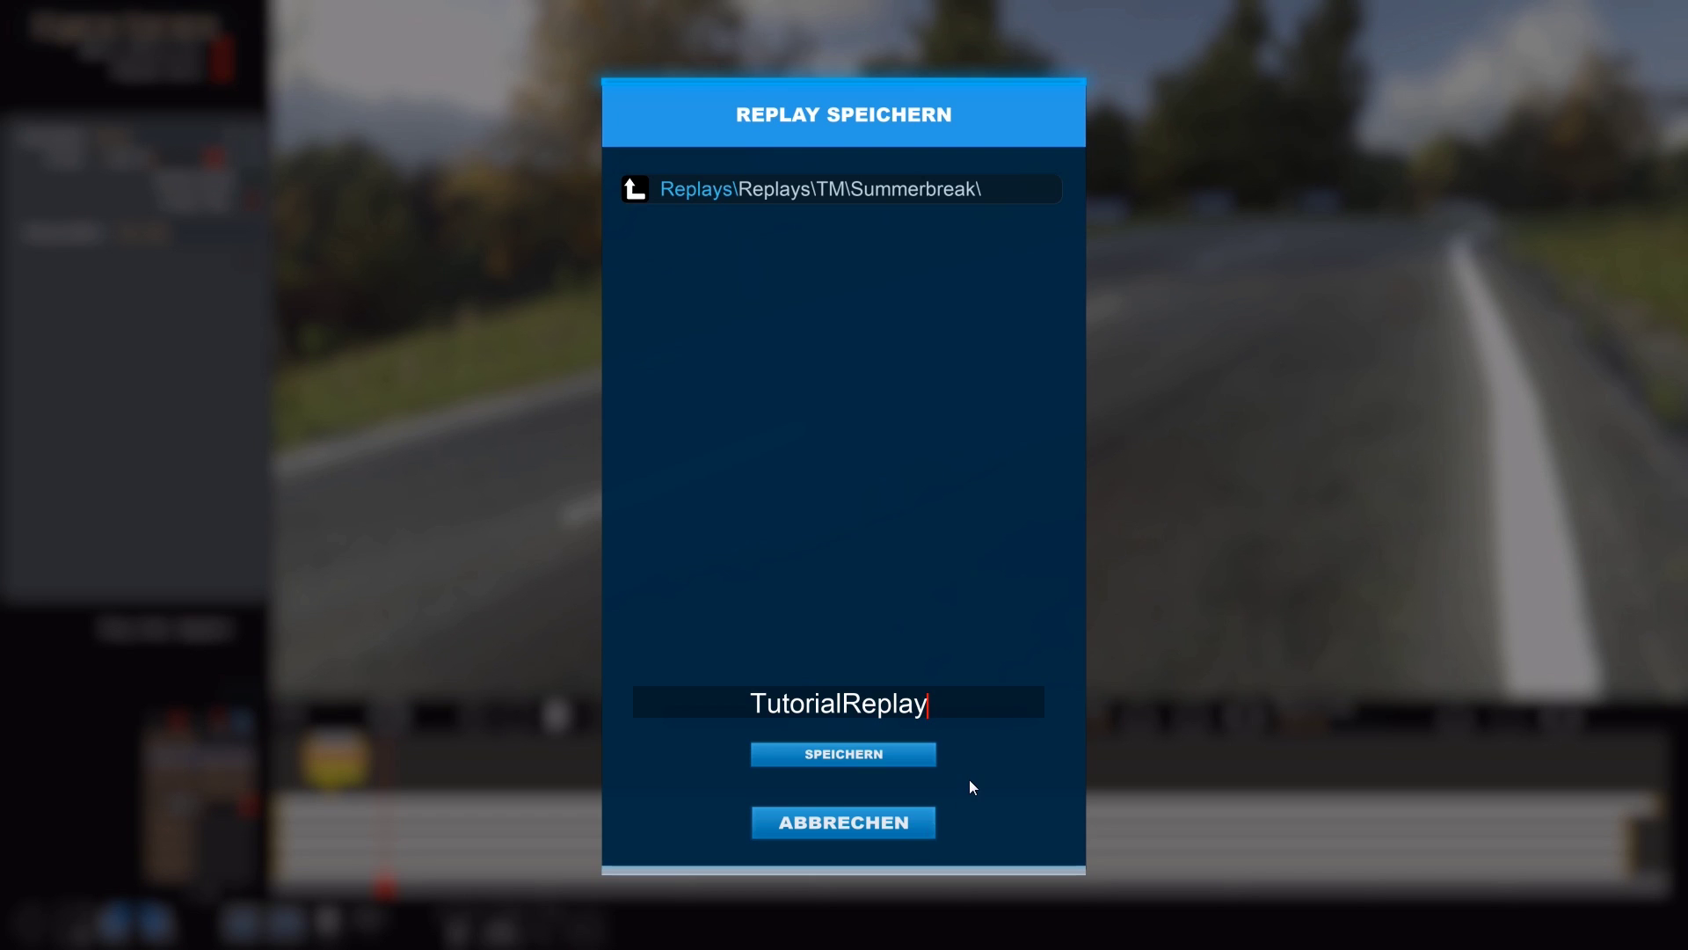
pyautogui.click(875, 754)
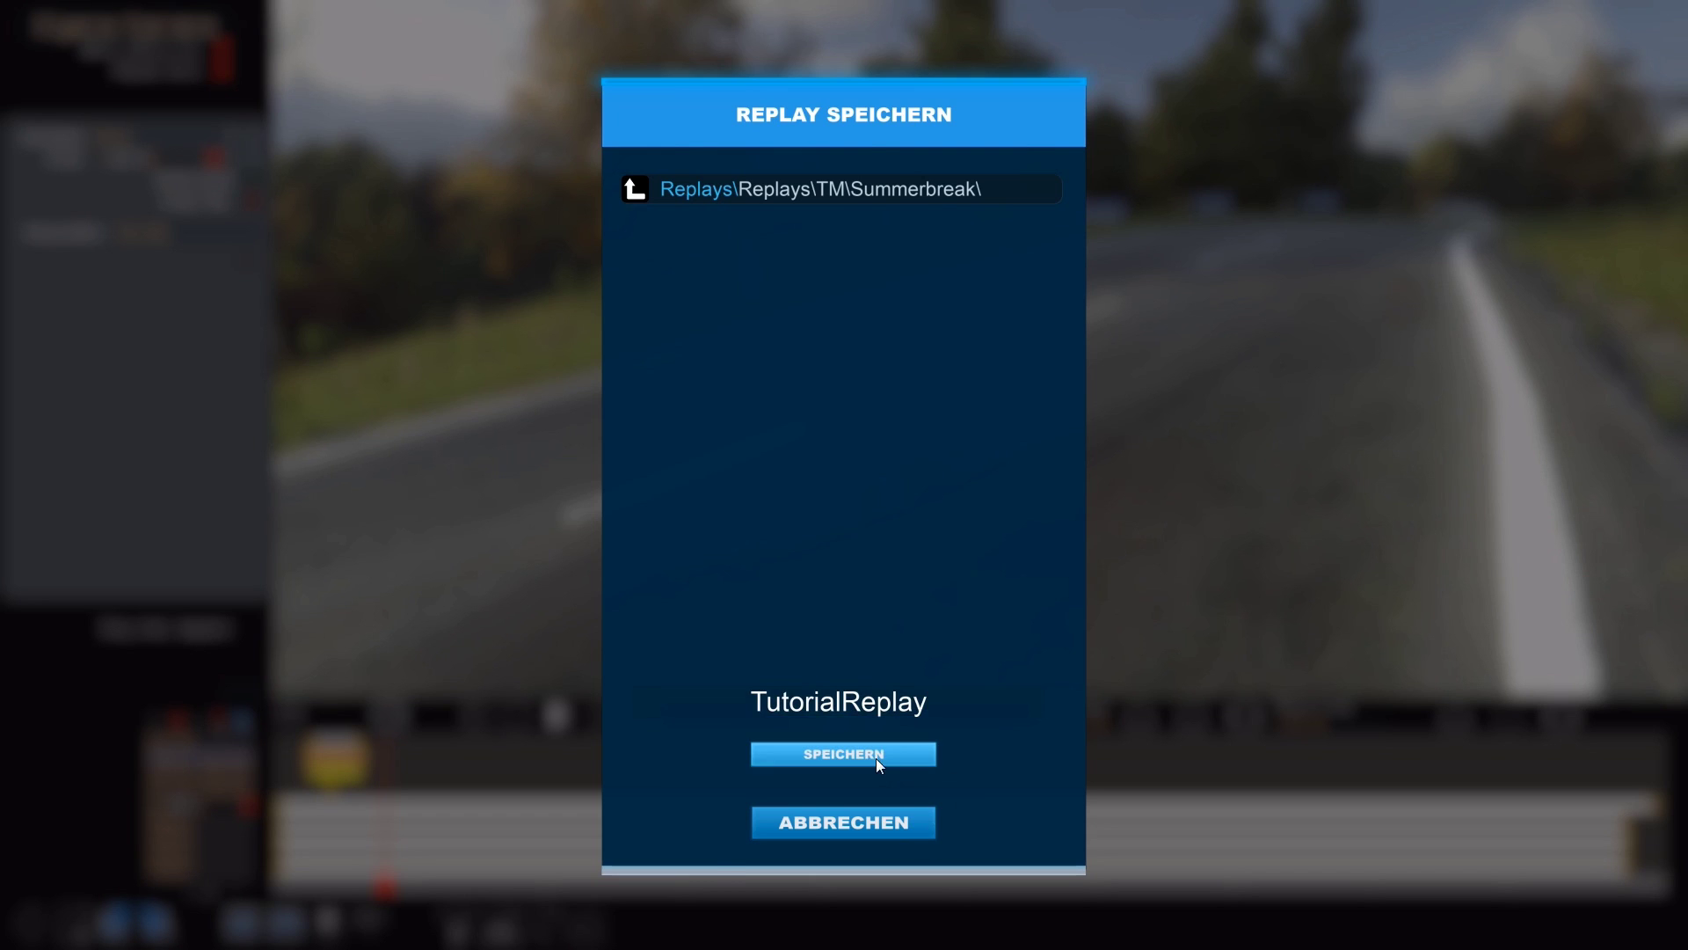
pyautogui.click(867, 517)
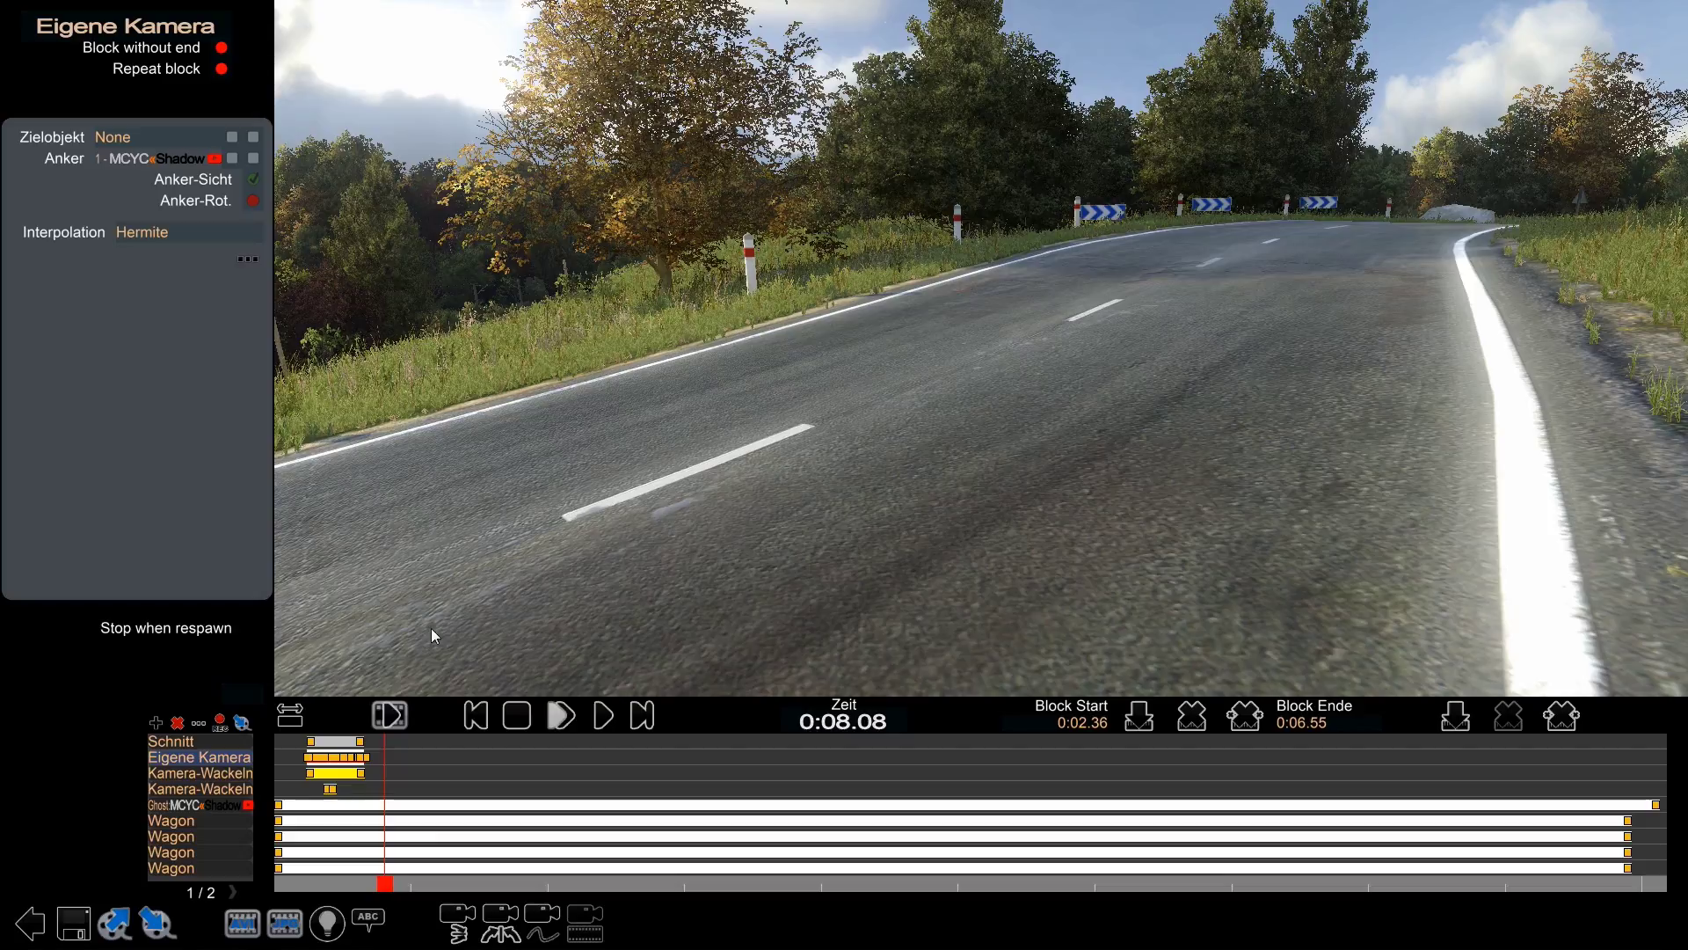
# - Scrub from the Schnitt block's start to 0:08.72, switch to the free camera and fly it close to the car
pyautogui.moveTo(384, 886)
pyautogui.mouseDown()
pyautogui.moveTo(299, 883)
pyautogui.moveTo(387, 858)
pyautogui.mouseUp()
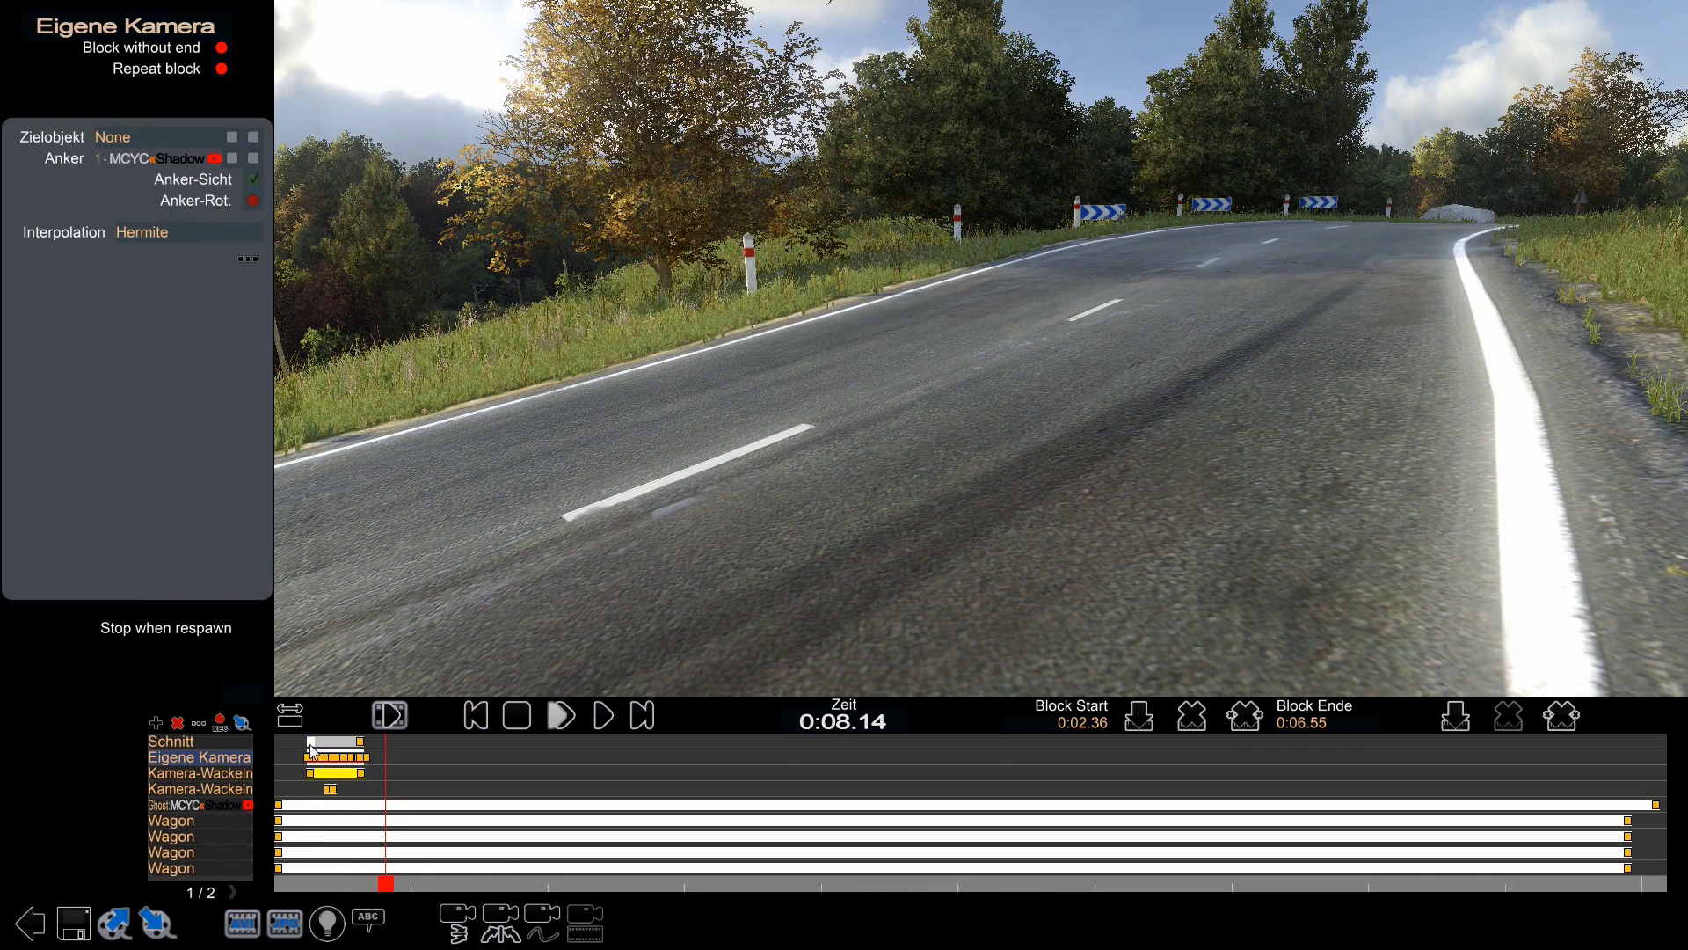
pyautogui.click(314, 745)
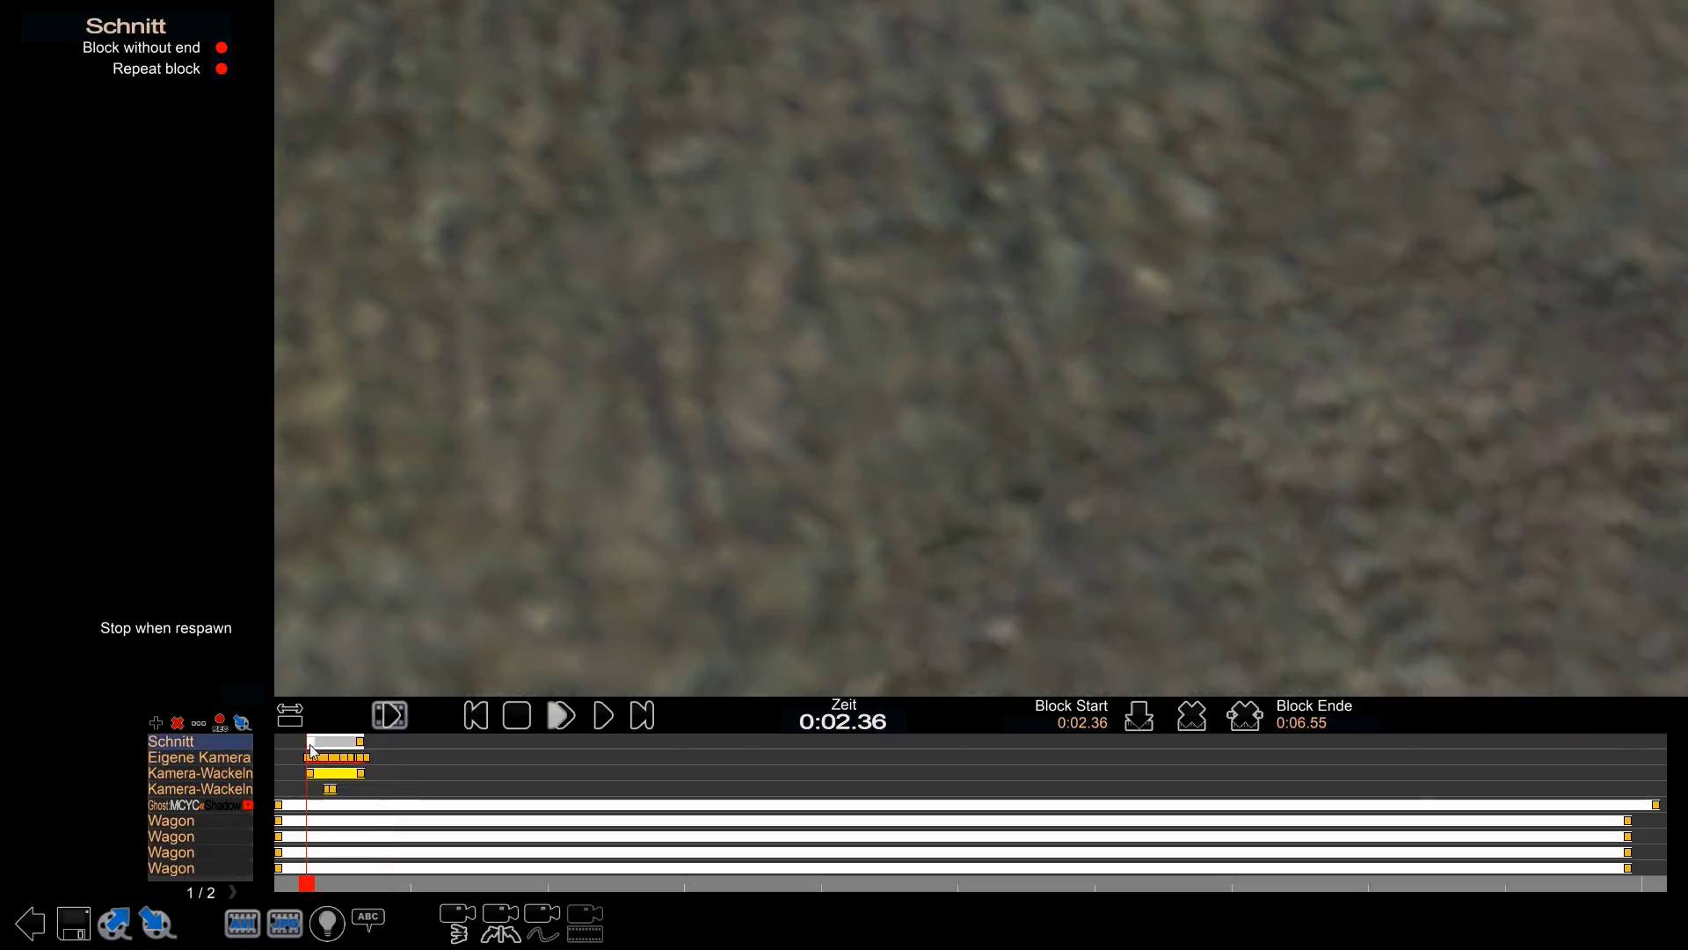
pyautogui.moveTo(301, 877); pyautogui.dragTo(393, 874)
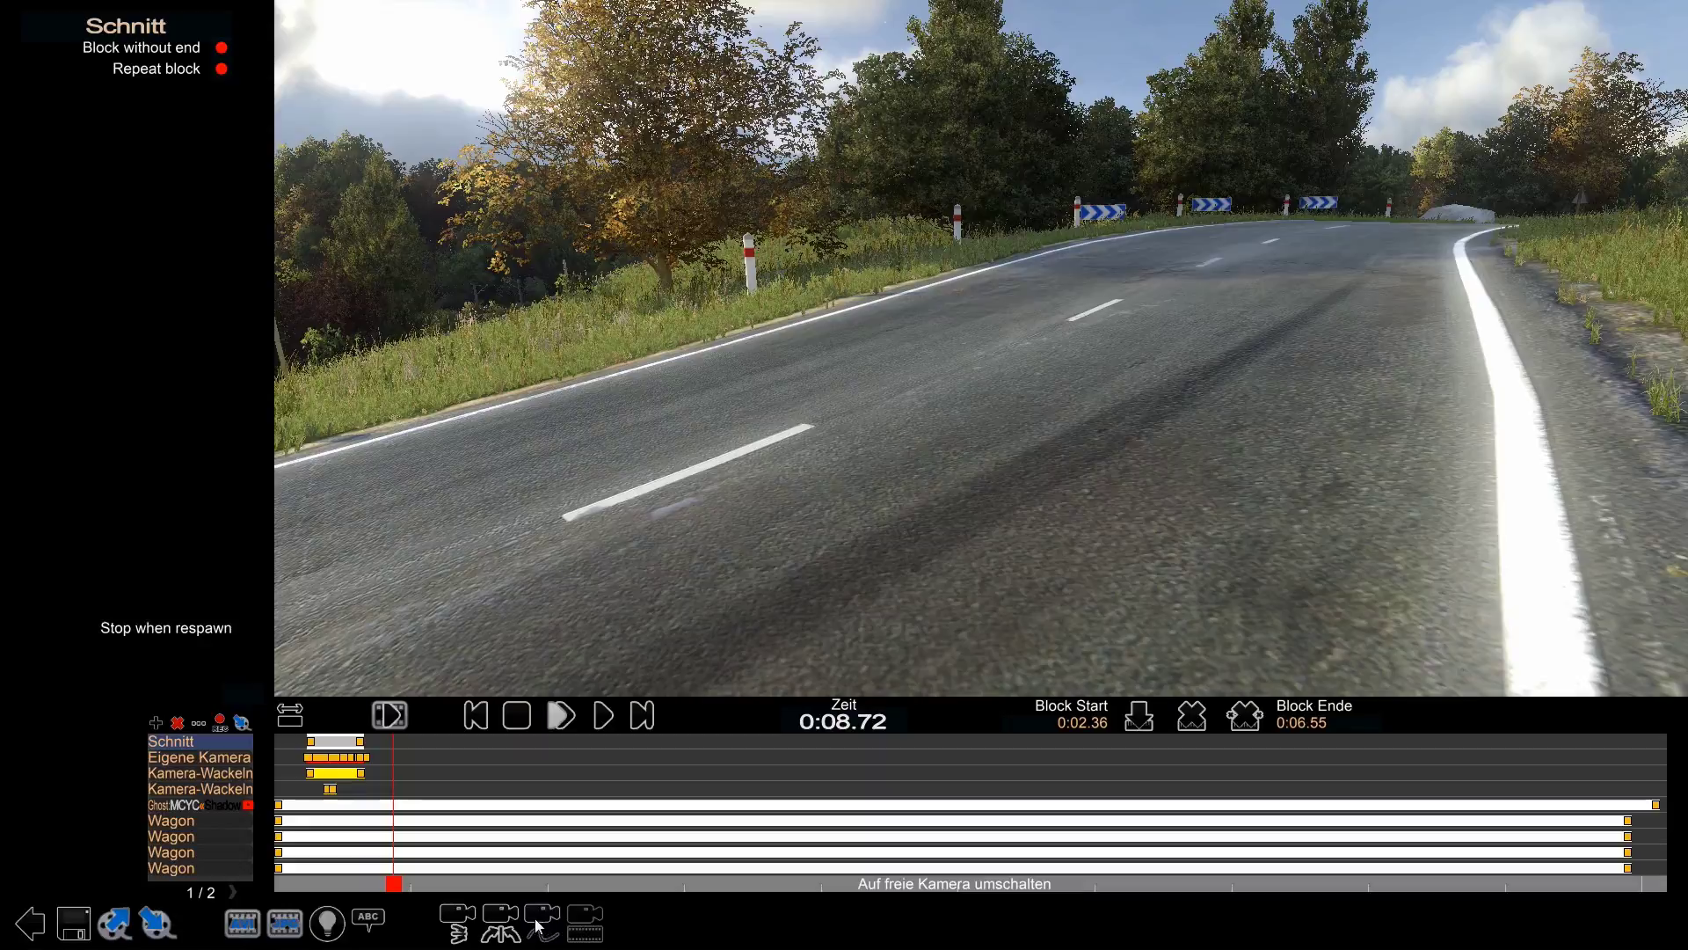
pyautogui.moveTo(933, 393); pyautogui.dragTo(1446, 427)
pyautogui.press('Up')
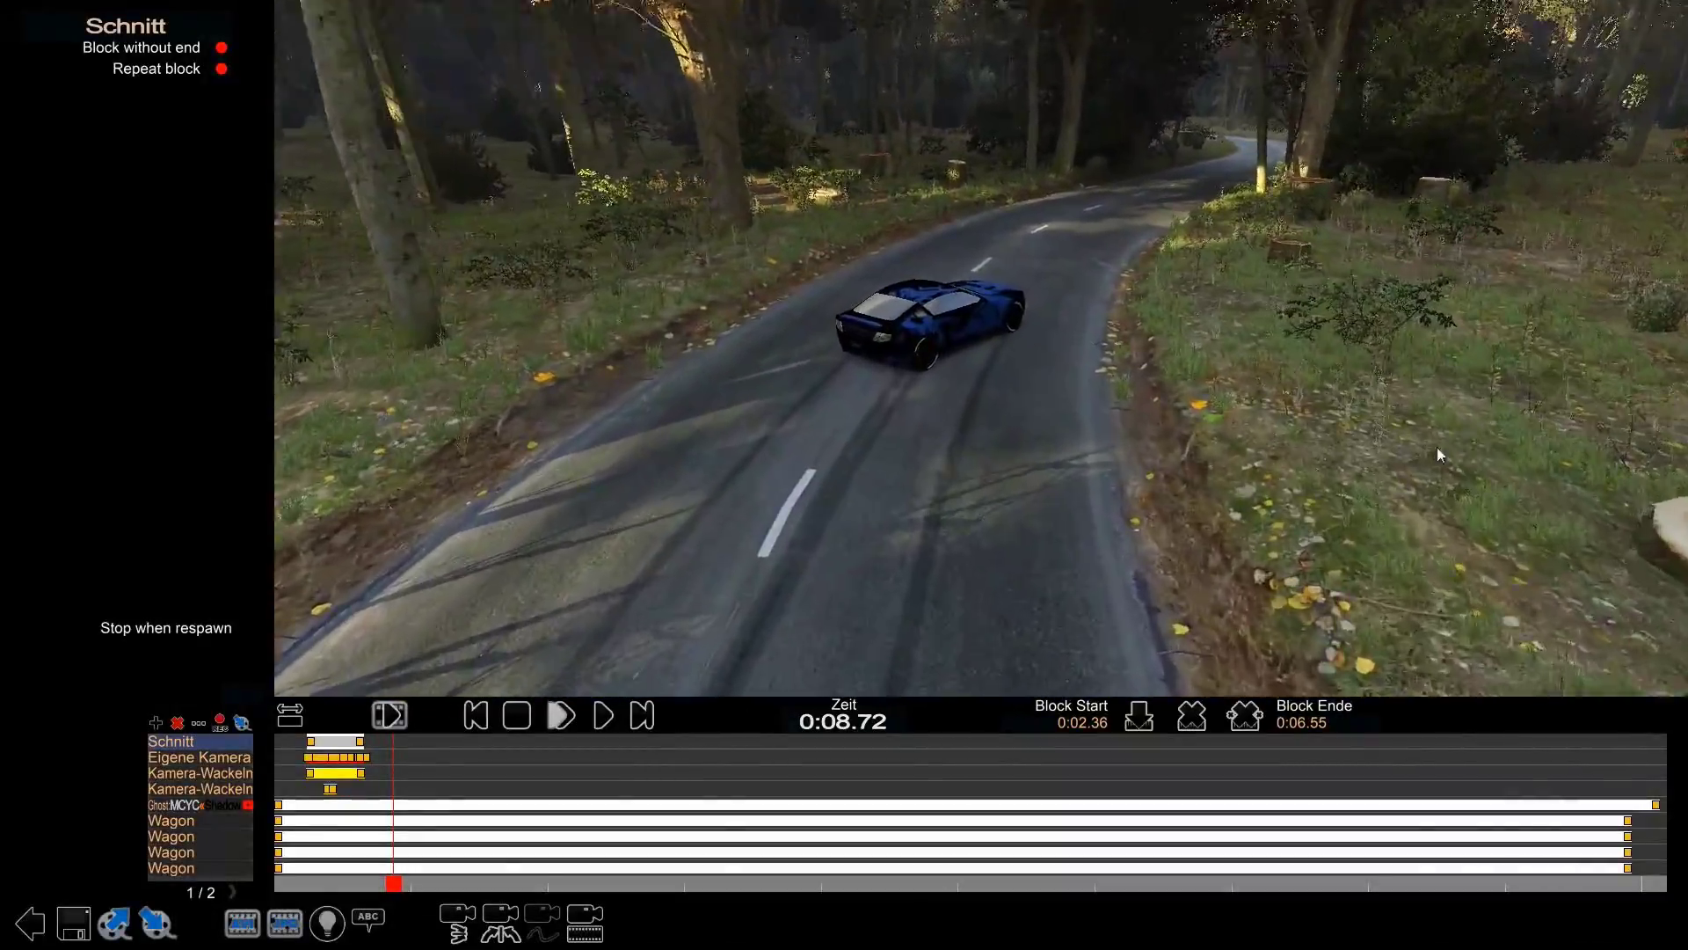
pyautogui.scroll(5, 1437, 446)
pyautogui.moveTo(1428, 445); pyautogui.dragTo(458, 794, button='right')
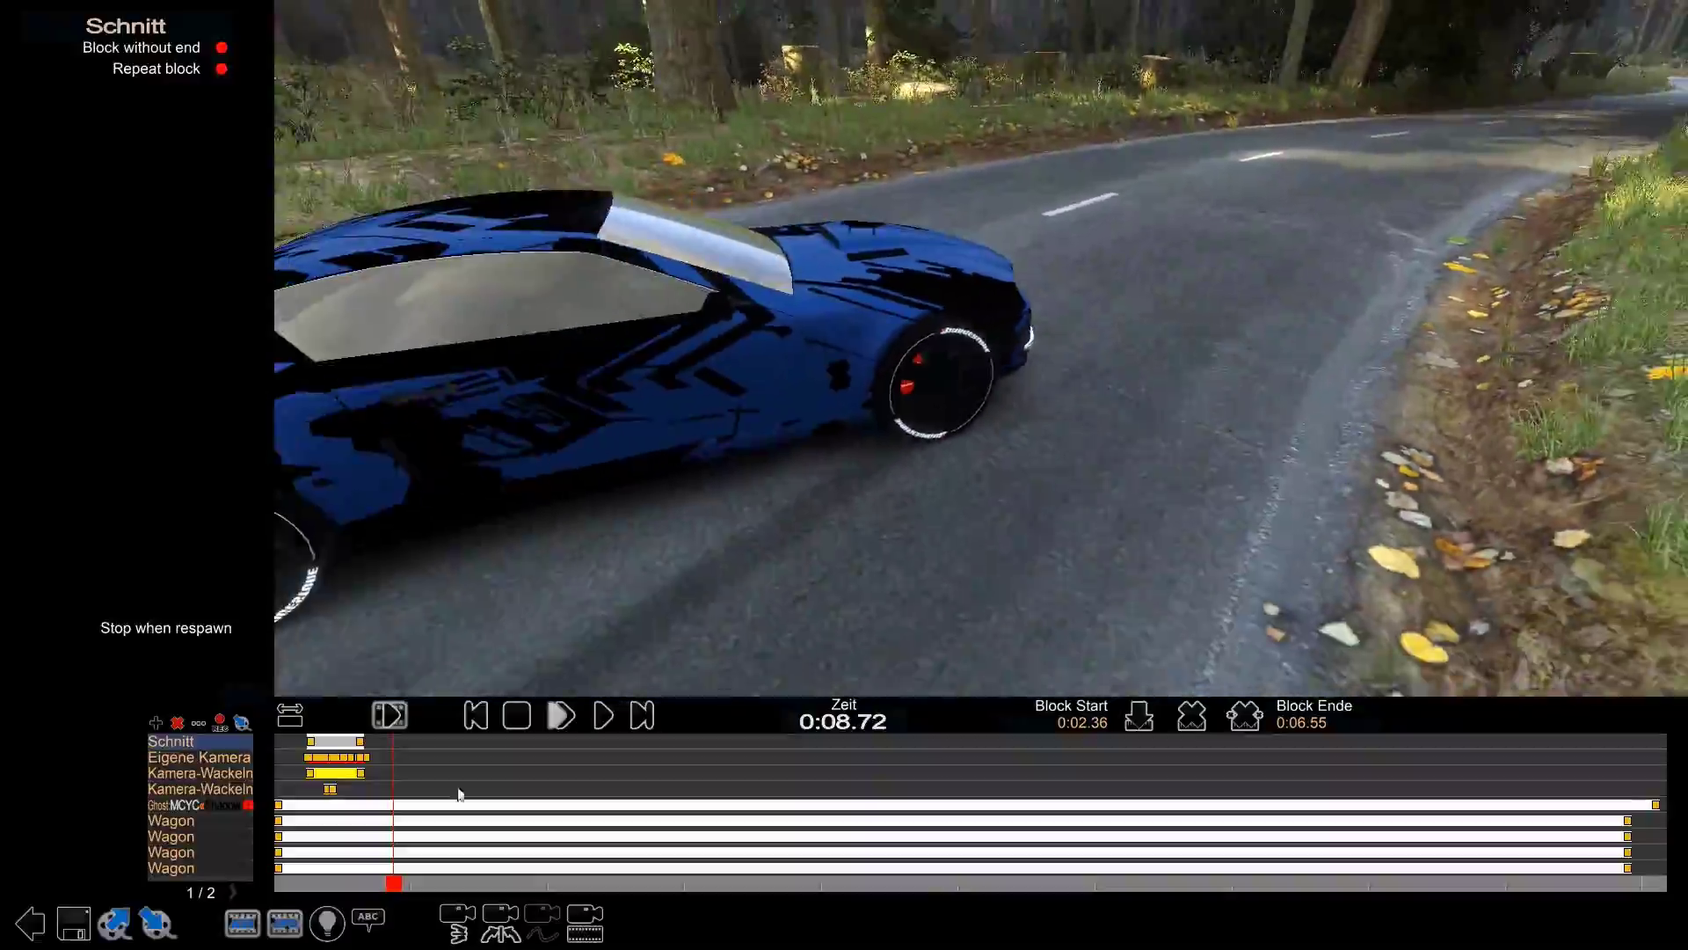
# - Play on to 0:18.62 and bring the free camera down through the trees to the car on the road
pyautogui.click(604, 714)
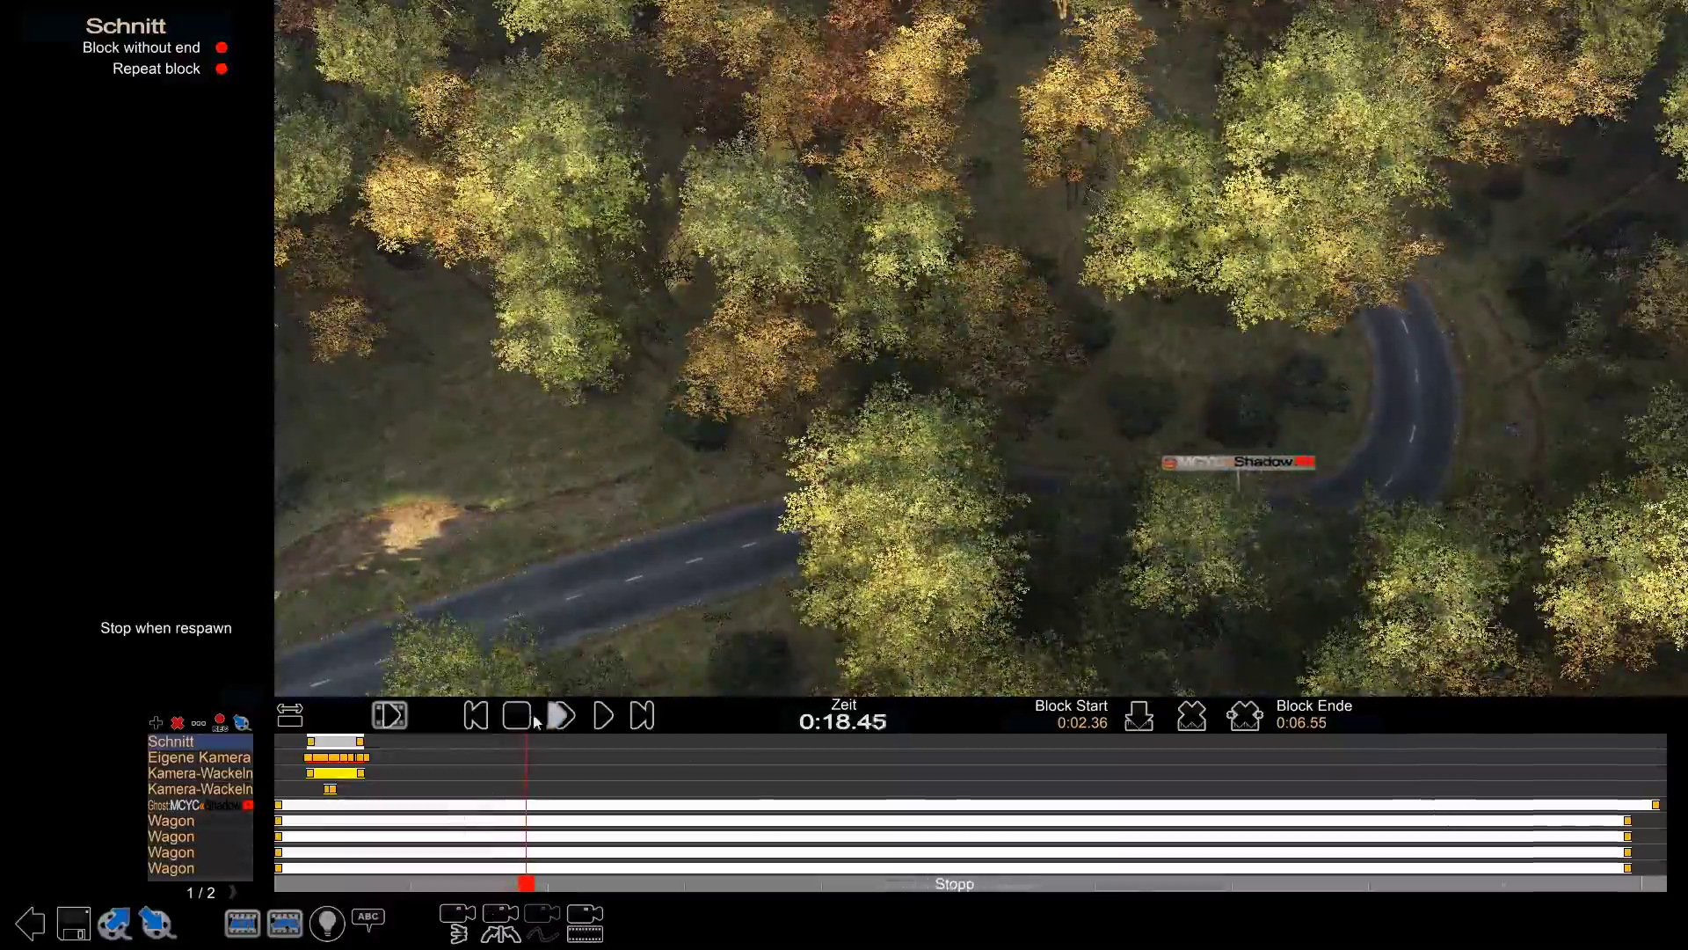
pyautogui.moveTo(785, 439); pyautogui.dragTo(1186, 476, button='right')
pyautogui.scroll(5, 1261, 521)
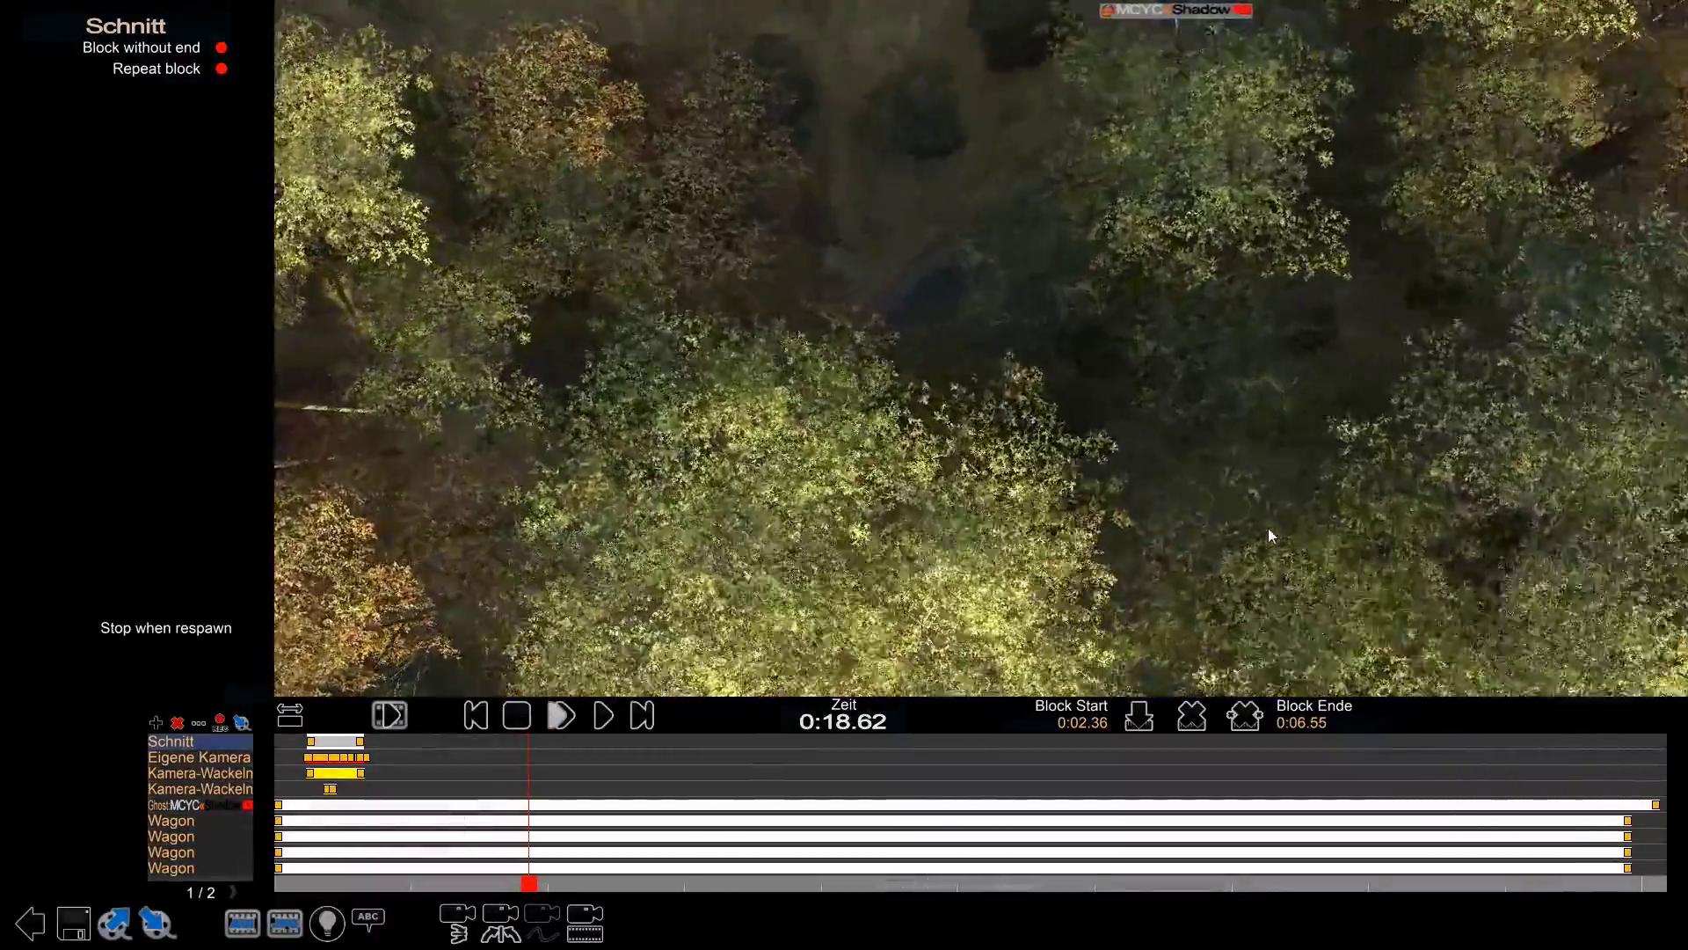
pyautogui.moveTo(1268, 527); pyautogui.dragTo(1059, 206, button='right')
pyautogui.scroll(3, 846, 393)
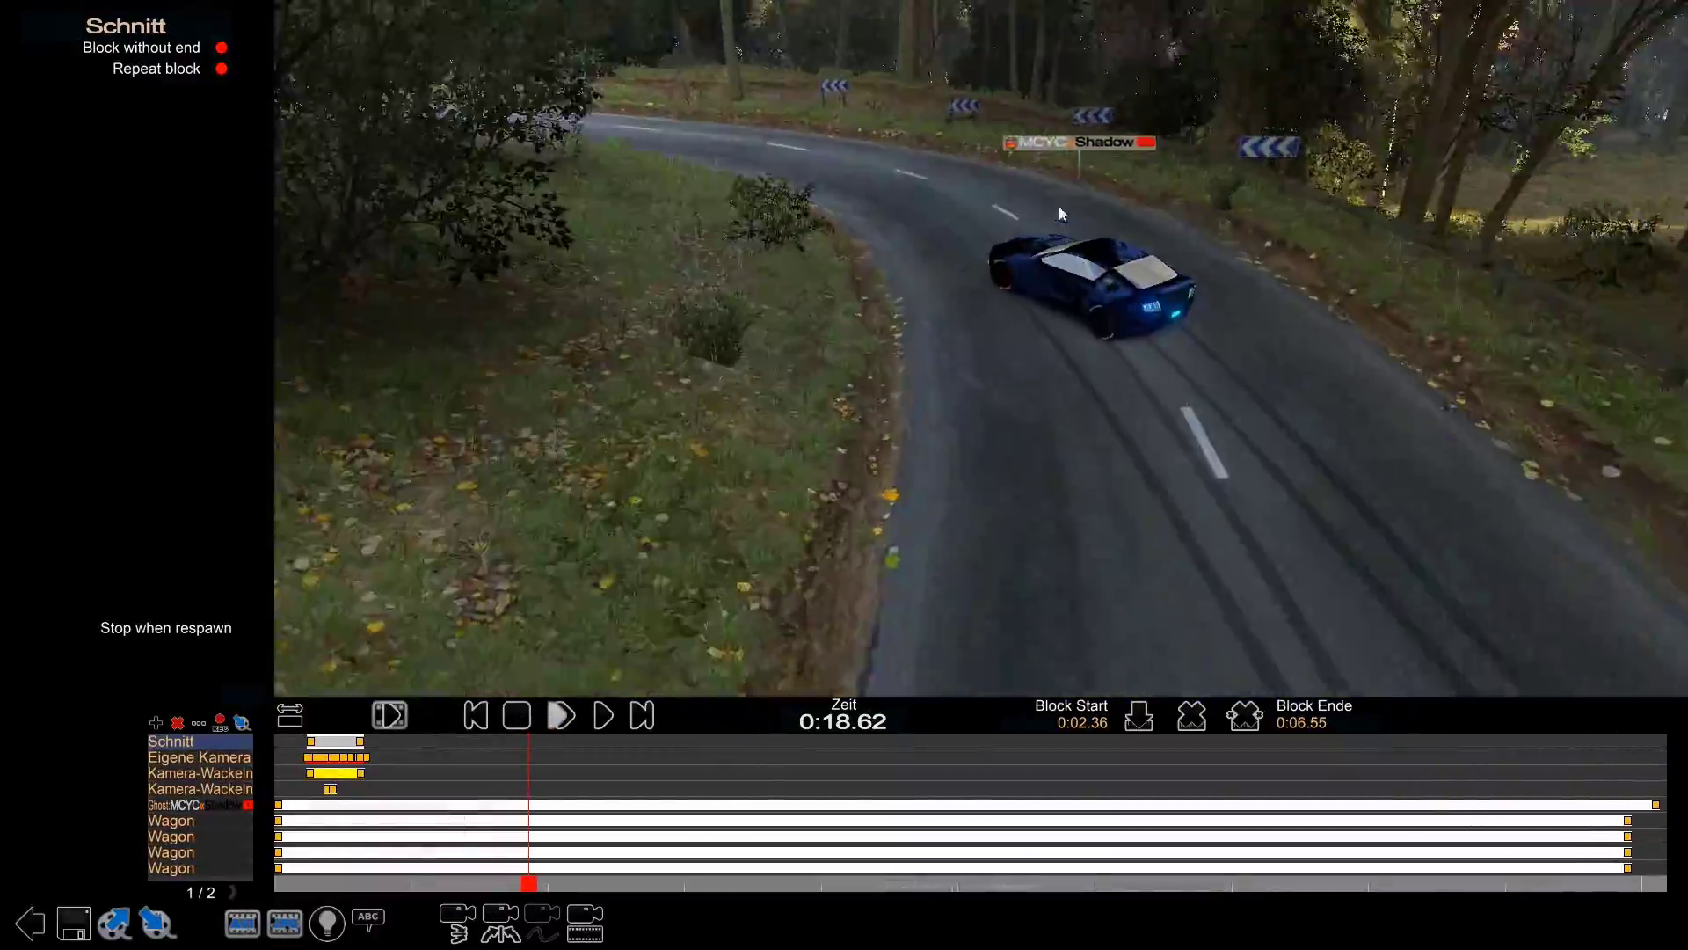
# - Set the time to 0:18.22 and place the free camera low on the road, closely framing the car's front
pyautogui.moveTo(891, 277); pyautogui.dragTo(366, 220, button='right')
pyautogui.scroll(3, 365, 220)
pyautogui.moveTo(366, 220); pyautogui.dragTo(886, 335)
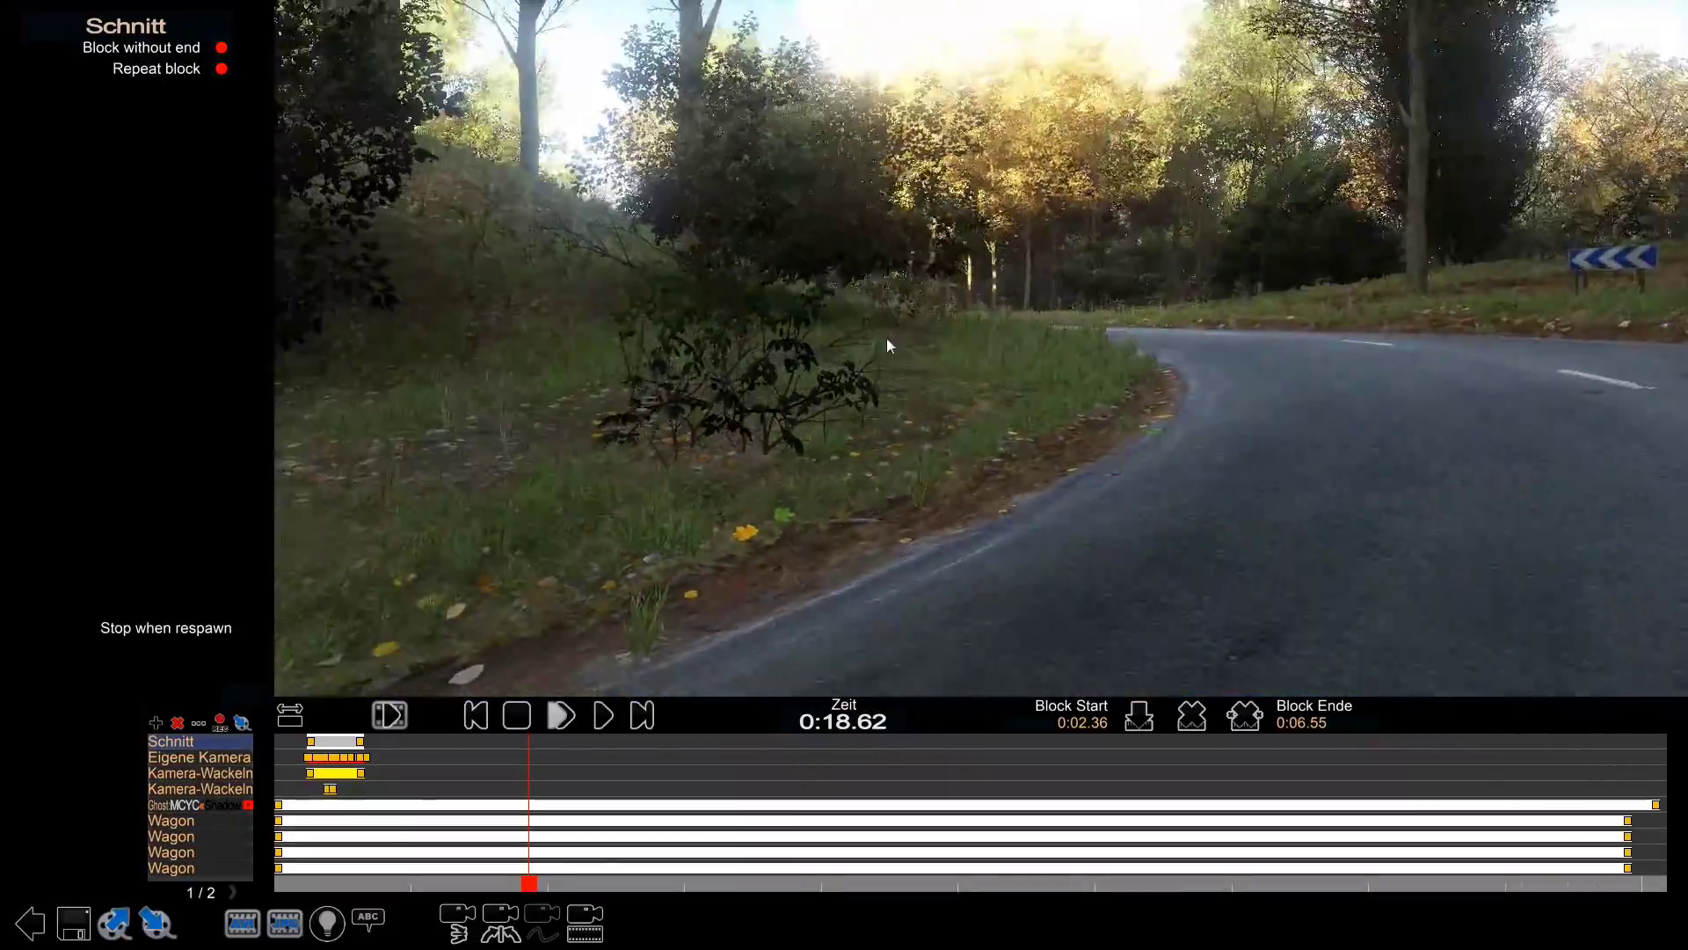
pyautogui.moveTo(887, 336); pyautogui.dragTo(721, 457, button='right')
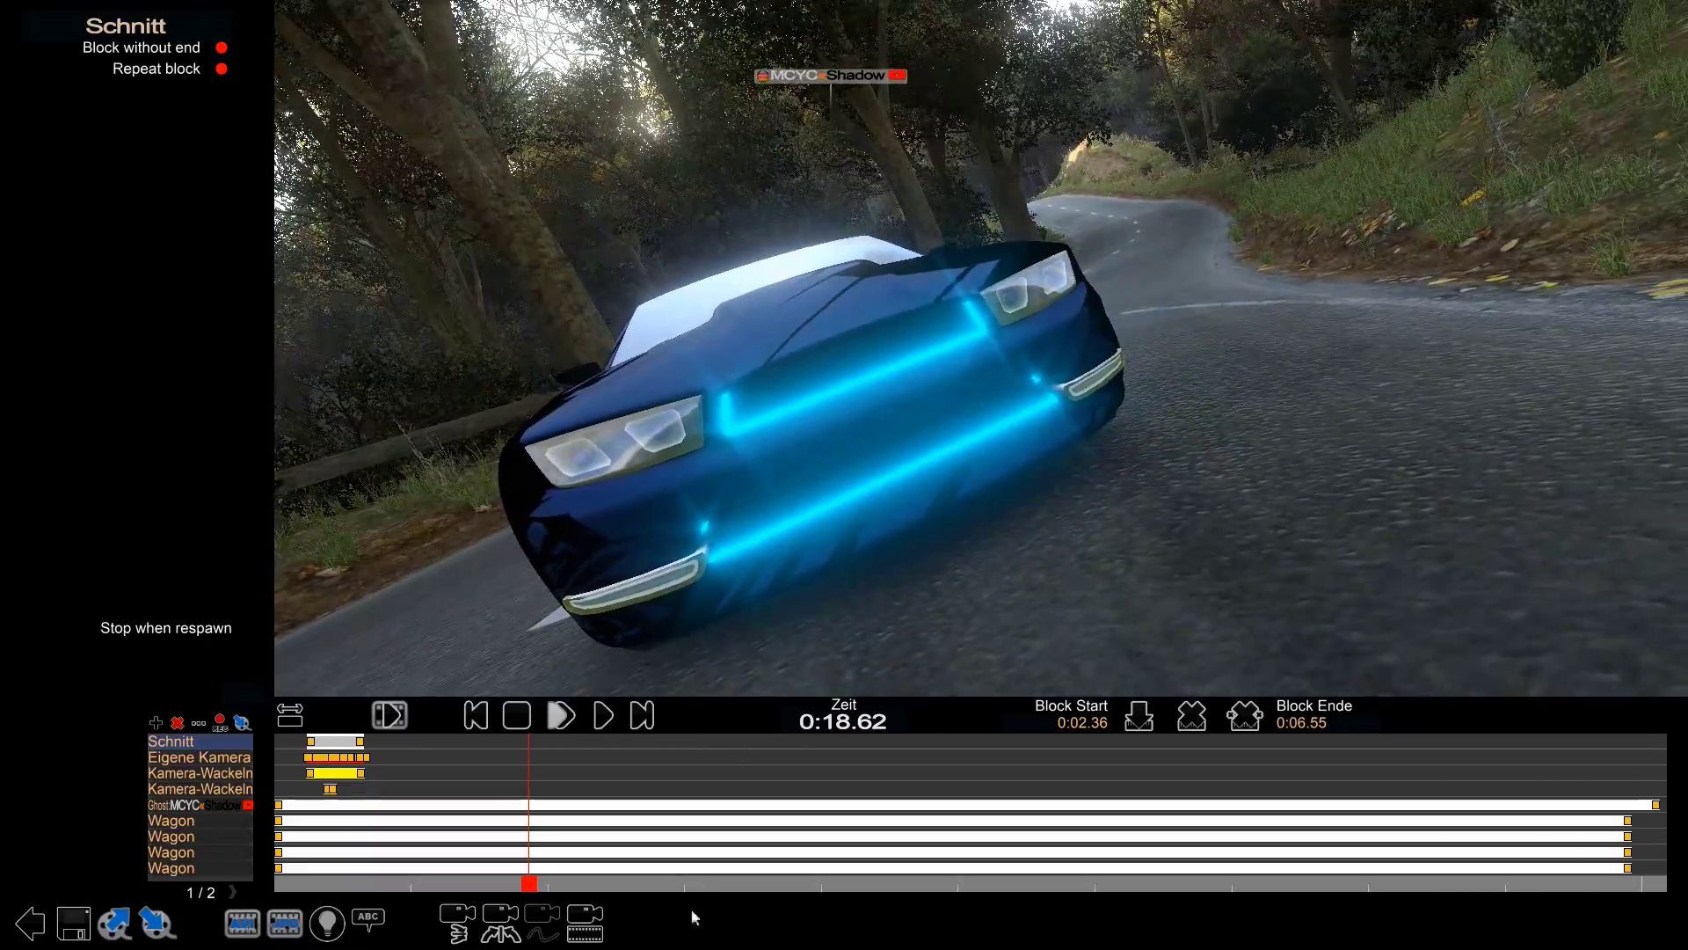
pyautogui.moveTo(526, 883); pyautogui.dragTo(524, 883)
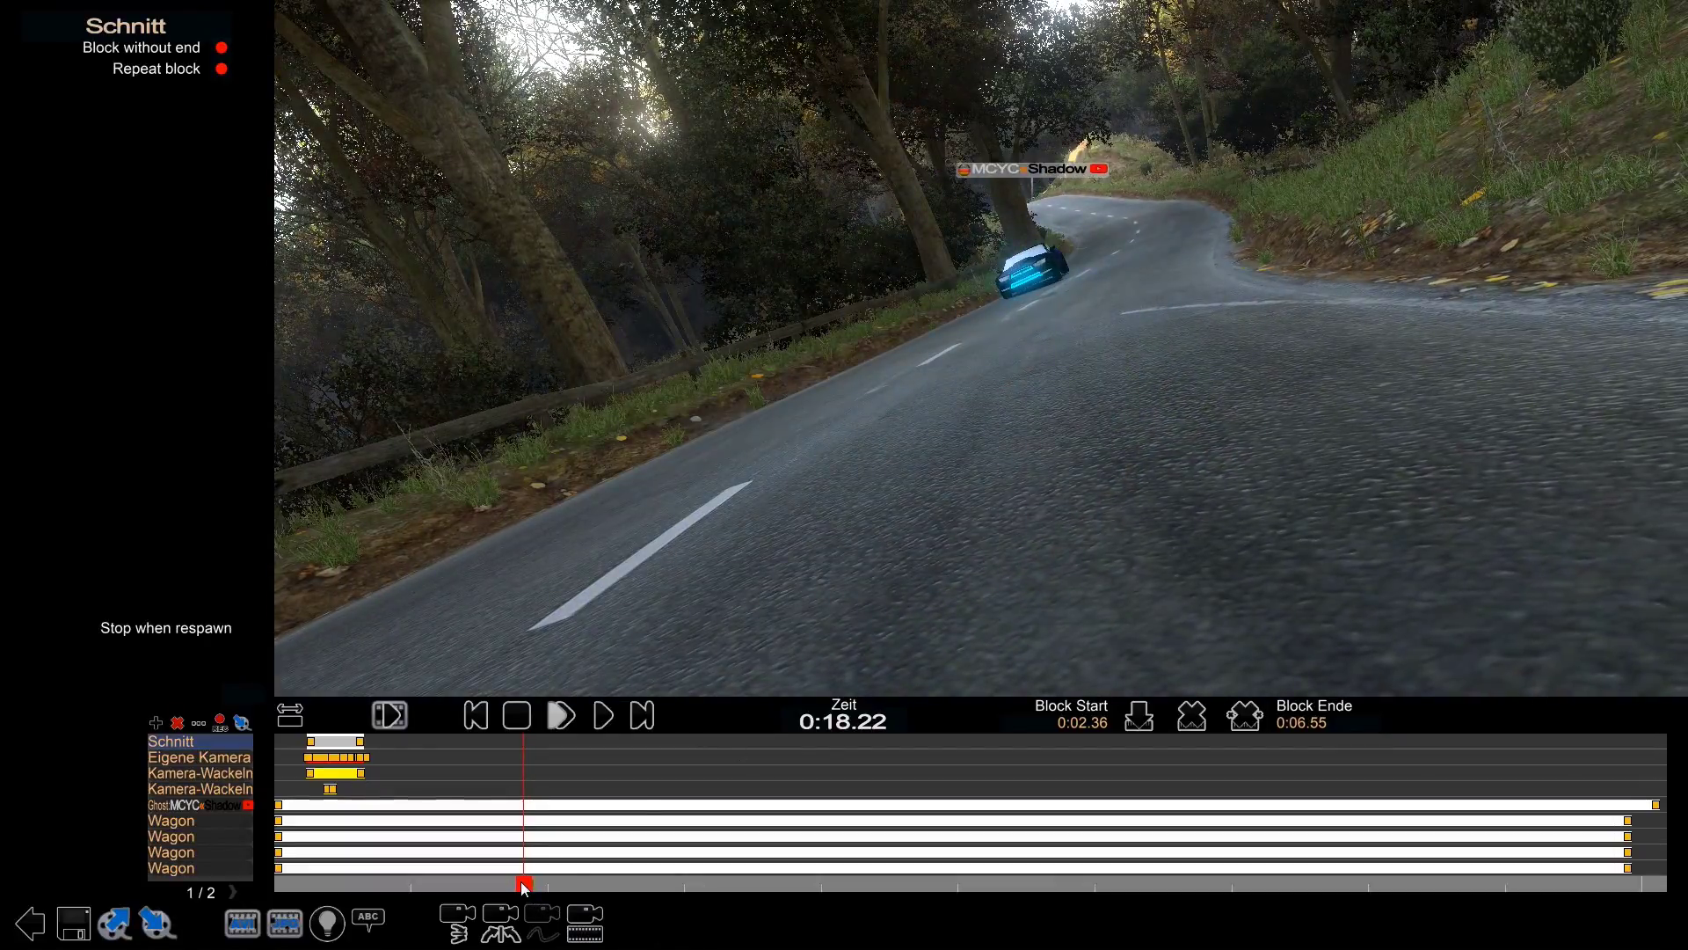
pyautogui.moveTo(866, 491); pyautogui.dragTo(837, 547, button='right')
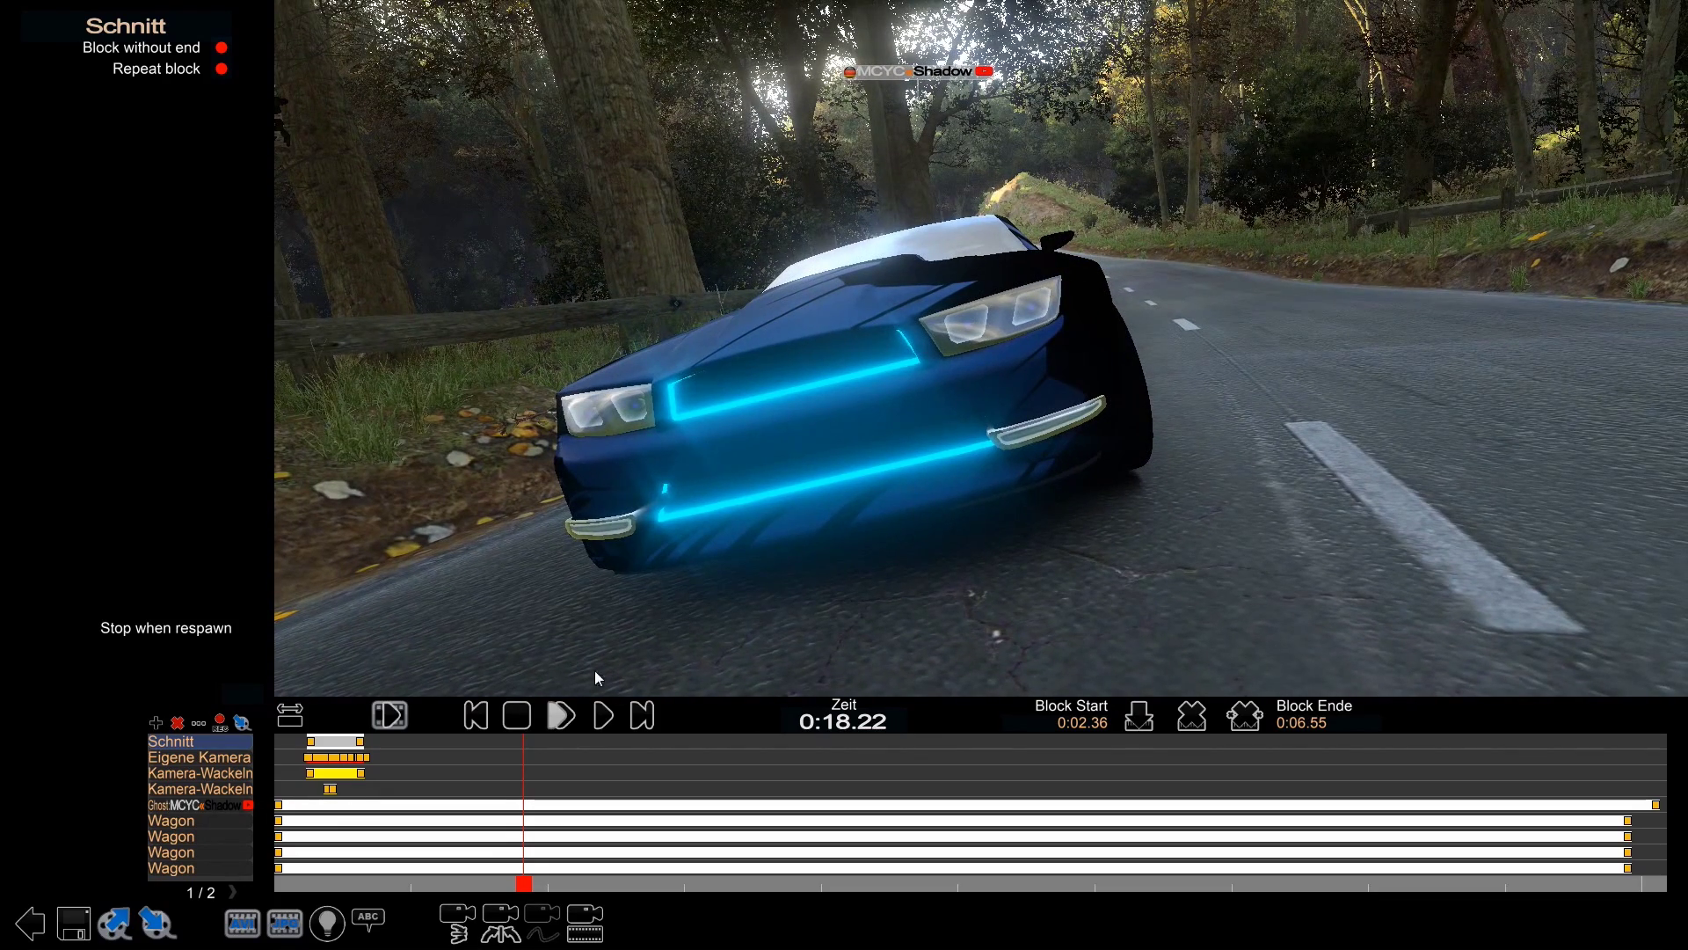
pyautogui.click(157, 723)
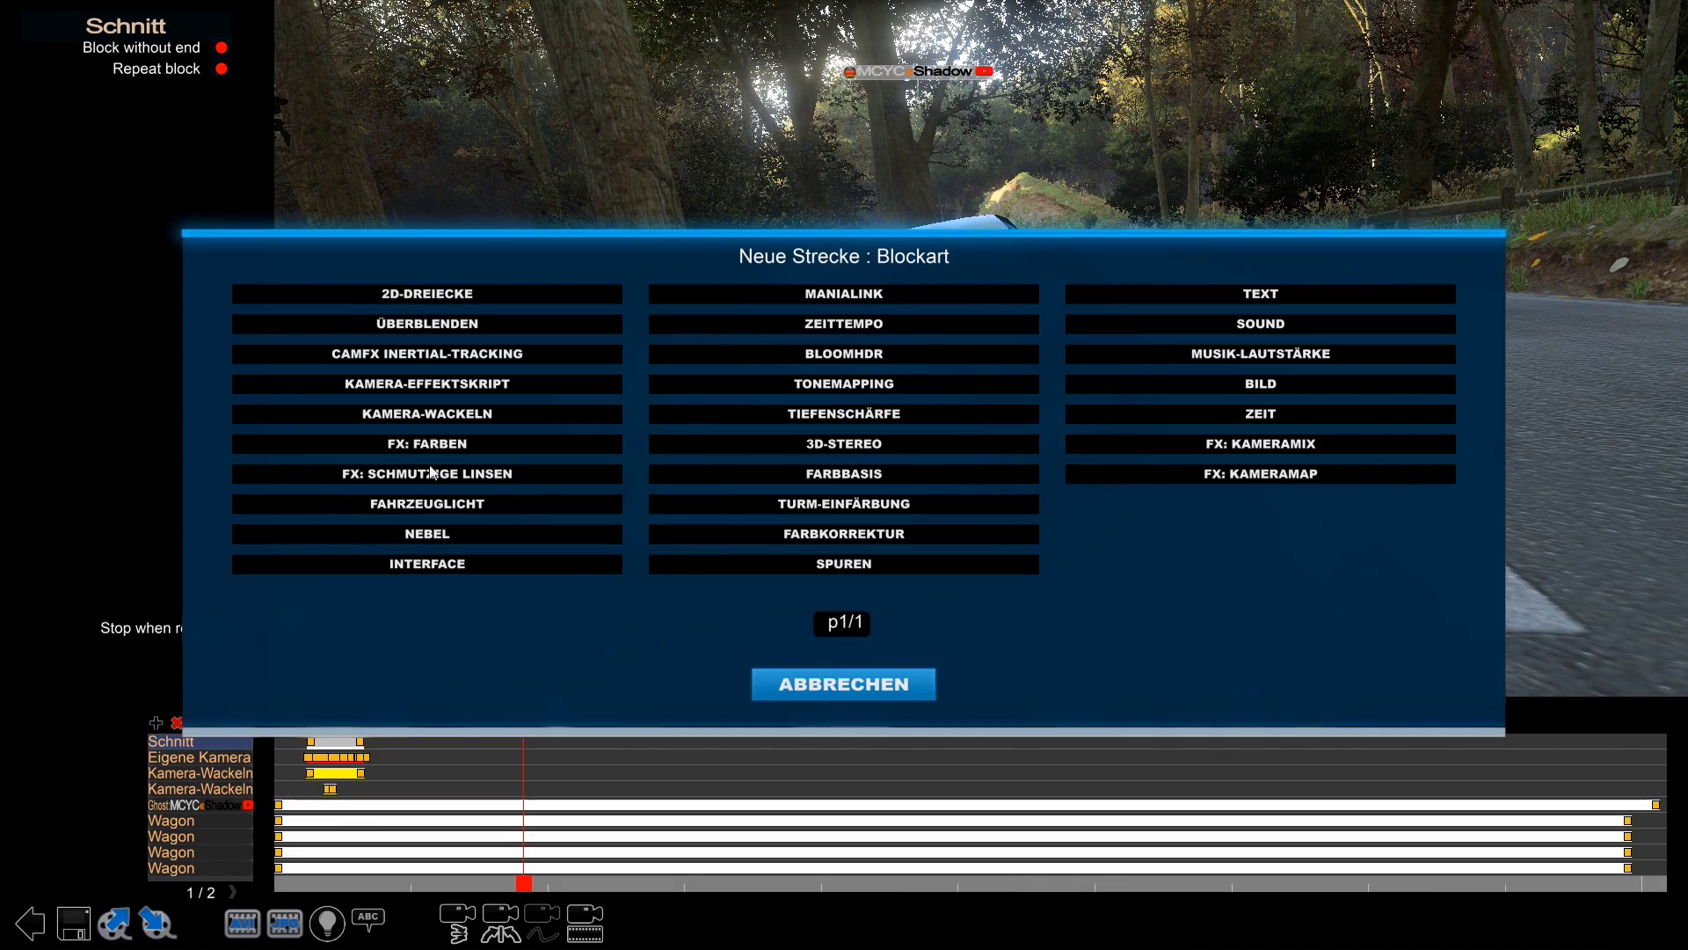
pyautogui.click(446, 415)
pyautogui.click(157, 722)
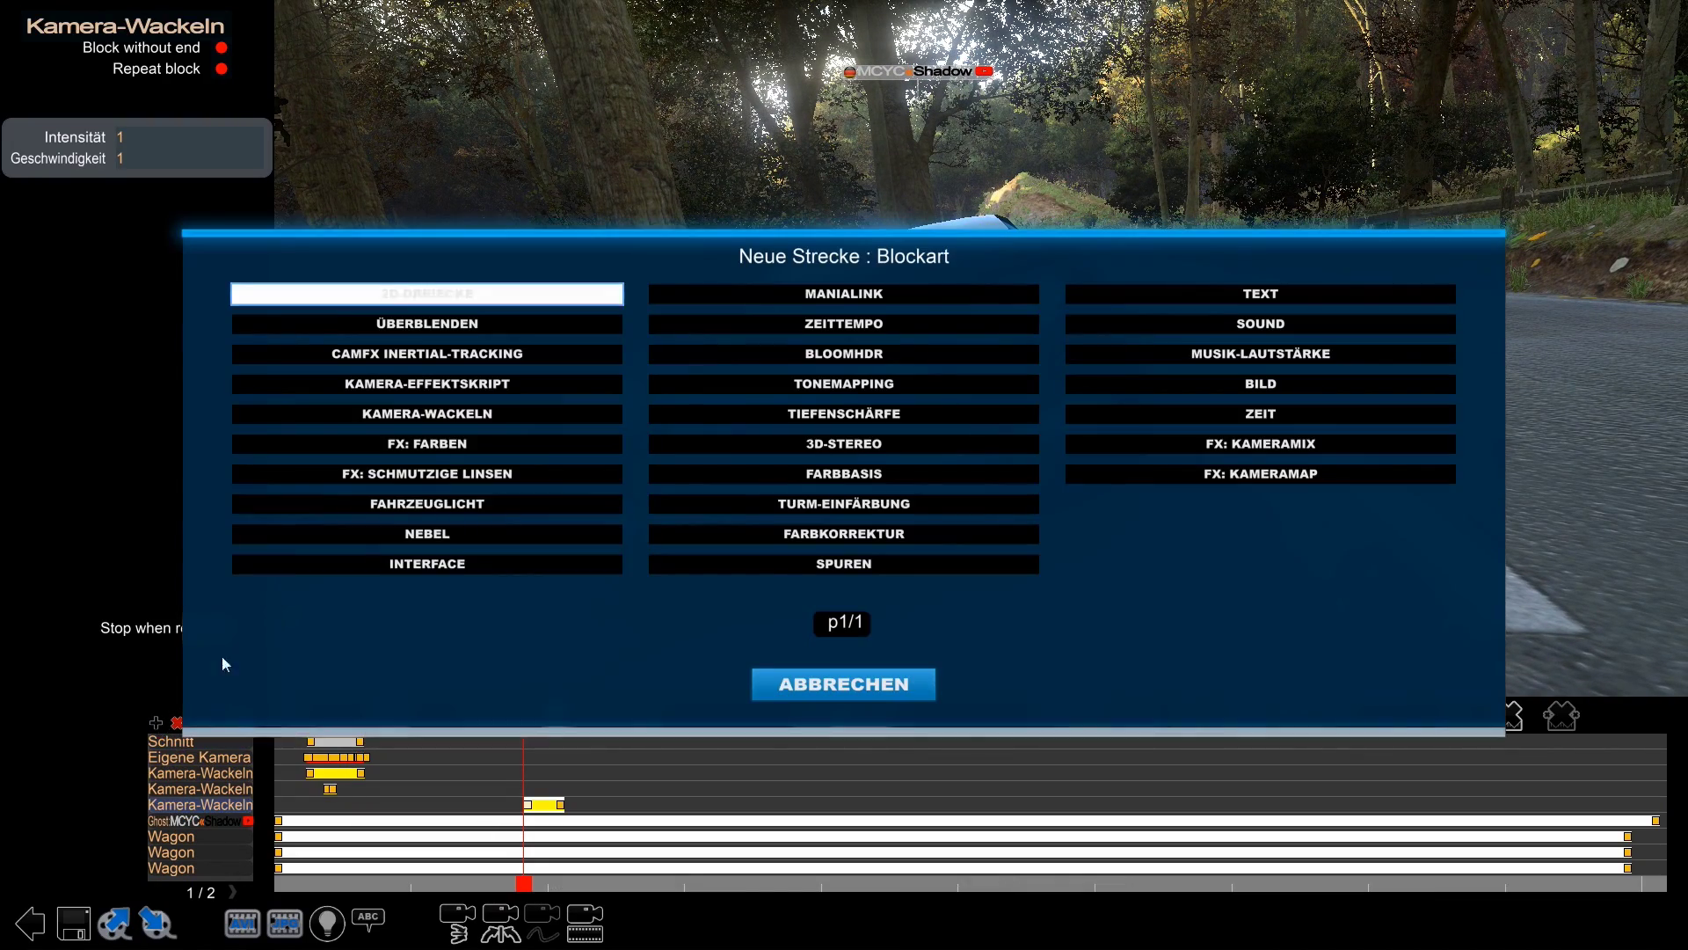
pyautogui.click(888, 690)
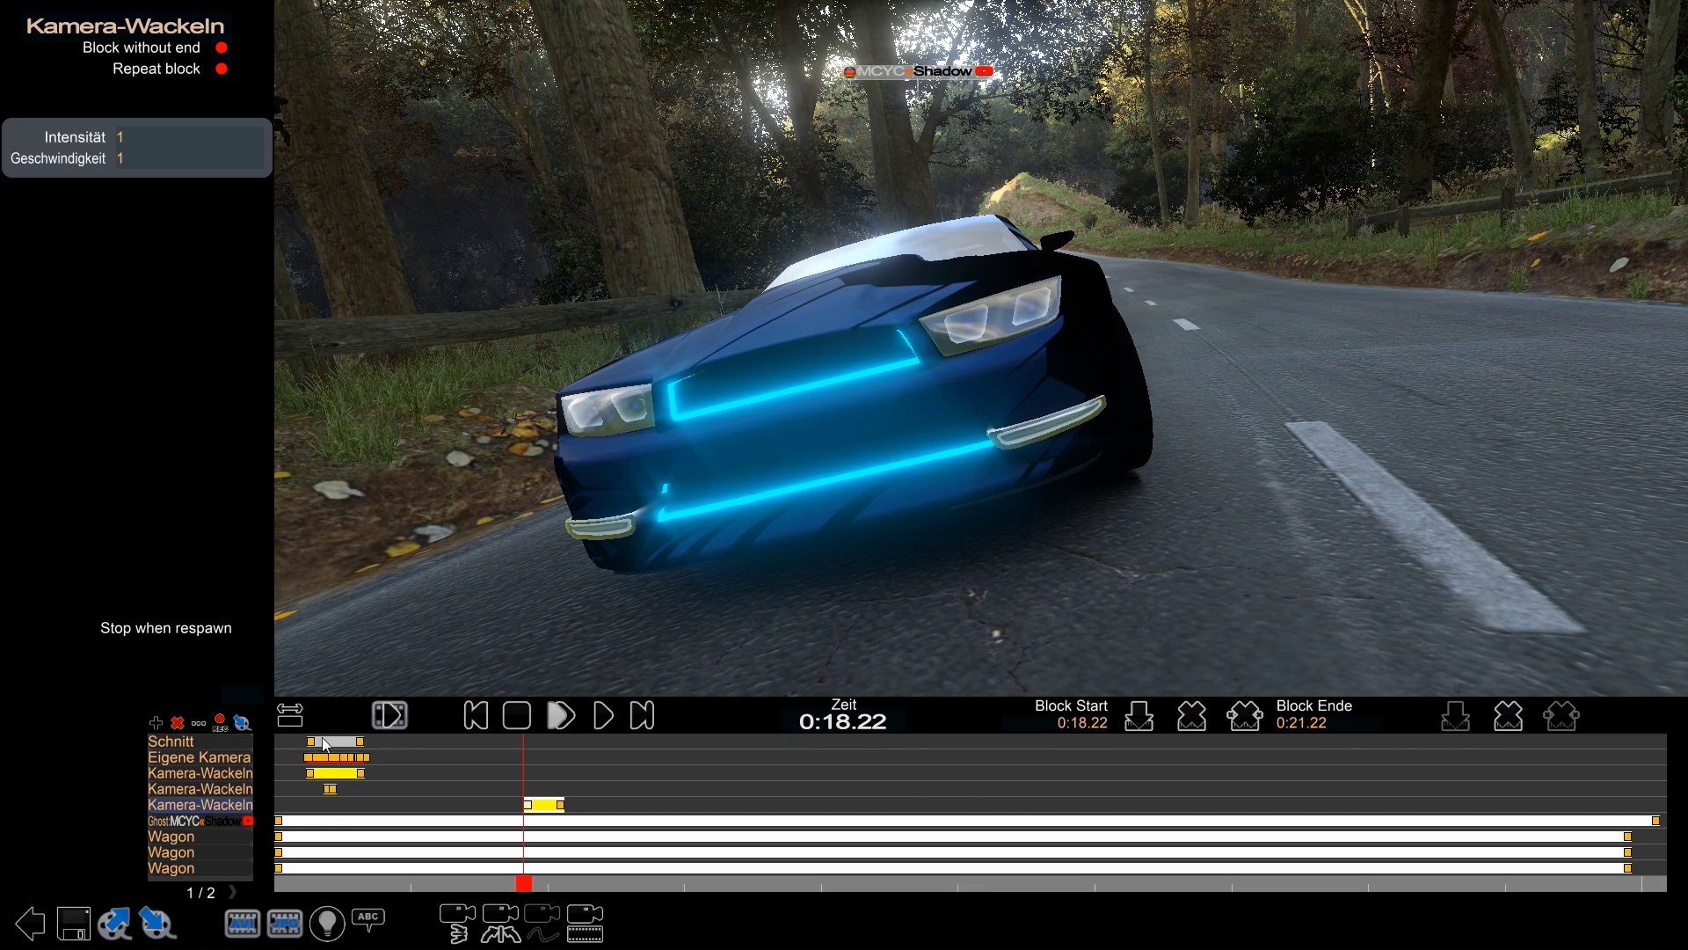
pyautogui.click(222, 760)
pyautogui.click(206, 806)
pyautogui.click(178, 722)
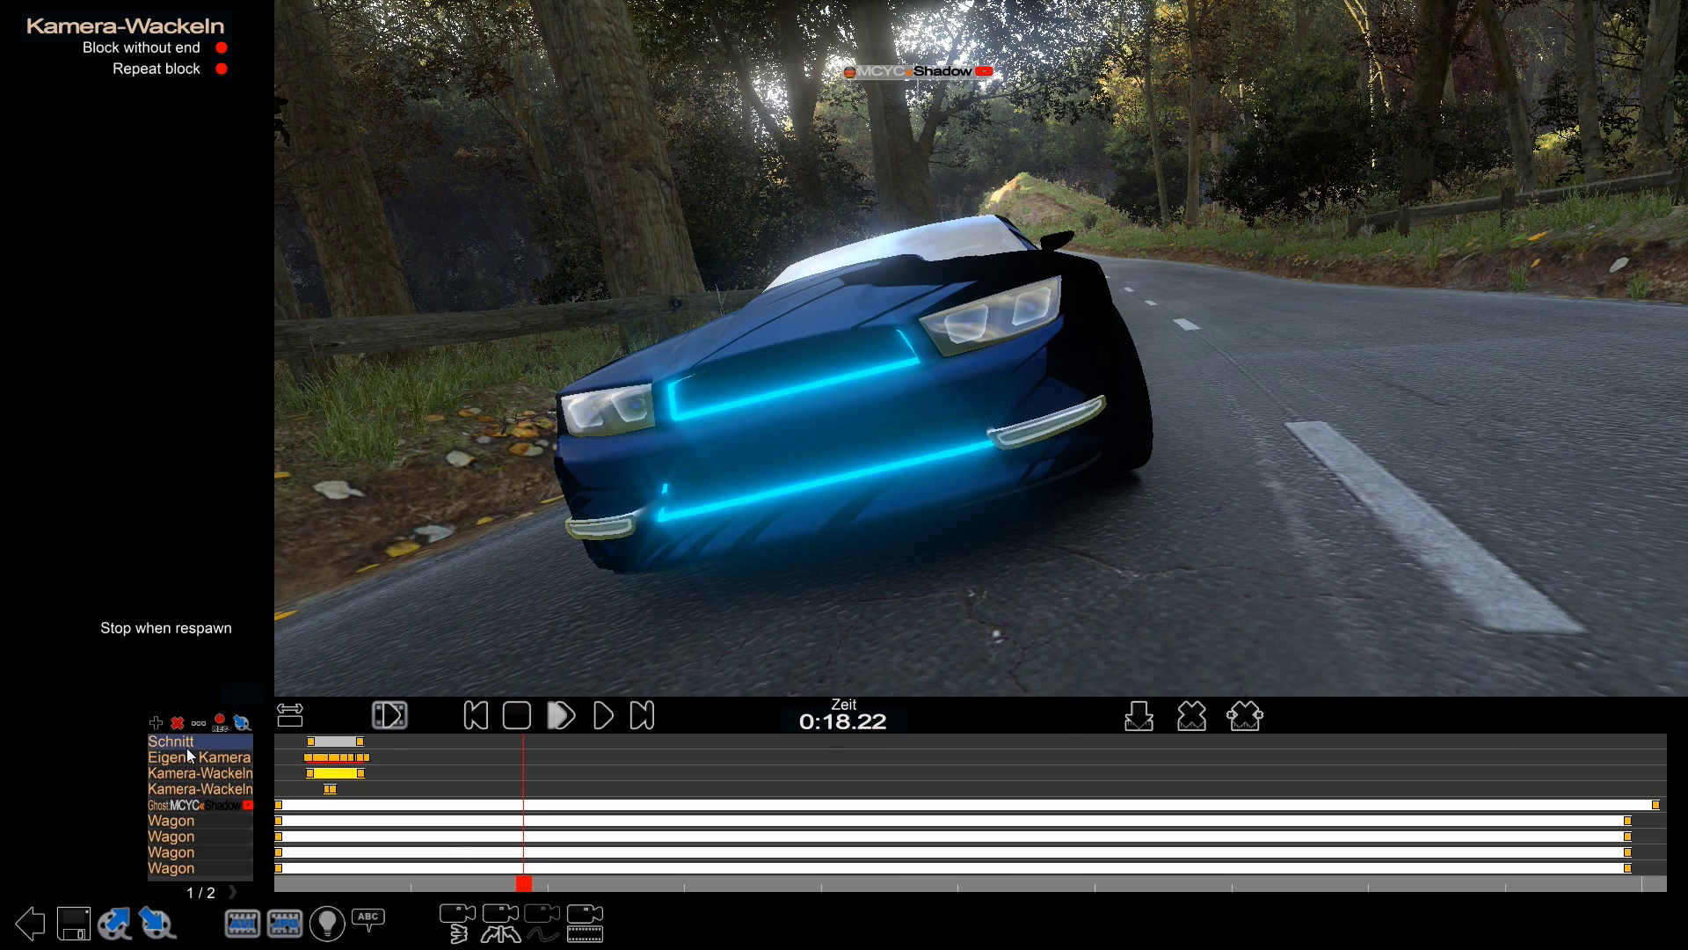
# - Insert another Eigene Kamera block at 0:18.22 in the existing Eigene Kamera track
pyautogui.click(192, 760)
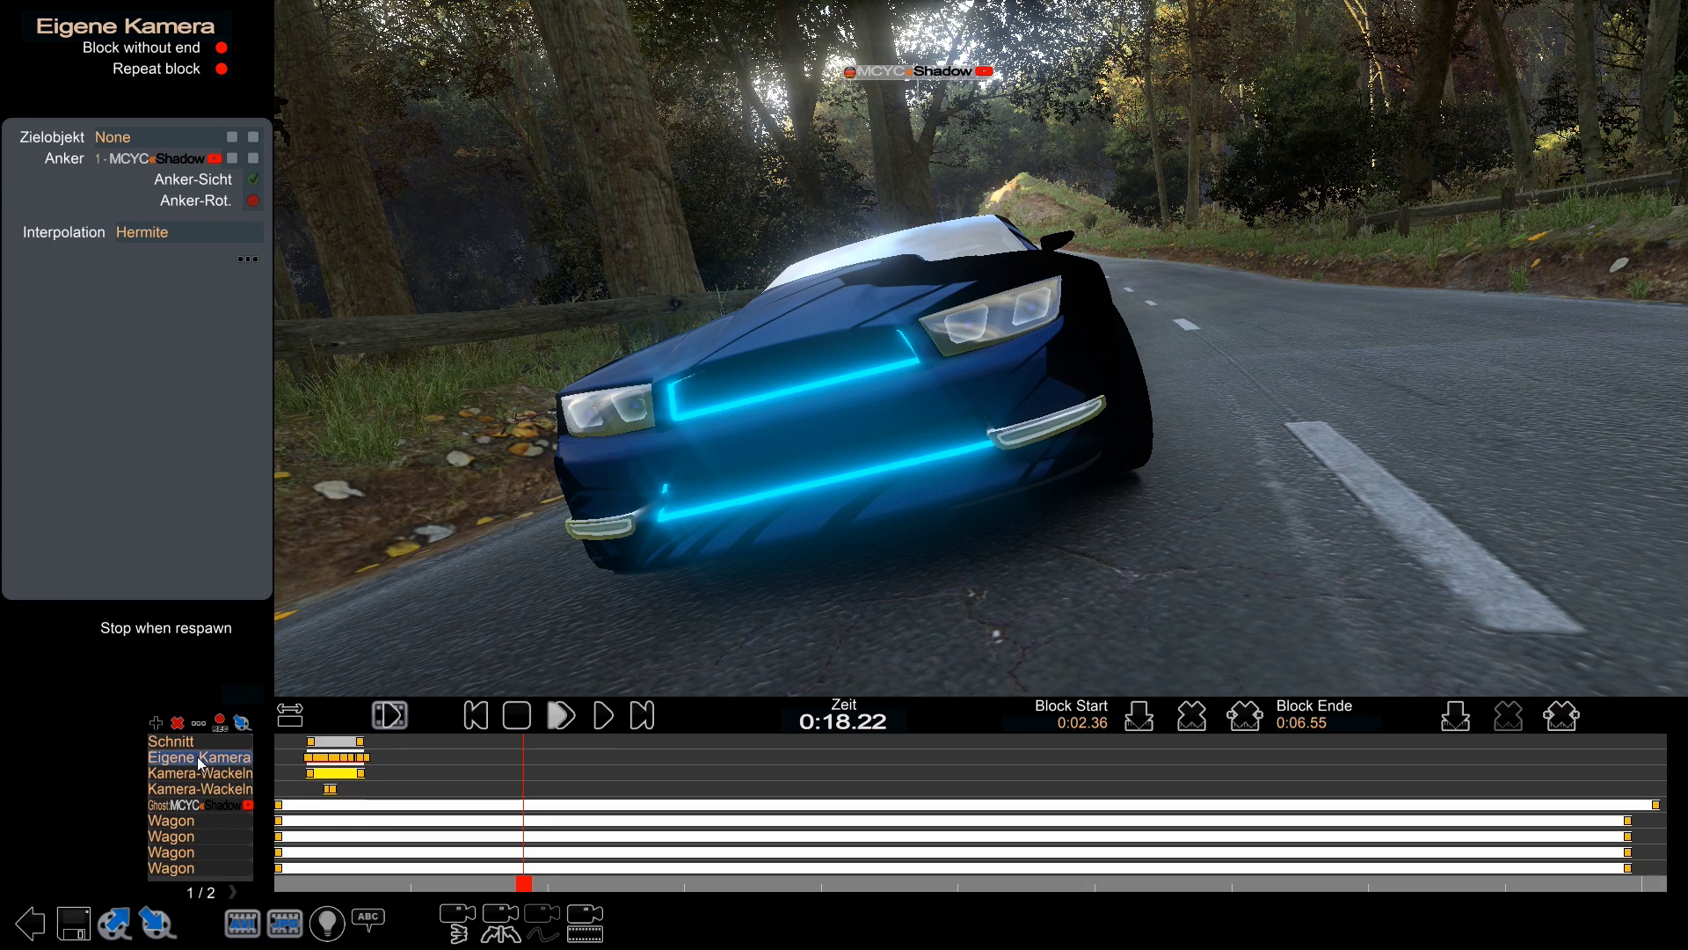
pyautogui.click(308, 763)
pyautogui.click(1142, 718)
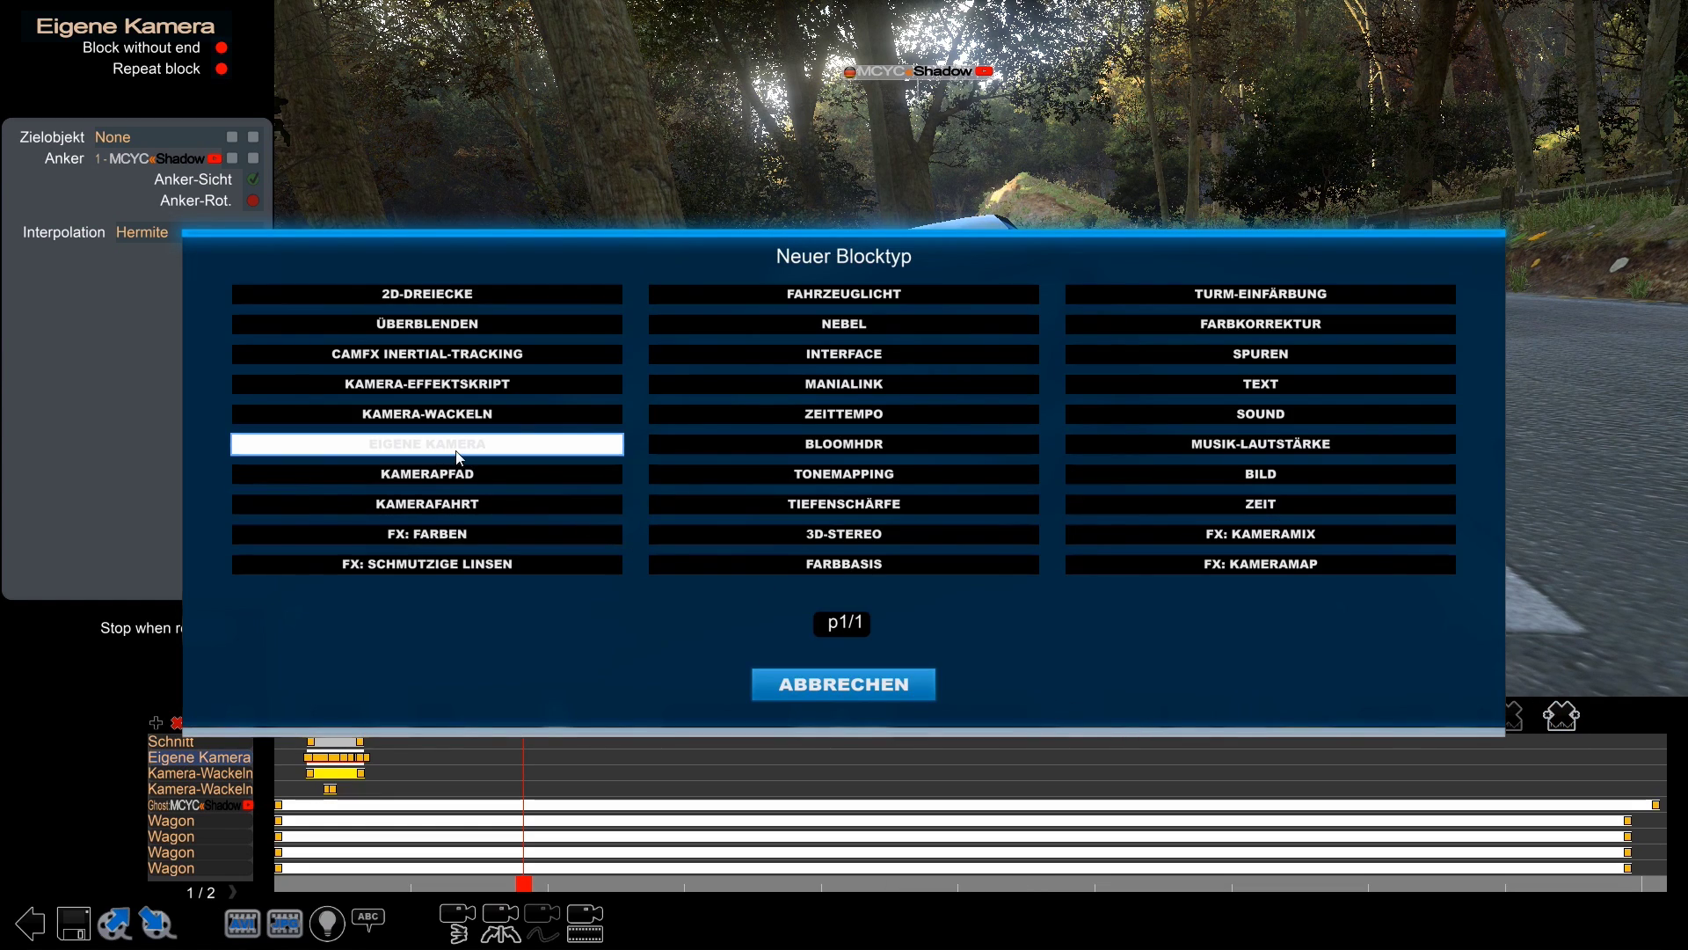
pyautogui.click(427, 445)
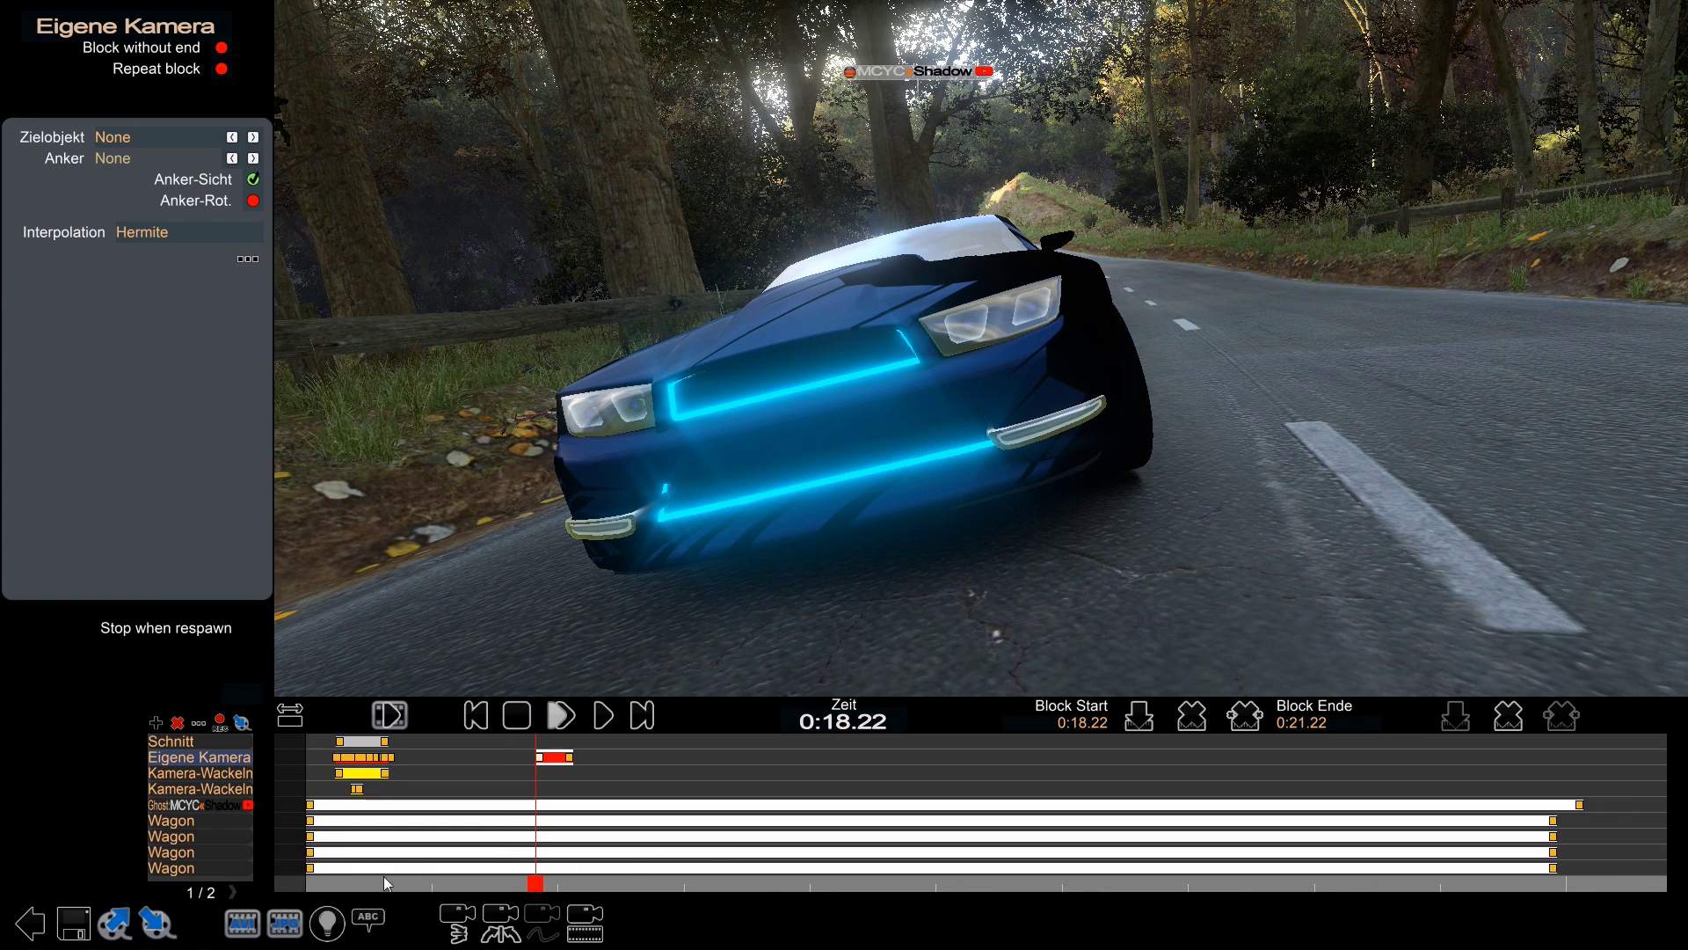
pyautogui.scroll(3, 383, 875)
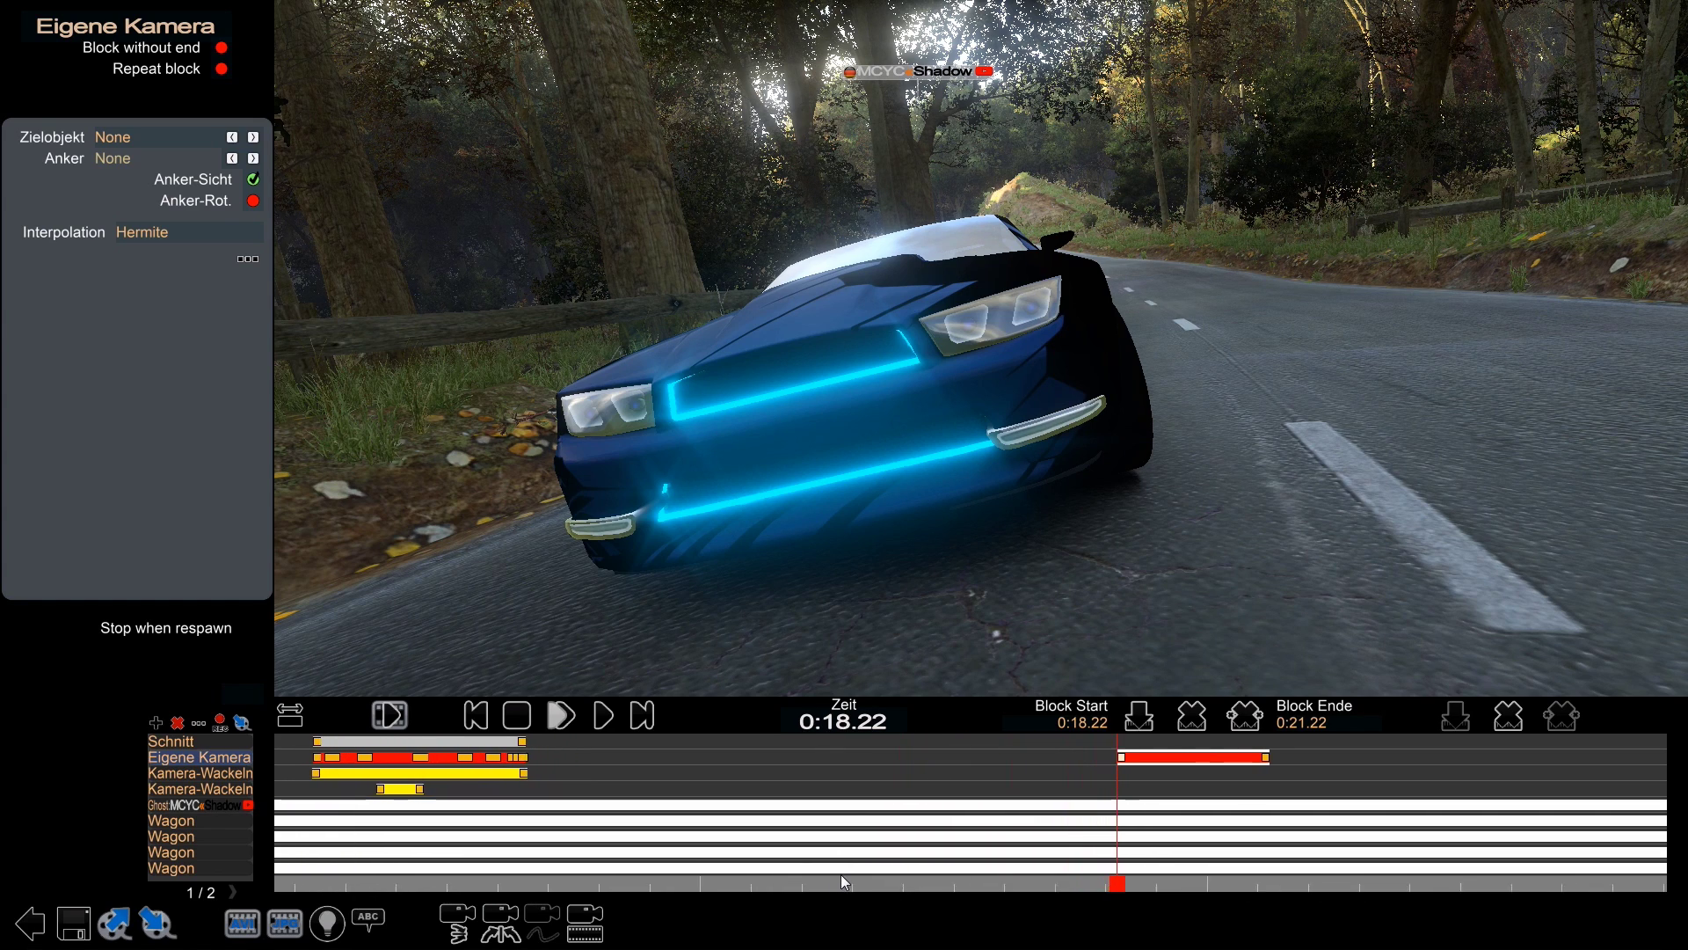
pyautogui.scroll(1, 849, 871)
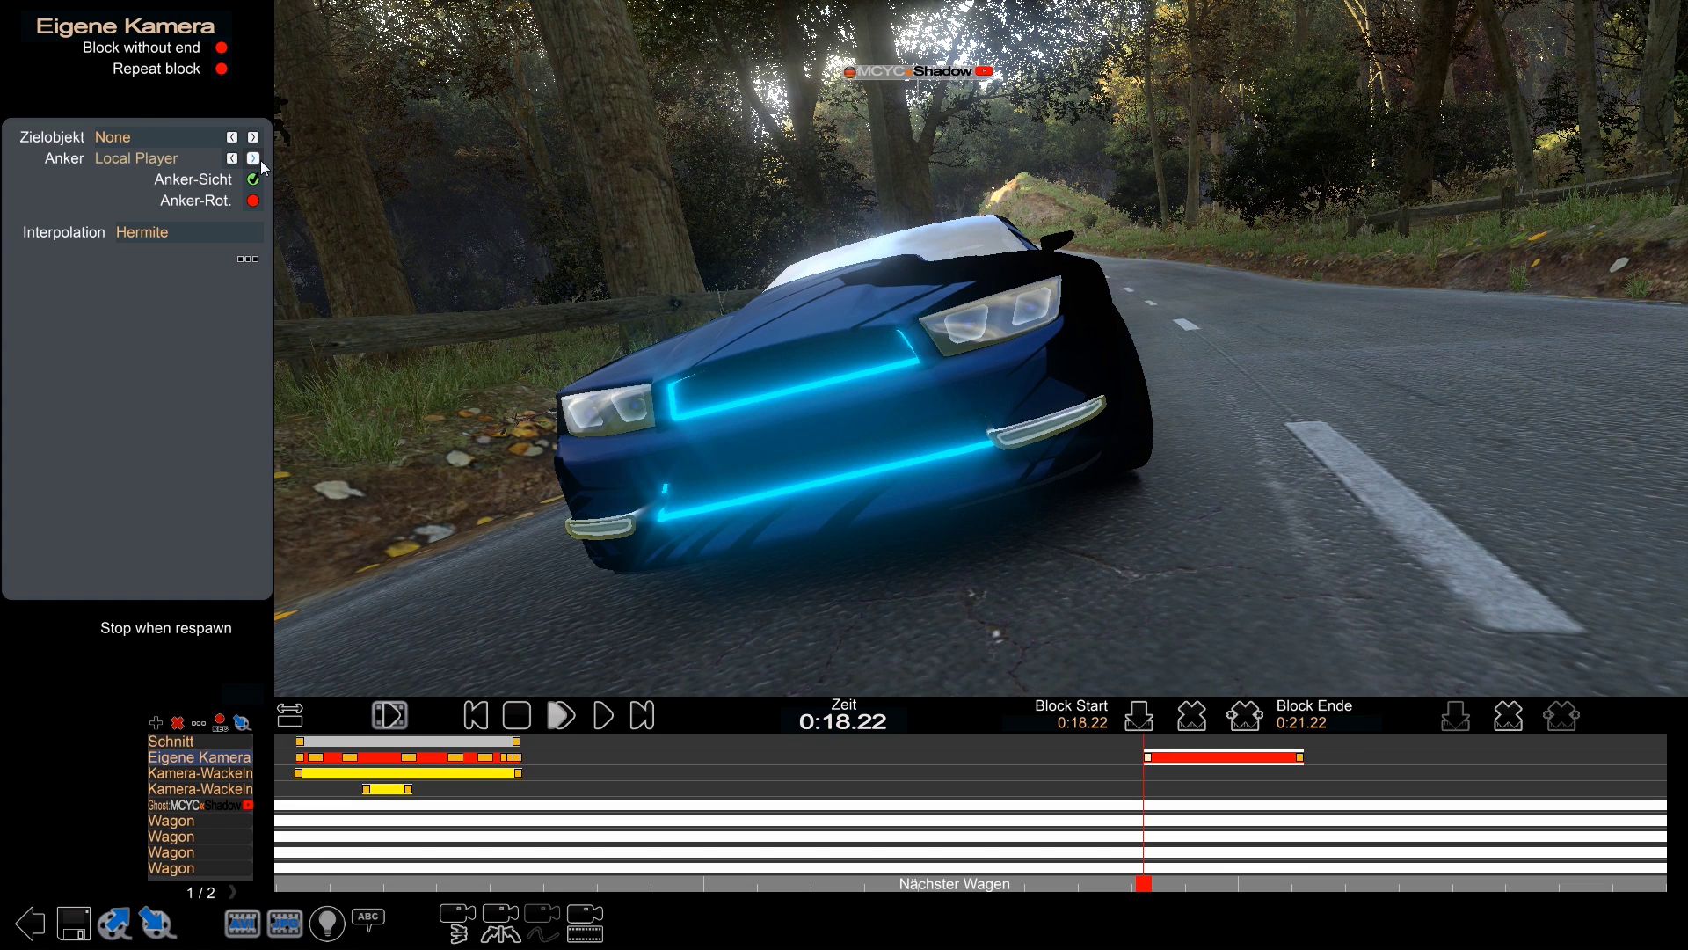
# - Preview the first Eigene Kamera block from its 0:06.33 keyframe to just past its end at 0:06.65 in the replay camera view
pyautogui.click(511, 757)
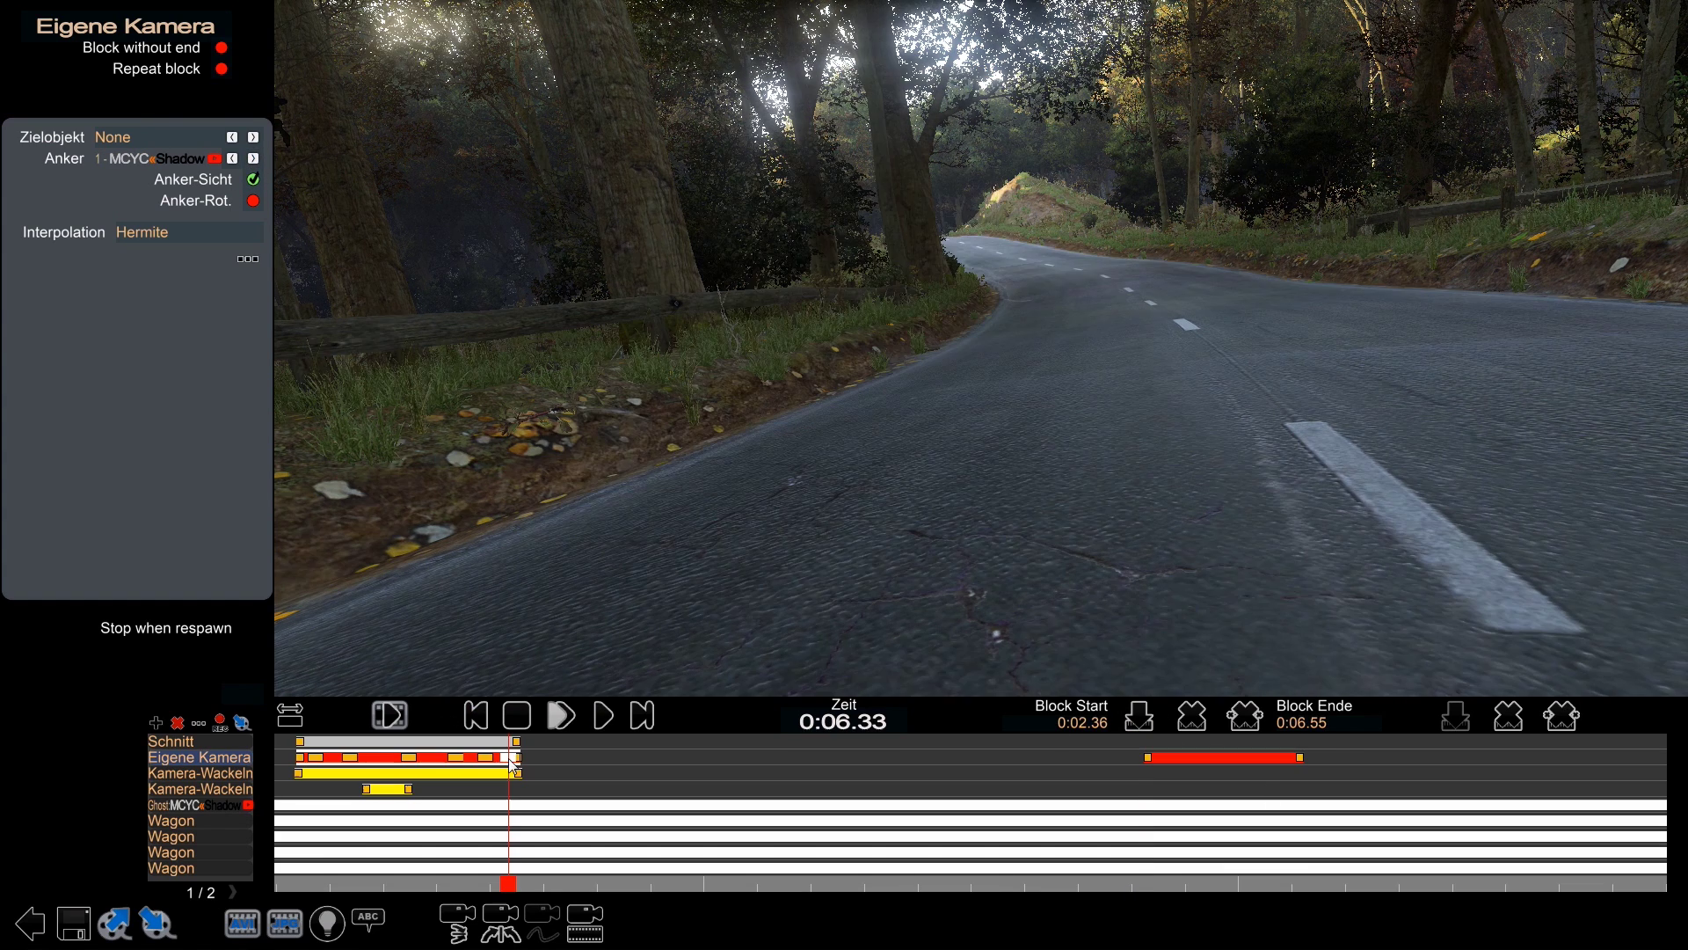
pyautogui.click(589, 932)
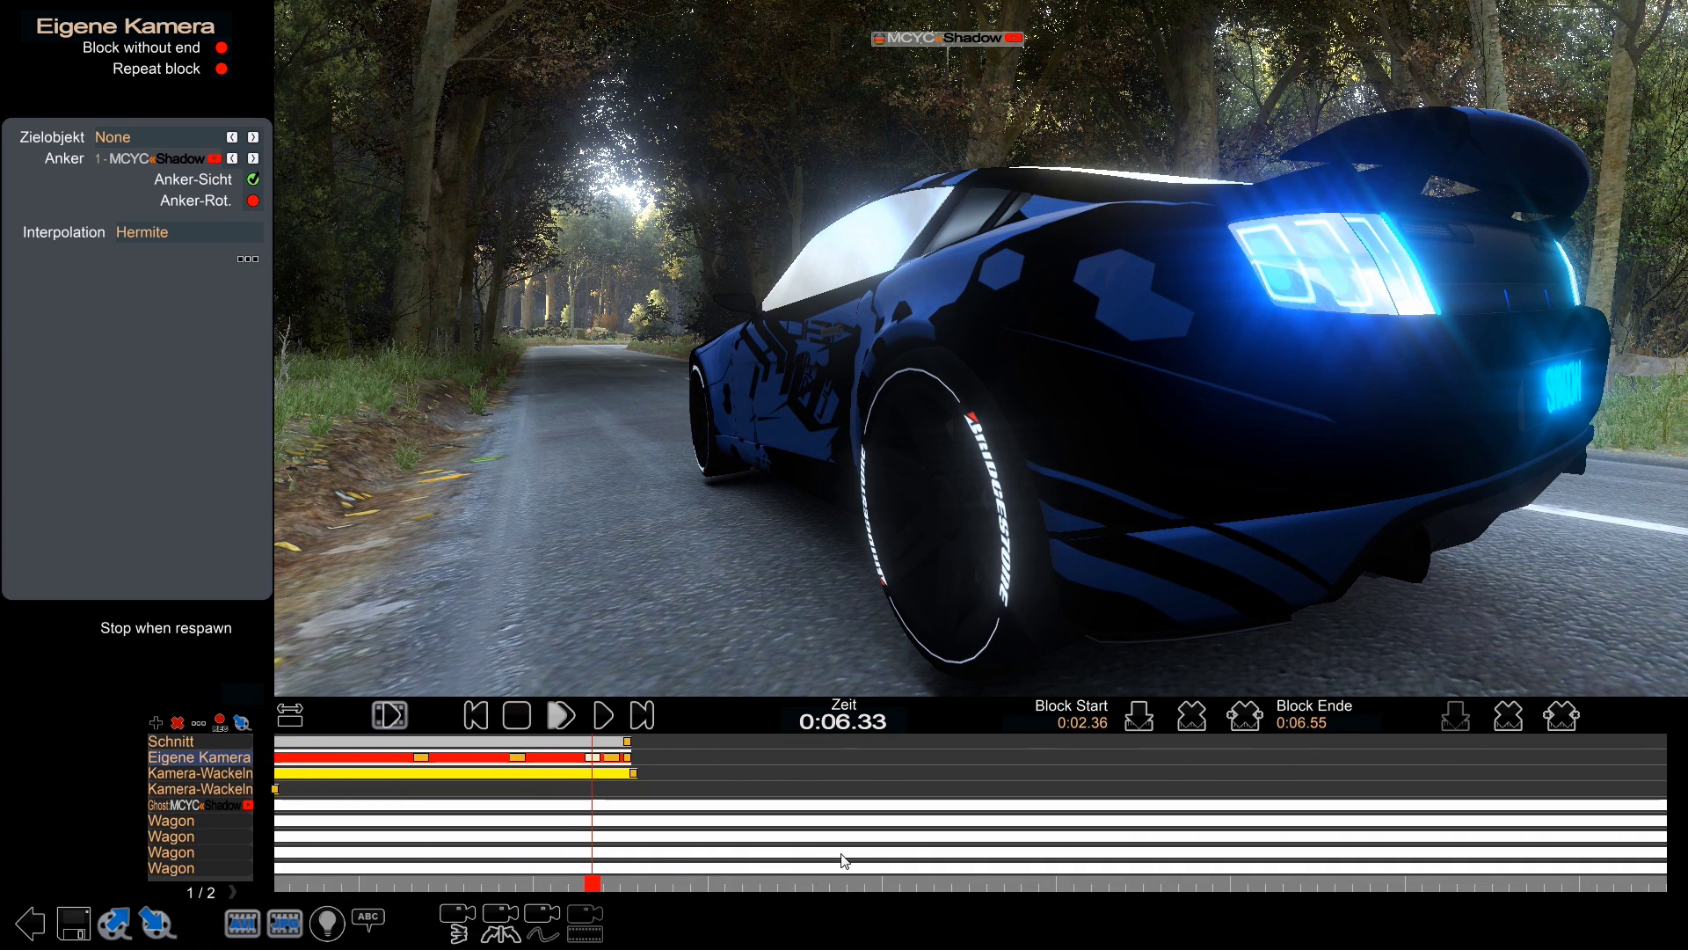
pyautogui.moveTo(588, 890); pyautogui.dragTo(651, 876)
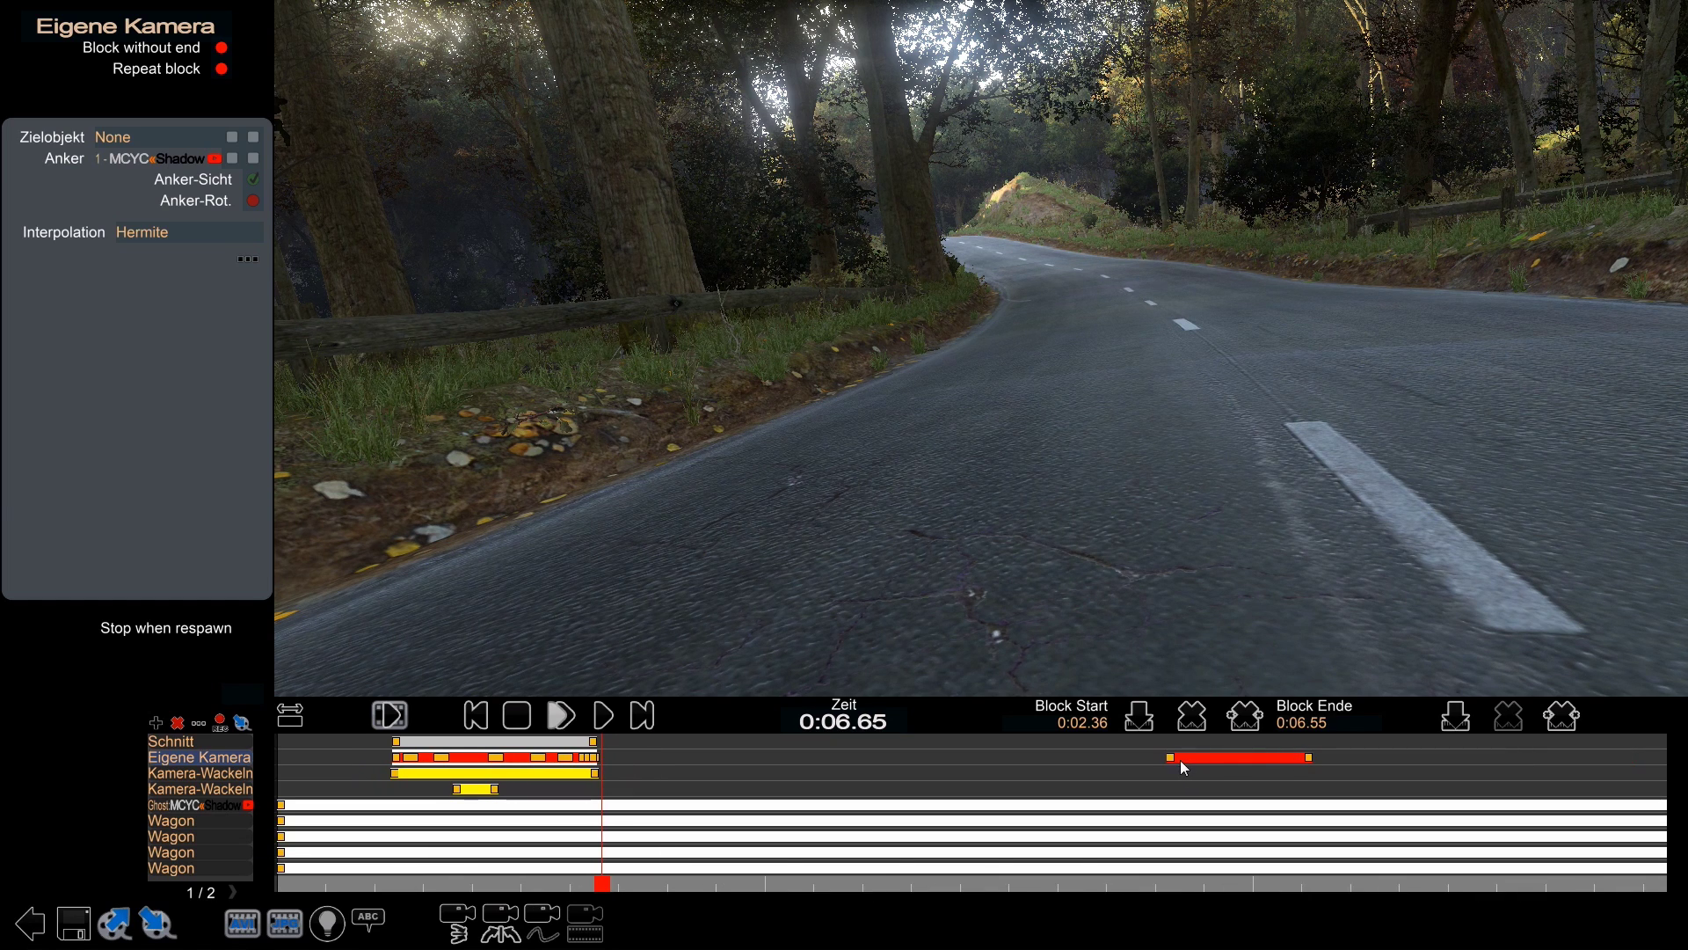
# - Anchor the second Eigene Kamera block's end keyframe at 0:21.22 to the car's ghost and frame the front wheel from low alongside
pyautogui.click(1171, 758)
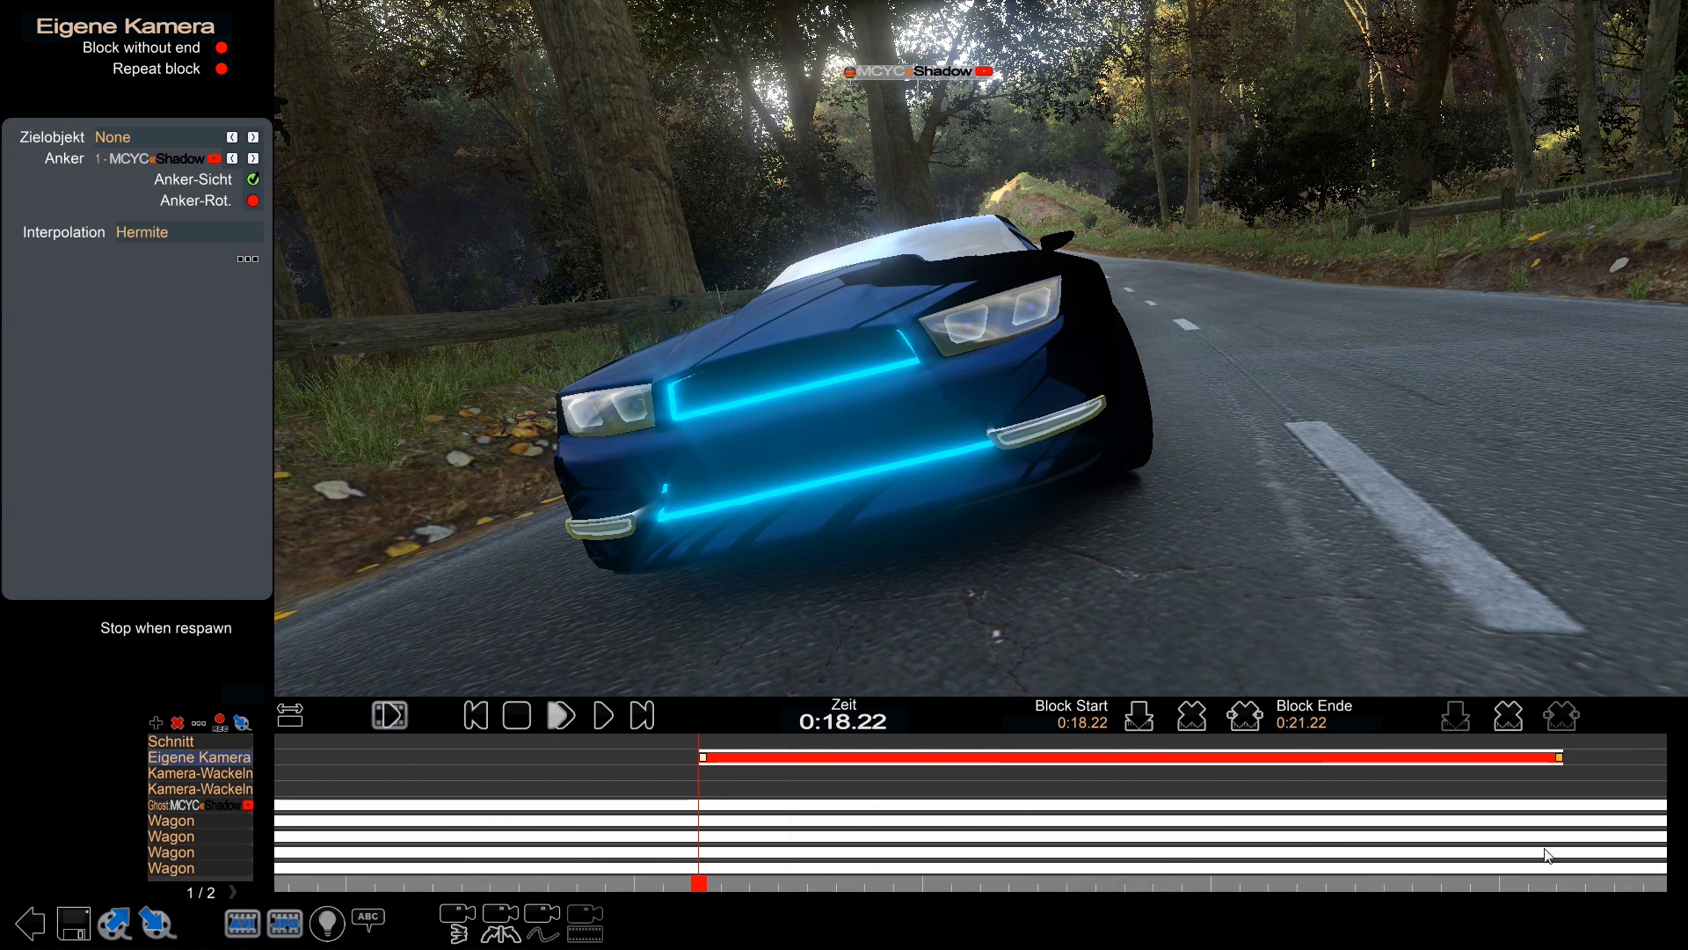
pyautogui.click(1561, 757)
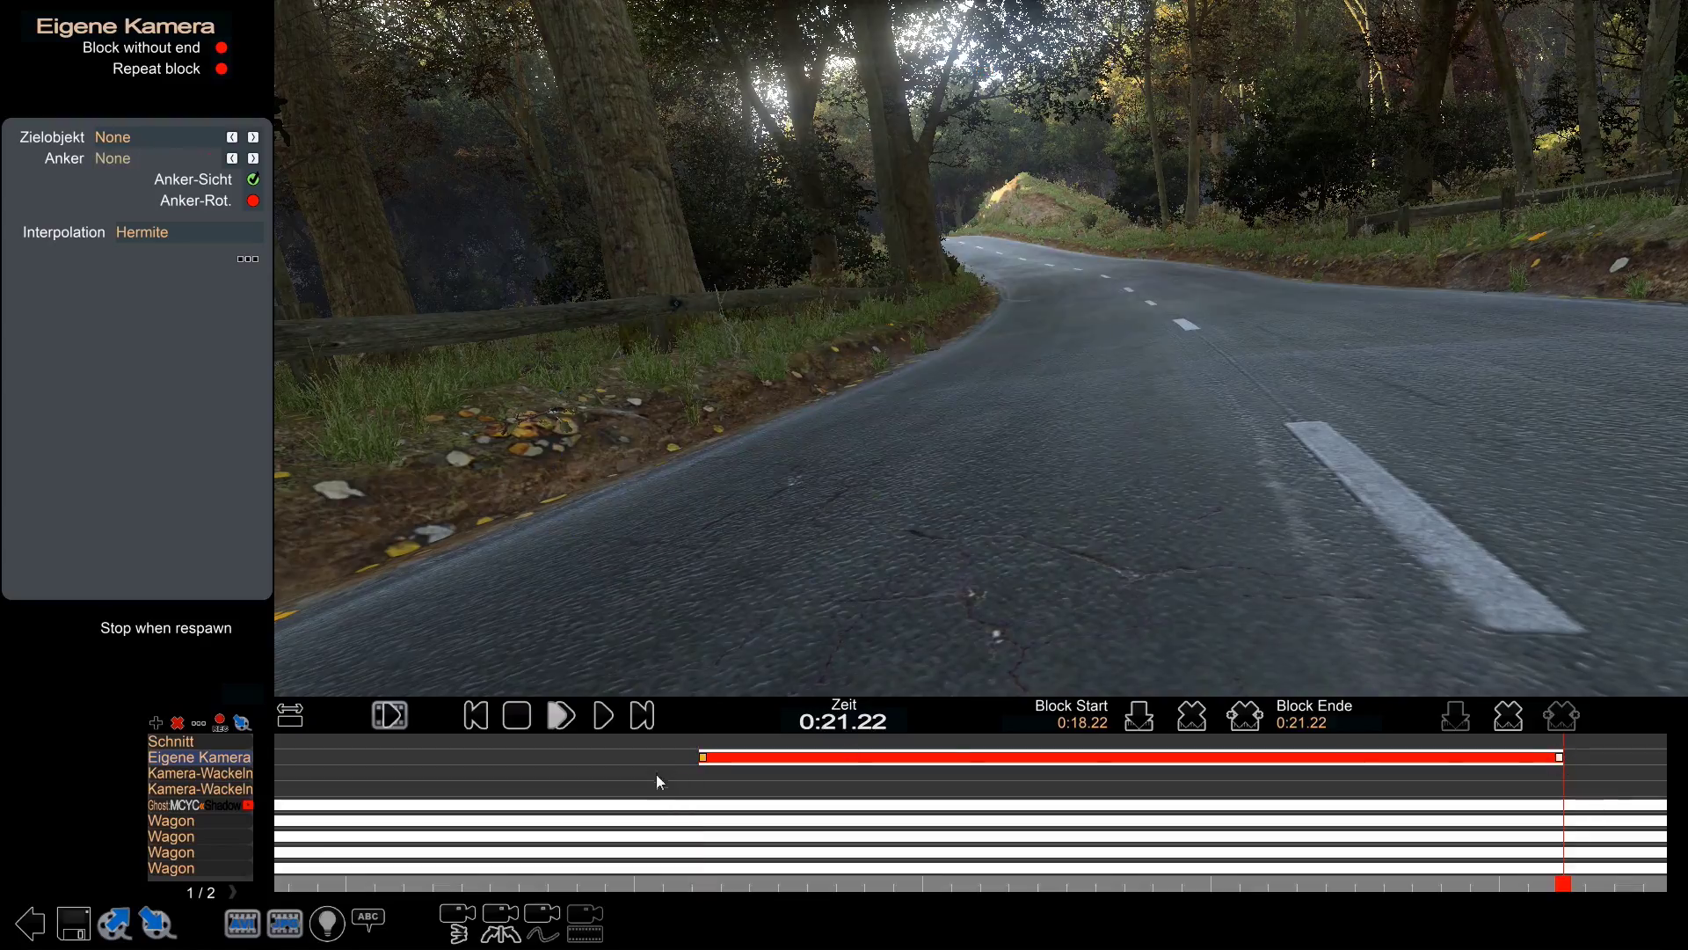
pyautogui.click(704, 756)
pyautogui.moveTo(1103, 541); pyautogui.dragTo(1017, 494, button='right')
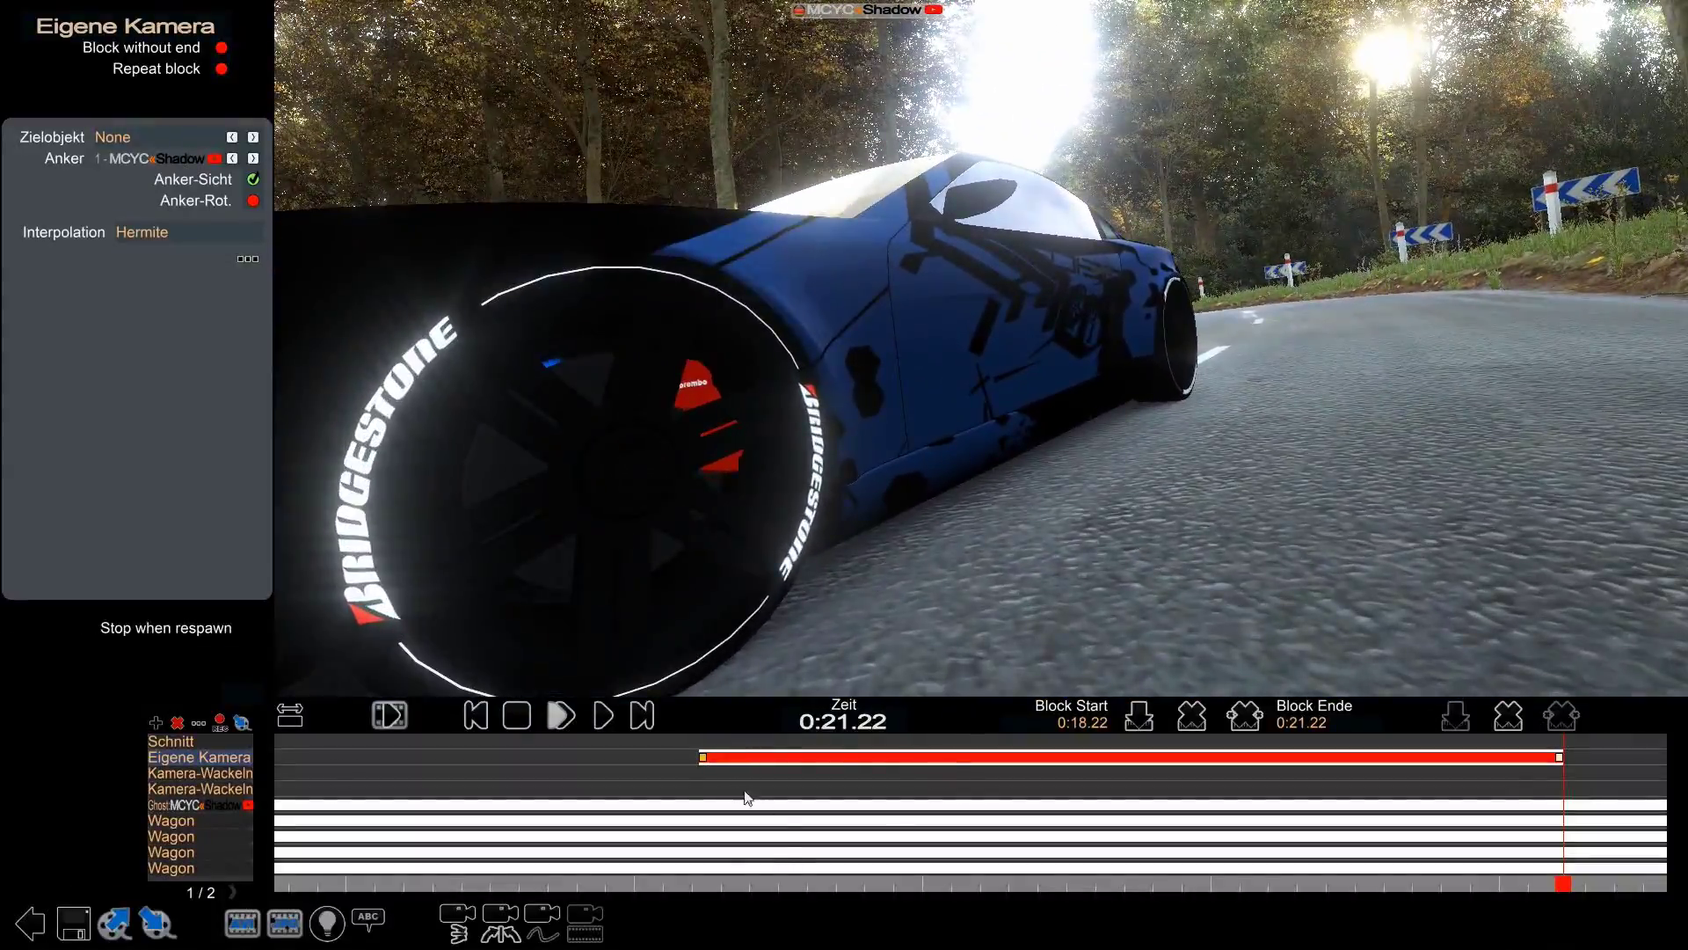
# - Preview the second camera block from its start keyframe at 0:18.22
pyautogui.click(704, 762)
pyautogui.click(563, 716)
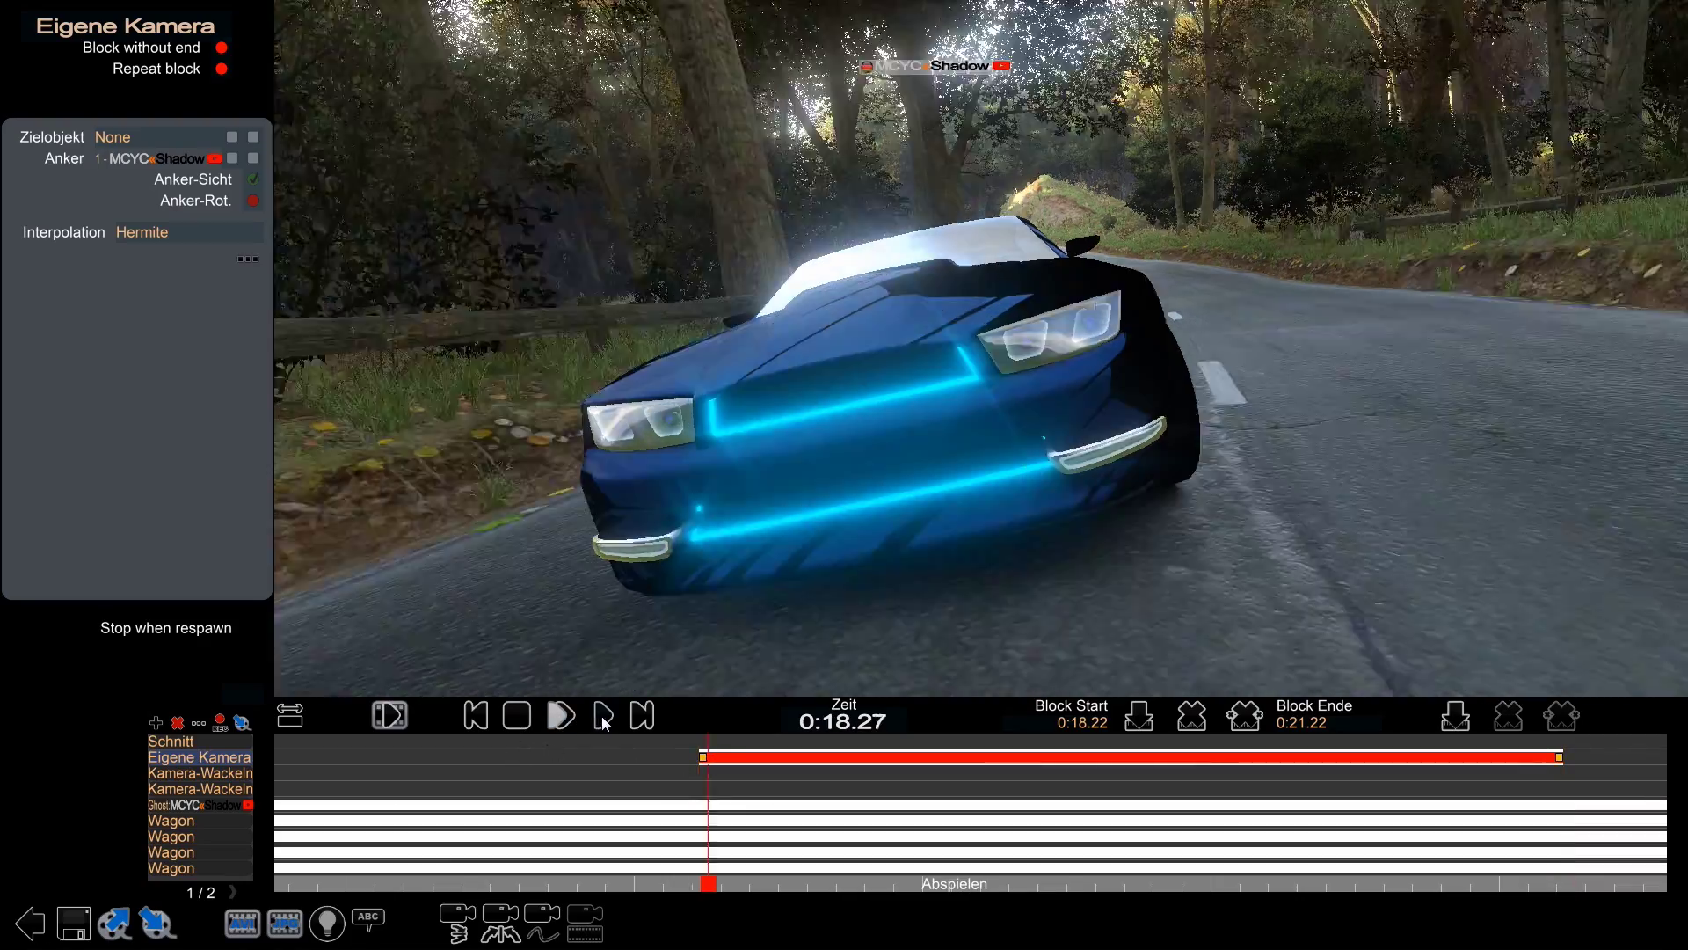
pyautogui.click(524, 716)
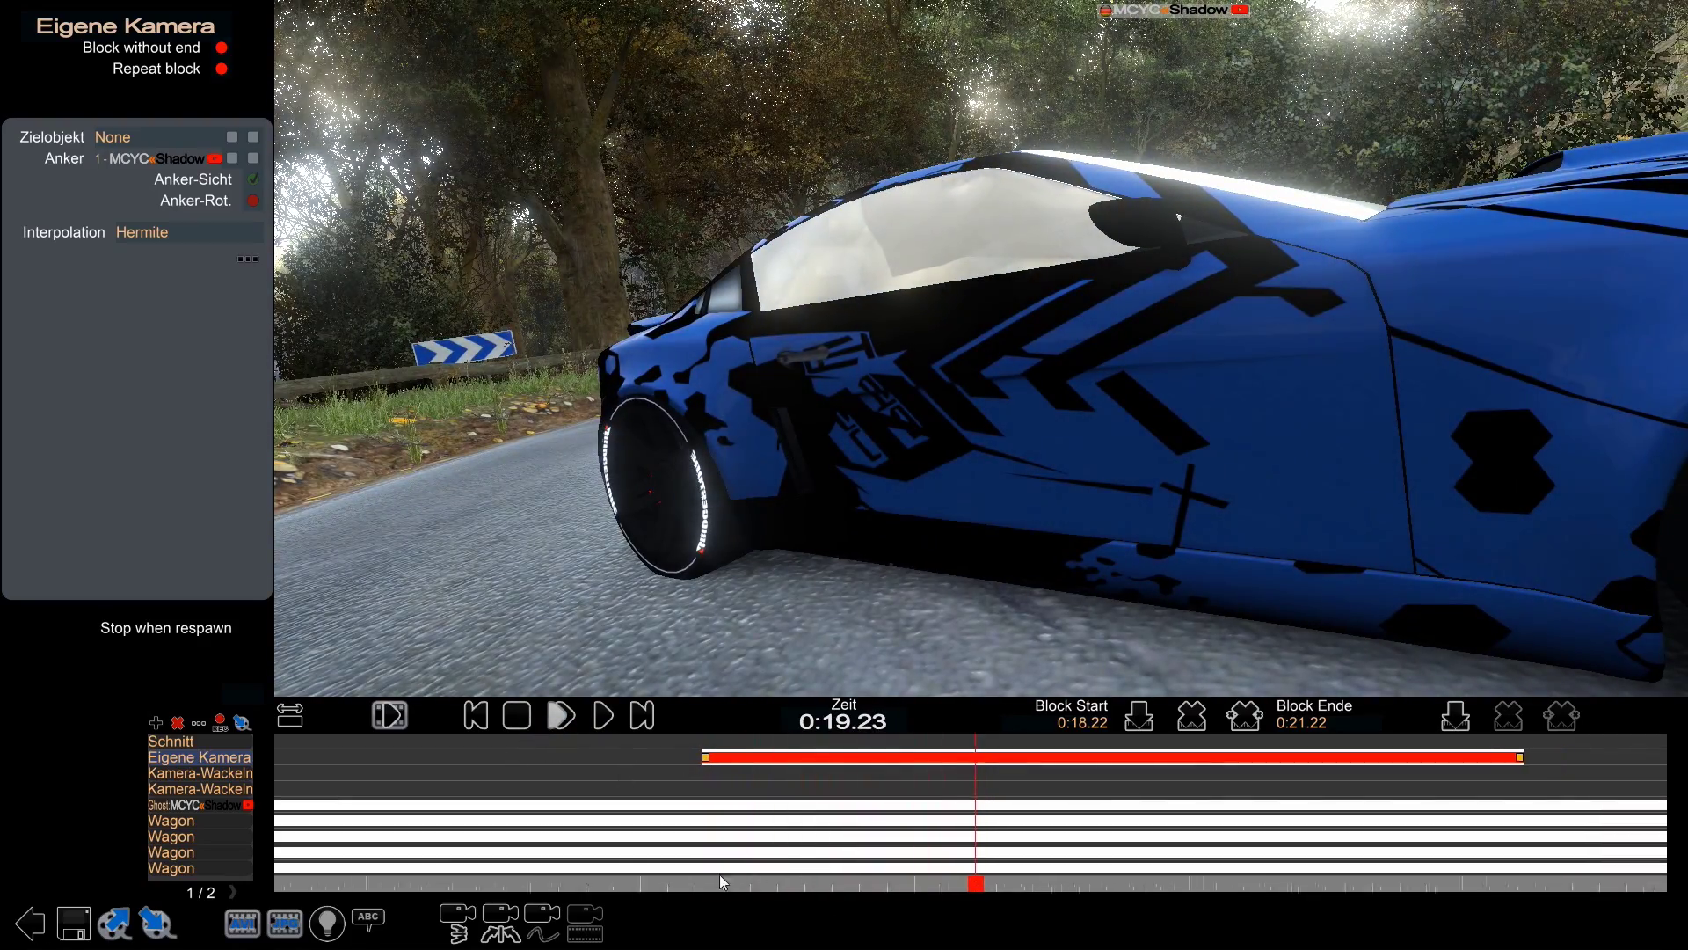
# - Add a keyframe at 0:18.92 in the second block and place the camera low at the car's front corner, showing its side
pyautogui.moveTo(826, 885); pyautogui.dragTo(769, 883)
pyautogui.moveTo(1054, 625); pyautogui.dragTo(892, 603, button='right')
pyautogui.moveTo(760, 883); pyautogui.dragTo(703, 833)
pyautogui.moveTo(765, 756); pyautogui.dragTo(710, 757)
pyautogui.moveTo(741, 626); pyautogui.dragTo(823, 664, button='right')
pyautogui.moveTo(821, 663); pyautogui.dragTo(925, 558)
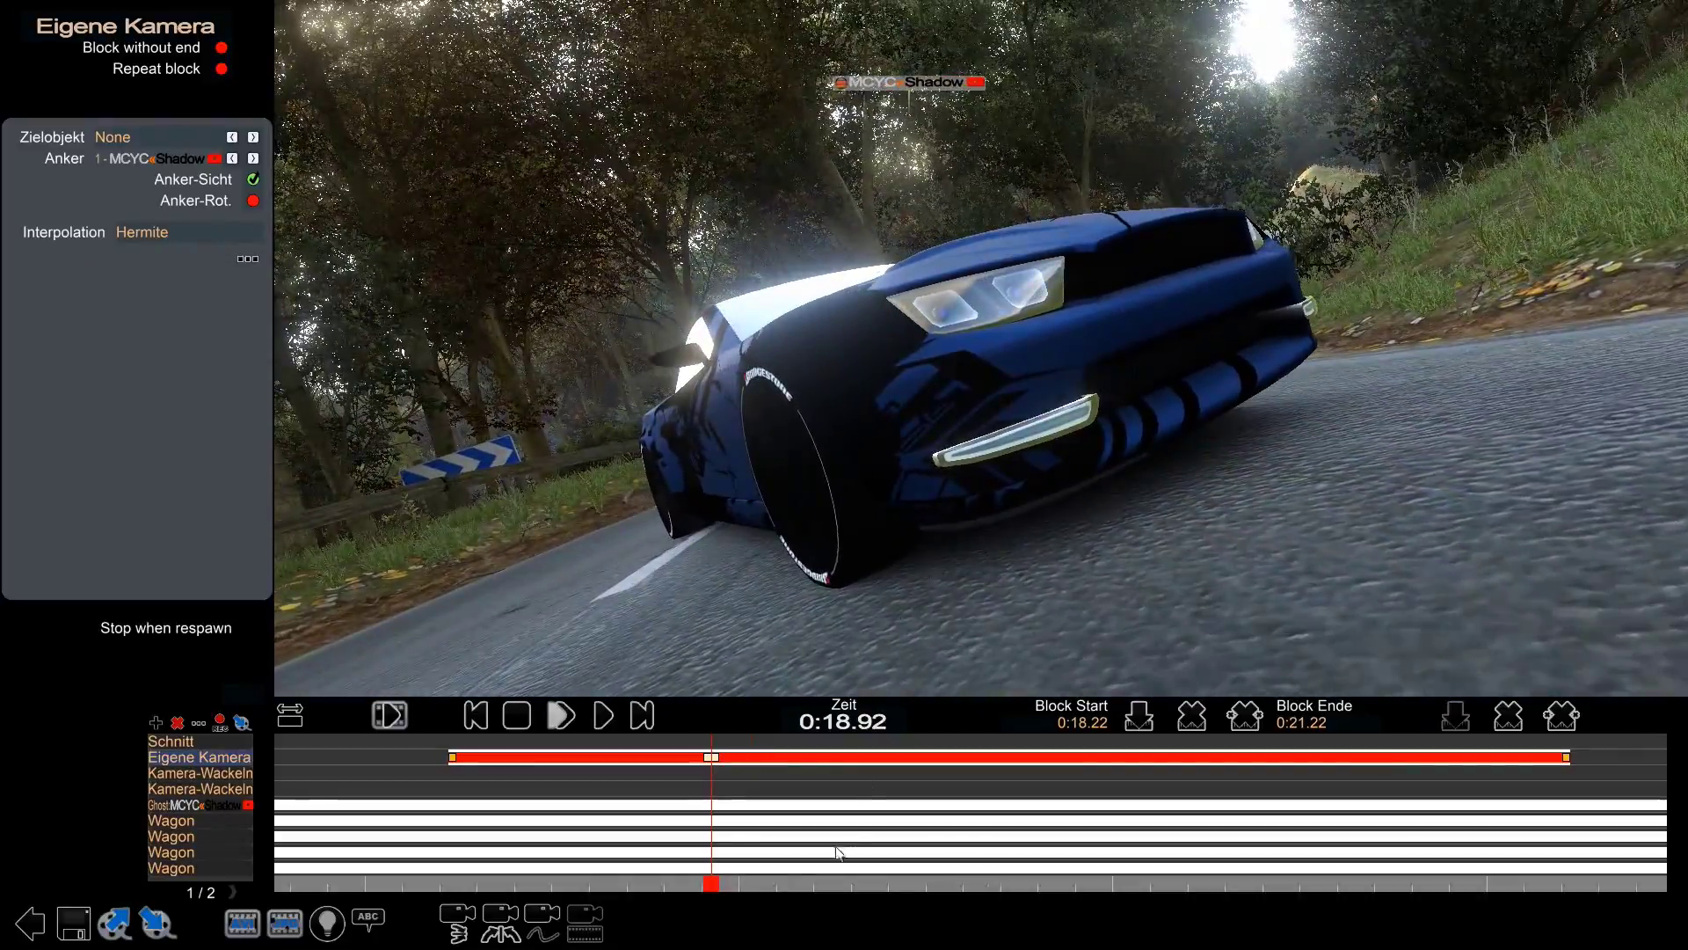
# - Add keyframes at 0:19.52, framing the car's front from low, and about midway between there and the block's end, and preview the block
pyautogui.moveTo(710, 885); pyautogui.dragTo(936, 883)
pyautogui.moveTo(1231, 554); pyautogui.dragTo(729, 538)
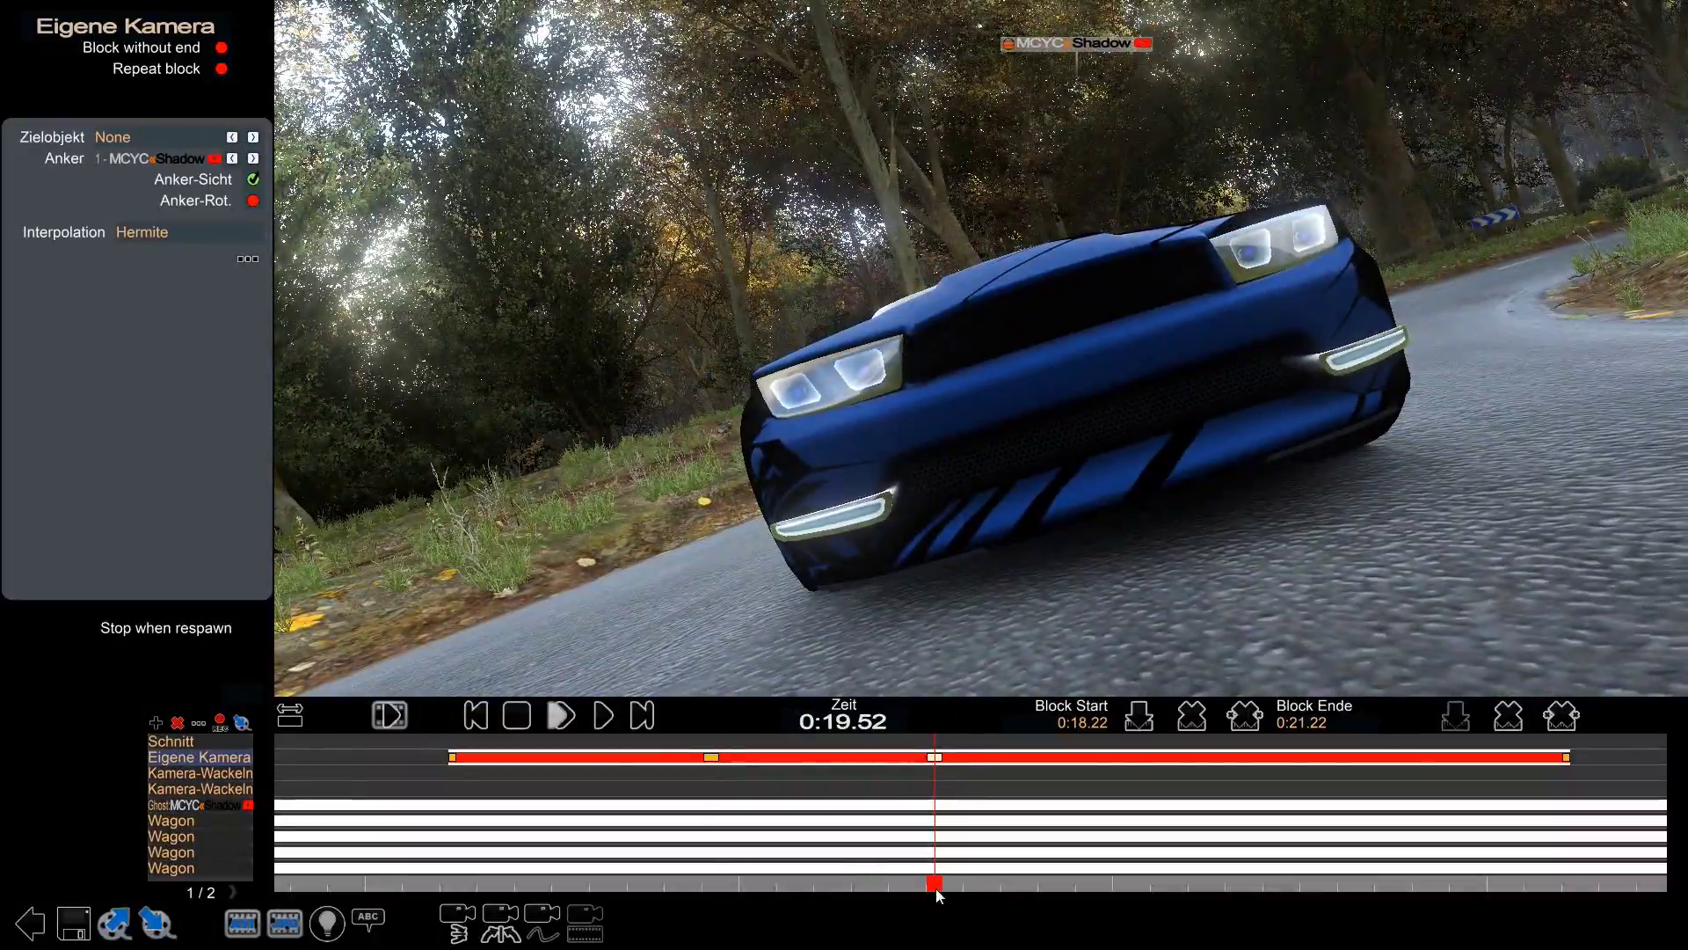
pyautogui.moveTo(935, 888); pyautogui.dragTo(1218, 850)
pyautogui.moveTo(1371, 659); pyautogui.dragTo(787, 636, button='right')
pyautogui.moveTo(1232, 889); pyautogui.dragTo(446, 781)
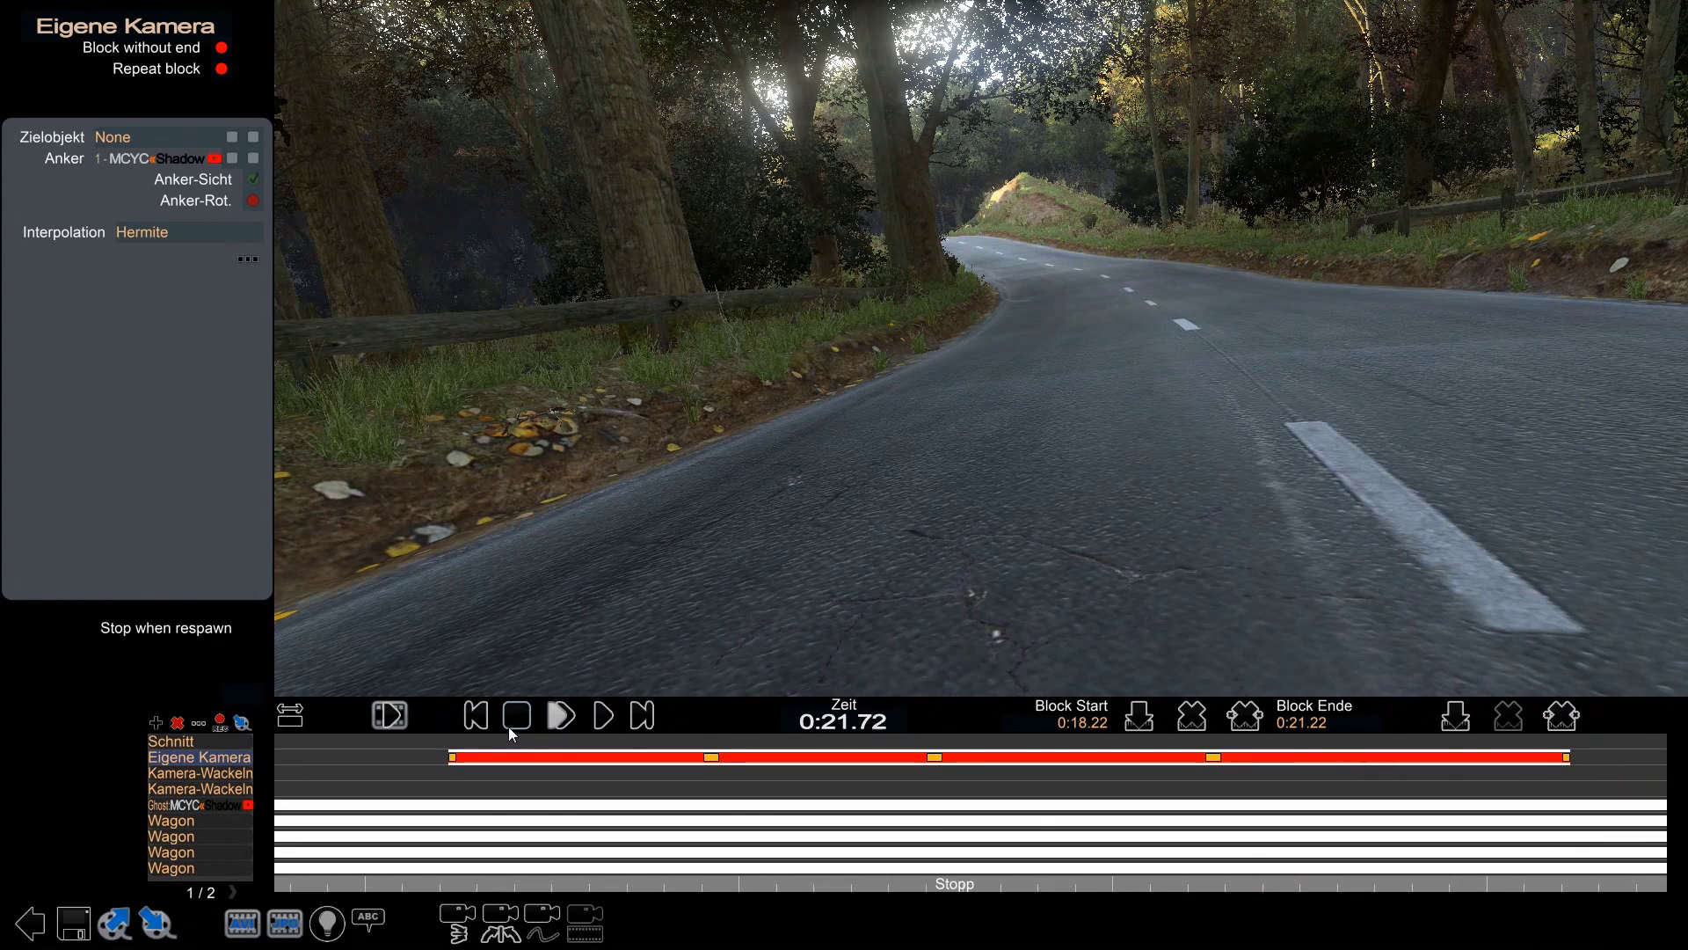
# - Insert a keyframe at 0:18.36, shortly after the second block's start
pyautogui.click(454, 757)
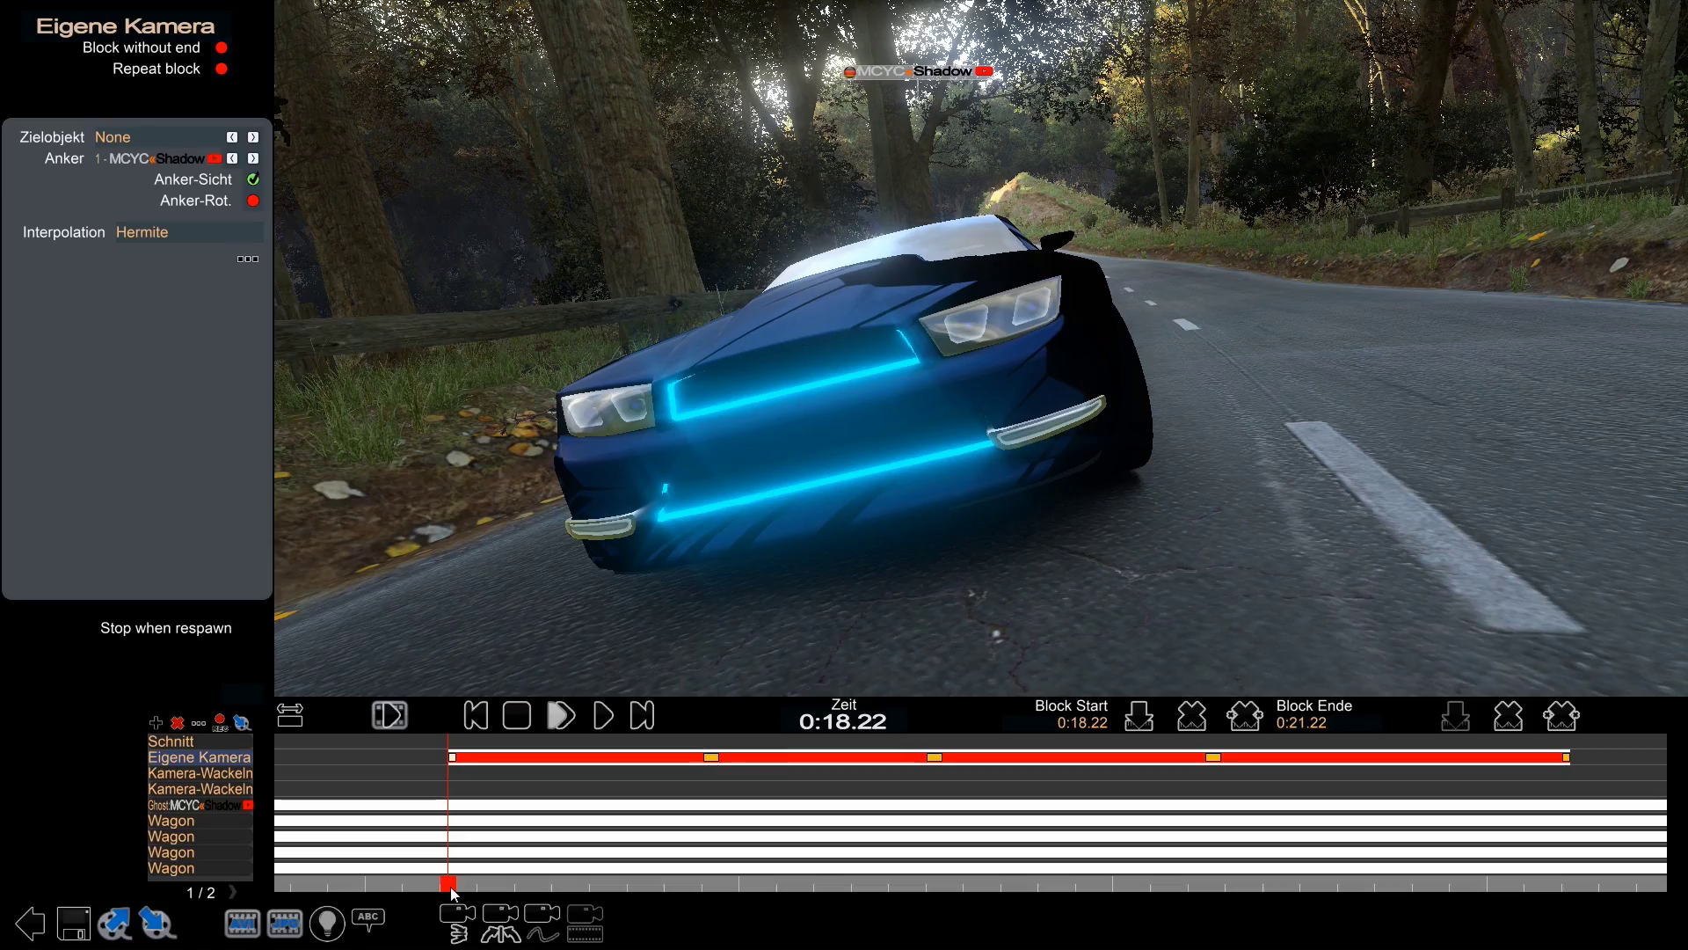
pyautogui.moveTo(452, 888); pyautogui.dragTo(503, 884)
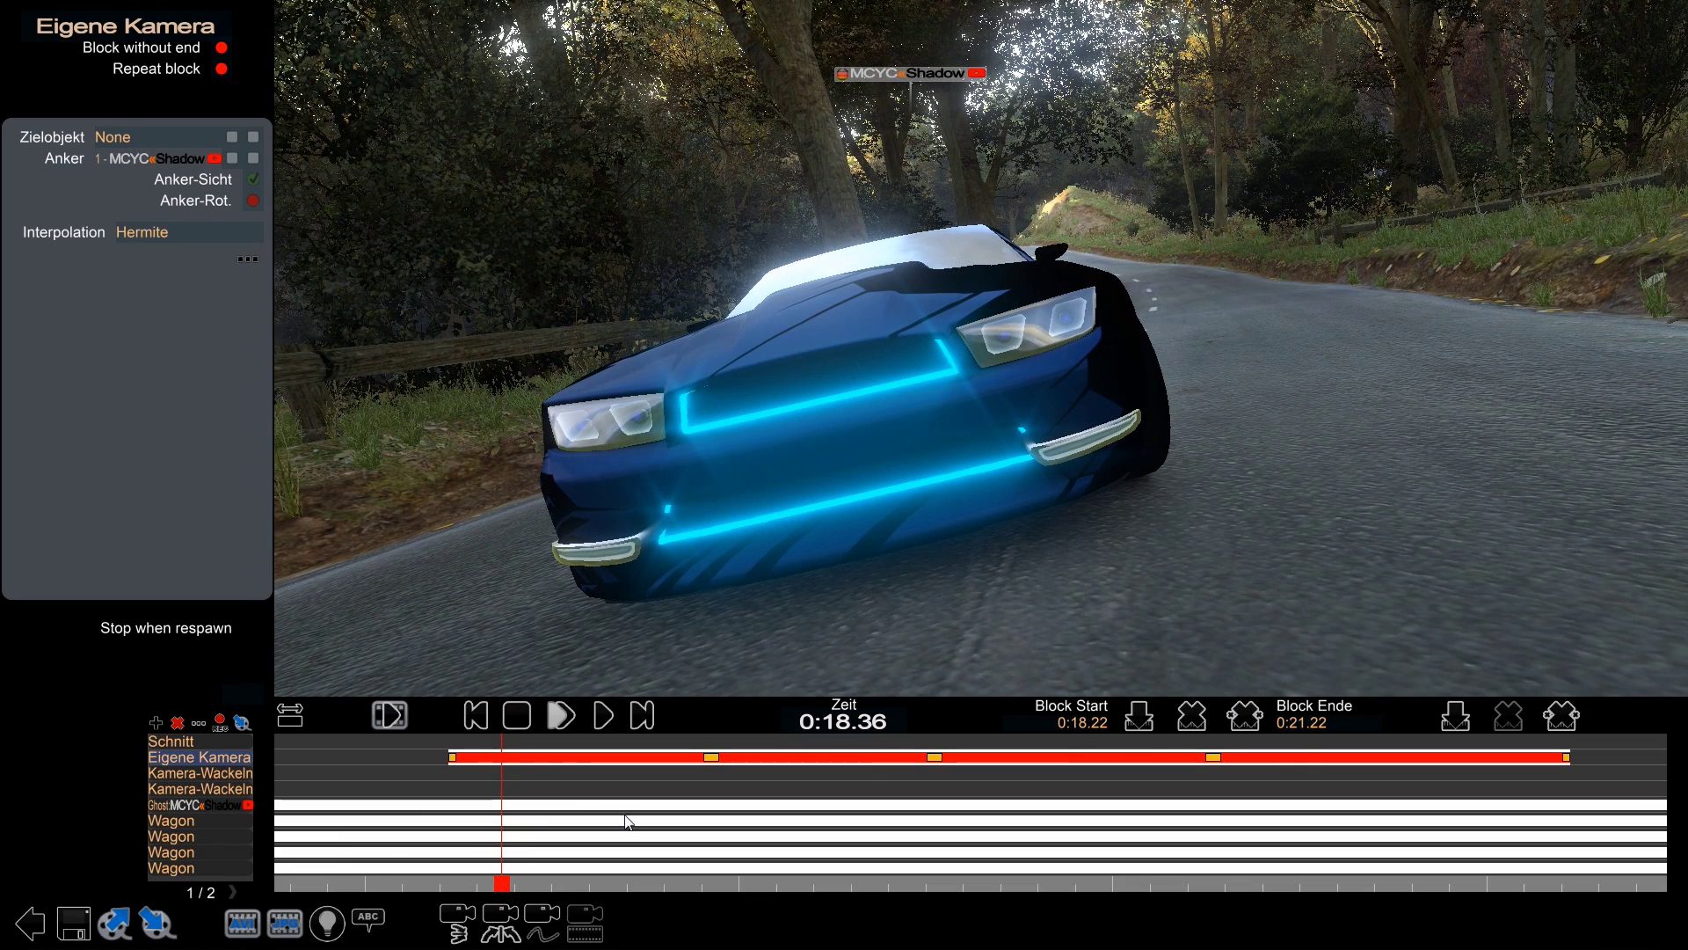
pyautogui.click(1456, 713)
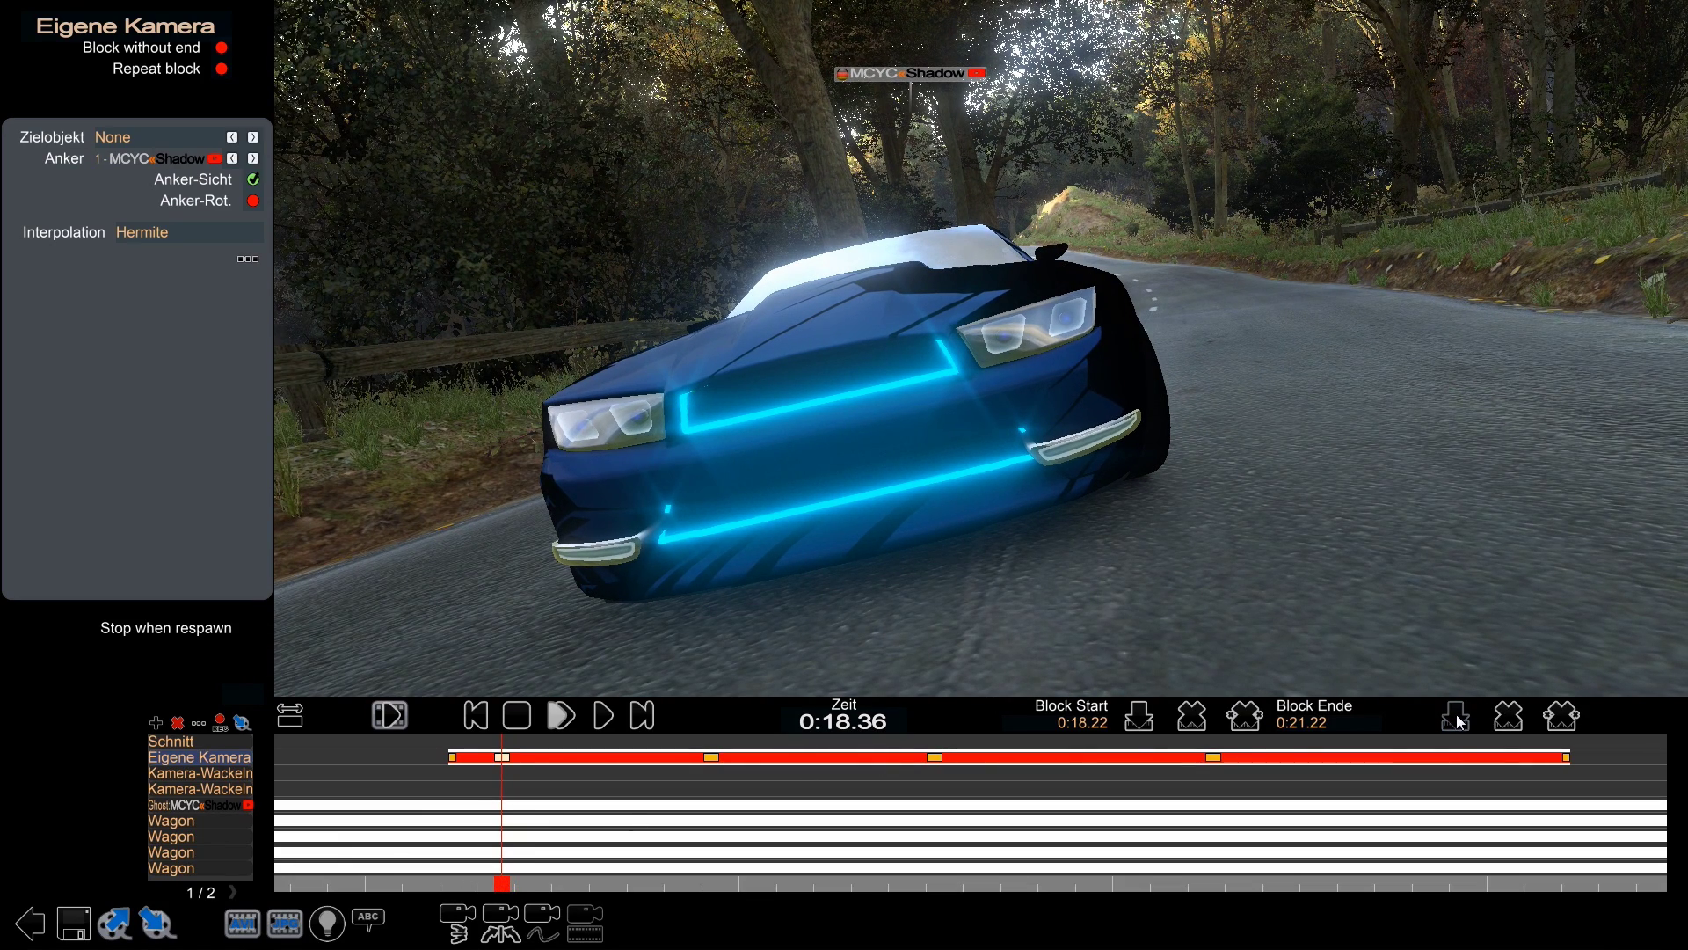
# - Tilt the start keyframe's camera at 0:18.22 up to the sky between the treetops and preview the transition down to the car
pyautogui.click(451, 756)
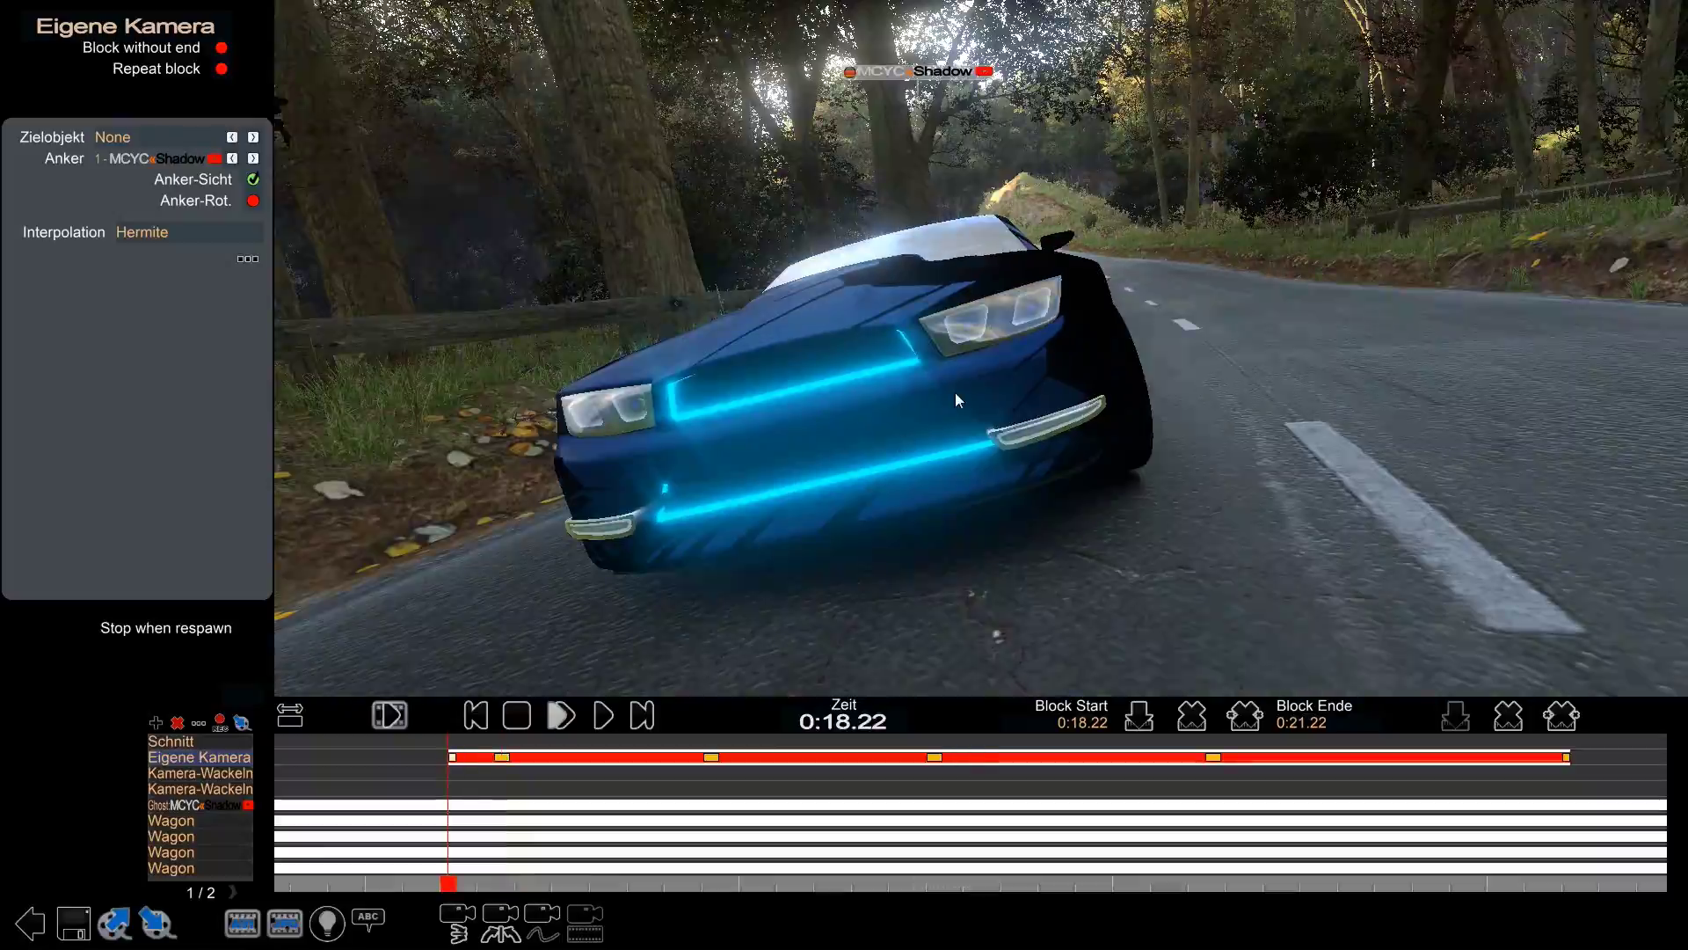
pyautogui.moveTo(974, 413); pyautogui.dragTo(970, 253)
pyautogui.click(604, 714)
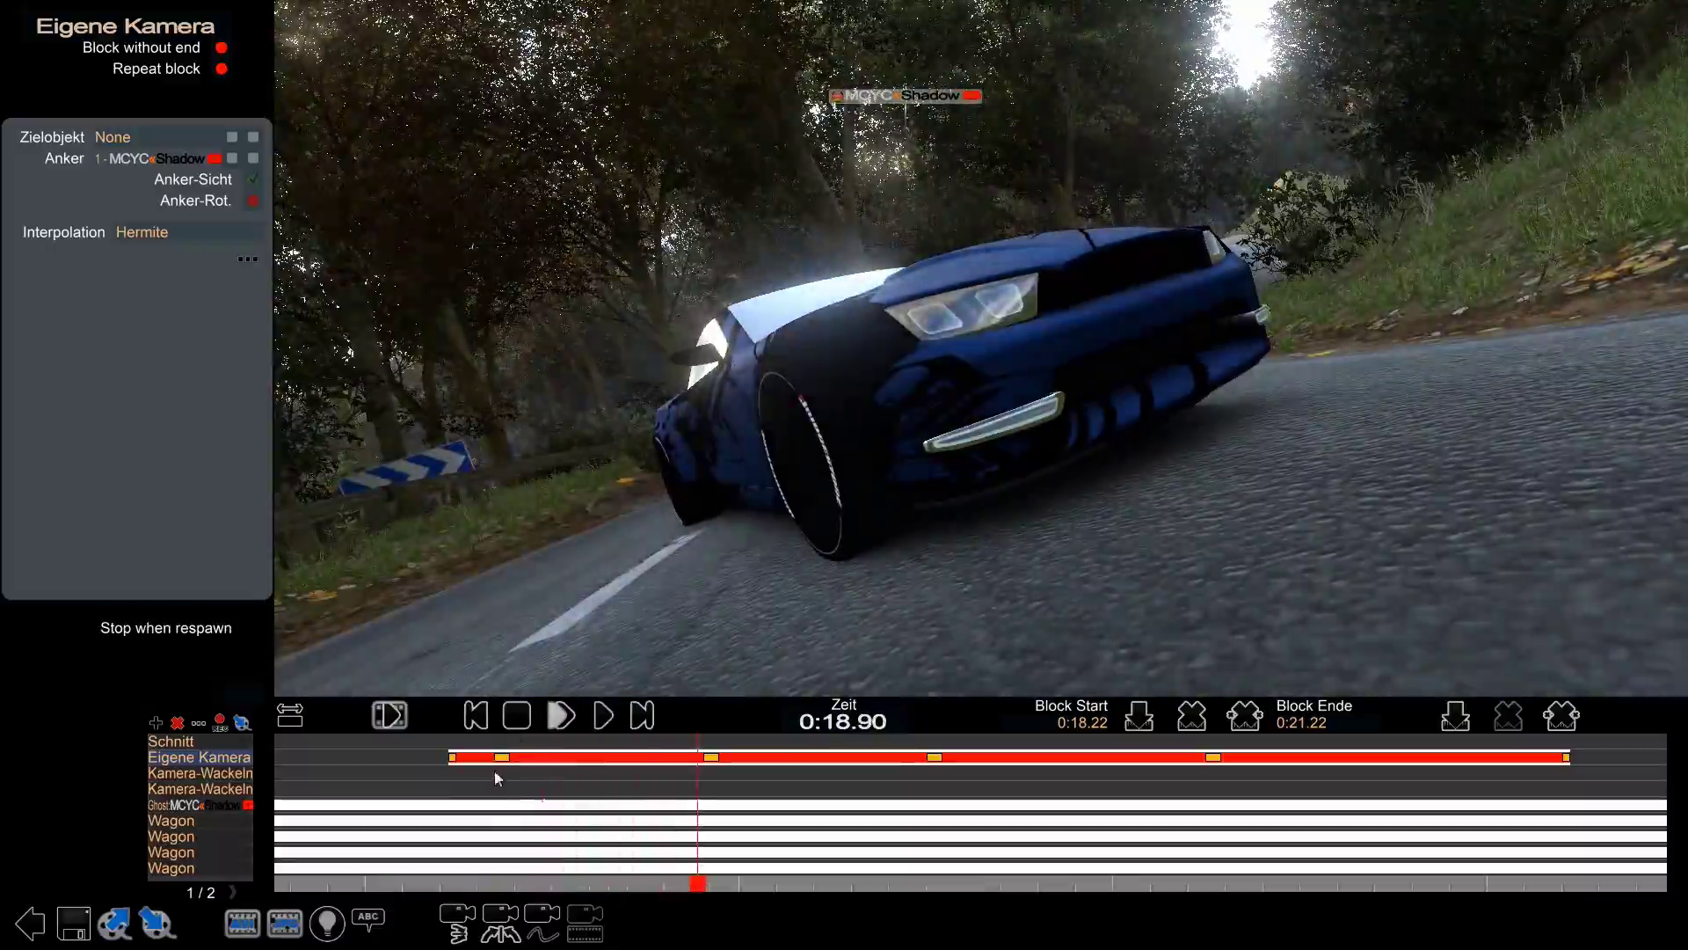
# - Move the 0:18.36 keyframe to 0:18.46 and preview the block from there
pyautogui.moveTo(501, 757); pyautogui.dragTo(539, 758)
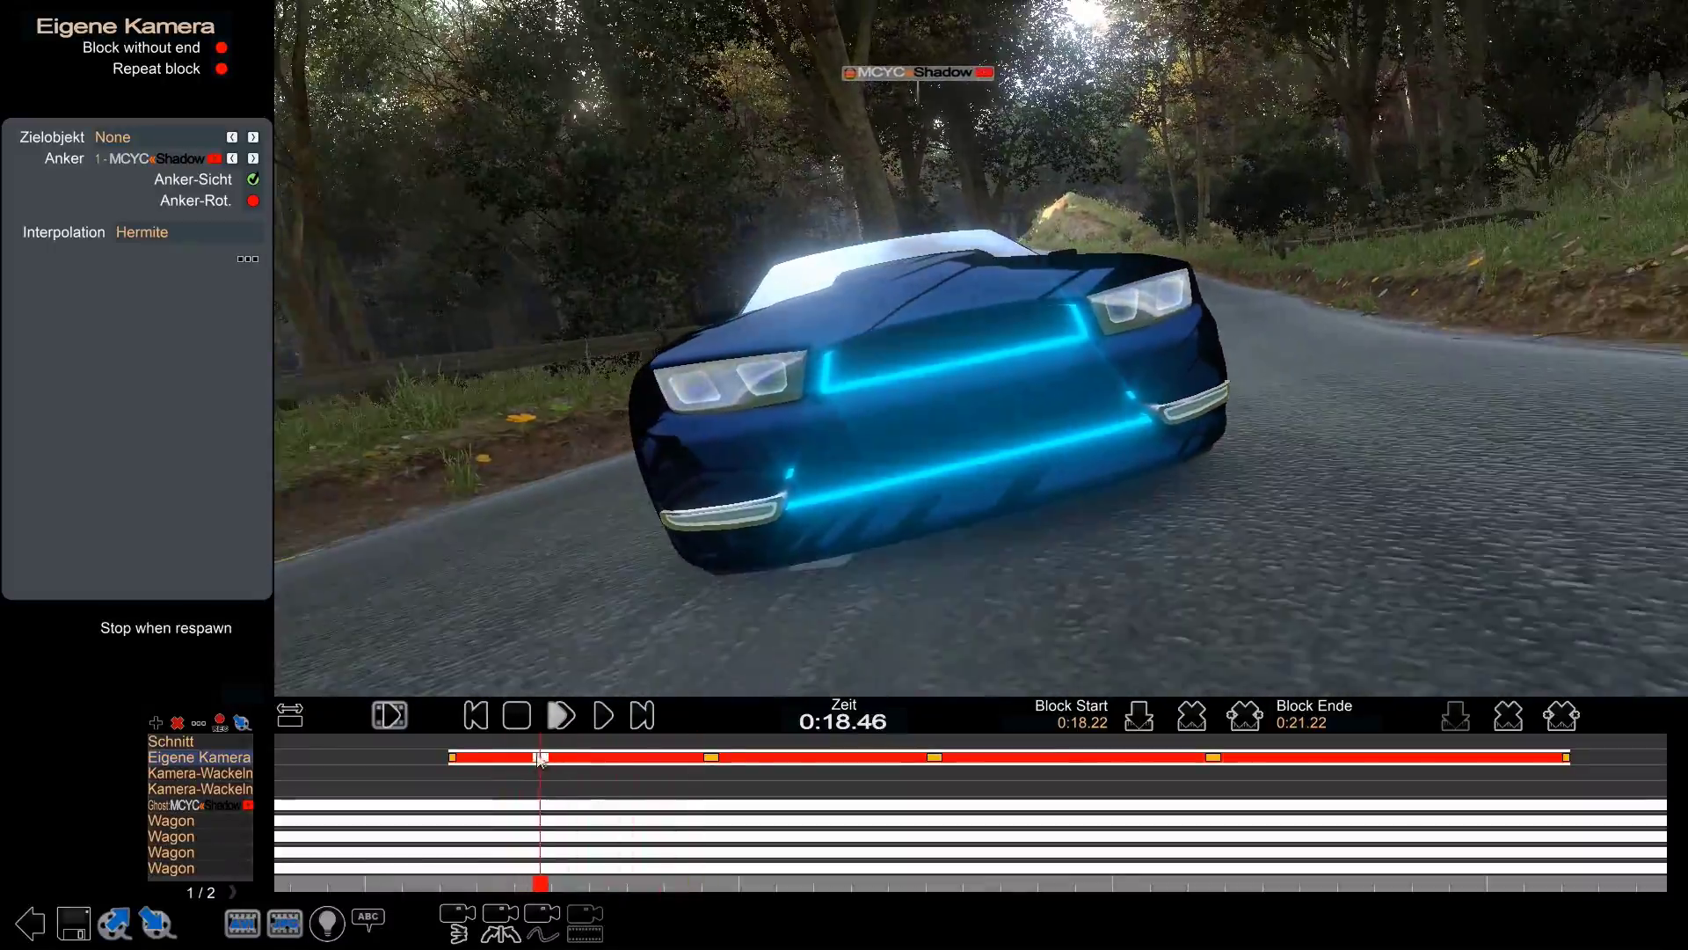
pyautogui.click(607, 713)
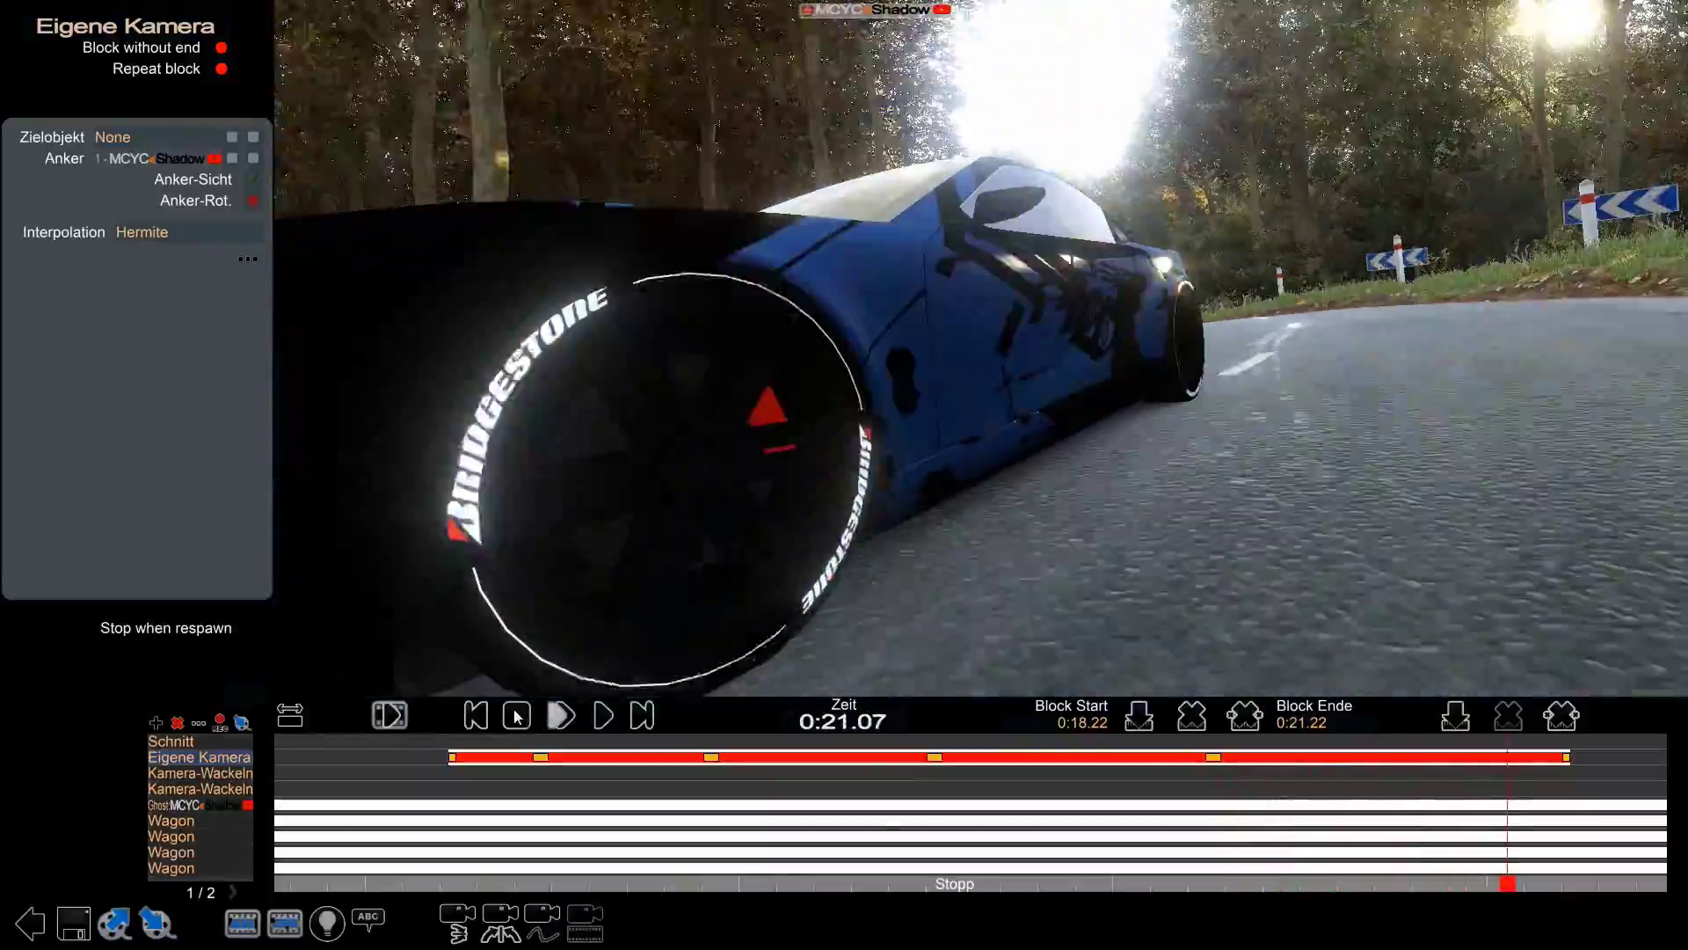
pyautogui.click(518, 714)
# - Preview the second camera block from its start at 0:18.22 to just past its end
pyautogui.click(448, 753)
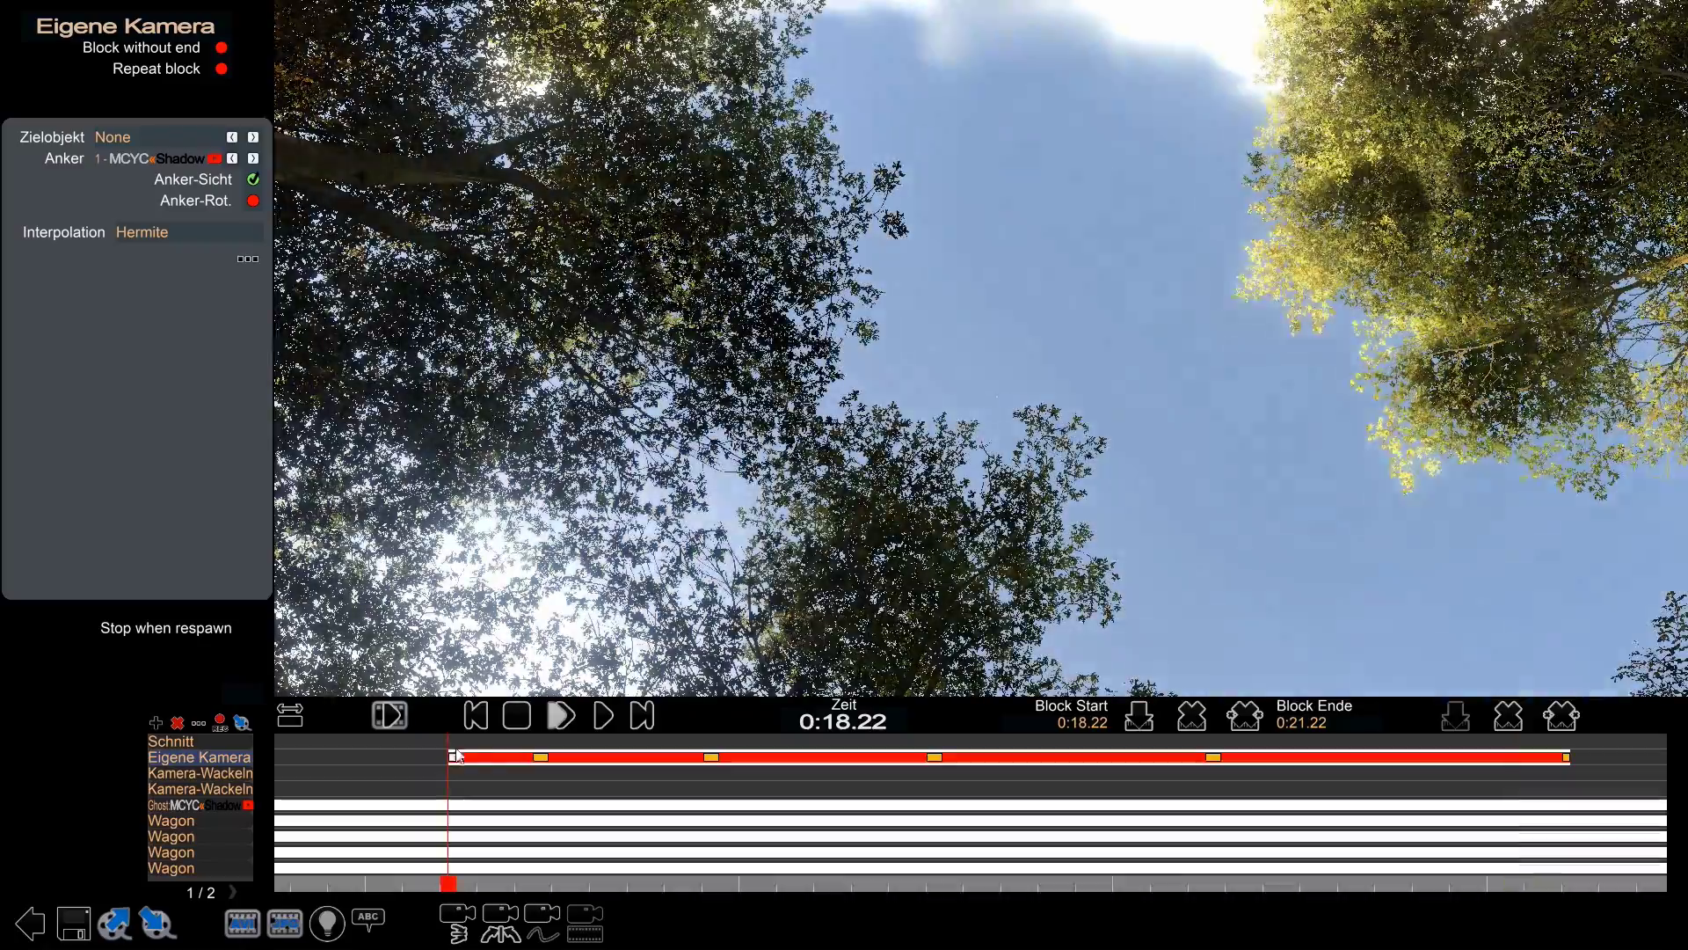
pyautogui.click(603, 716)
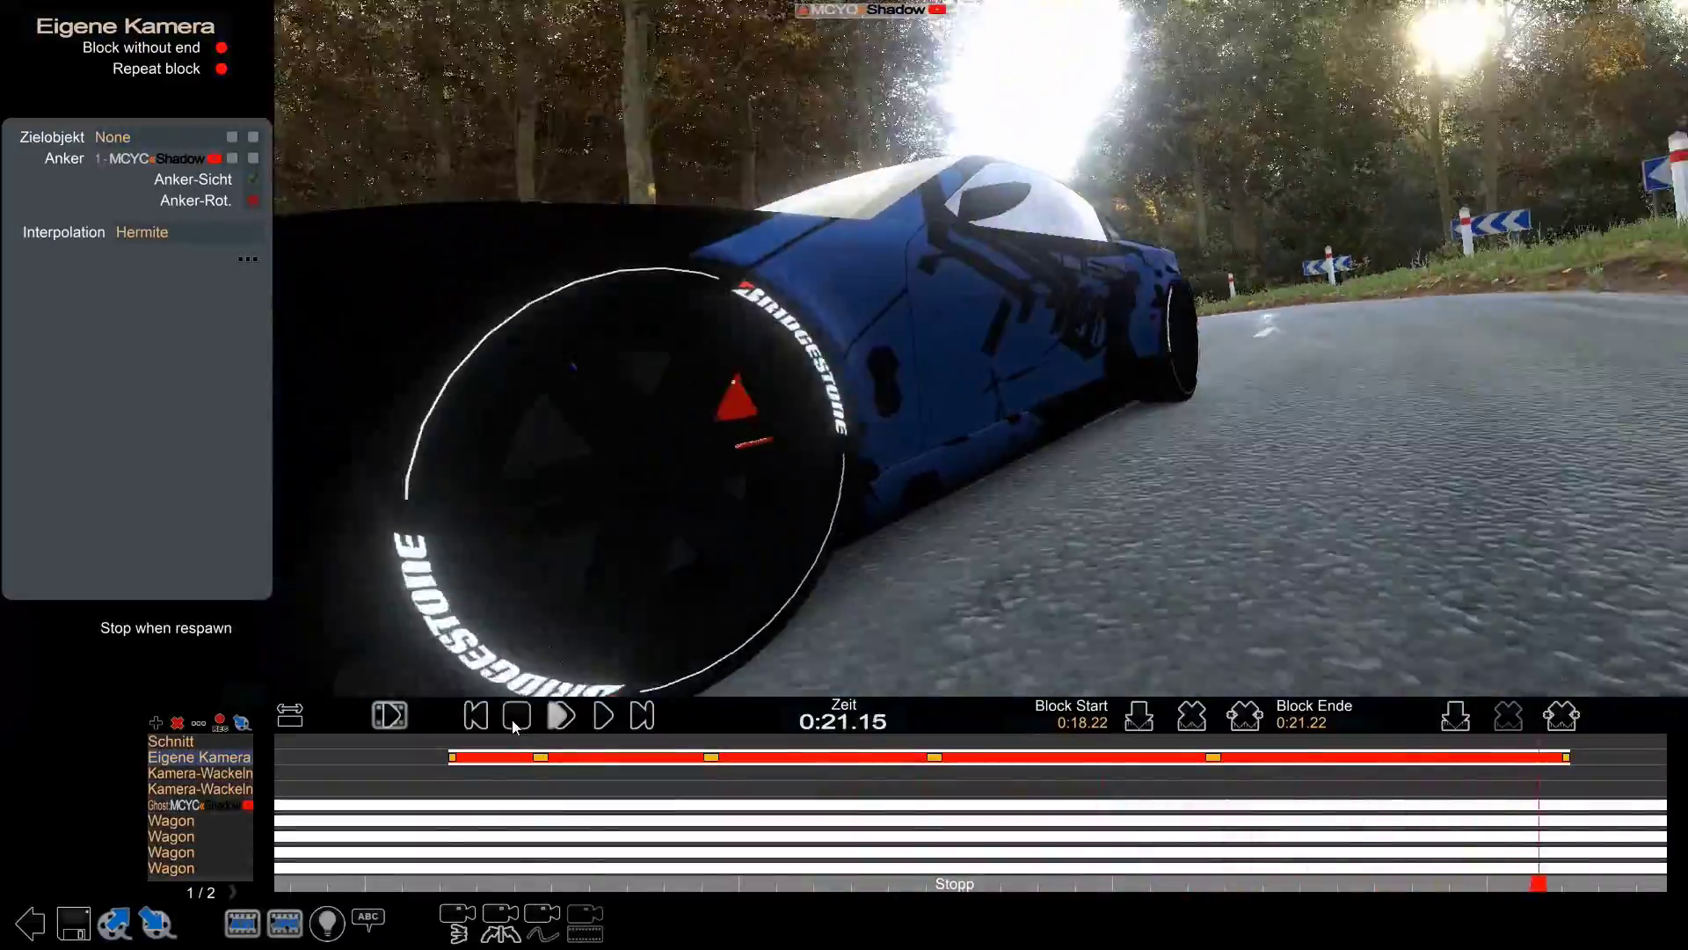
pyautogui.click(512, 719)
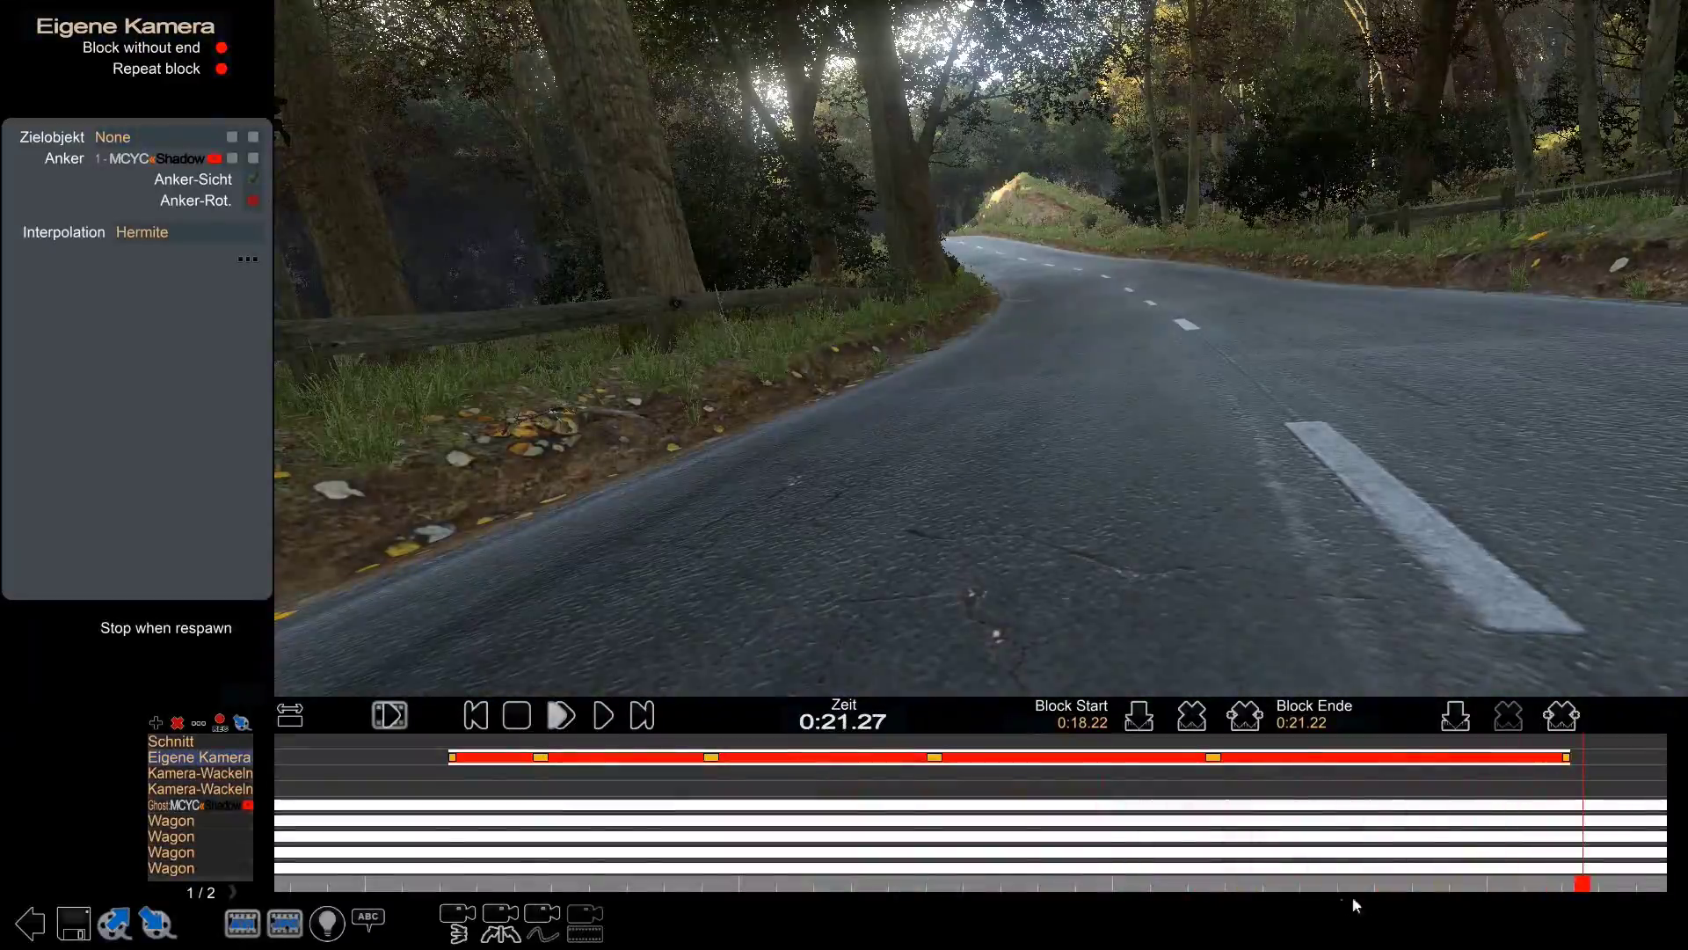
# - Insert a keyframe at 0:21.04, shortly before the second block's end
pyautogui.moveTo(1583, 884); pyautogui.dragTo(1494, 772)
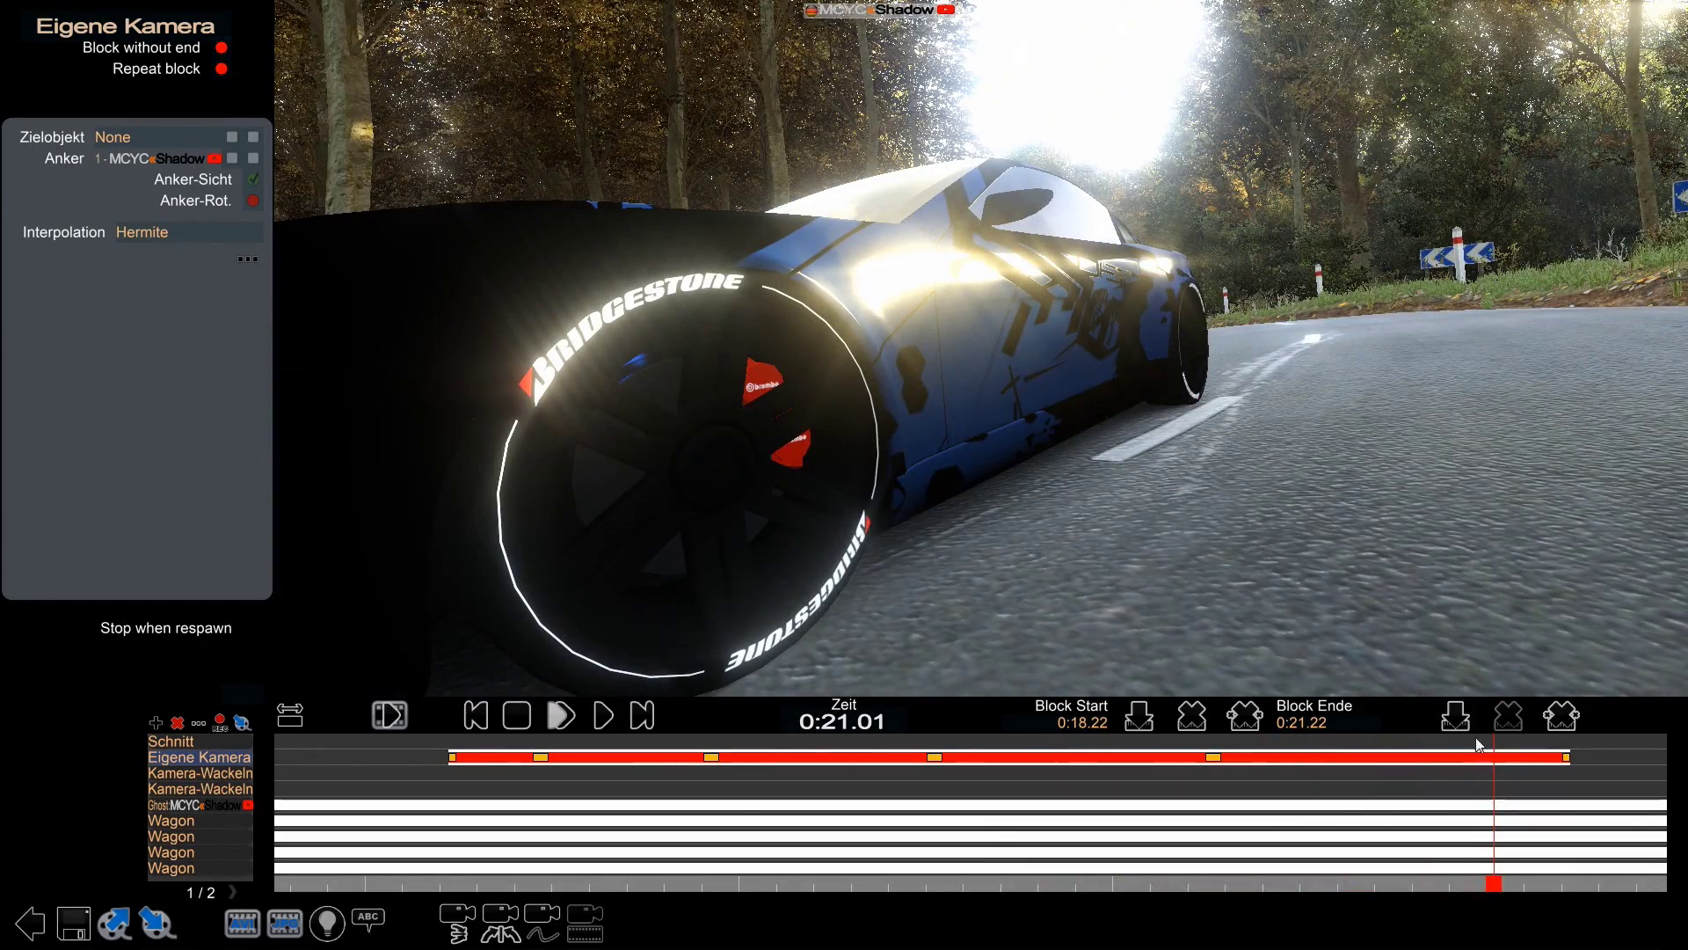
pyautogui.moveTo(1497, 889); pyautogui.dragTo(1504, 883)
pyautogui.click(1457, 717)
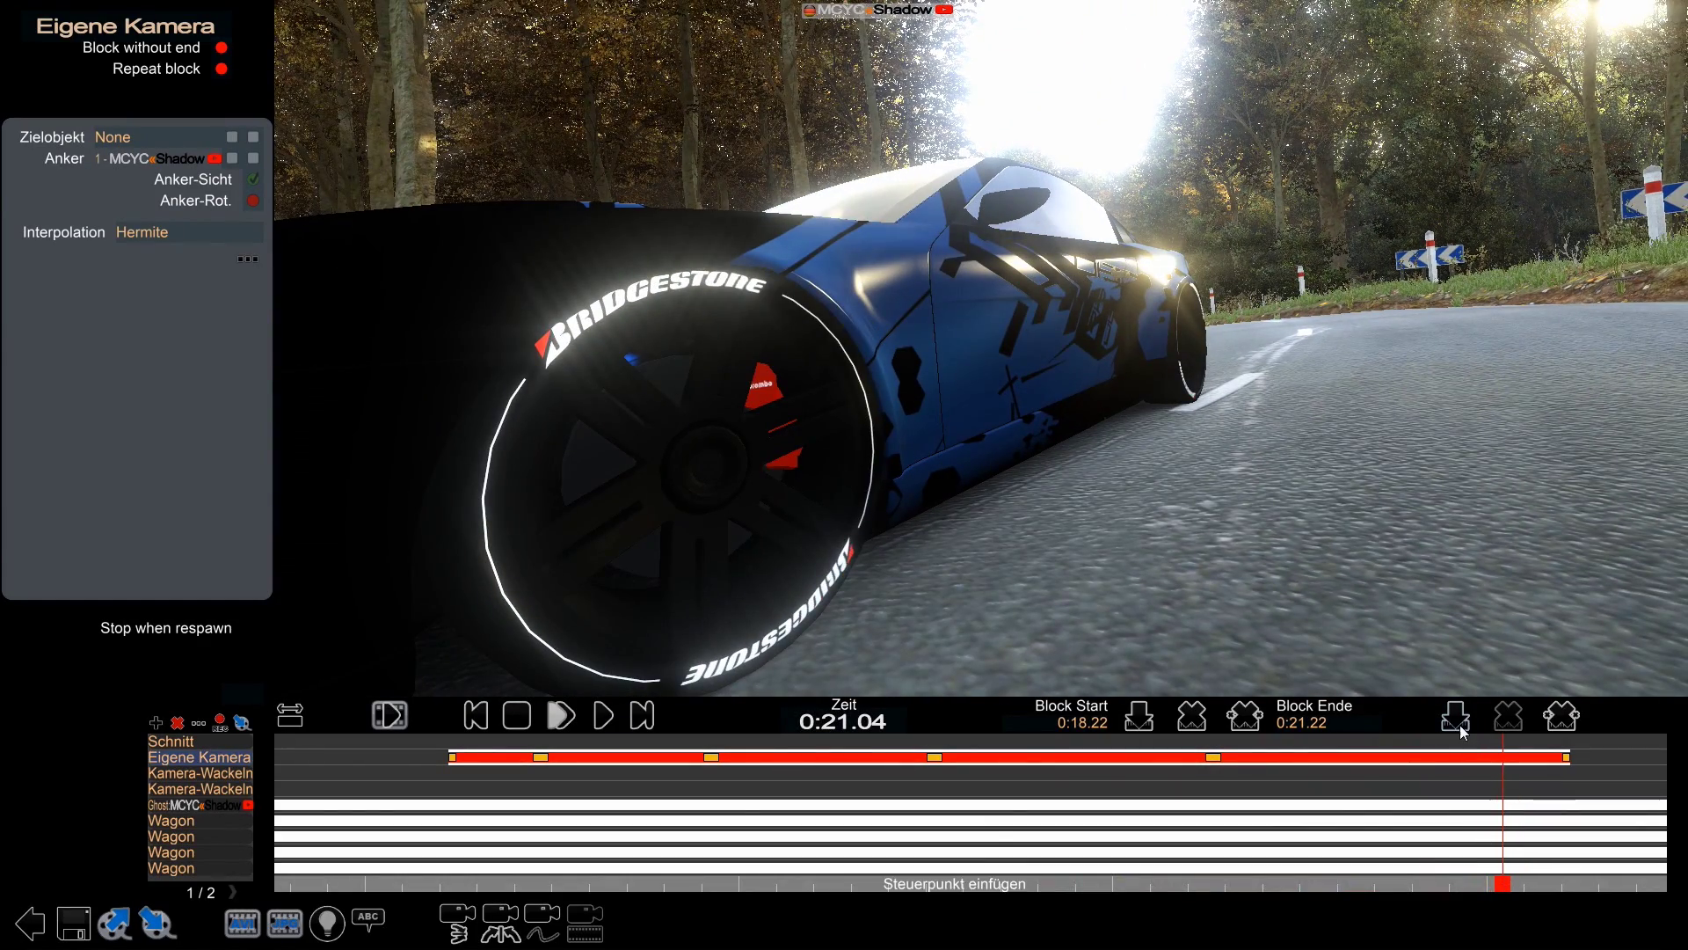
# - Turn the end keyframe's camera at 0:21.22 away from the car to look along the empty road toward the trees
pyautogui.click(1567, 756)
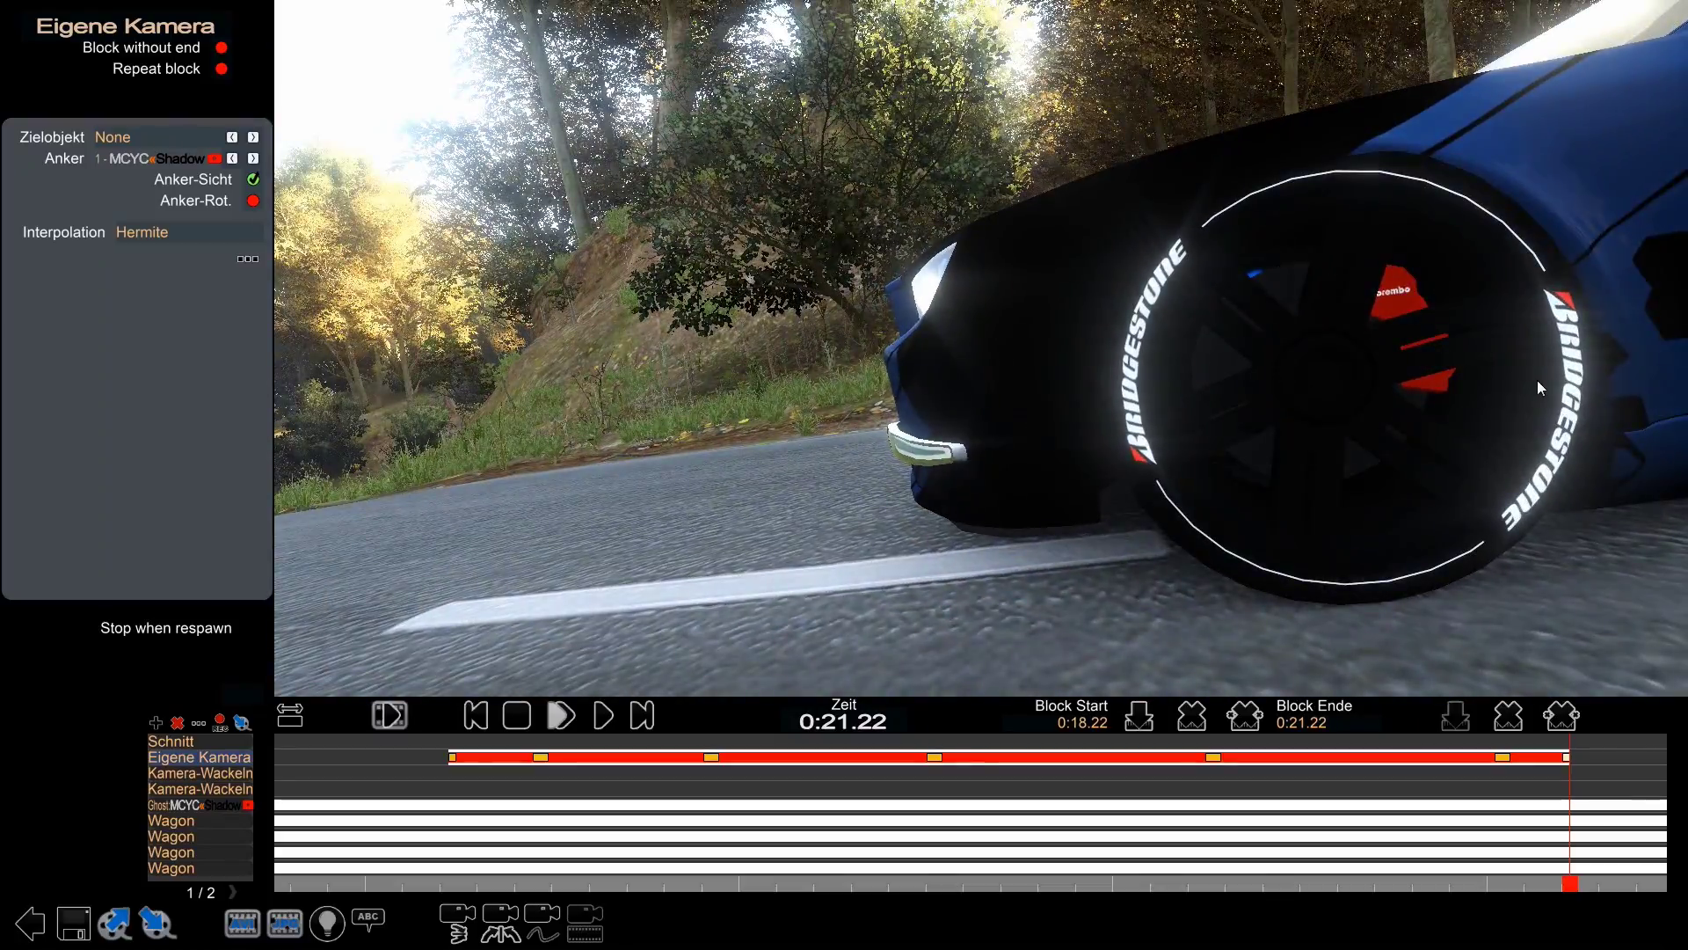
pyautogui.moveTo(1537, 380); pyautogui.dragTo(1067, 364, button='right')
pyautogui.moveTo(1067, 364); pyautogui.dragTo(872, 339)
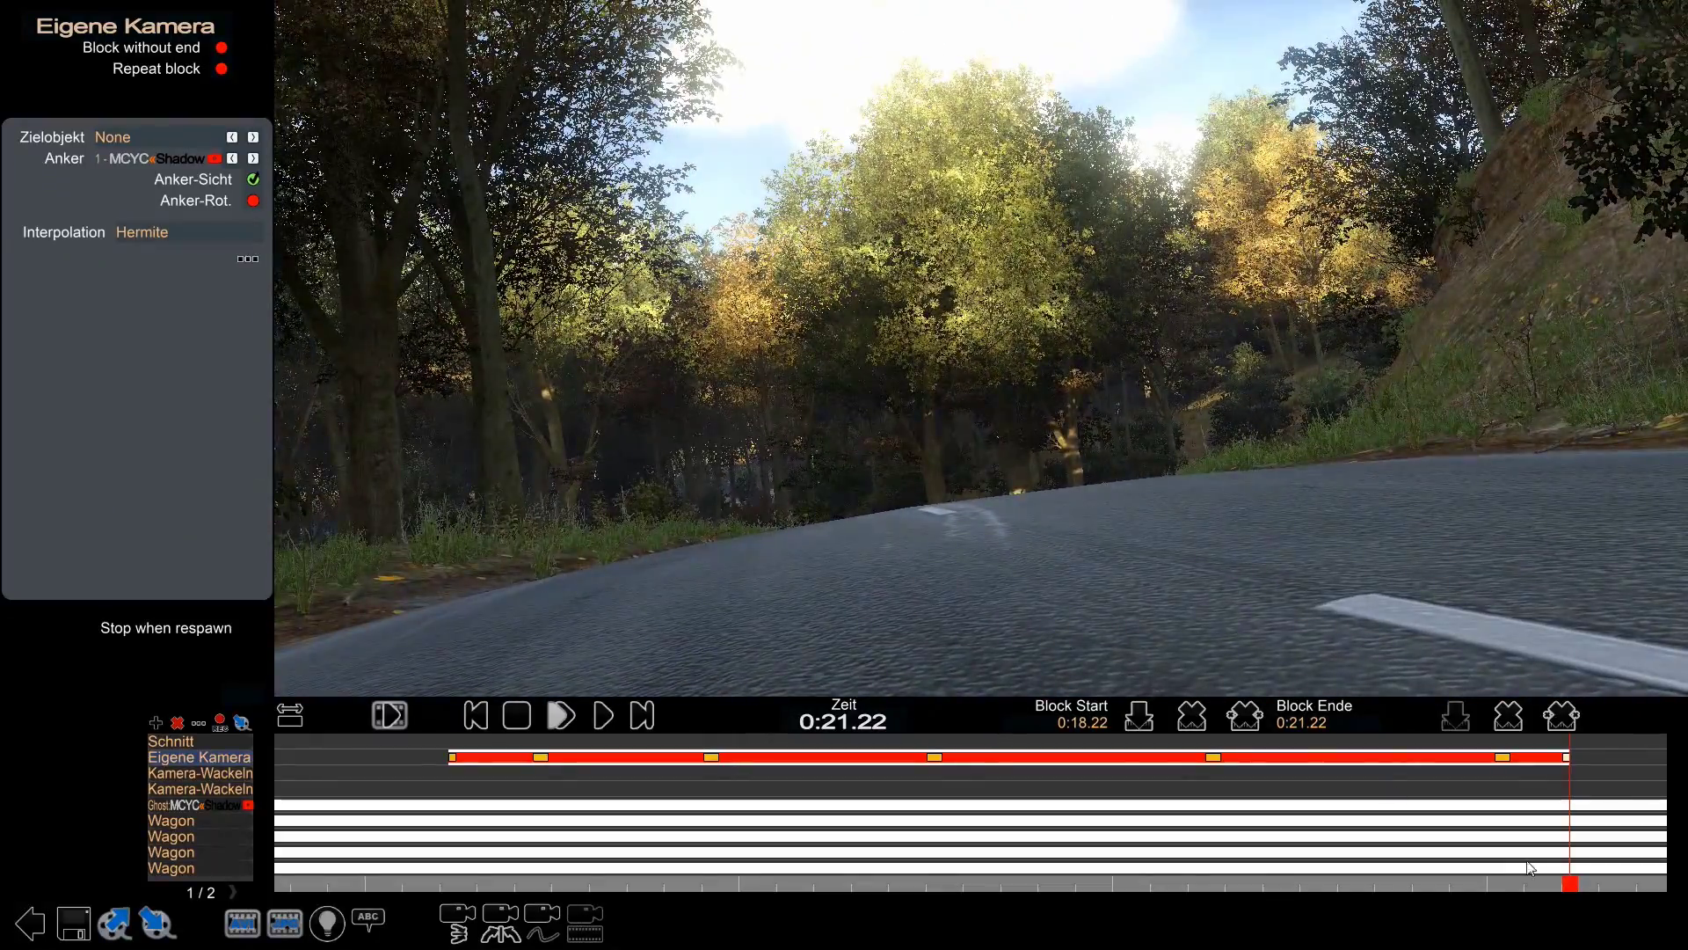
pyautogui.moveTo(1576, 874); pyautogui.dragTo(1579, 831)
# - Move the 0:21.04 keyframe slightly earlier in the block and preview the camera move from the 0:18.46 keyframe
pyautogui.moveTo(1503, 757); pyautogui.dragTo(1433, 768)
pyautogui.click(541, 758)
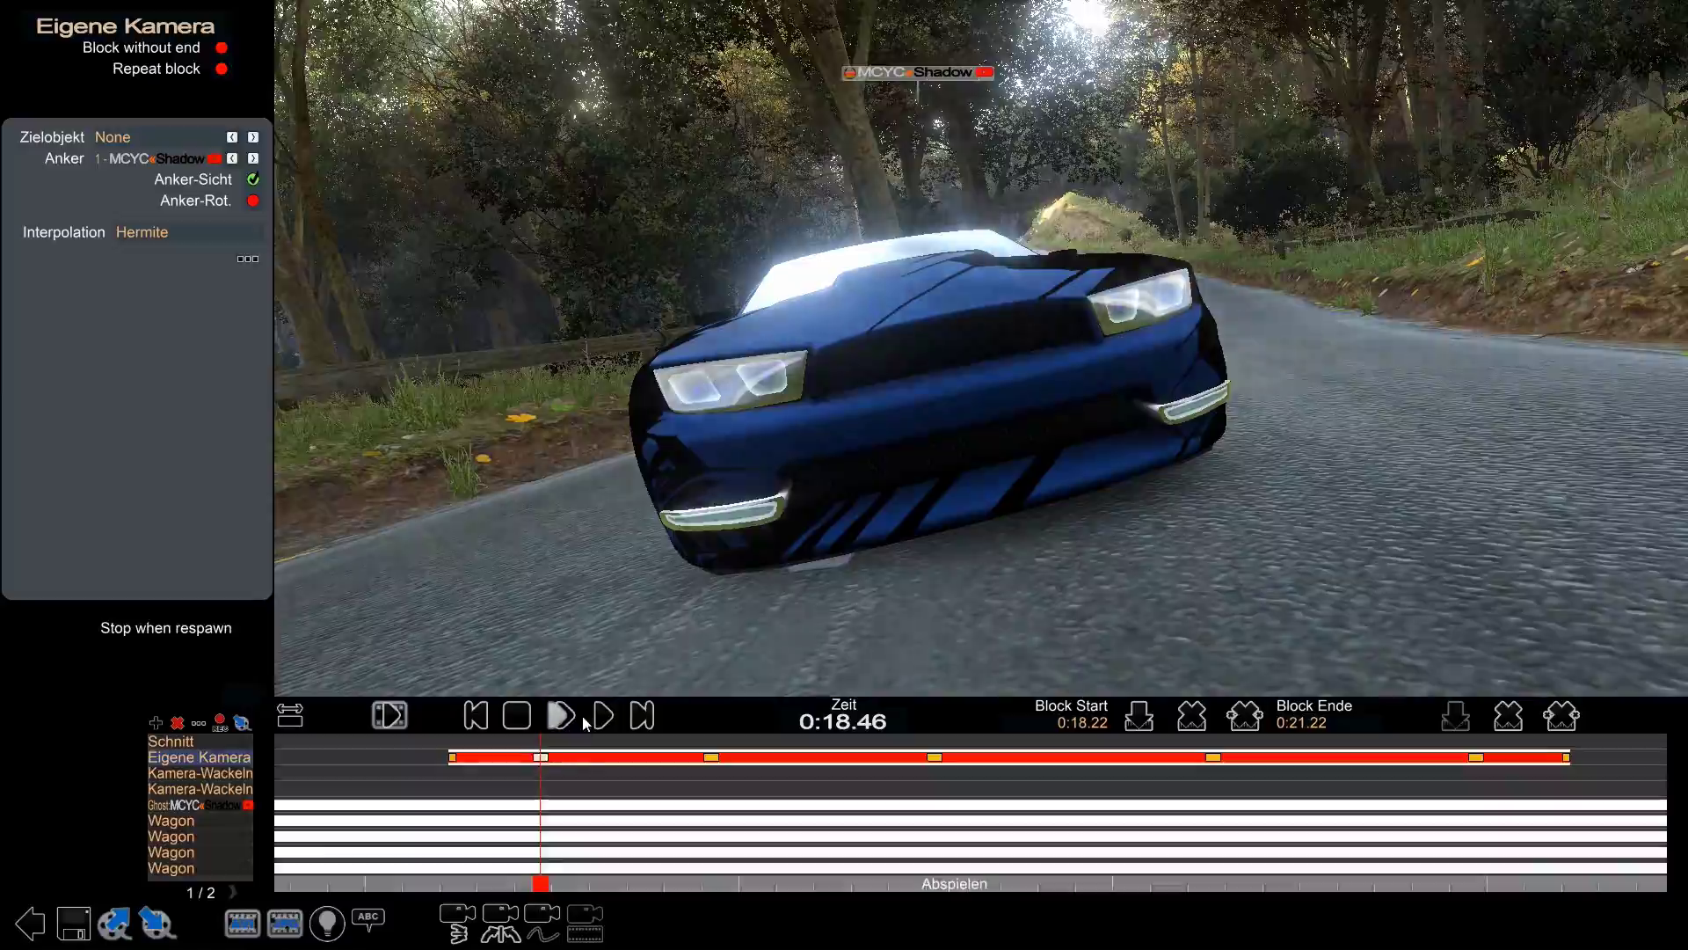
pyautogui.click(561, 715)
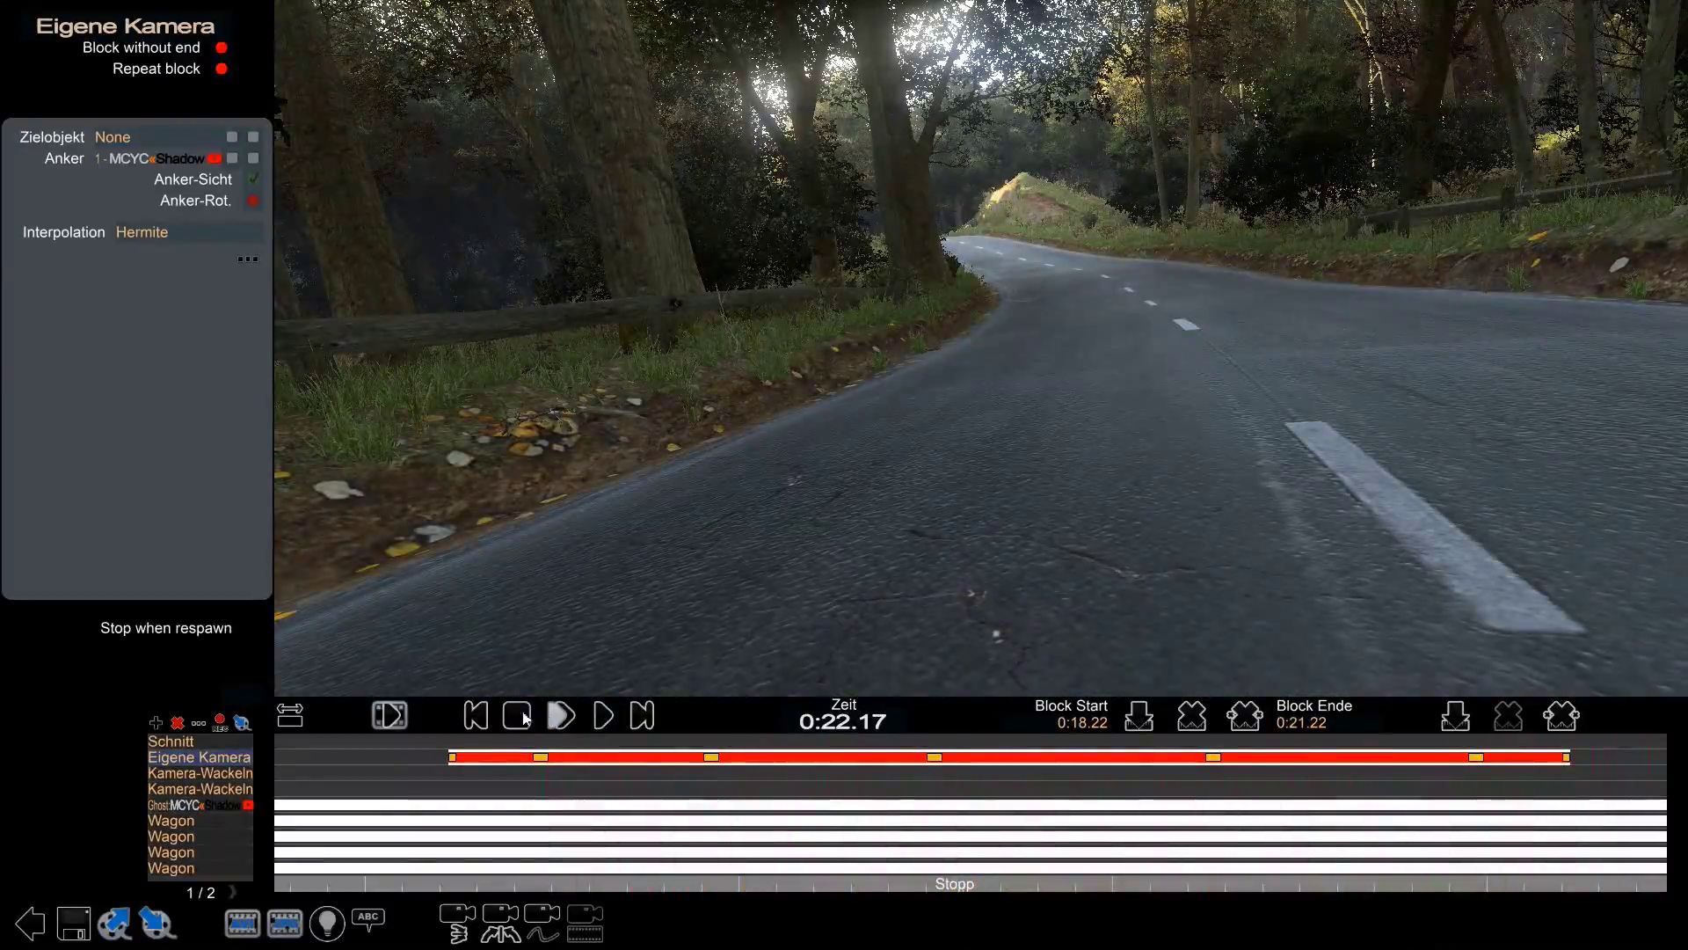
# - Try an extra keyframe at 0:21.09 with the camera framing the car's front wheel and headlight
pyautogui.click(1477, 884)
pyautogui.moveTo(1479, 884); pyautogui.dragTo(1084, 783)
pyautogui.click(571, 714)
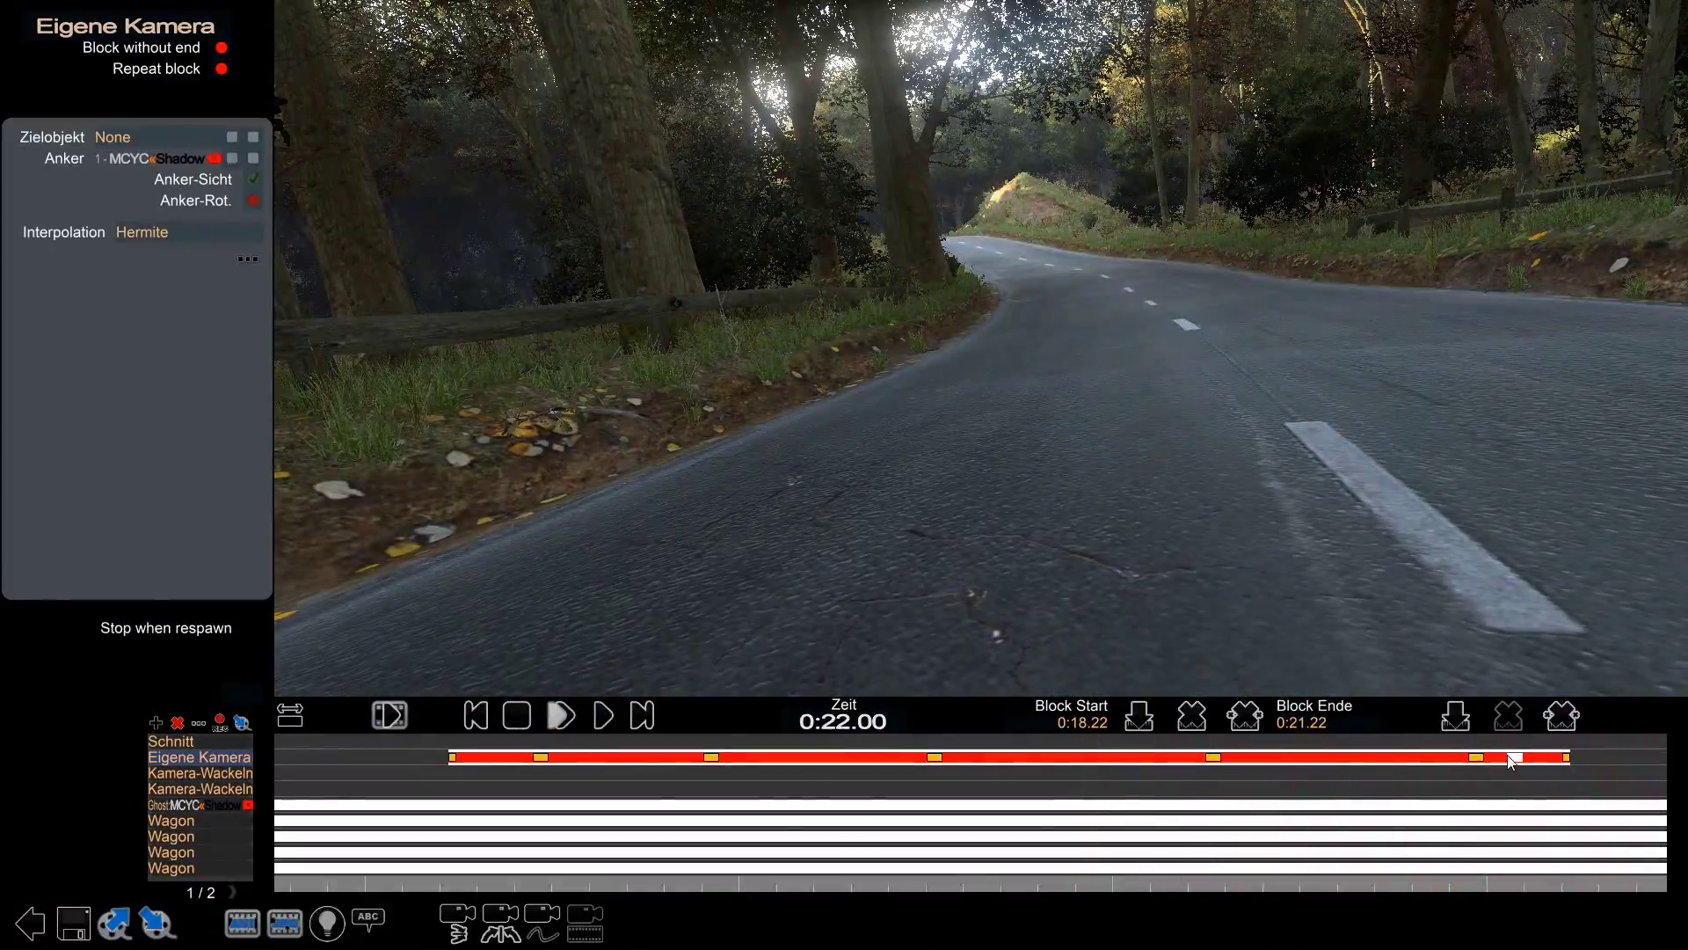
pyautogui.click(1517, 757)
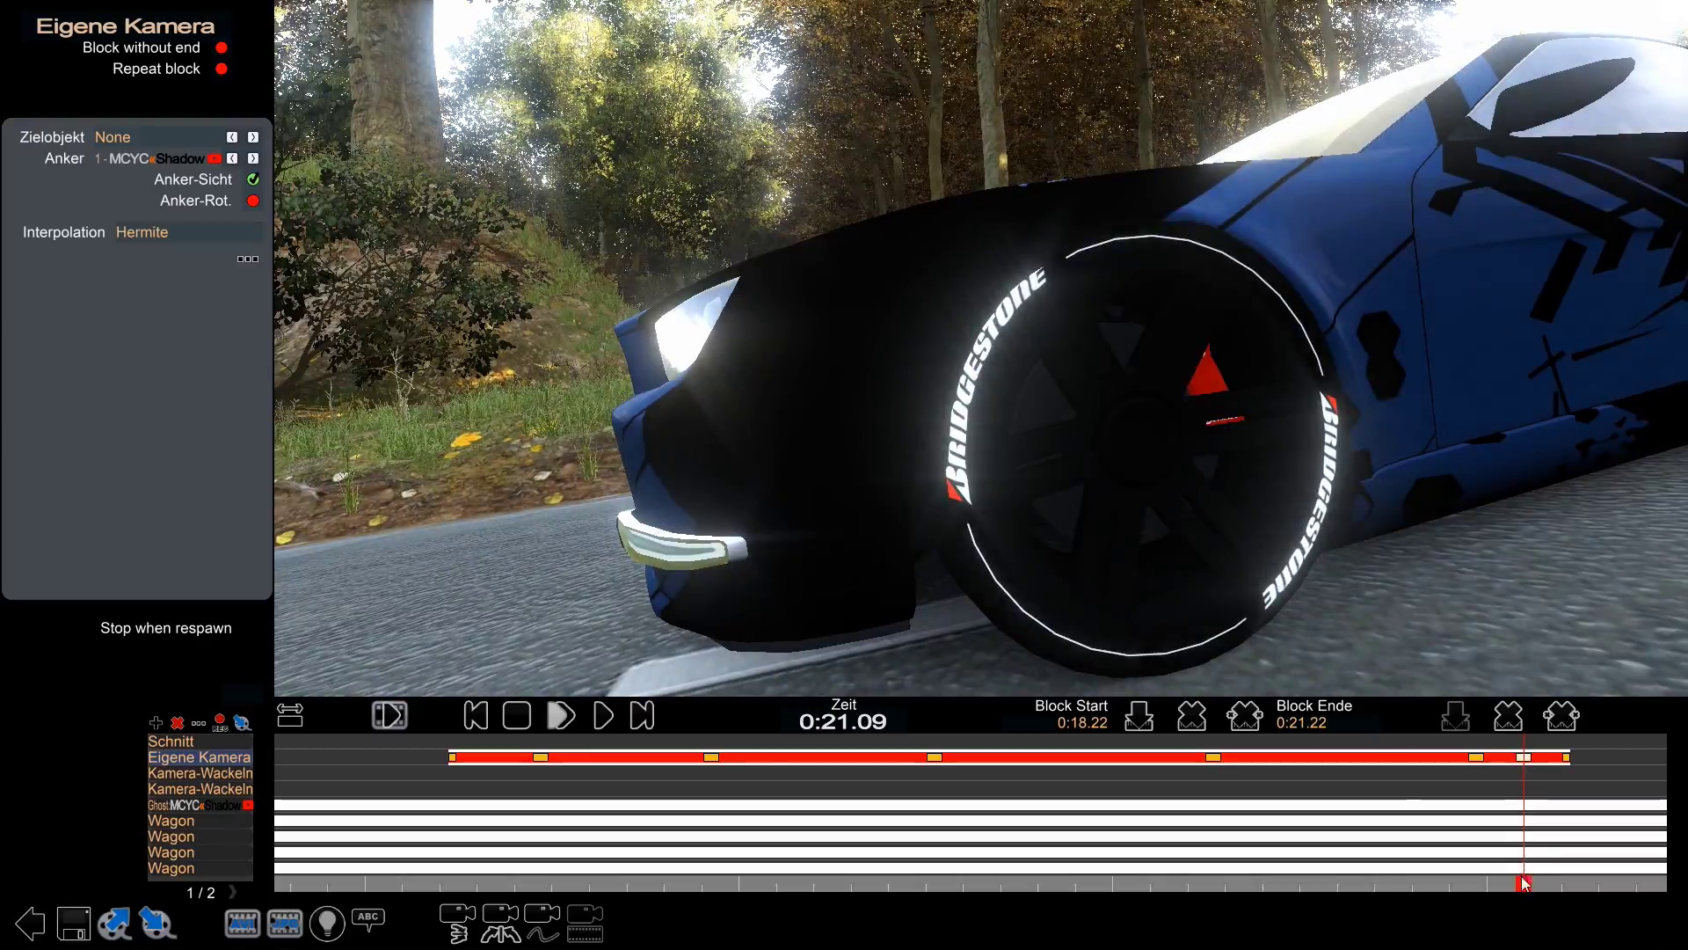
# - Preview the end of the second block, and replay the whole camera move from its start at 0:18.22
pyautogui.moveTo(1524, 882); pyautogui.dragTo(1281, 882)
pyautogui.click(604, 712)
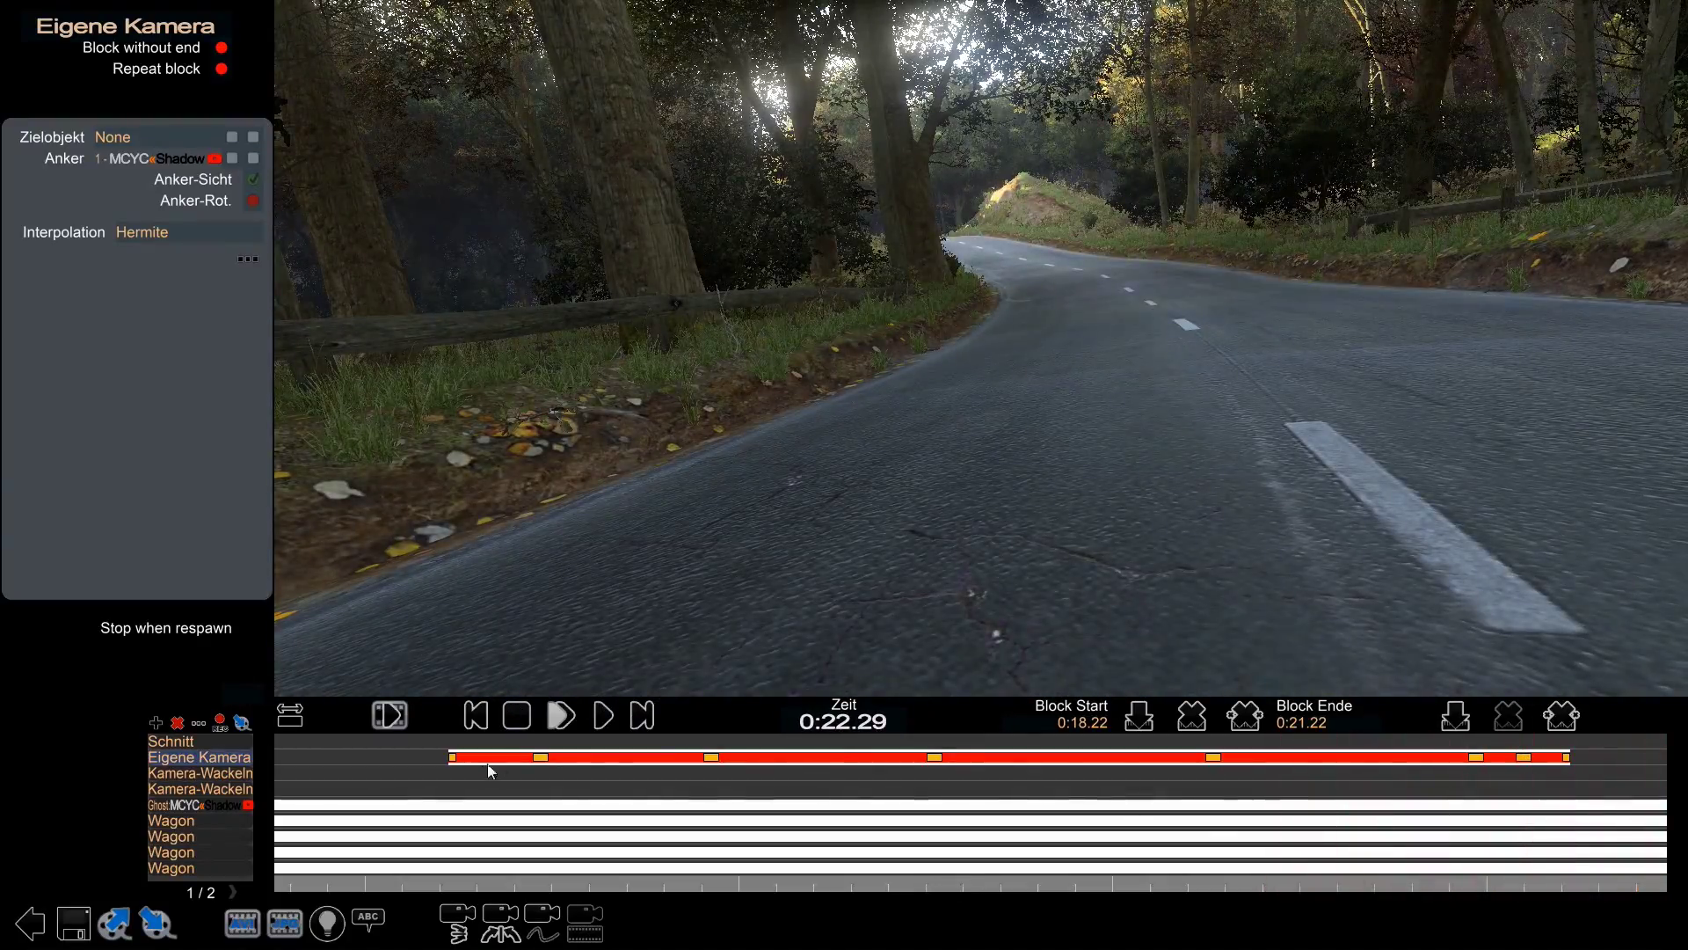
pyautogui.click(475, 715)
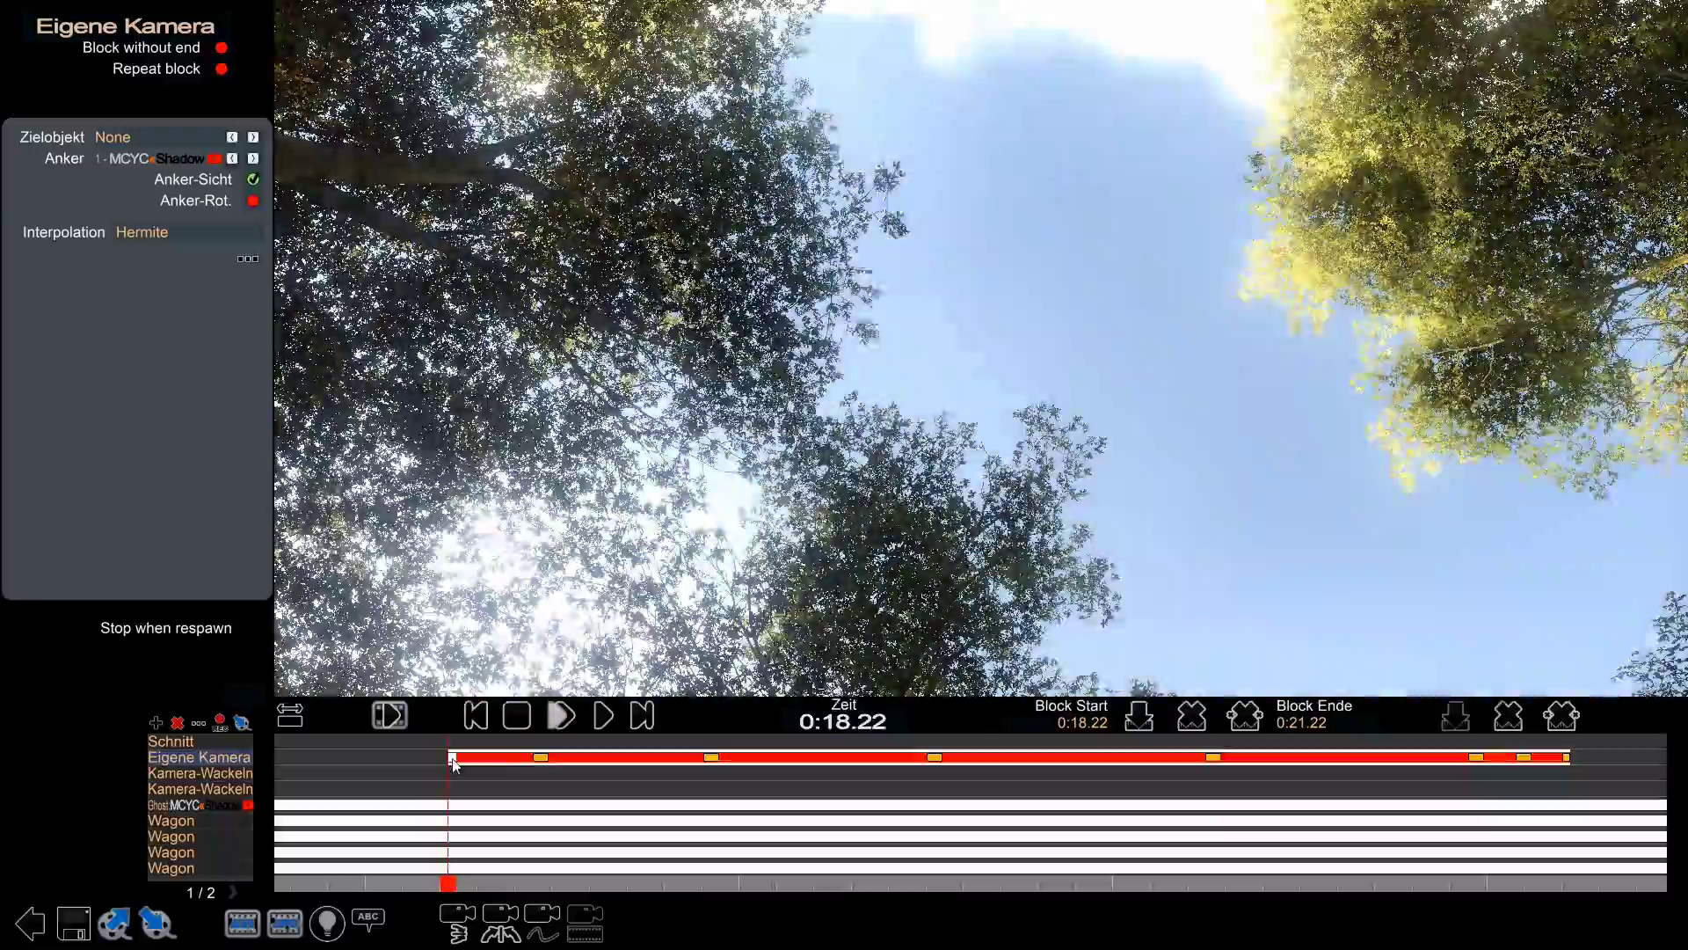
pyautogui.click(604, 714)
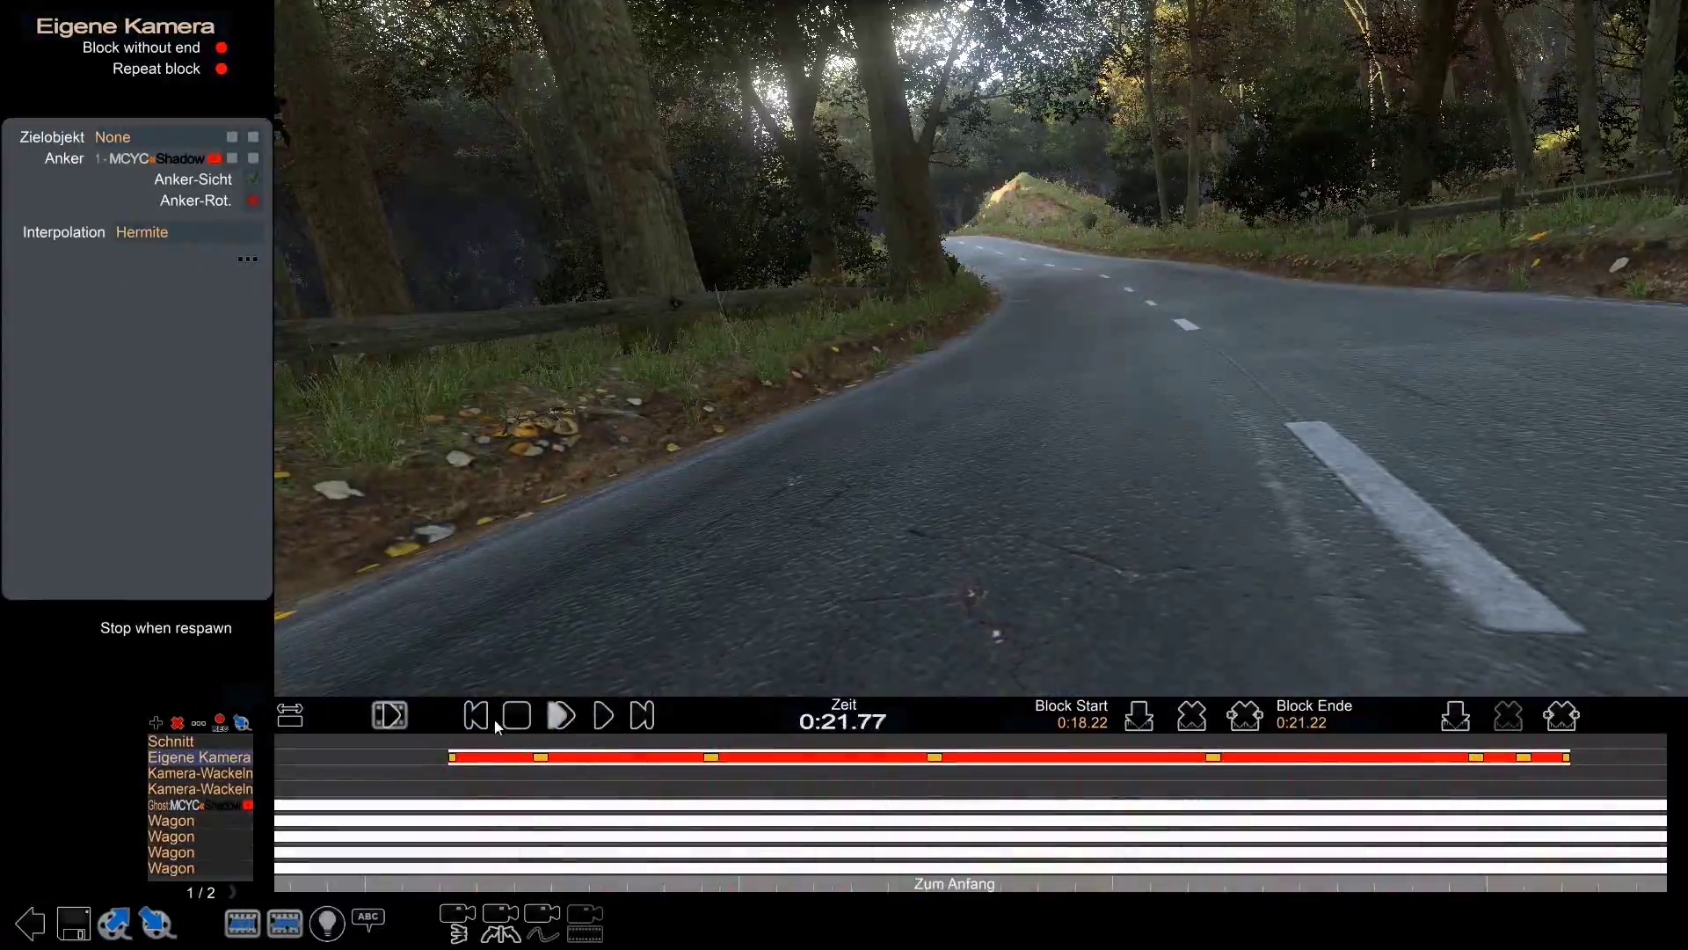
# - Delete the 0:21.09 keyframe and insert one at 0:20.79, turning the camera to show more of the car's front beside the wheel
pyautogui.click(1523, 757)
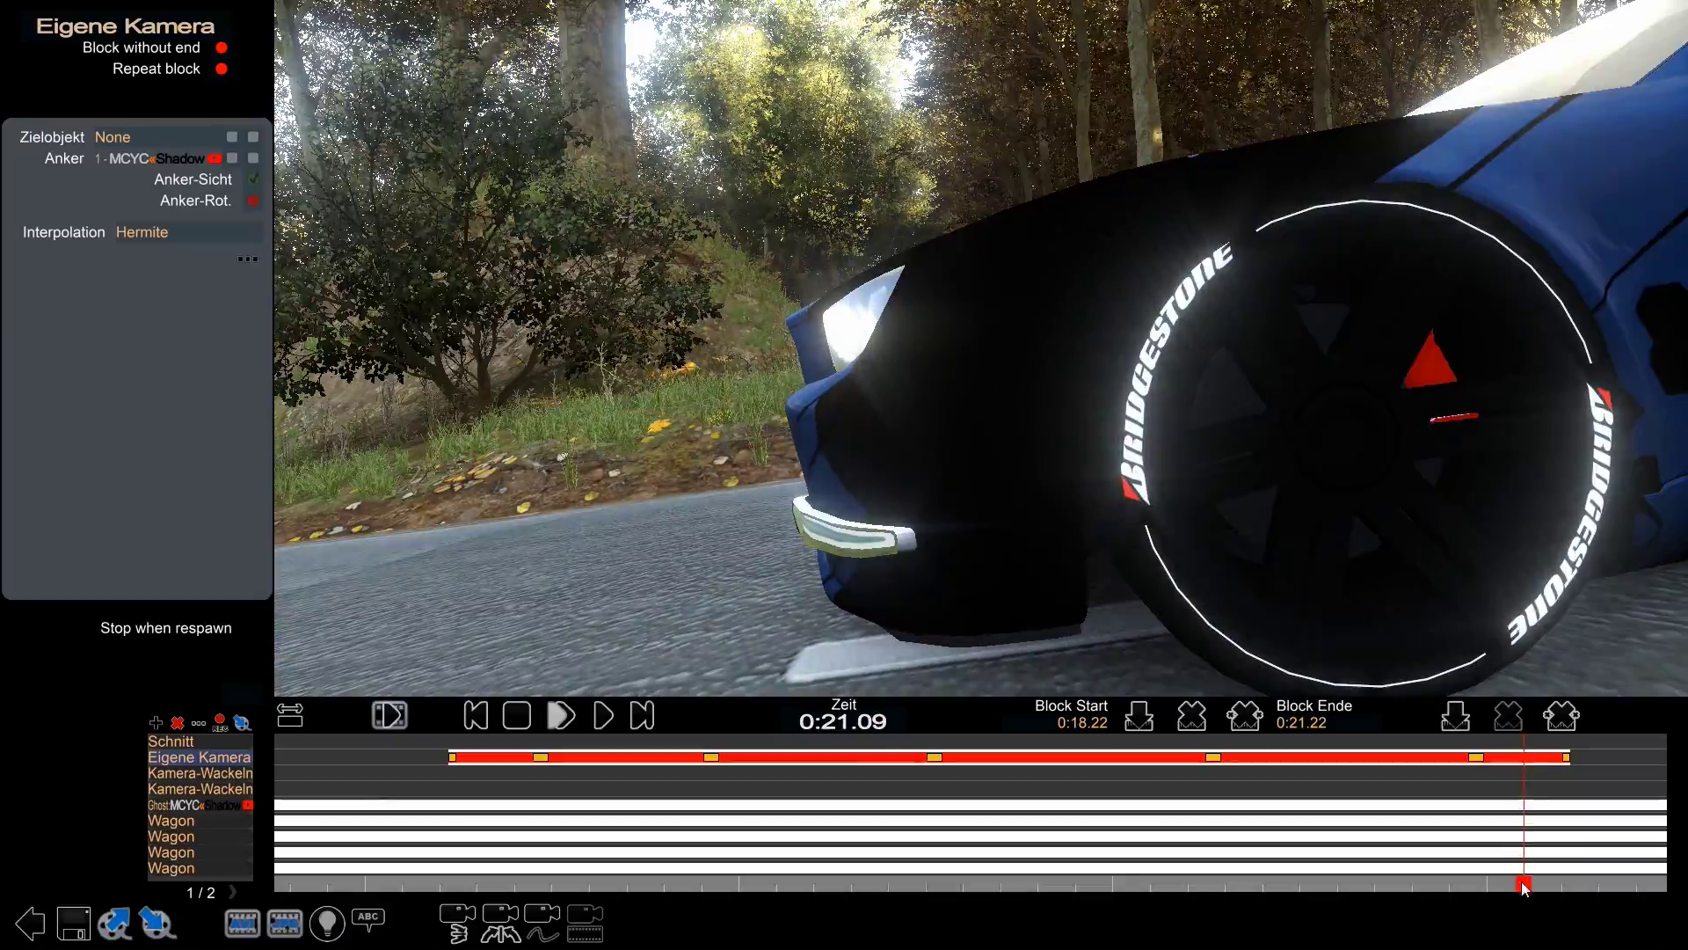
pyautogui.moveTo(1522, 881); pyautogui.dragTo(1410, 818)
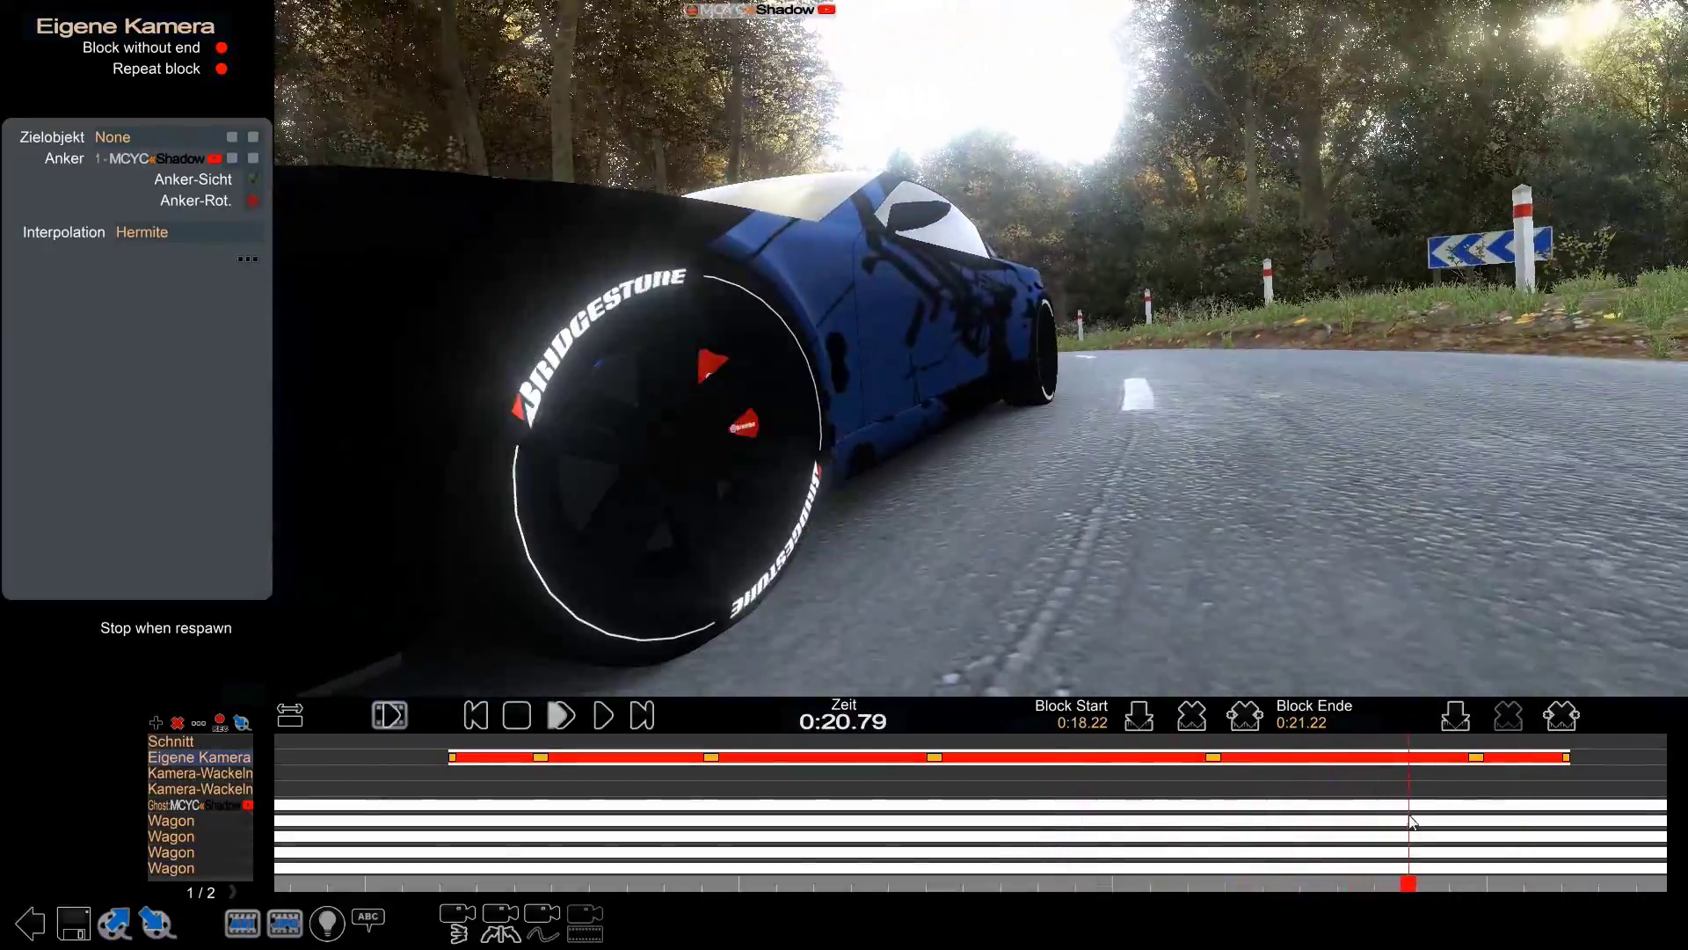
pyautogui.click(1455, 715)
pyautogui.moveTo(1252, 533); pyautogui.dragTo(1142, 520)
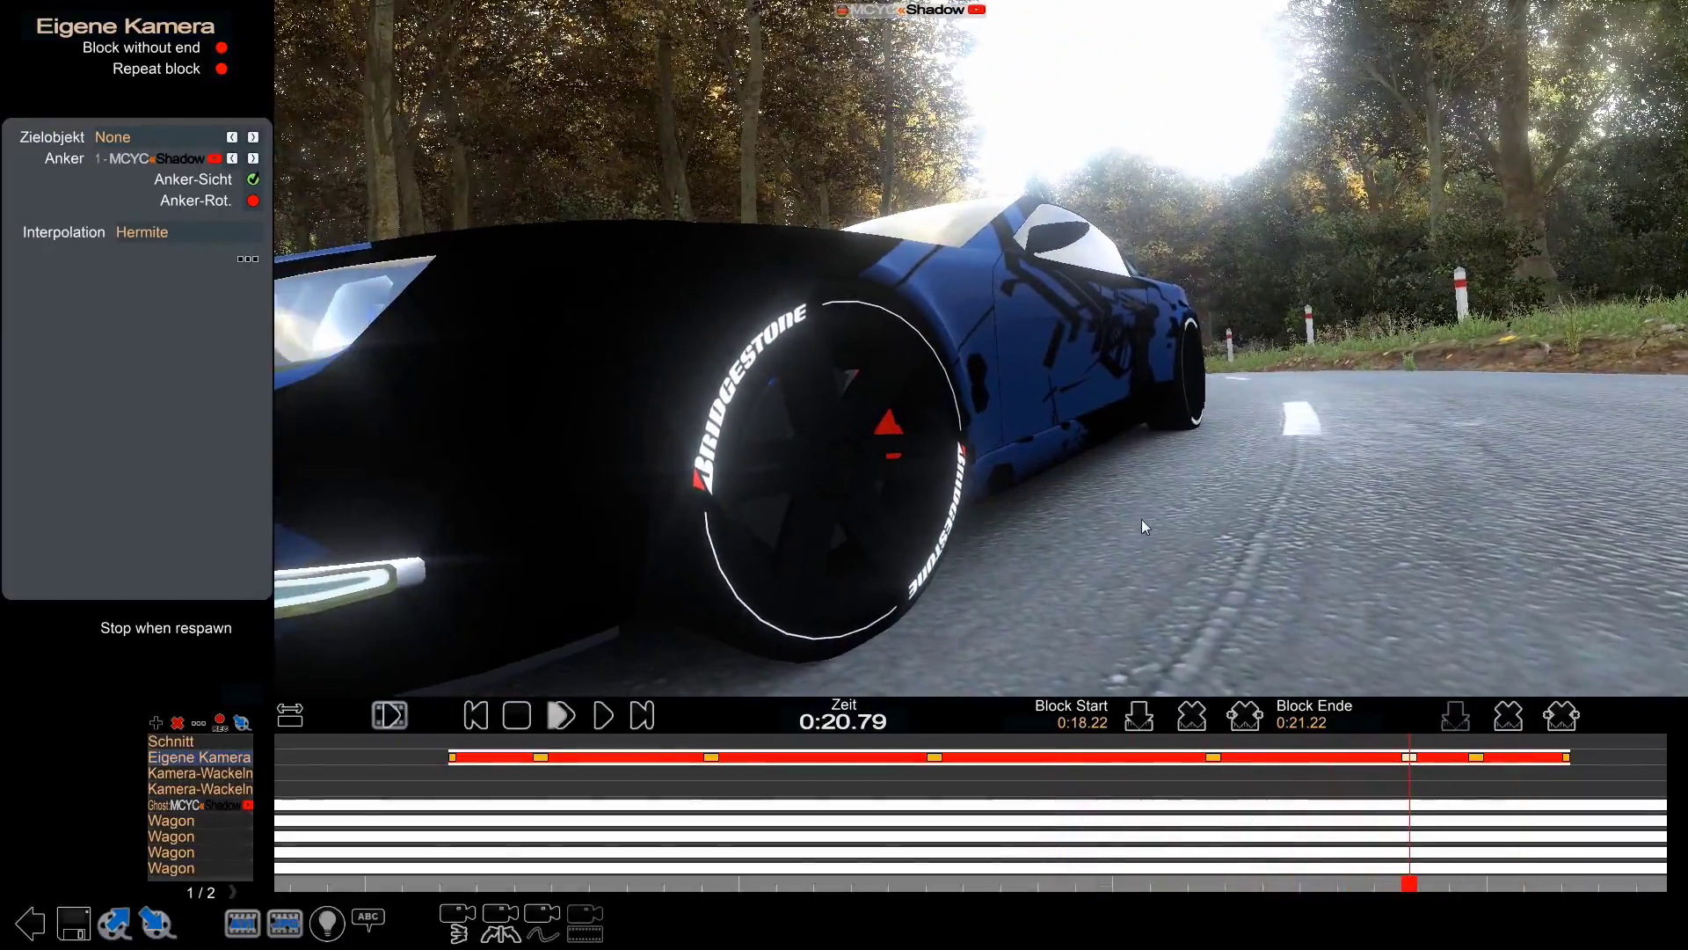
# - Preview the camera move past the block's end, and check the framing from the 0:20.79 keyframe to 0:20.88
pyautogui.click(1280, 809)
pyautogui.click(607, 728)
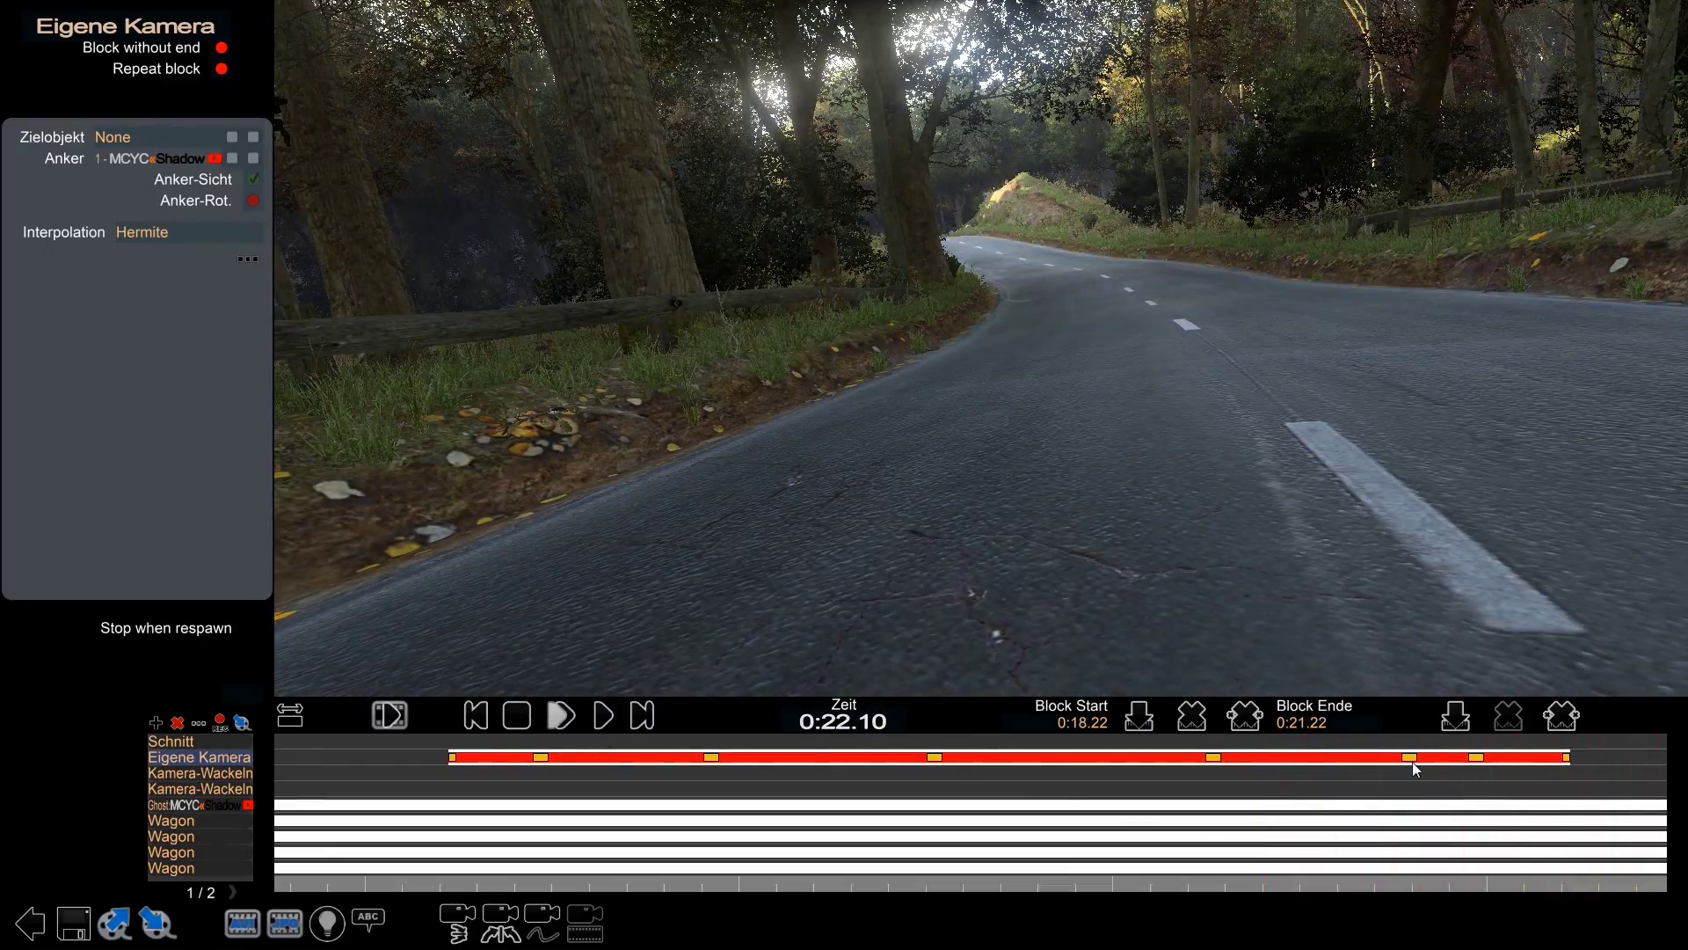
pyautogui.click(1410, 757)
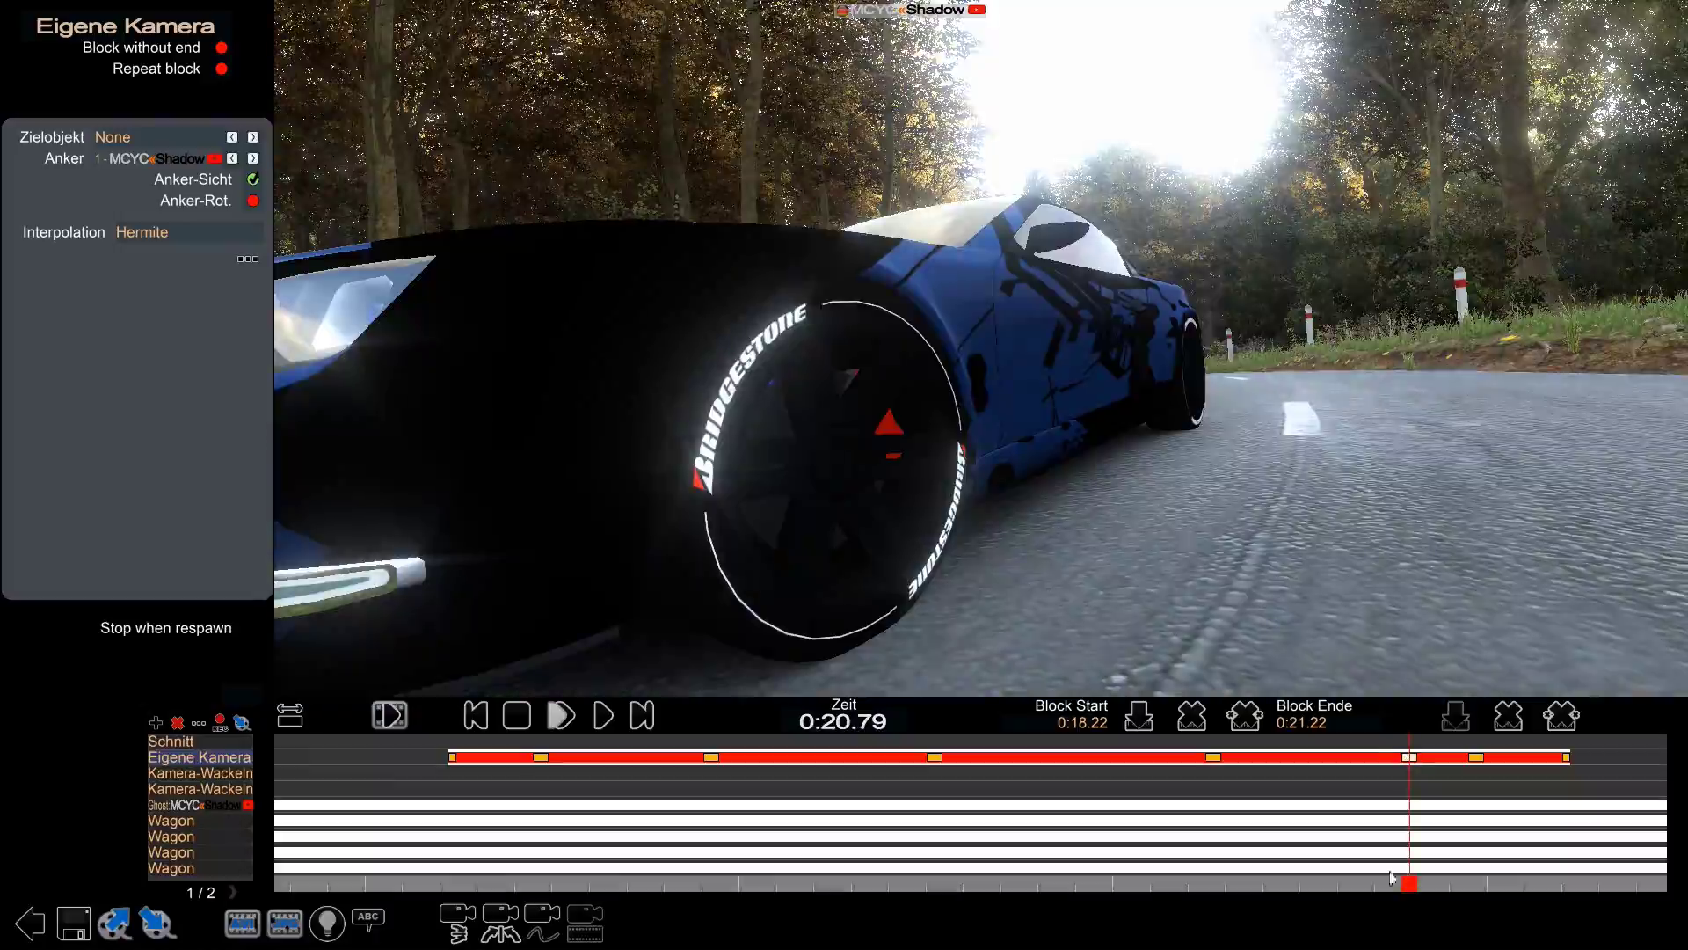
pyautogui.moveTo(1410, 883); pyautogui.dragTo(1445, 791)
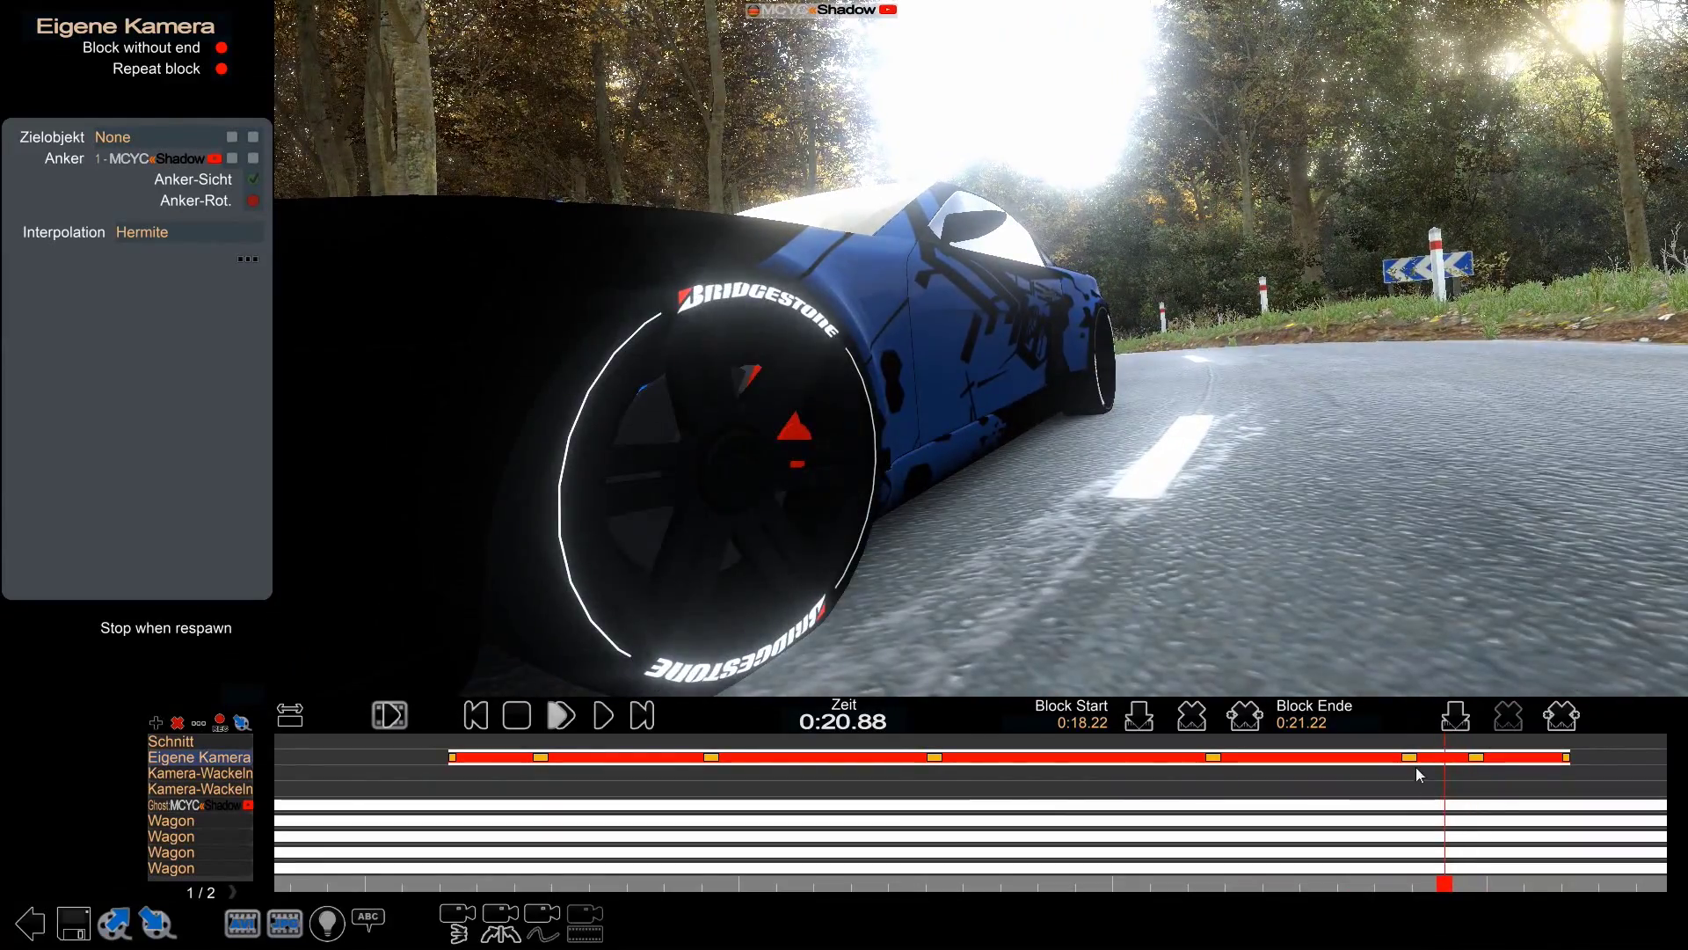
# - Delete the 0:20.79 camera keyframe, move the following keyframe to 0:20.85, and preview the camera move from 0:20.27
pyautogui.click(1410, 757)
pyautogui.click(1407, 760)
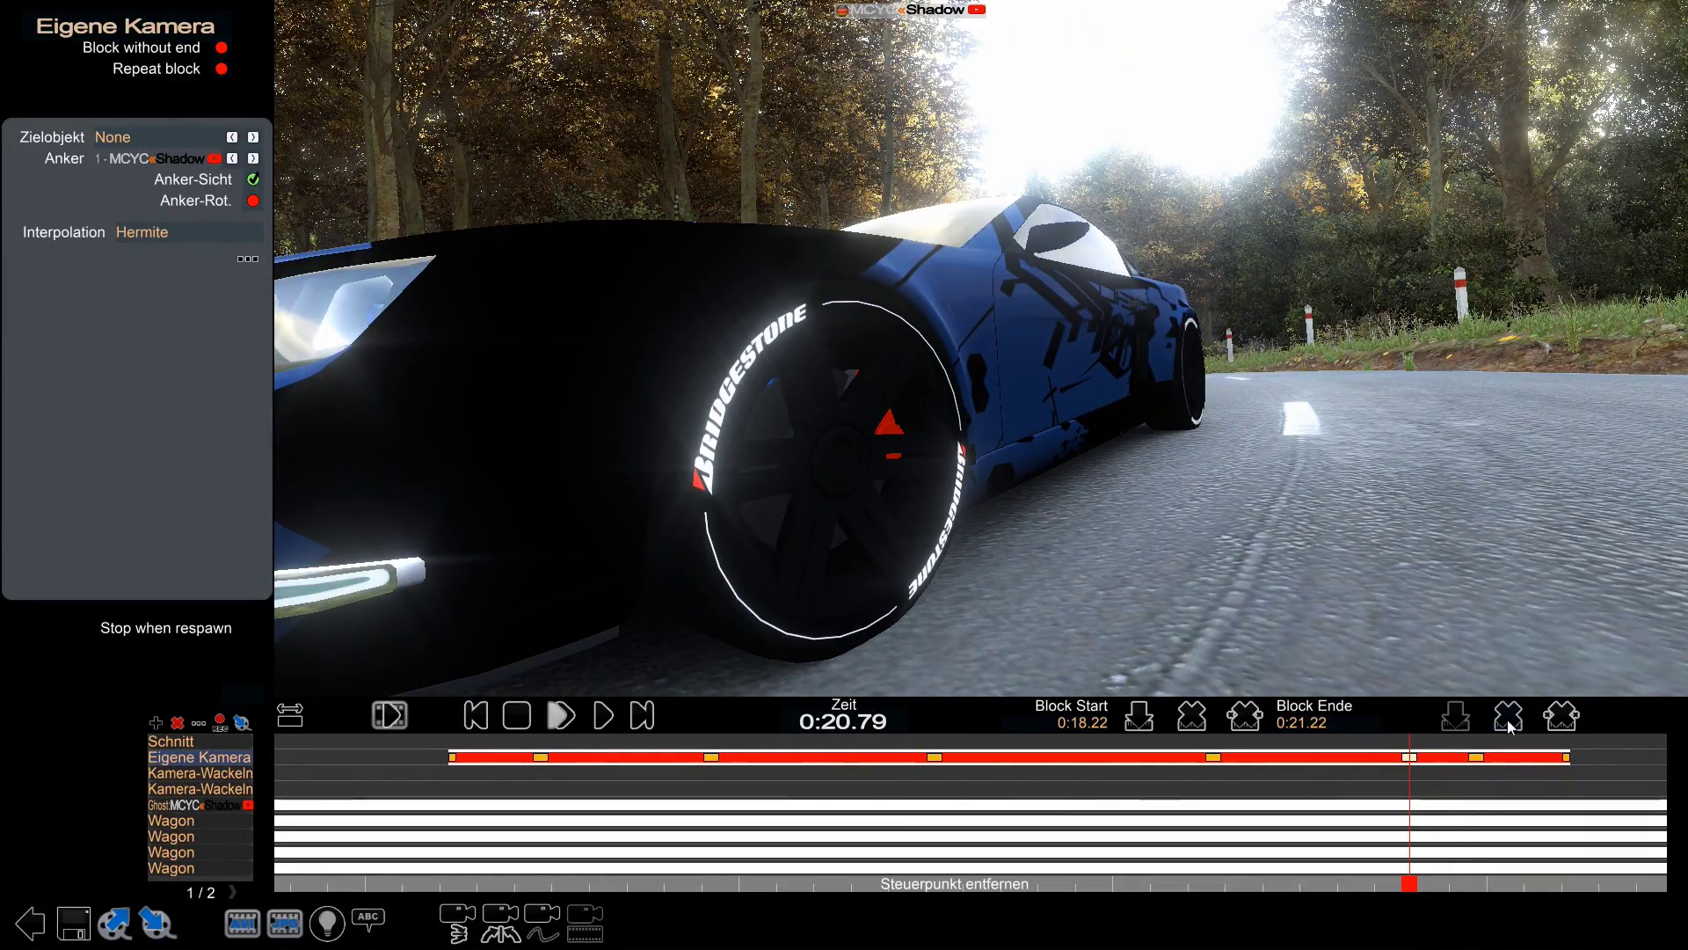
pyautogui.click(1507, 723)
pyautogui.moveTo(1475, 757); pyautogui.dragTo(1433, 762)
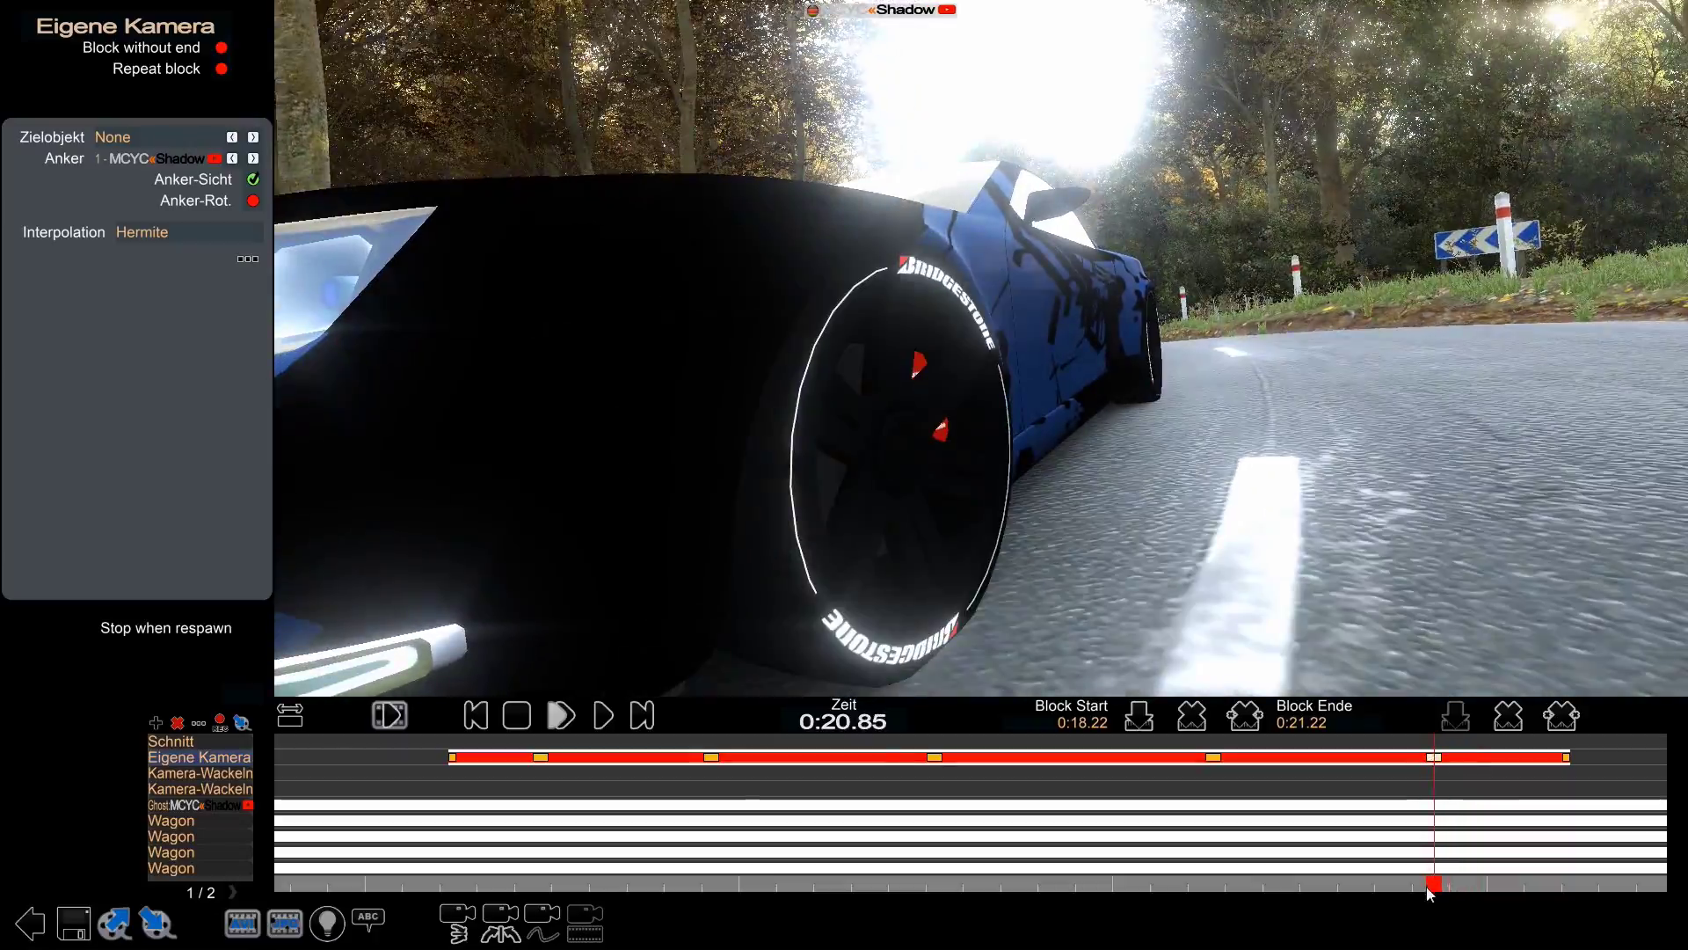
pyautogui.moveTo(1427, 885); pyautogui.dragTo(1214, 813)
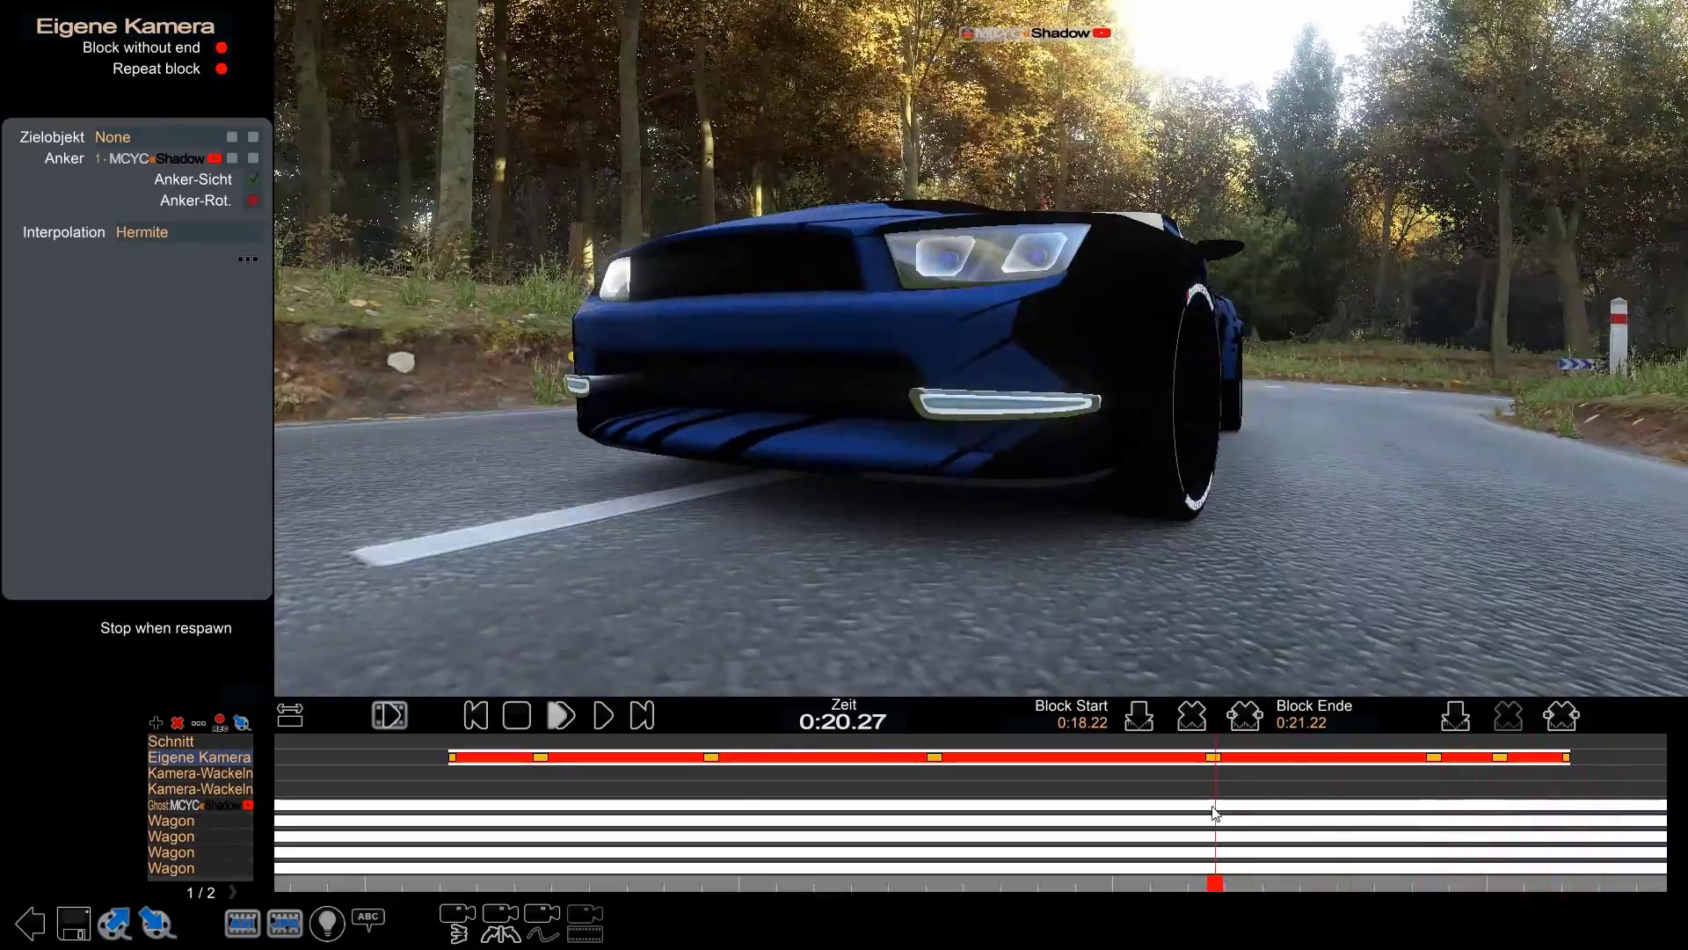
pyautogui.click(610, 710)
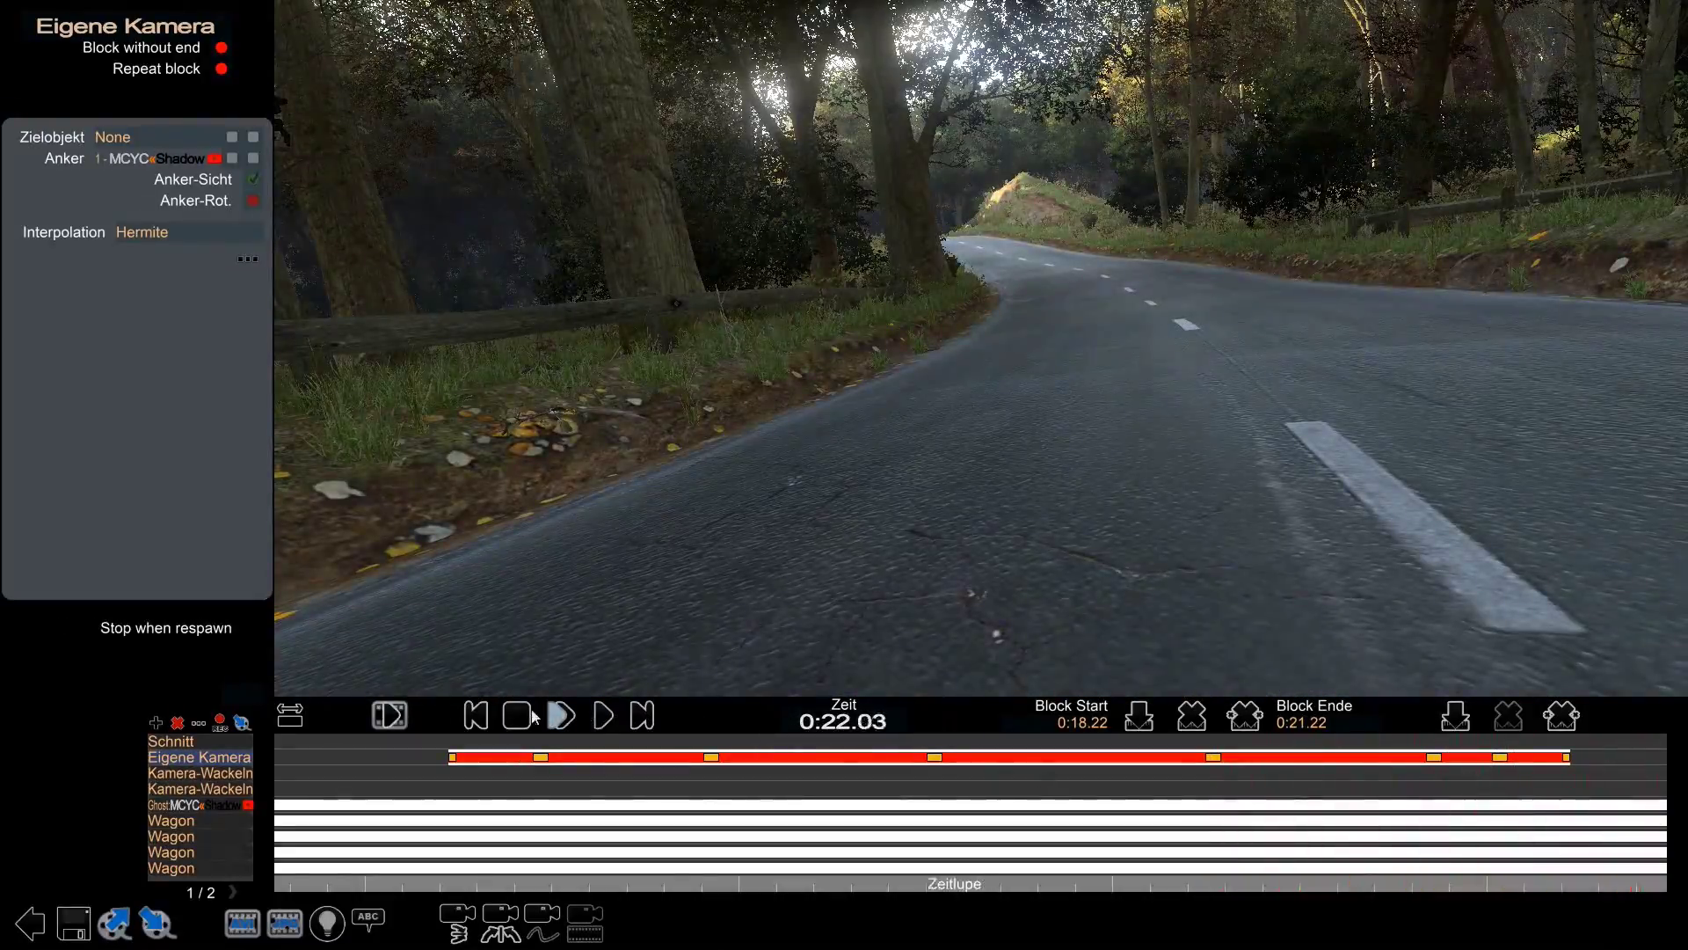
# - Retime the keyframe after 0:20.27, trying 0:20.91 before settling on 0:20.96, and preview the end of the camera move after each change
pyautogui.moveTo(1504, 755); pyautogui.dragTo(1455, 759)
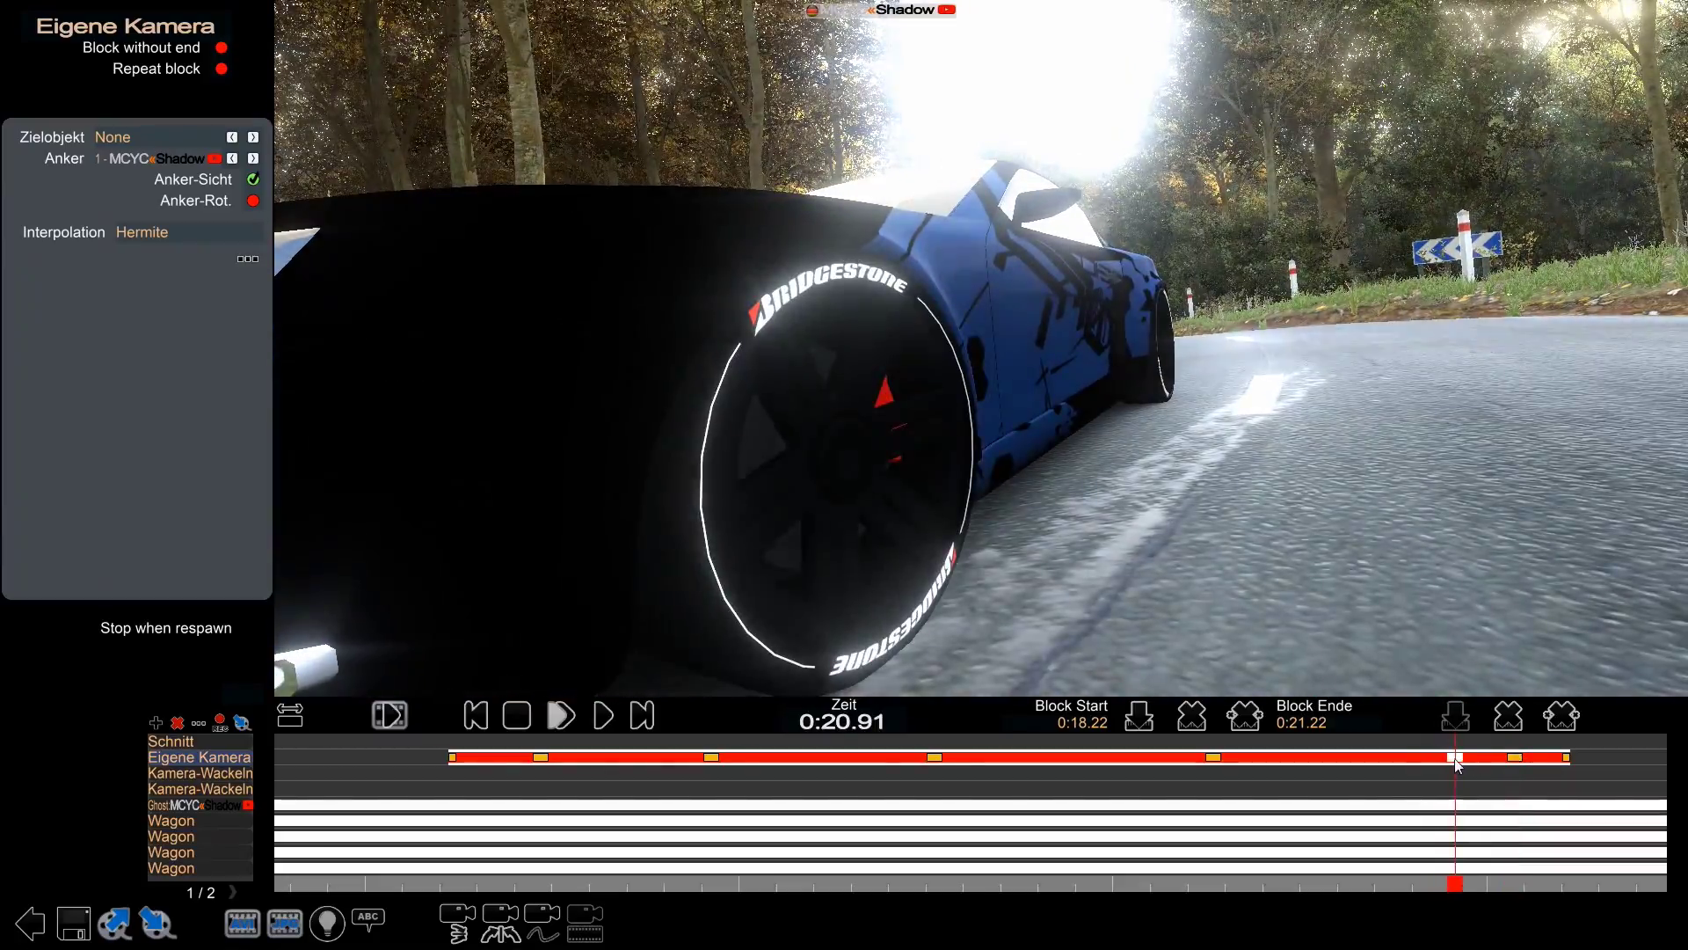
pyautogui.moveTo(1456, 884); pyautogui.dragTo(1377, 883)
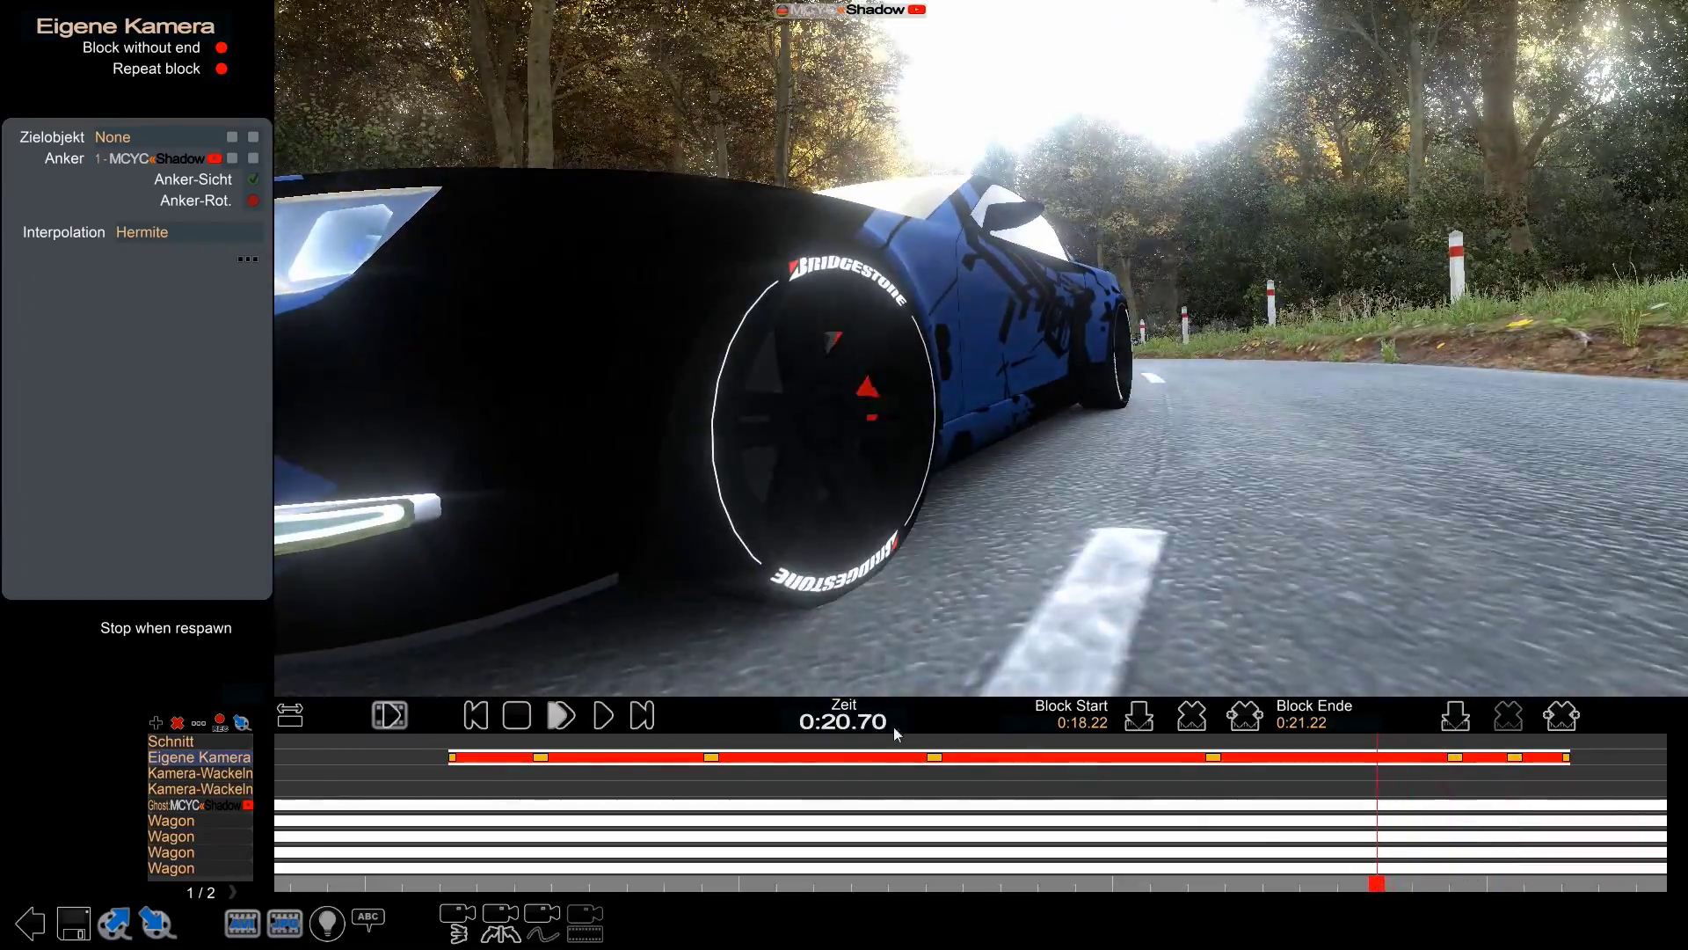
pyautogui.click(612, 715)
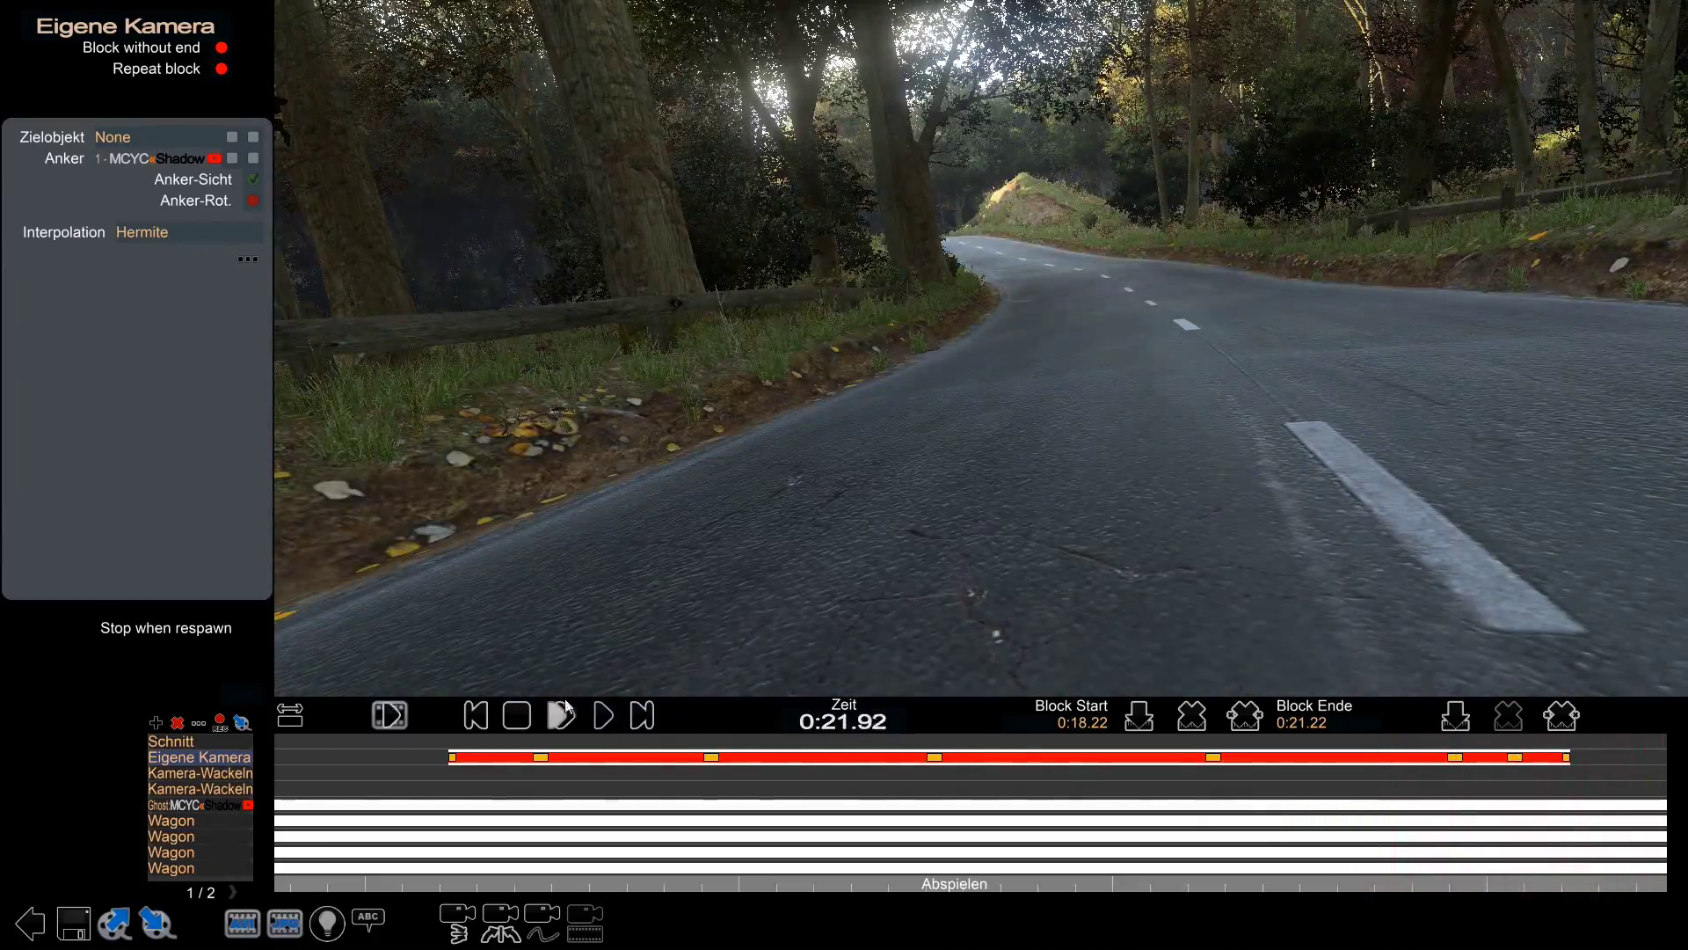
pyautogui.moveTo(1516, 756); pyautogui.dragTo(1472, 757)
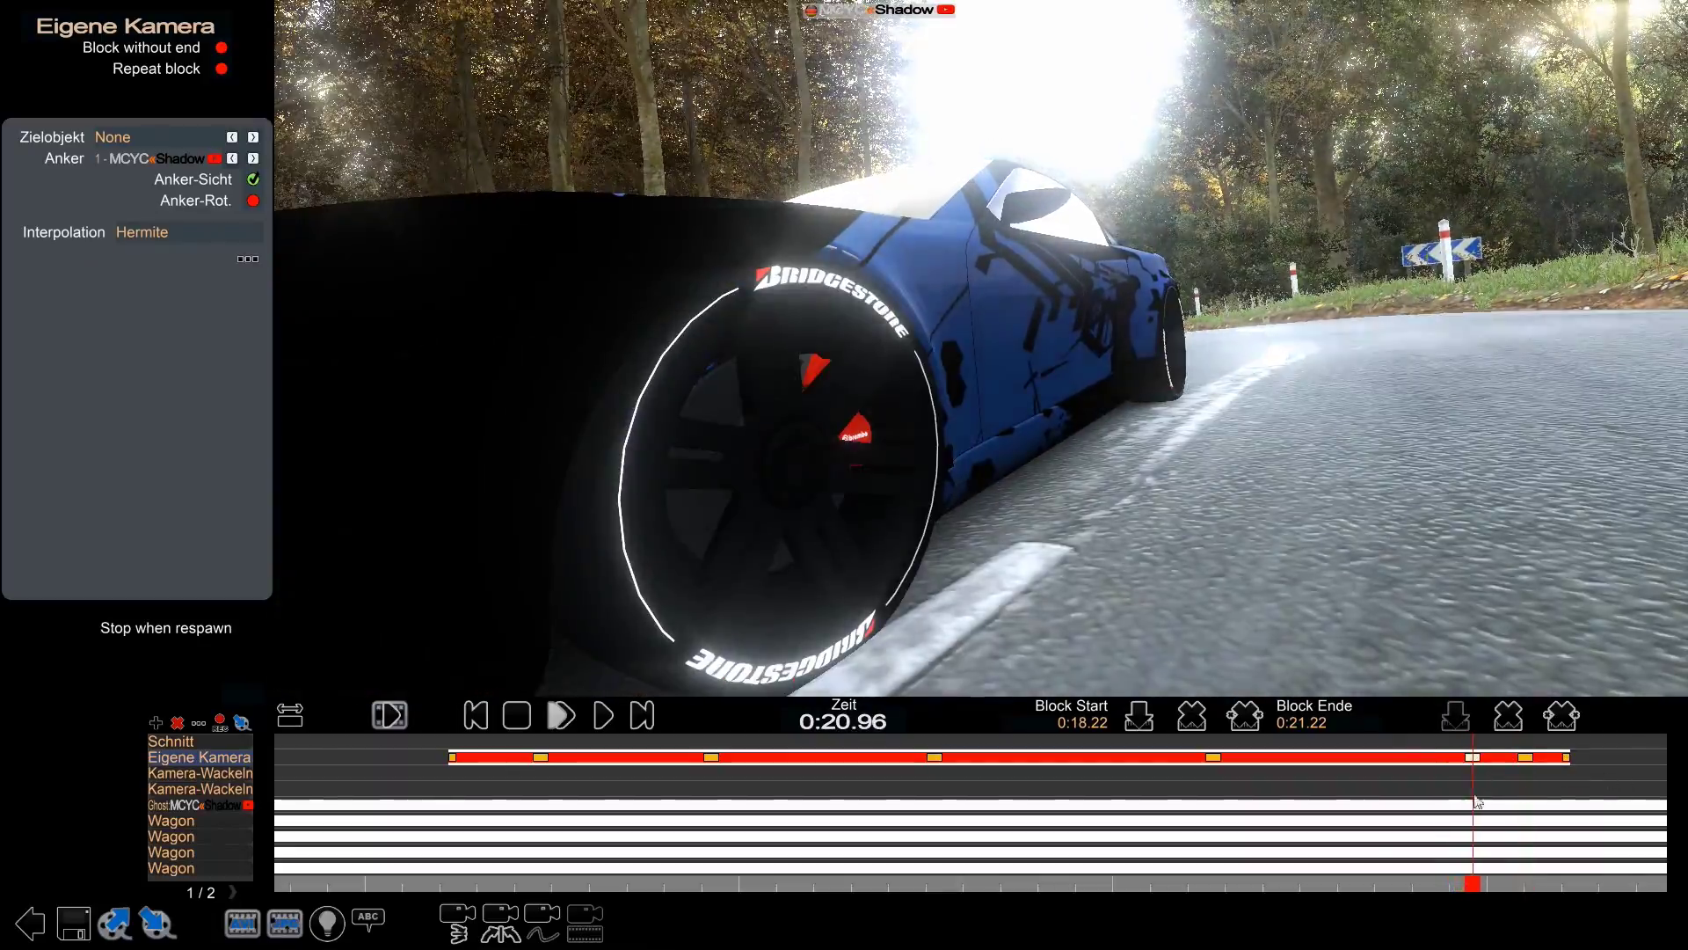
pyautogui.click(605, 715)
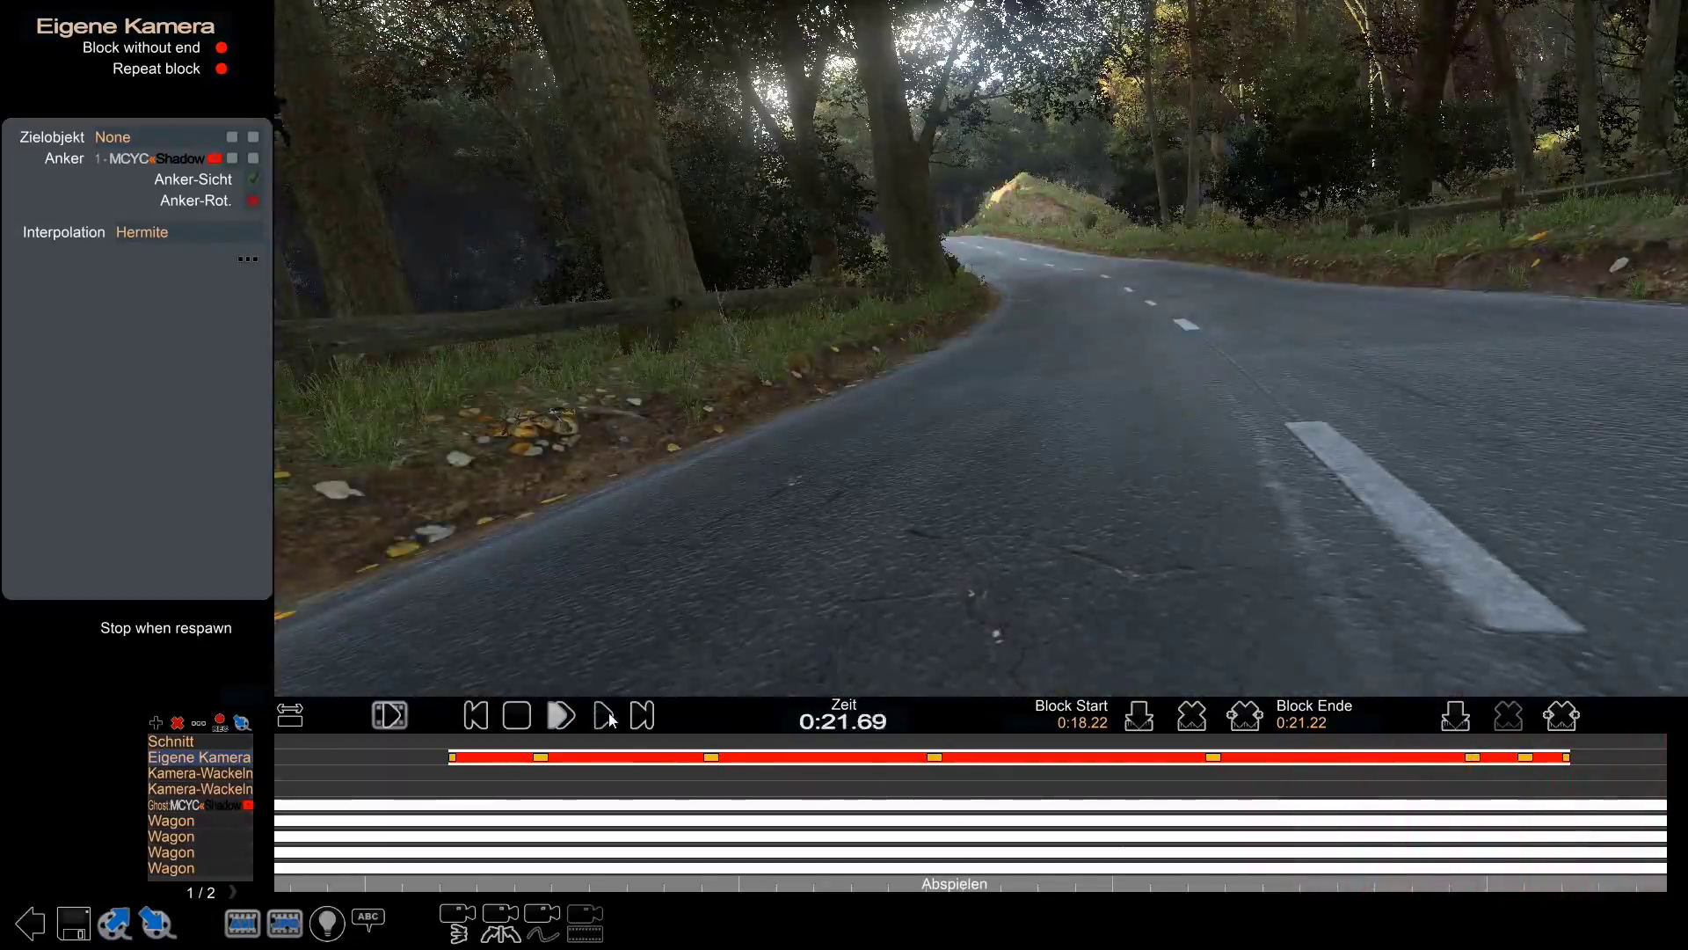
# - Insert a Schnitt block on the Schnitt track from 0:18.22 to 0:21.22, matching the second custom camera block
pyautogui.click(492, 704)
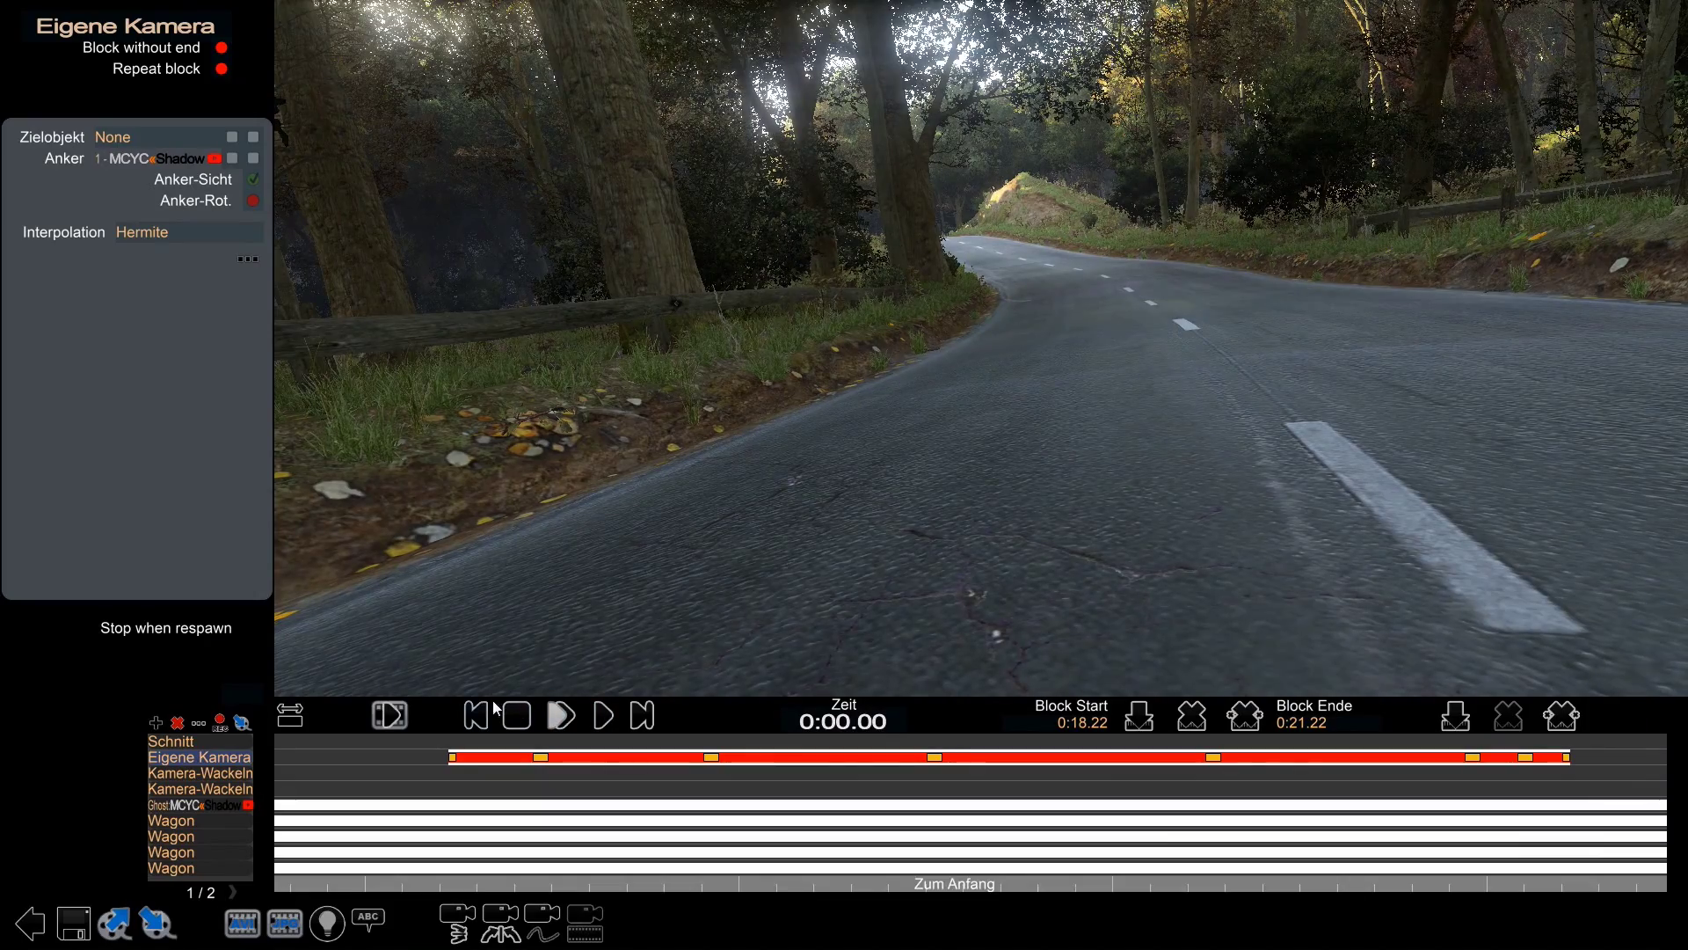
pyautogui.click(451, 757)
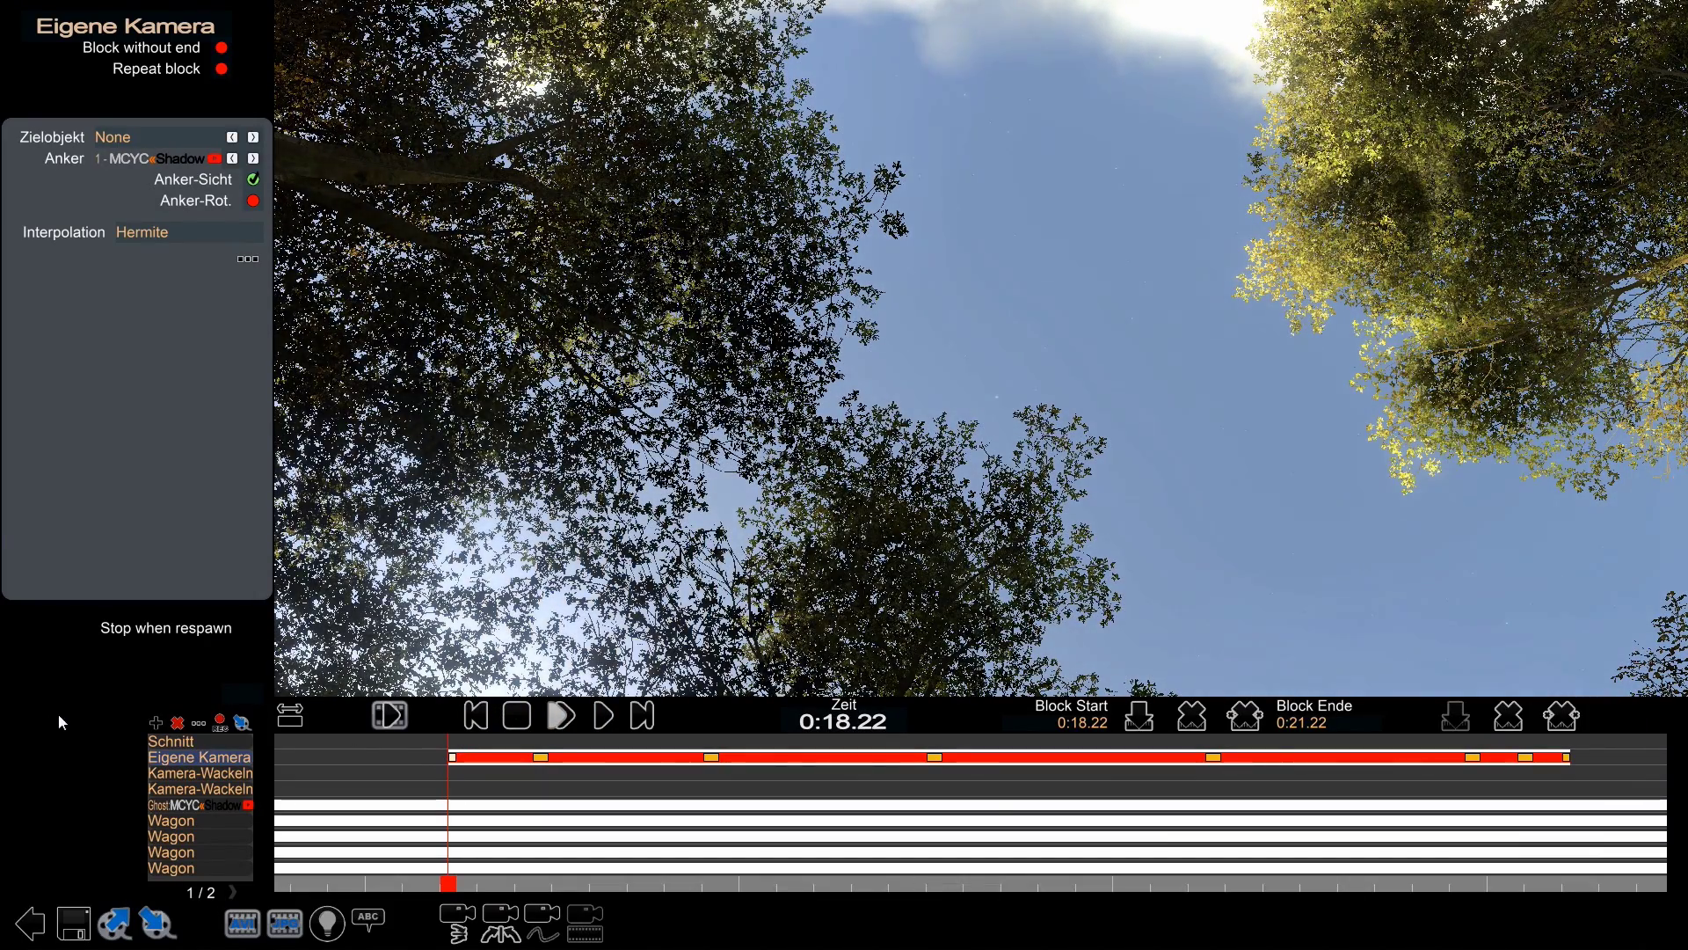
pyautogui.click(156, 723)
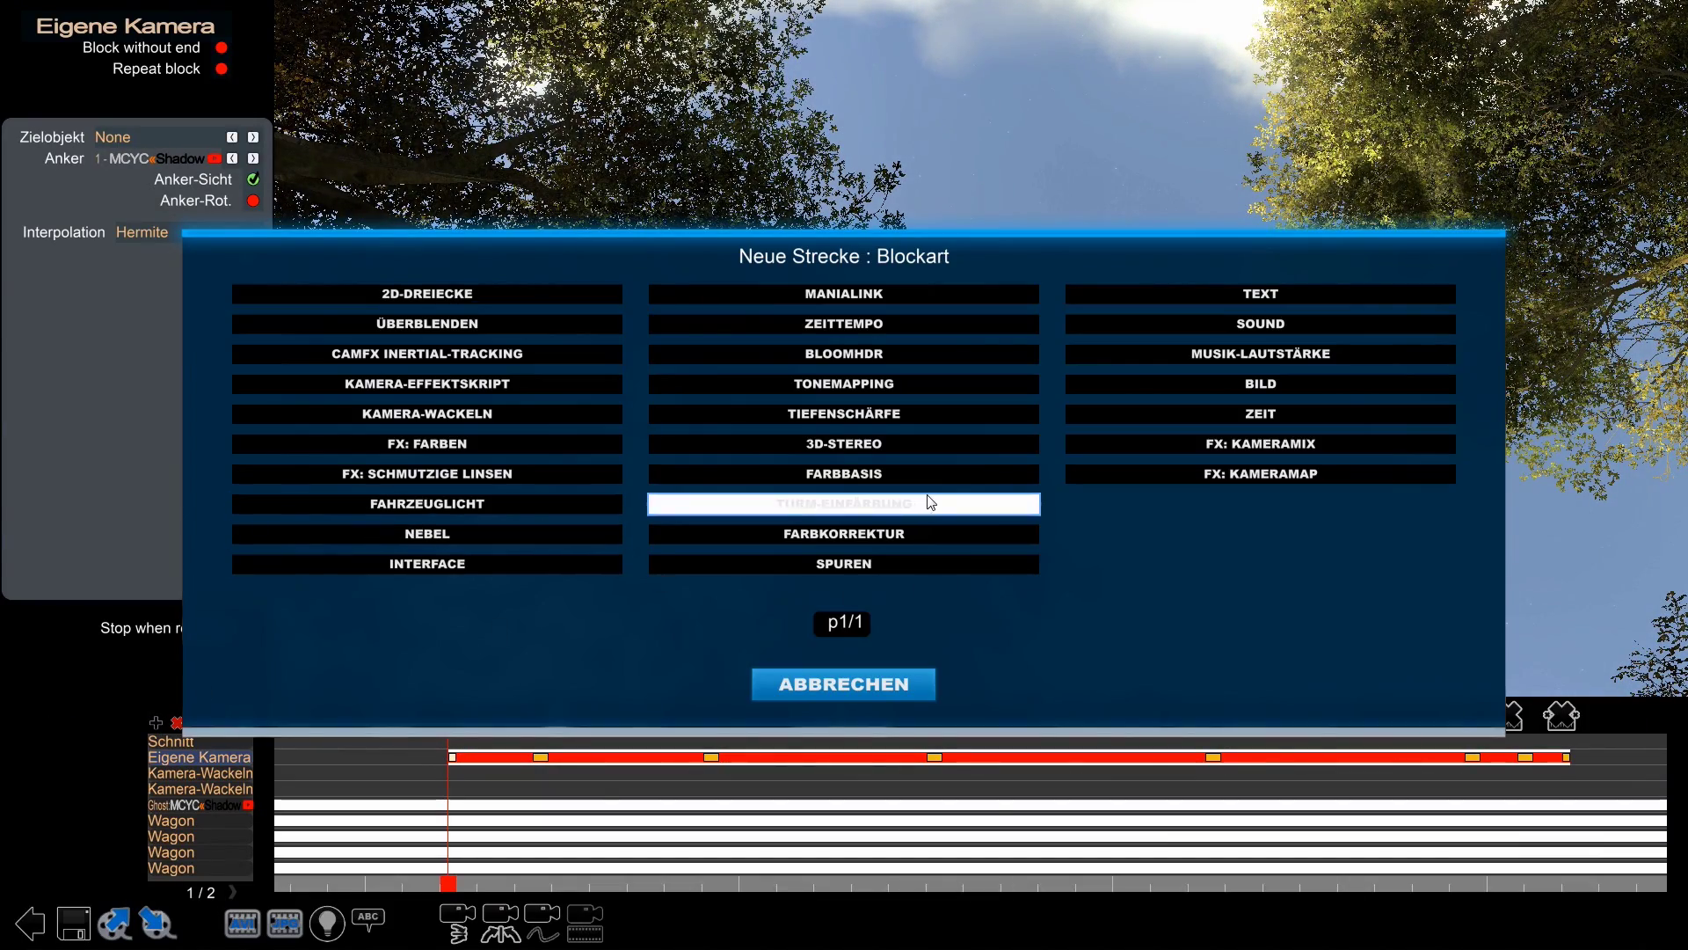
pyautogui.click(798, 690)
pyautogui.click(182, 739)
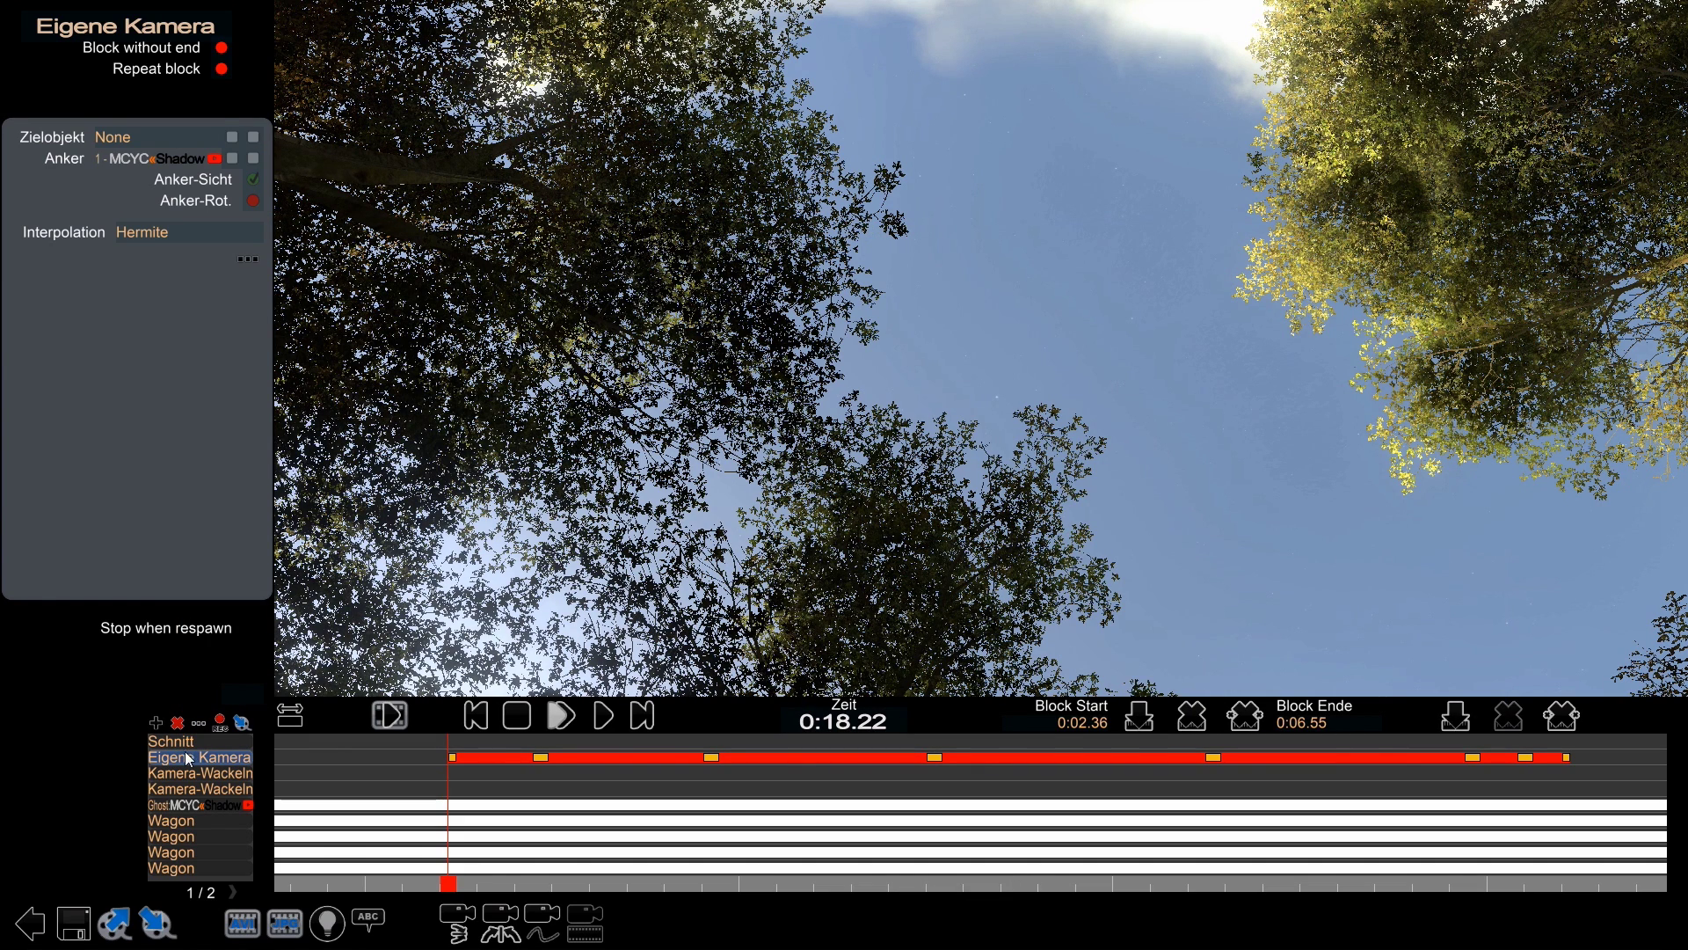
pyautogui.click(1150, 721)
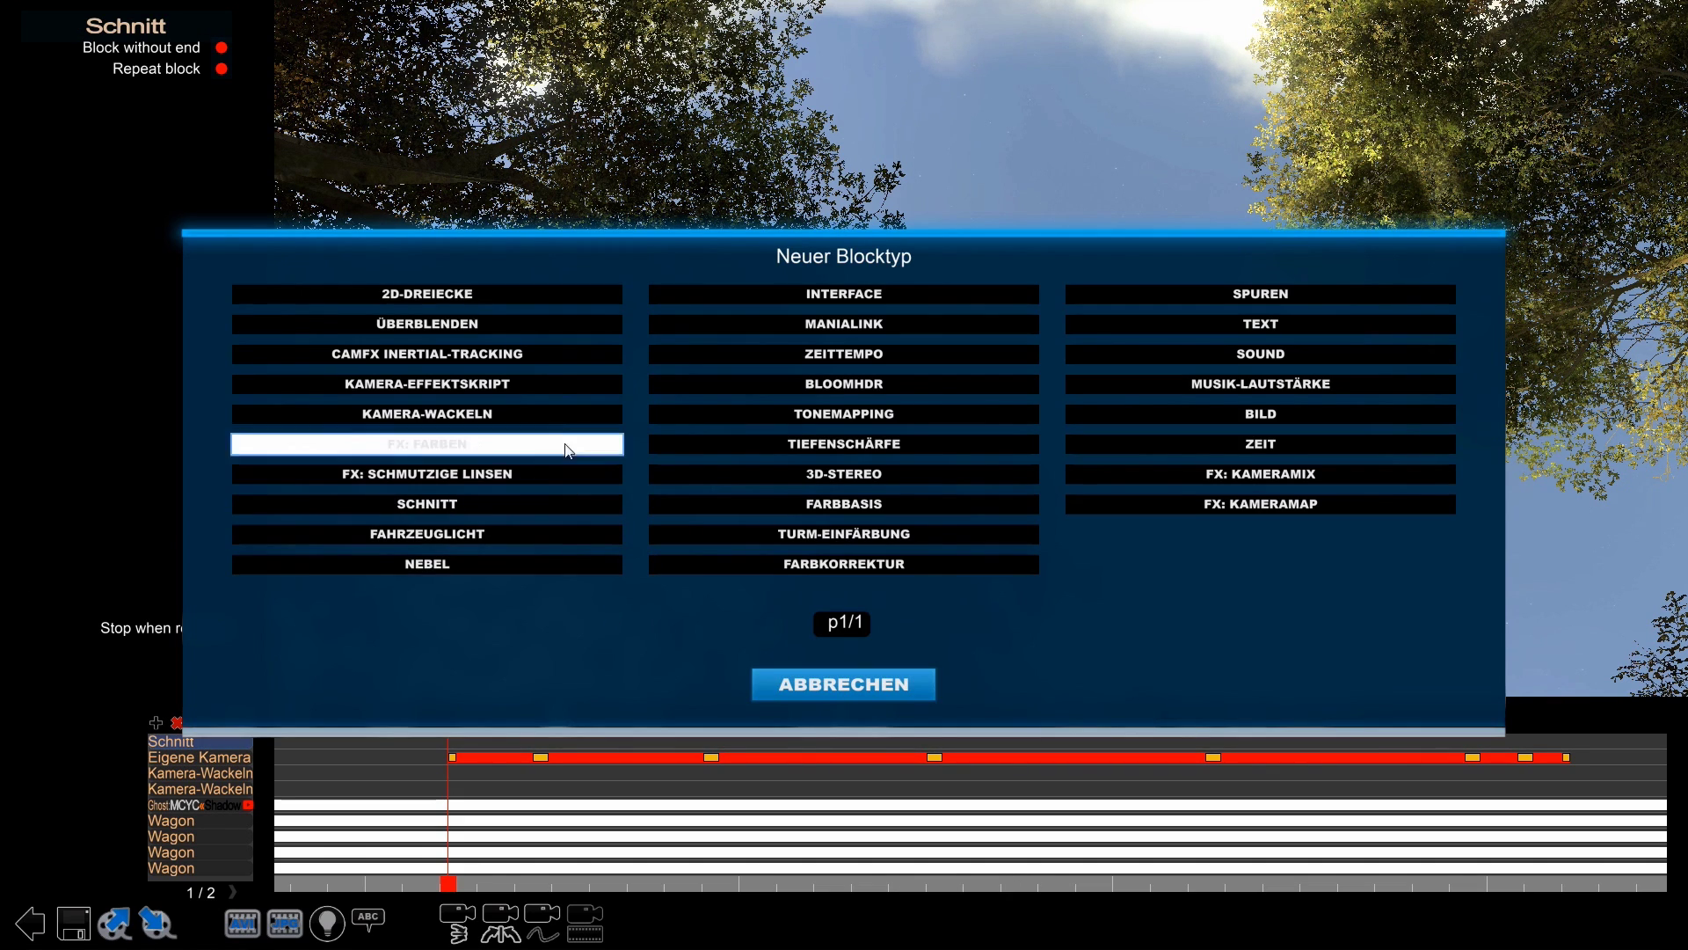
pyautogui.click(483, 509)
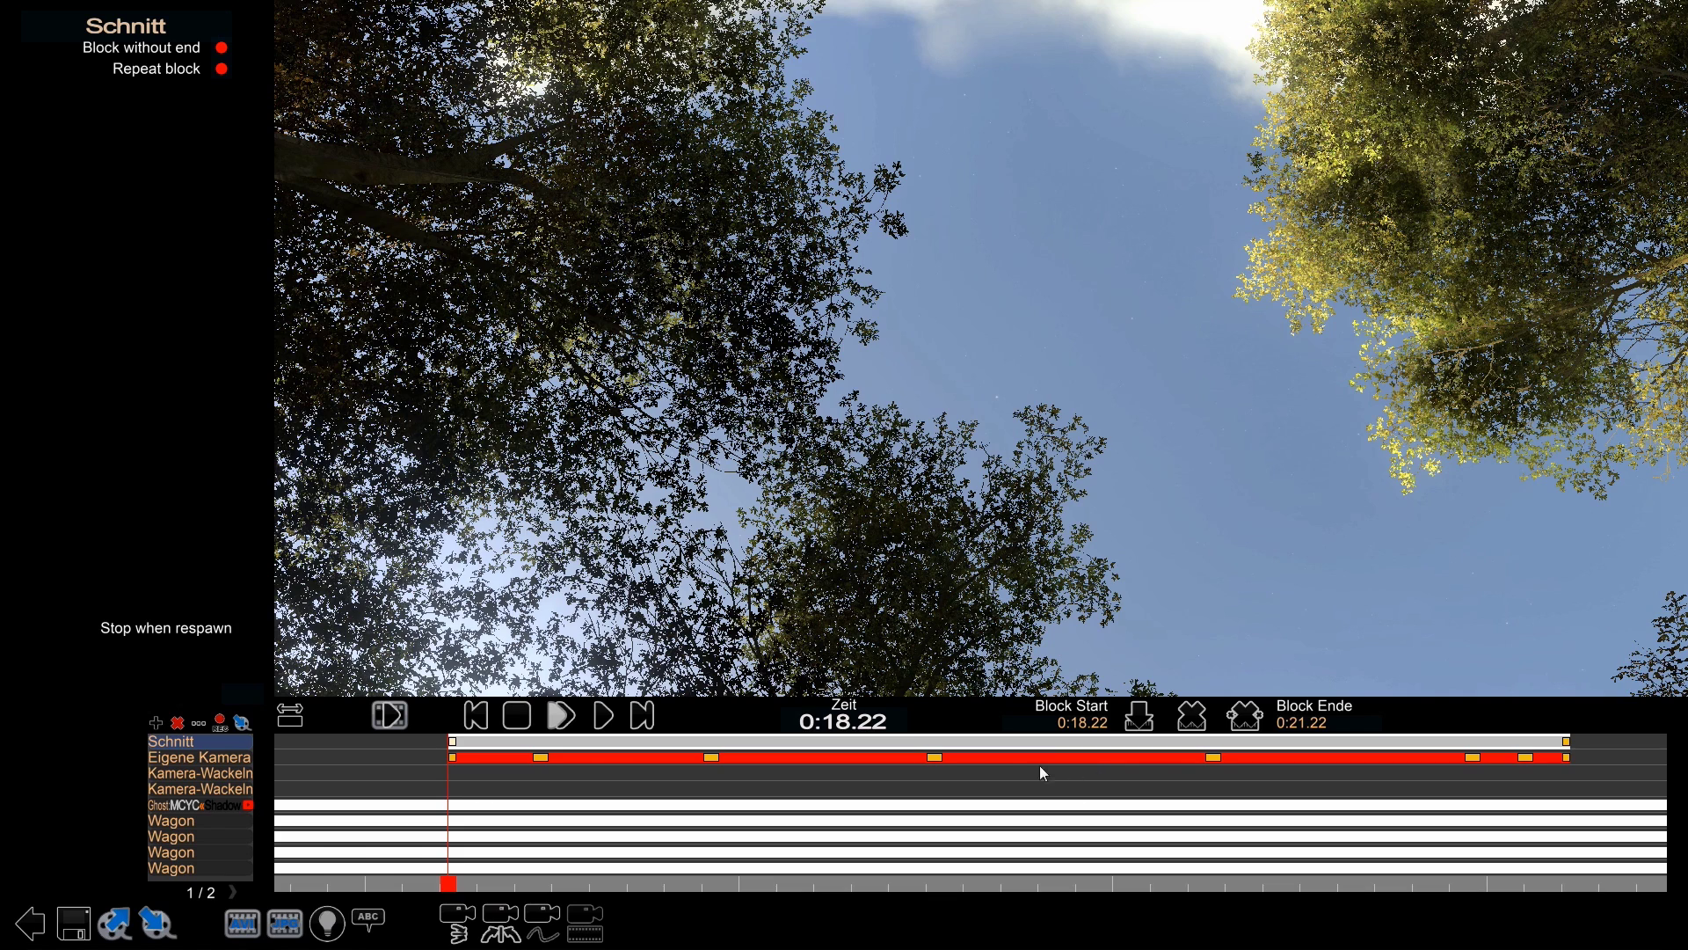
# - Add a new Kamera-Wackeln track and stretch its block to run from 0:18.18 to 0:21.25
pyautogui.click(155, 722)
pyautogui.click(489, 413)
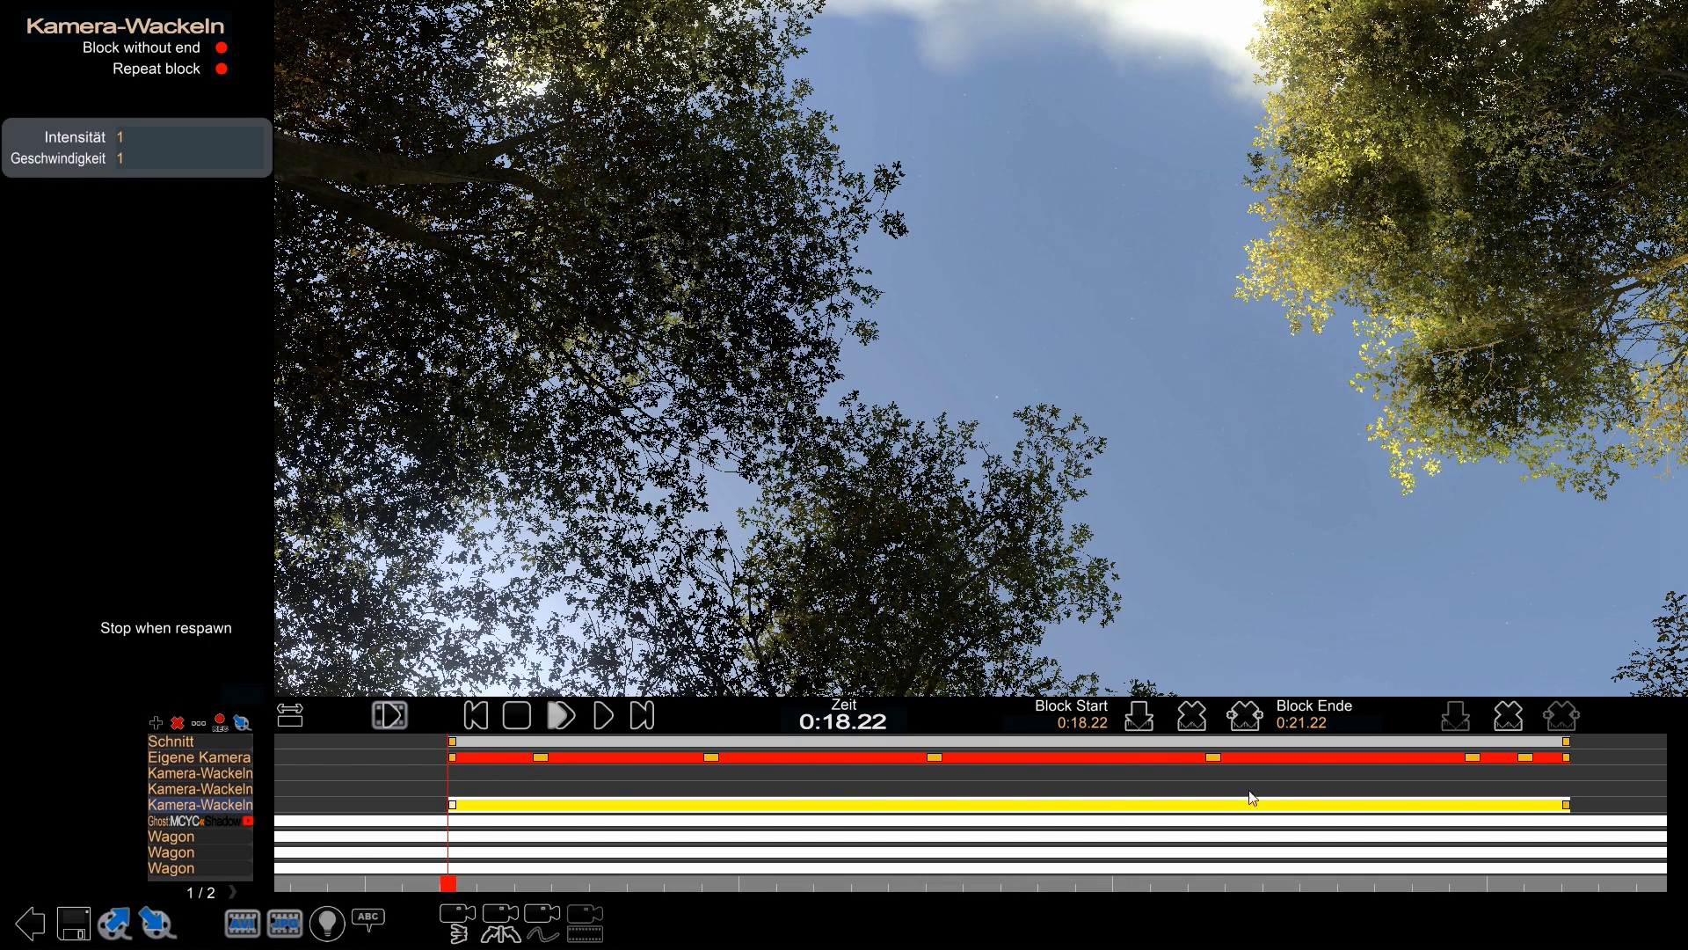
pyautogui.moveTo(456, 803); pyautogui.dragTo(440, 804)
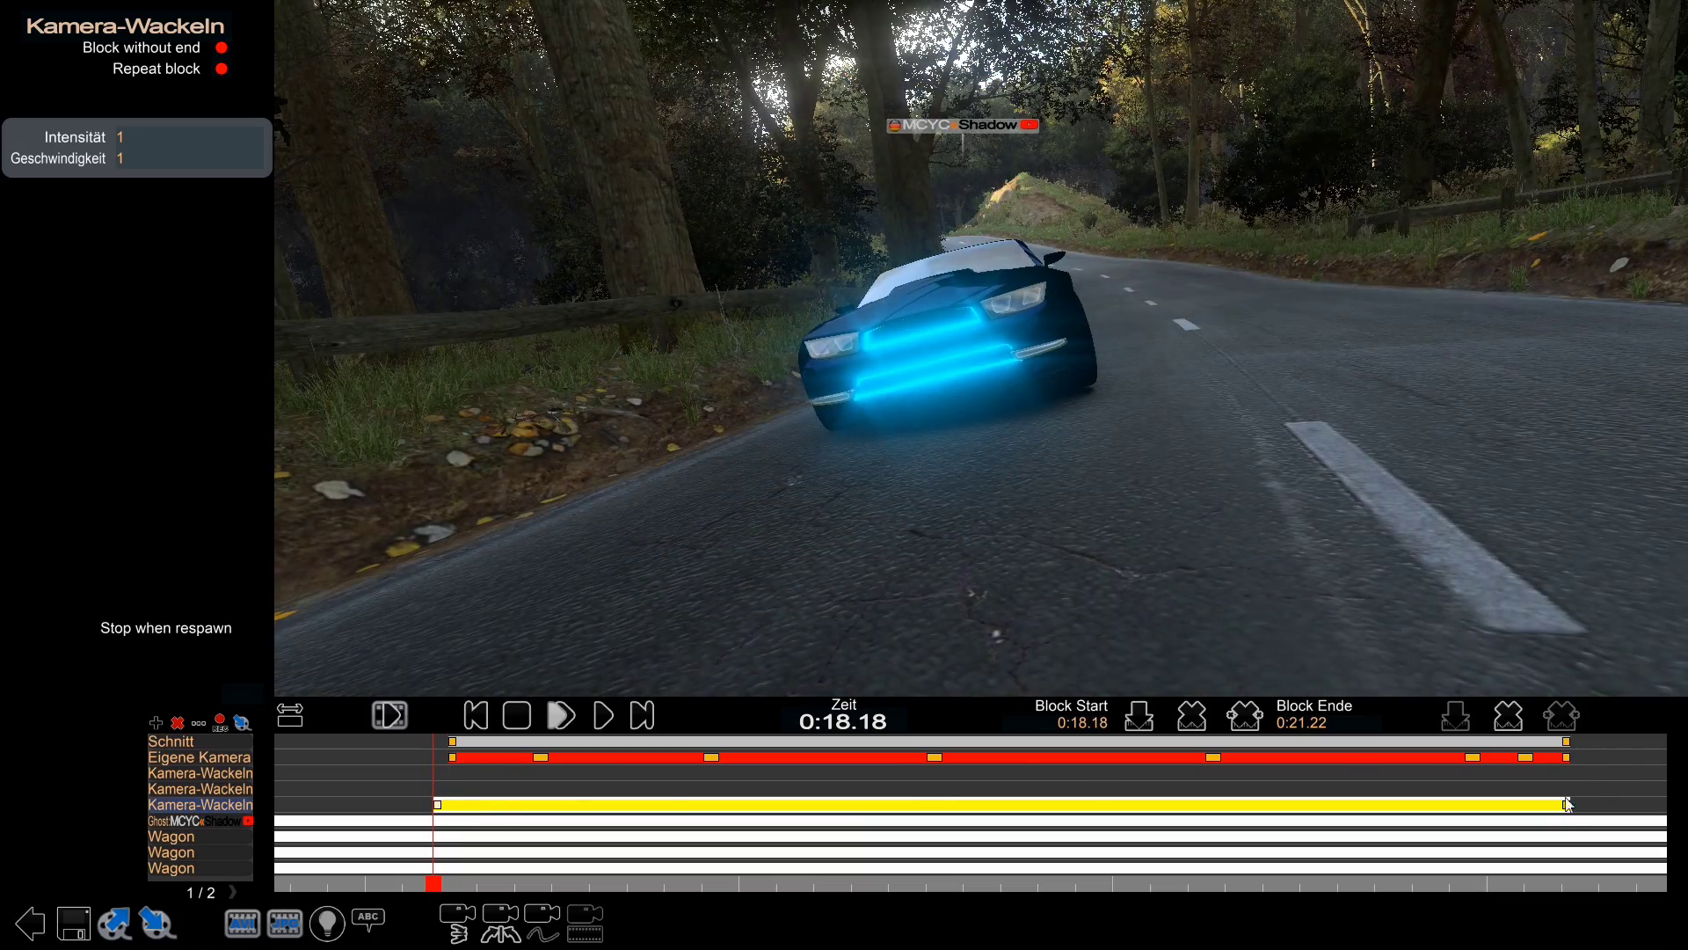
pyautogui.moveTo(1565, 804); pyautogui.dragTo(1580, 804)
# - Set the new shake block's start keyframe to intensity 0.4 and speed 3, and select its end keyframe
pyautogui.click(439, 807)
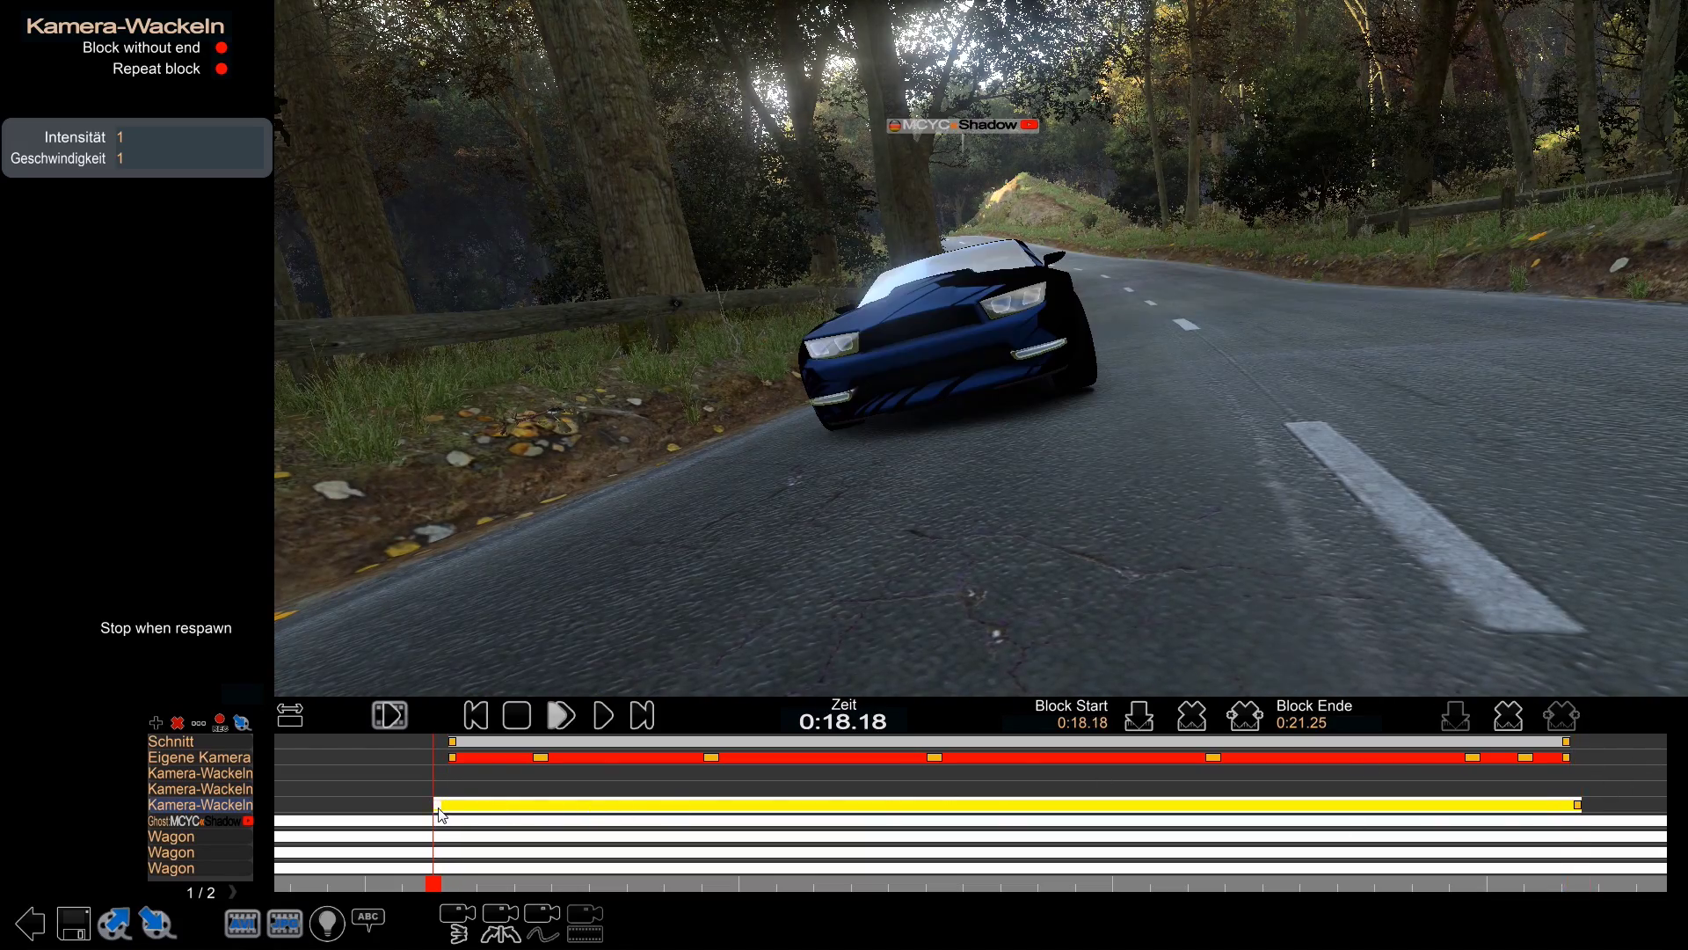
pyautogui.press('BackSpace')
pyautogui.write('3')
pyautogui.click(202, 129)
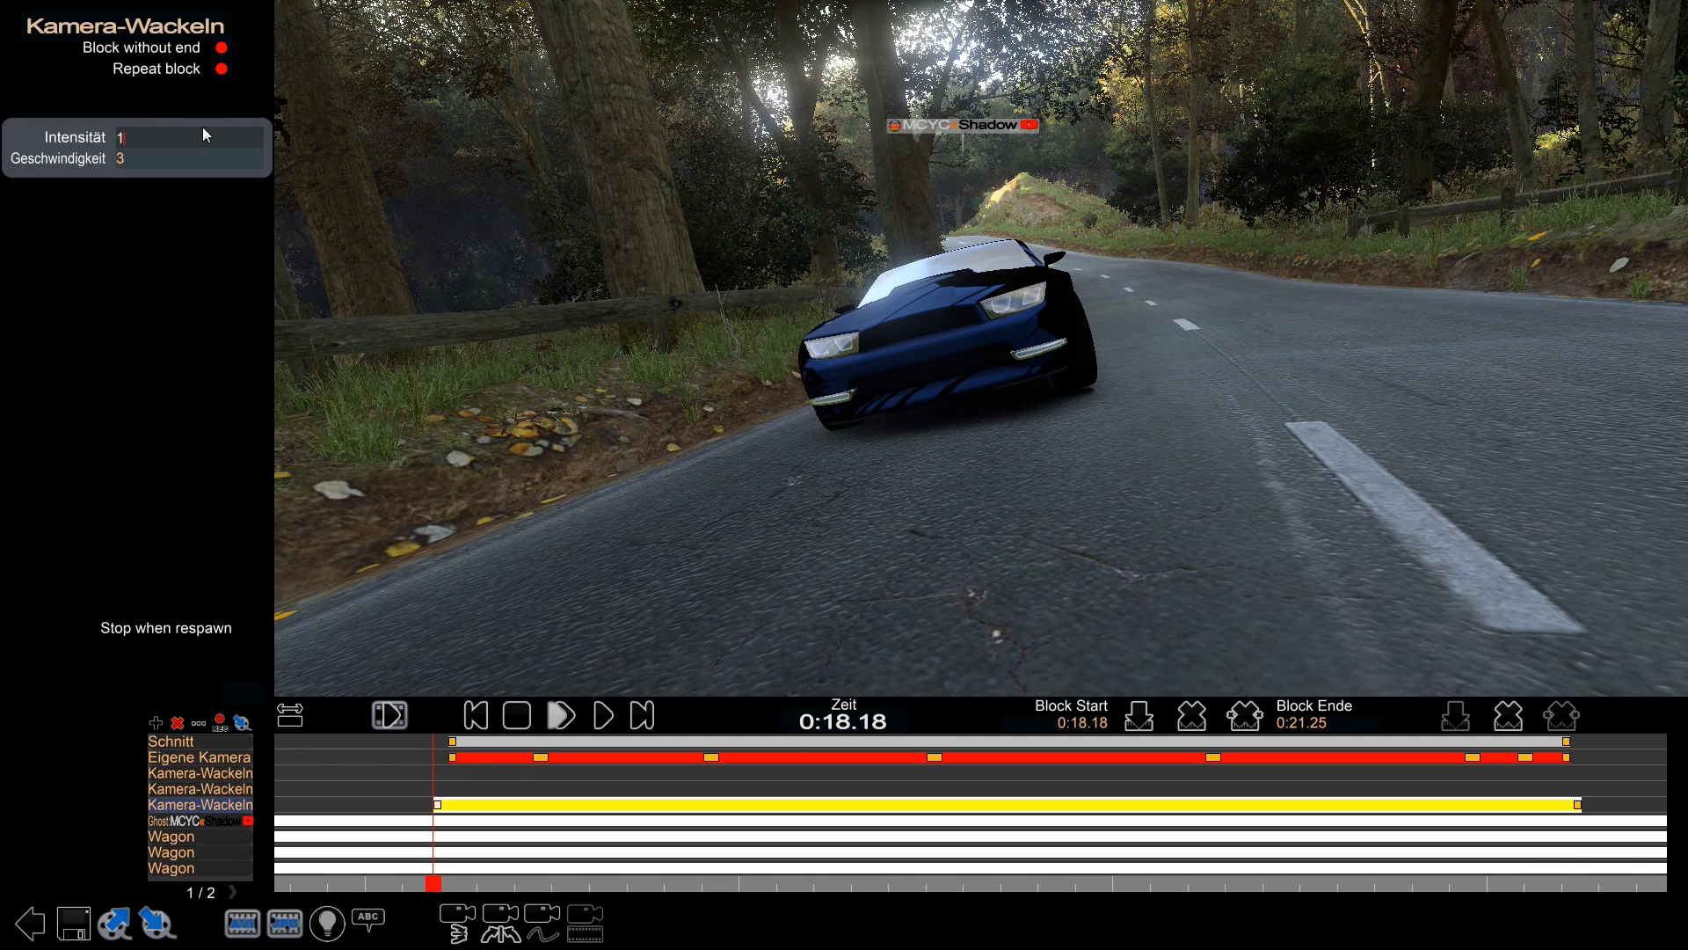
pyautogui.press('BackSpace')
pyautogui.write('0.4')
pyautogui.press('Return')
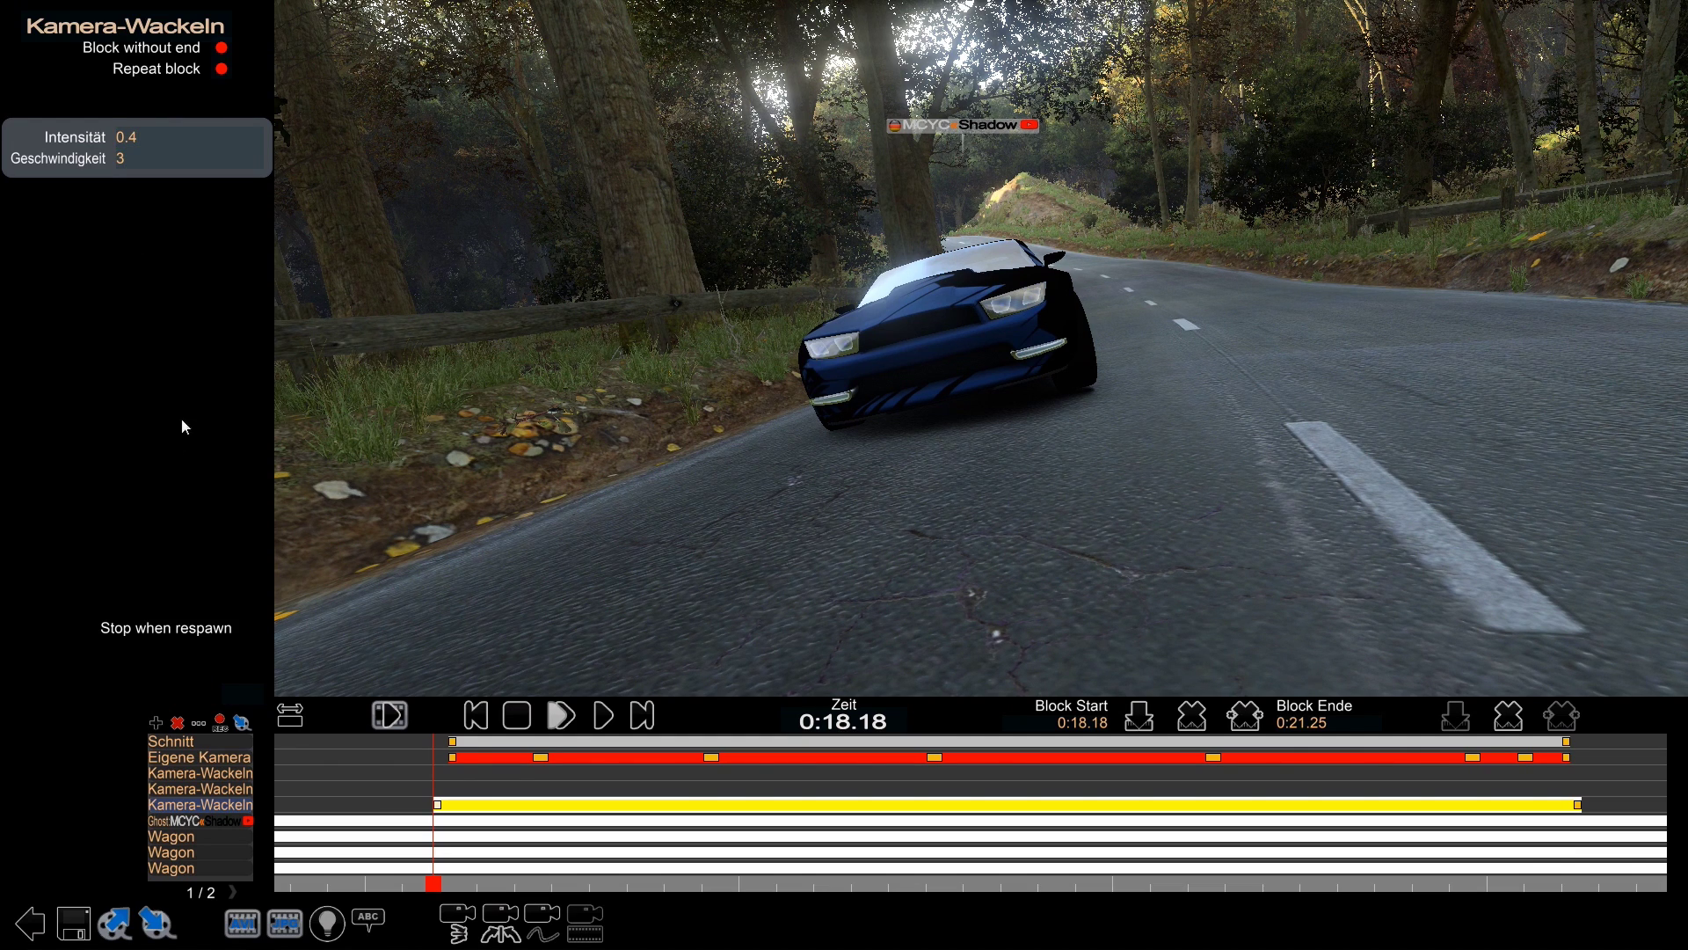
pyautogui.click(1578, 807)
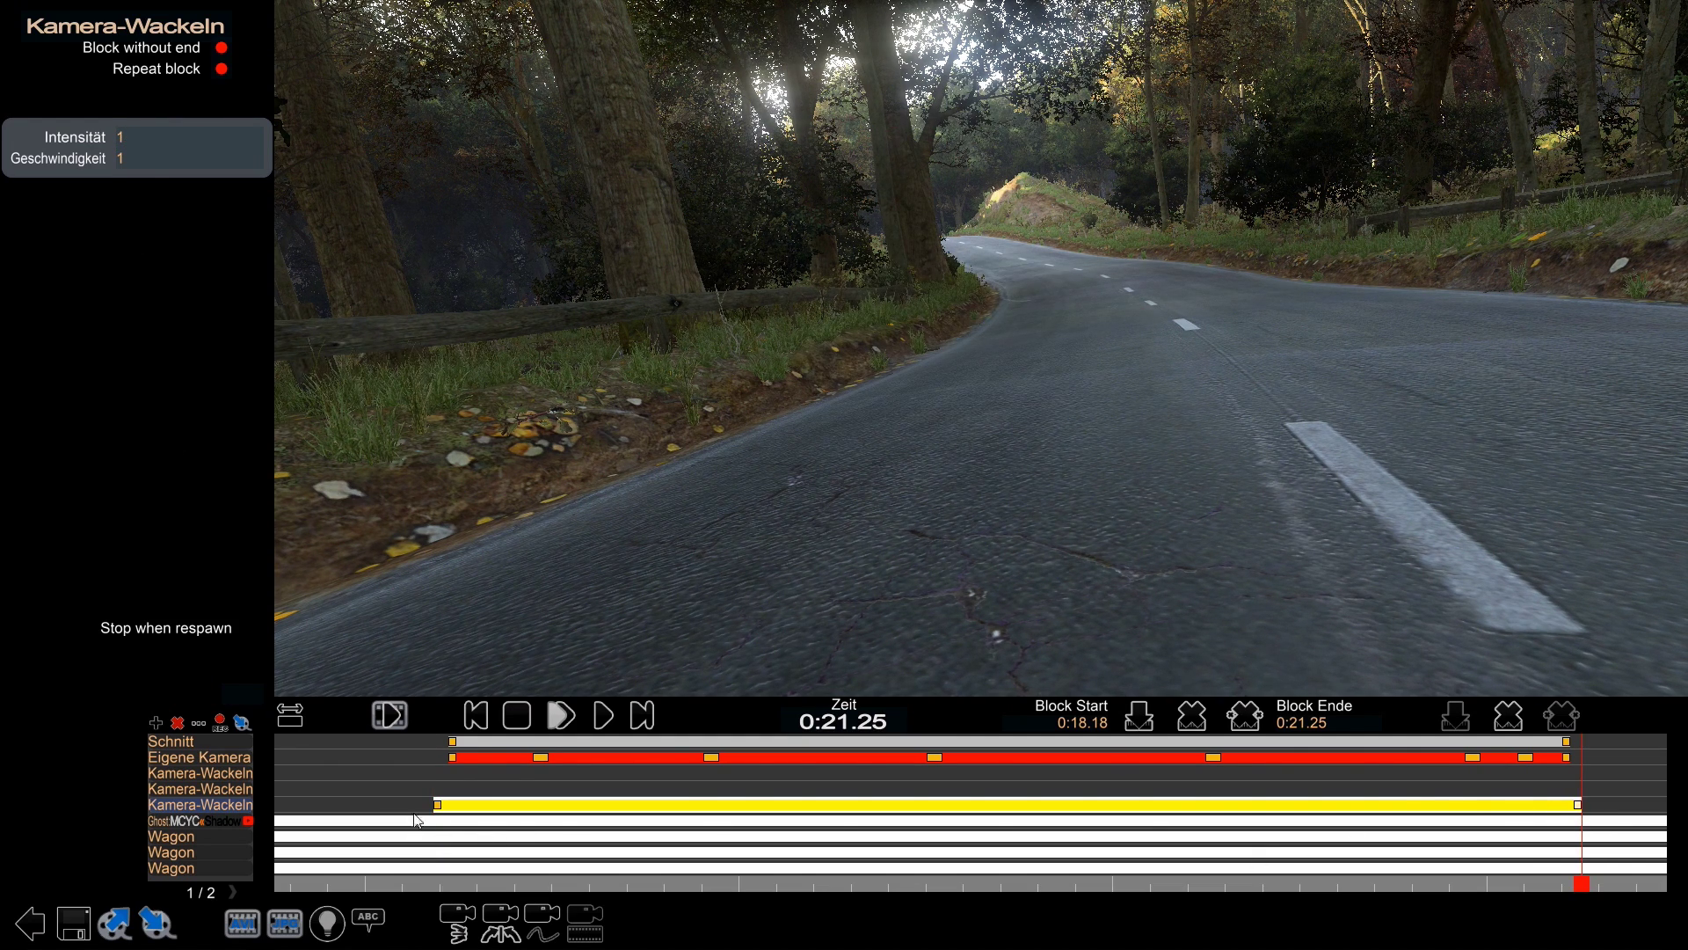
# - Preview the second camera block with shake from 0:18.22, and show the complete timeline with all blocks
pyautogui.click(451, 757)
pyautogui.click(605, 716)
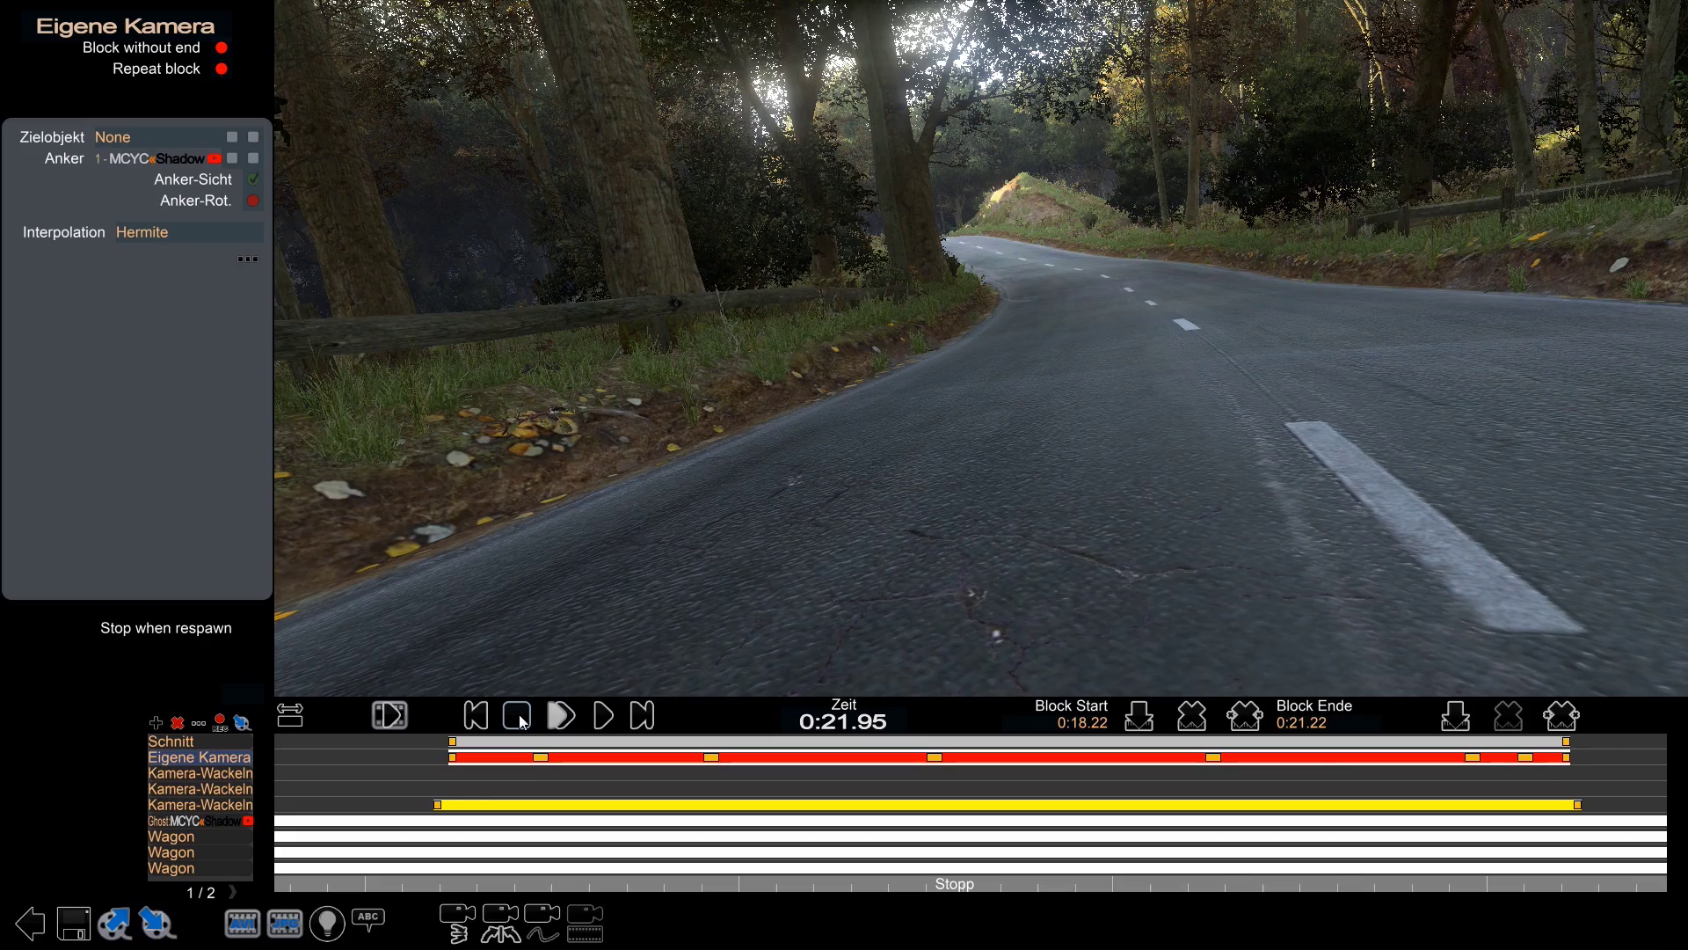
pyautogui.click(241, 720)
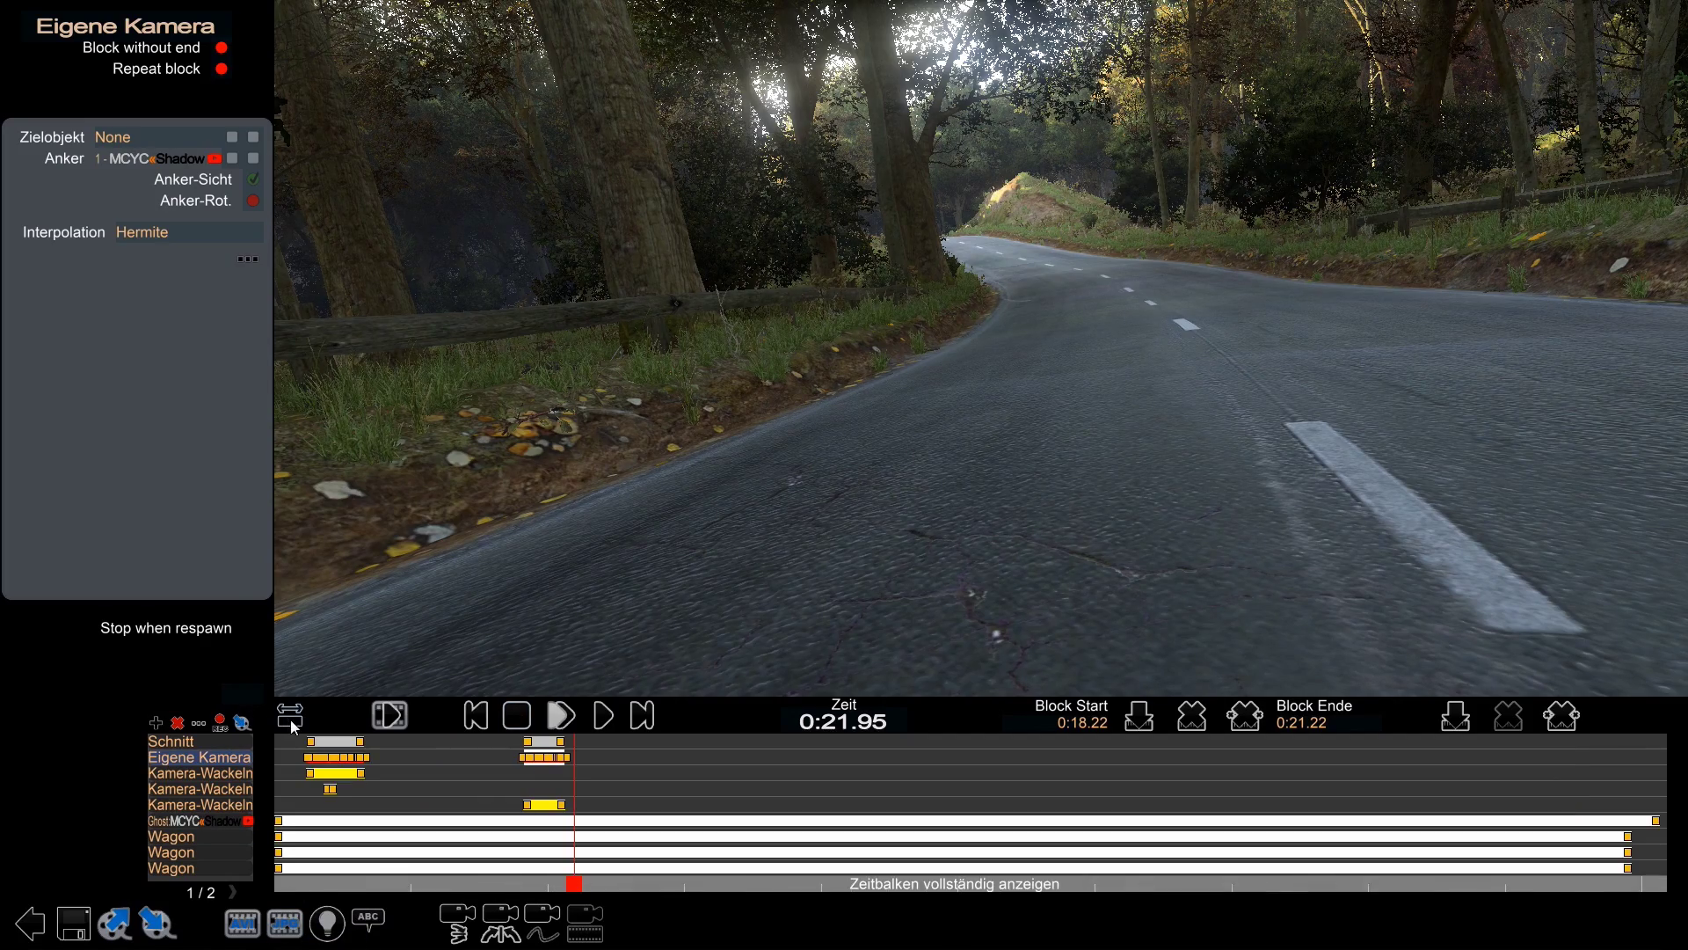
pyautogui.moveTo(575, 886)
pyautogui.mouseDown()
pyautogui.moveTo(279, 882)
pyautogui.moveTo(565, 865)
pyautogui.mouseUp()
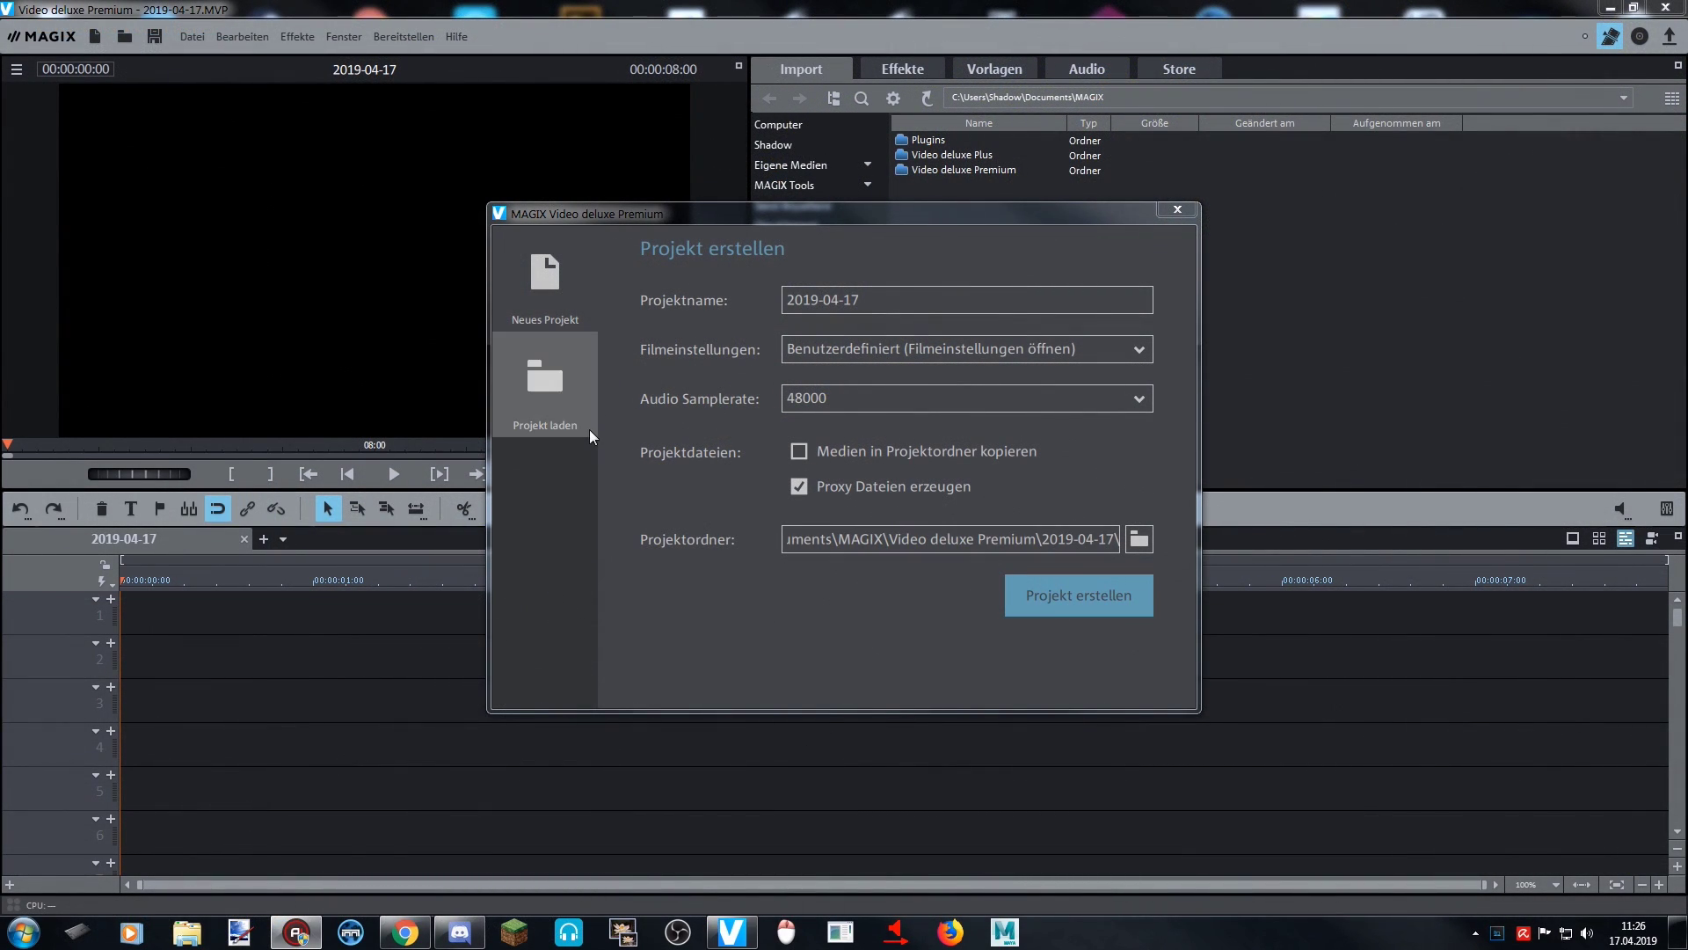
# - In MAGIX Video deluxe Premium, create the project 2019-04-17 with custom film settings and edit the frame rate for the 1920 × 1080 film
pyautogui.click(888, 303)
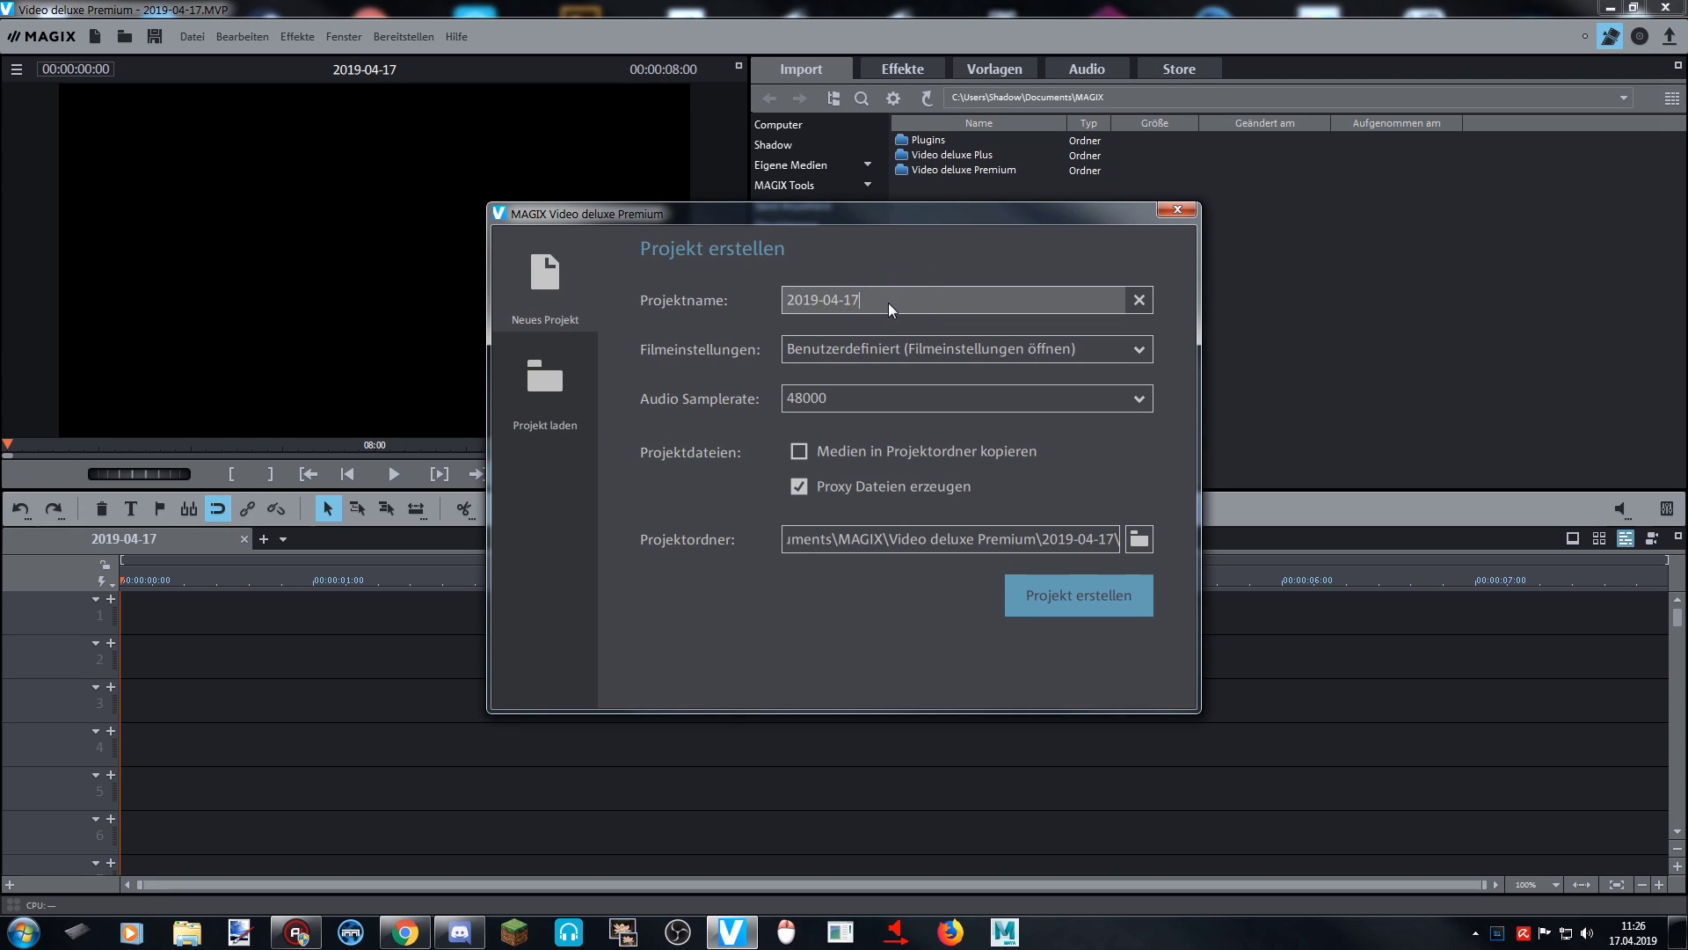
pyautogui.click(1102, 600)
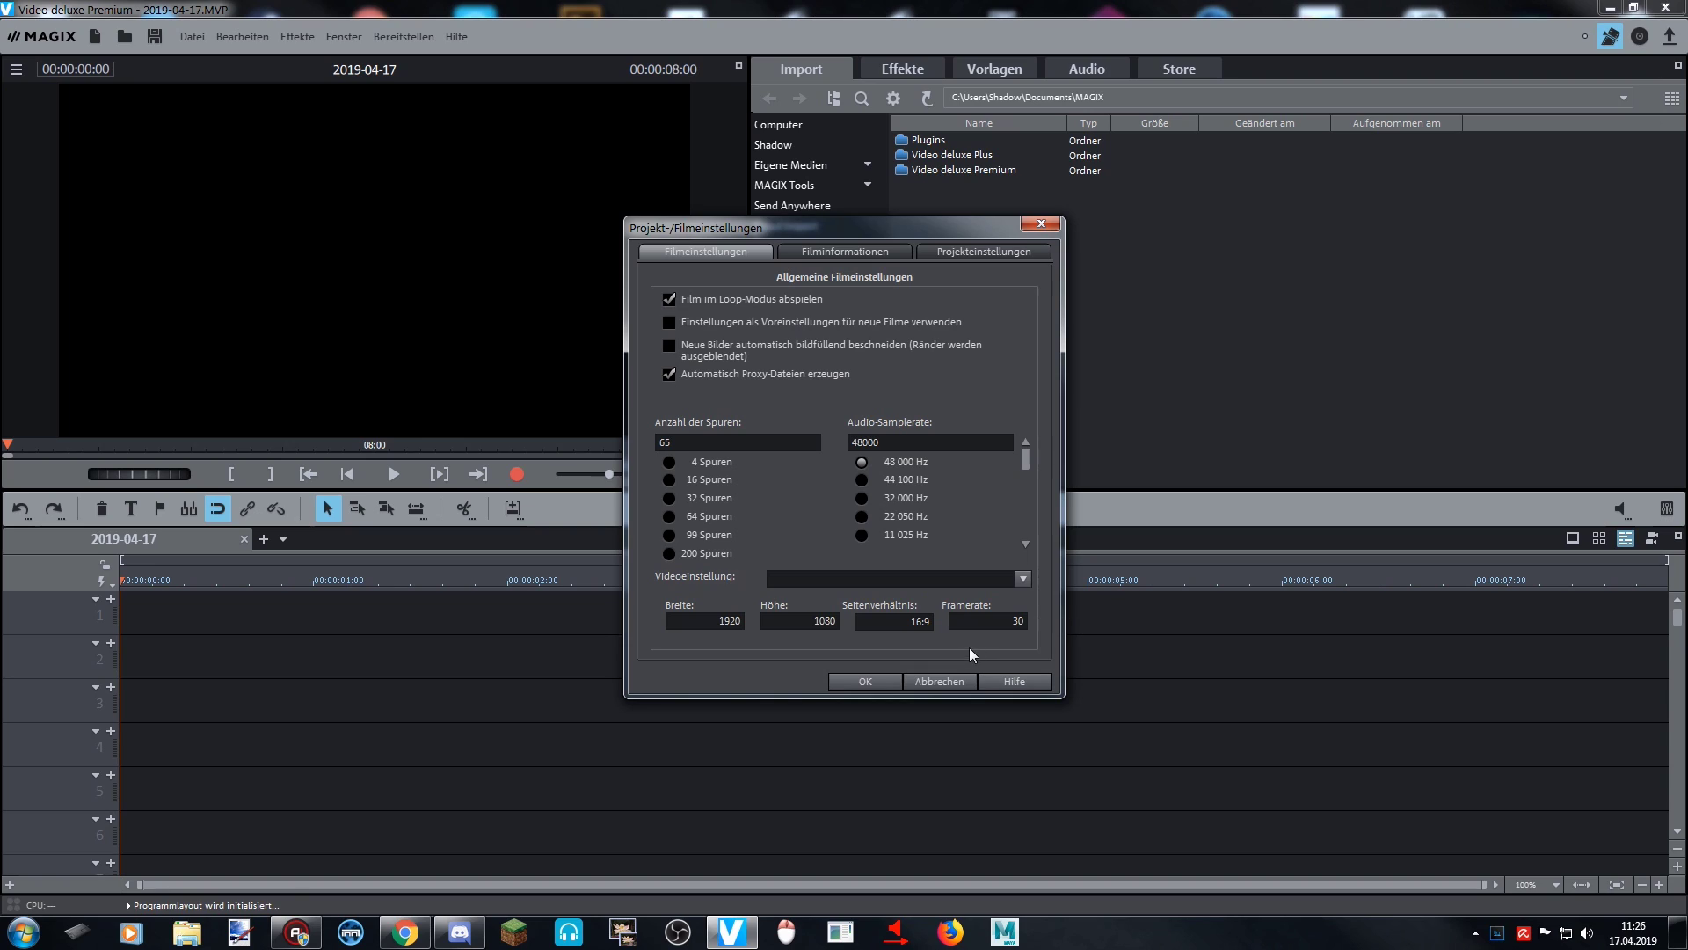
pyautogui.doubleClick(993, 621)
pyautogui.click(848, 684)
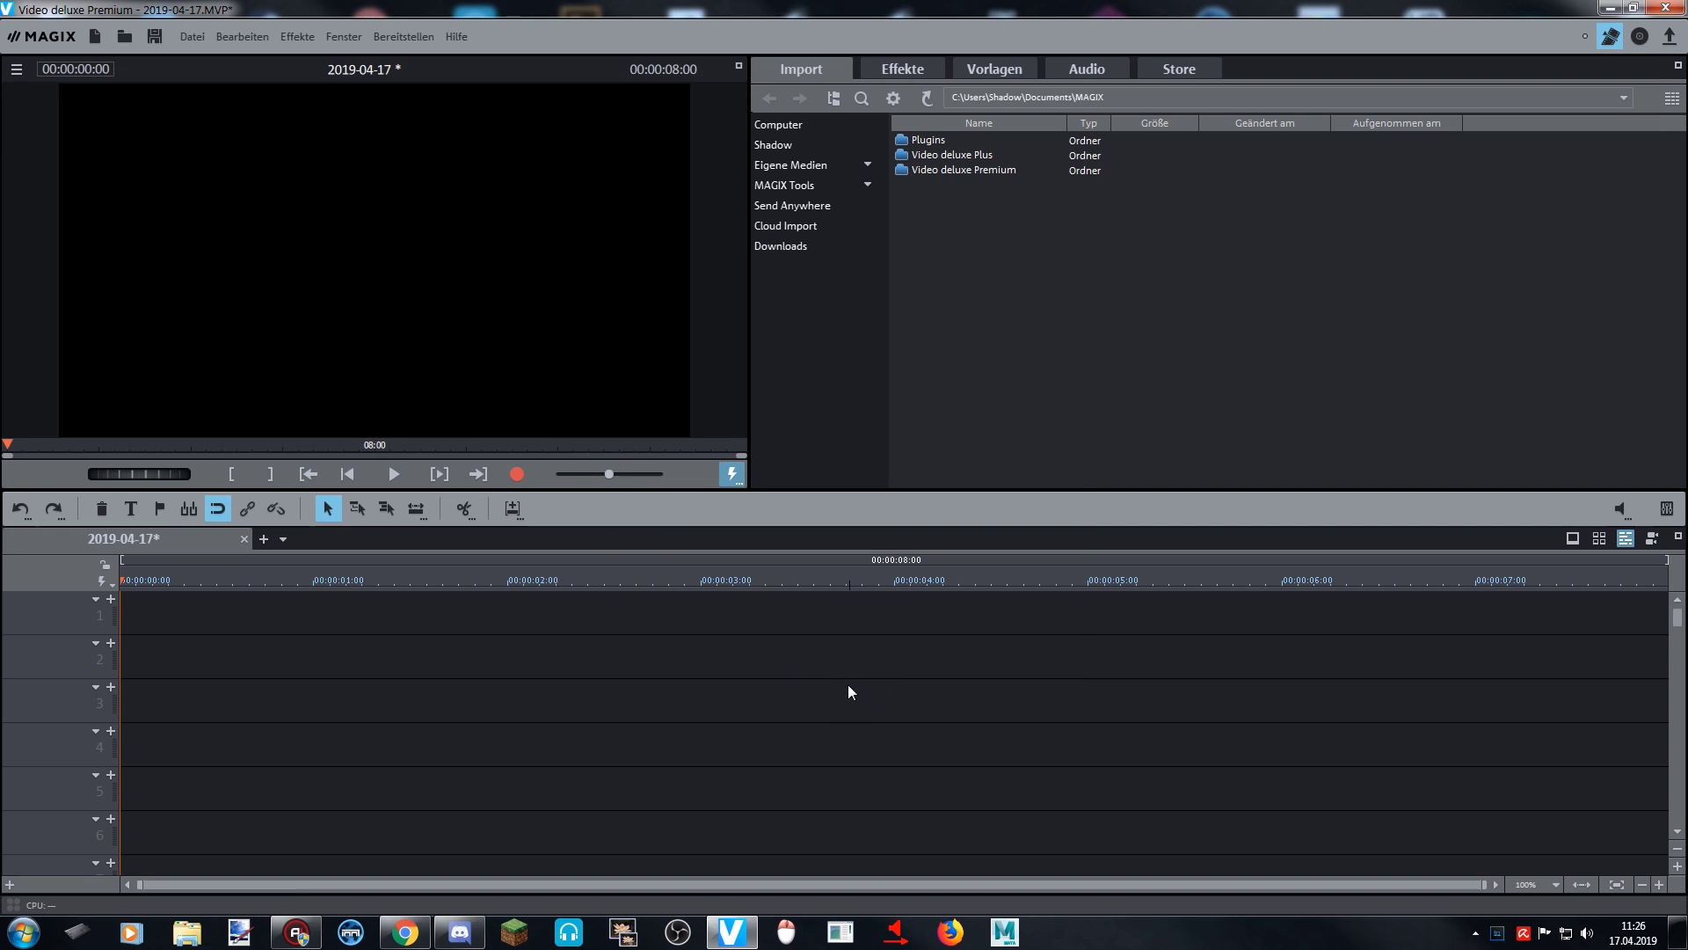
# - Import Tut1.avi through Tut4.avi from the ScreenShots folder in D:\Maniaplanet Docs onto the project's timeline
pyautogui.click(482, 735)
pyautogui.click(184, 934)
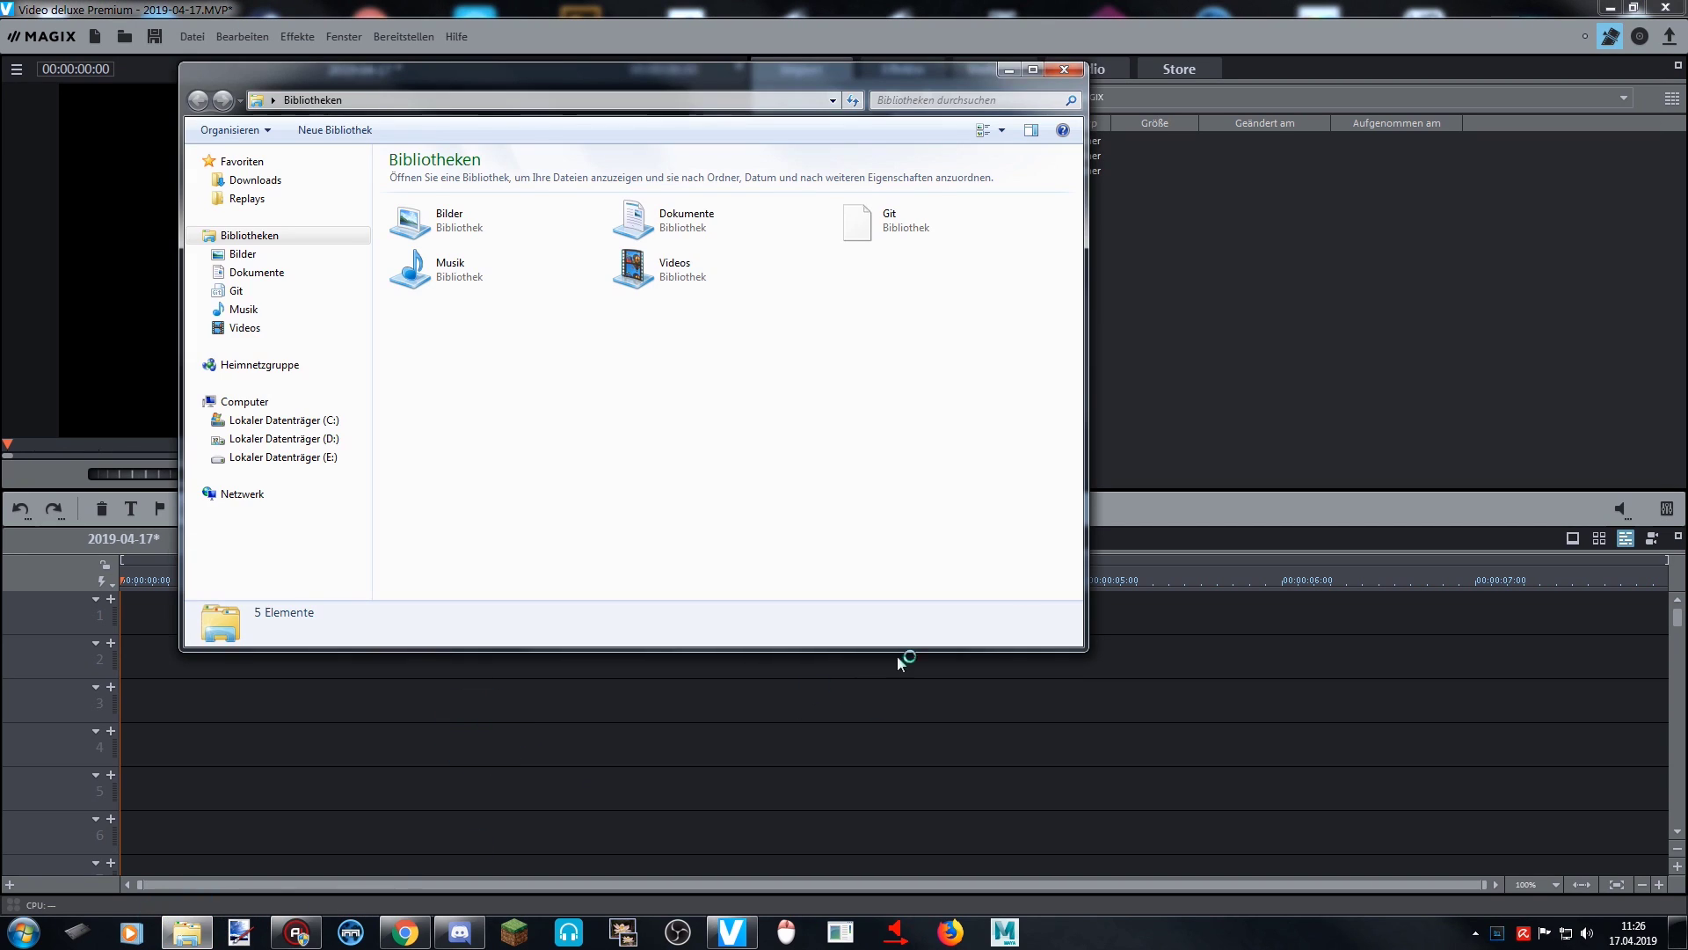
pyautogui.moveTo(866, 78); pyautogui.dragTo(1192, 120)
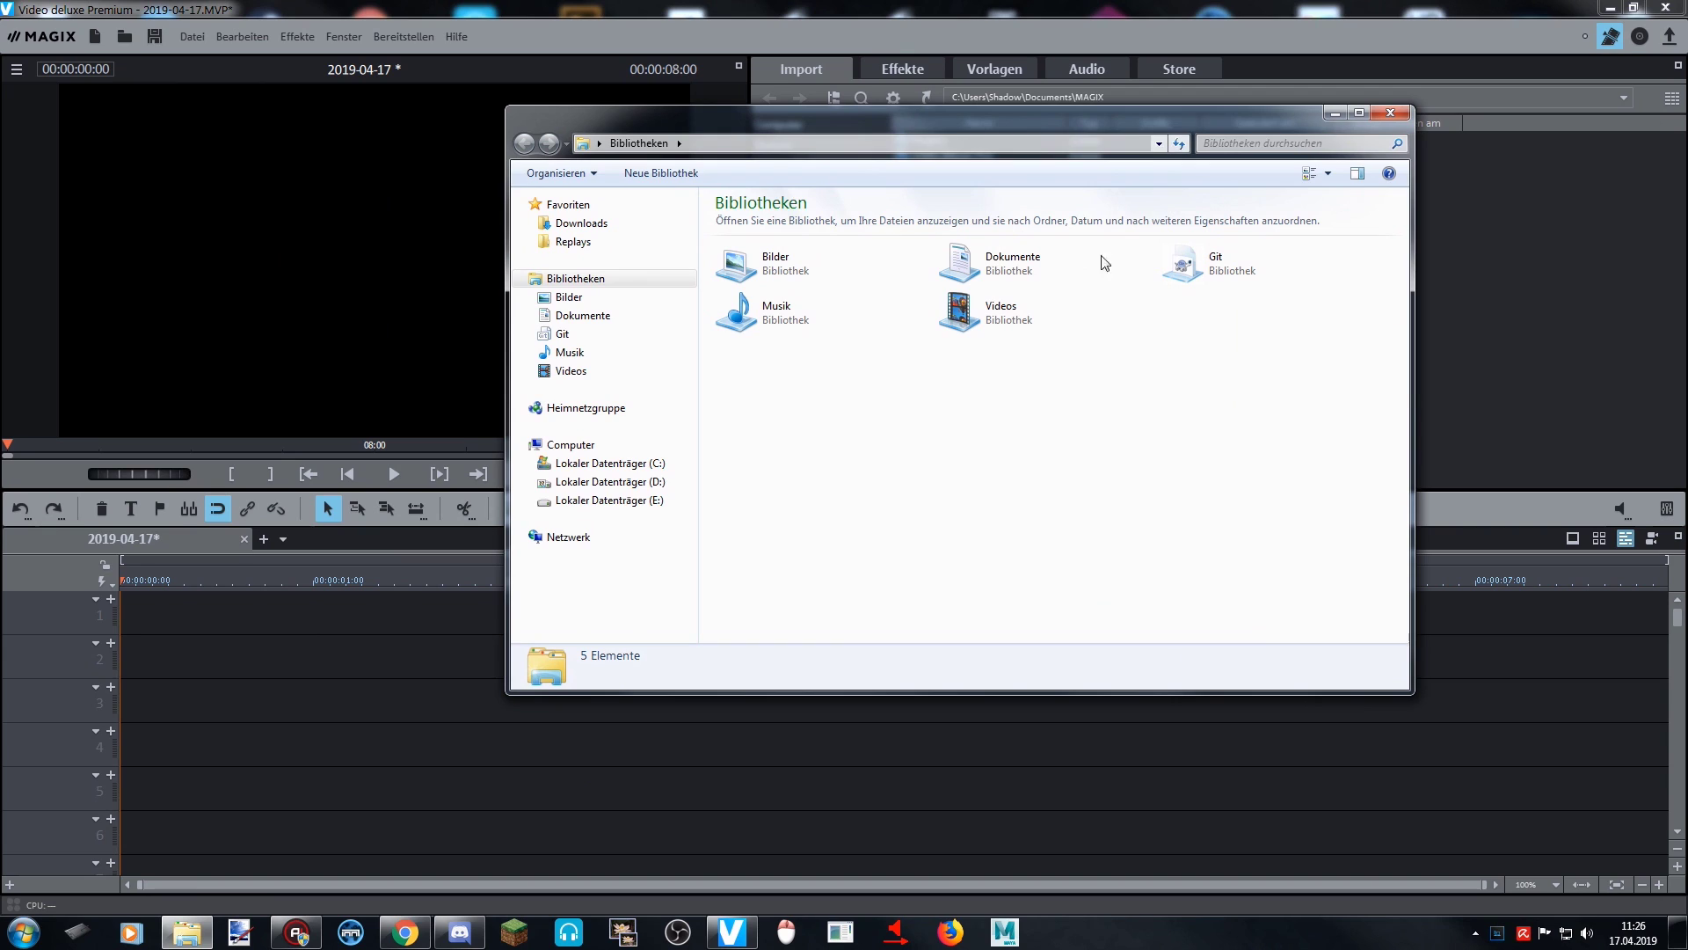
pyautogui.click(613, 484)
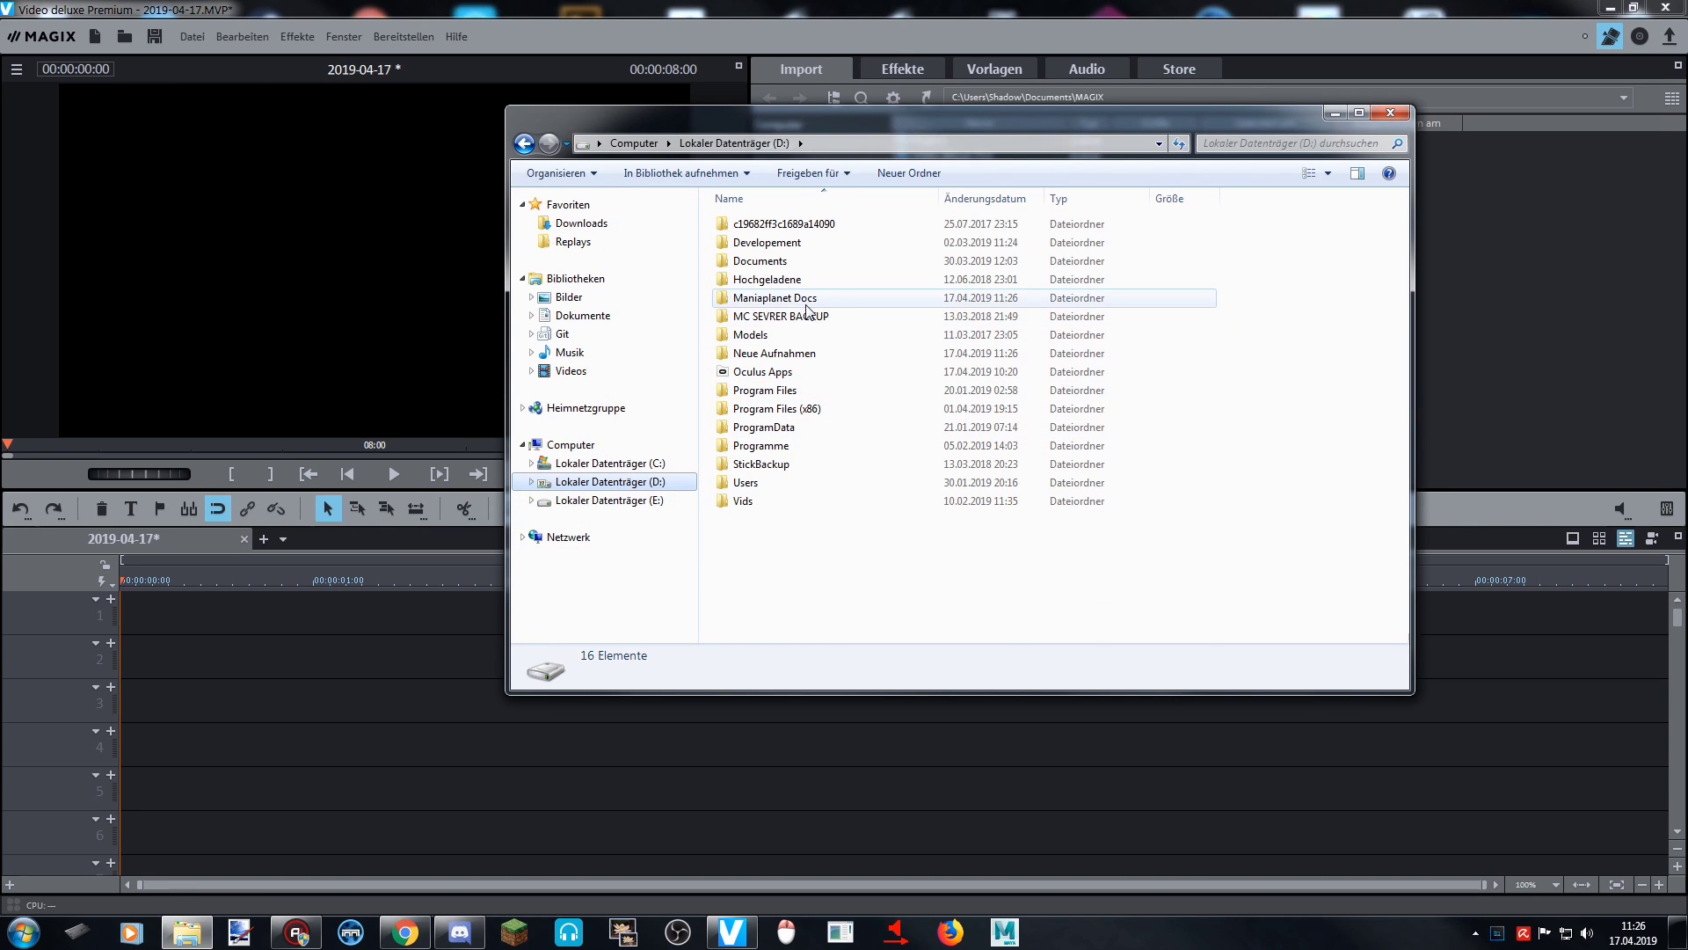
pyautogui.doubleClick(802, 302)
pyautogui.doubleClick(762, 500)
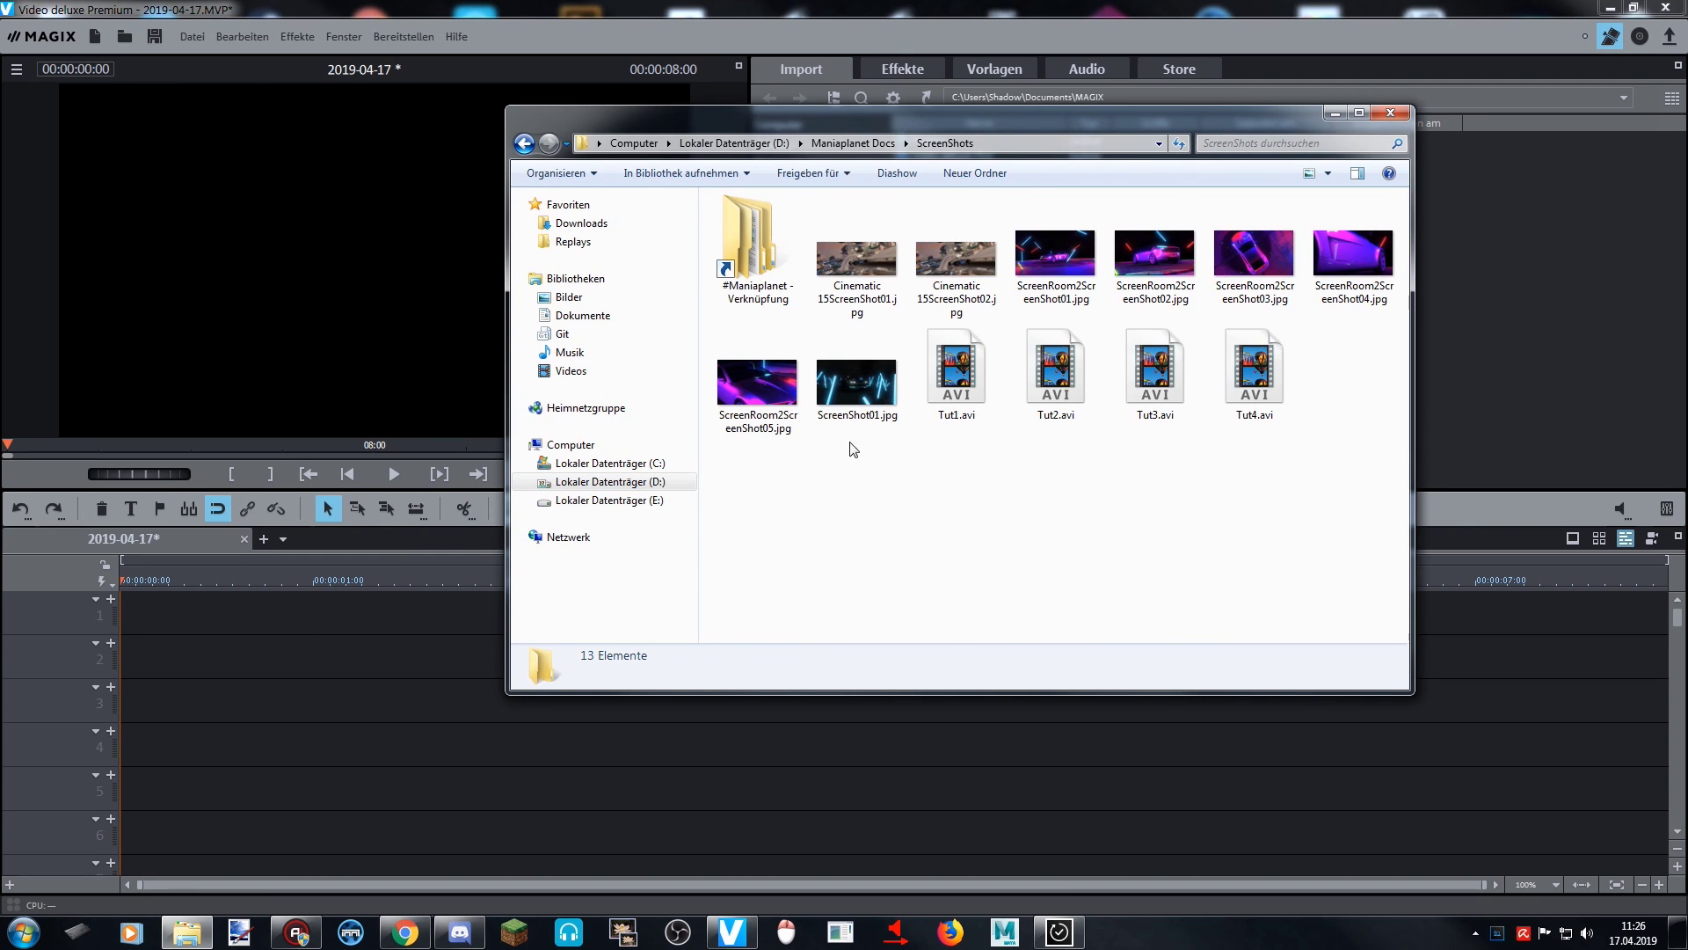
pyautogui.moveTo(944, 474); pyautogui.dragTo(1290, 379)
pyautogui.moveTo(959, 398); pyautogui.dragTo(195, 624)
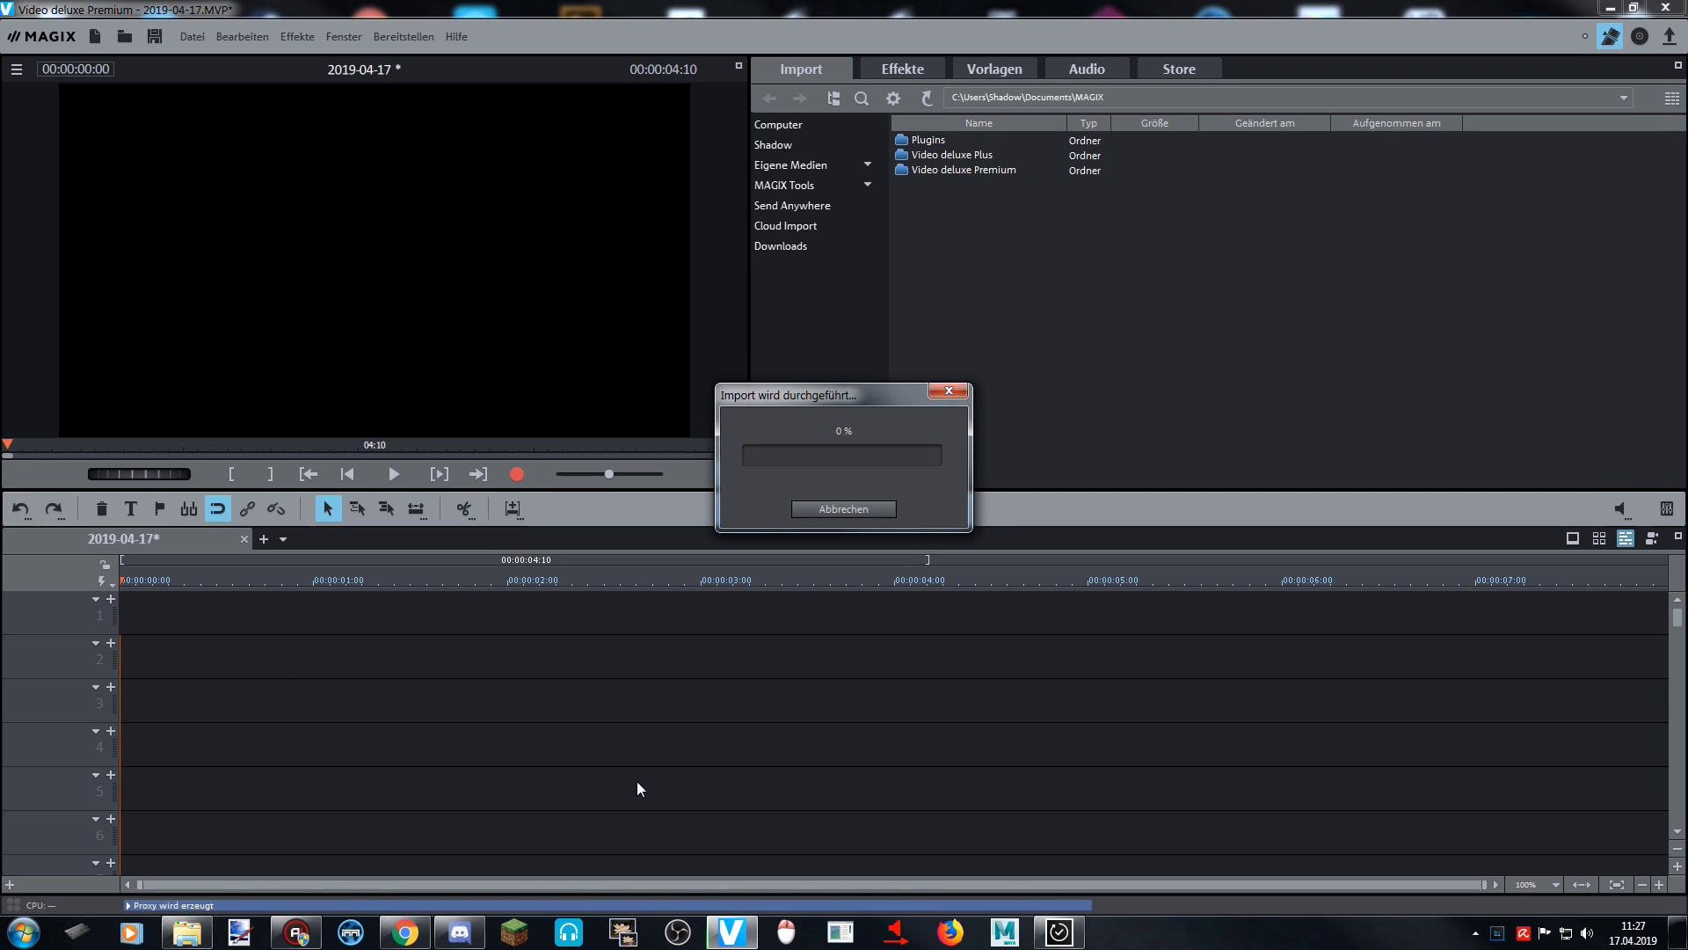
# - Close the Updater window and narrow the video preview area beside the import browser
pyautogui.rightClick(1081, 941)
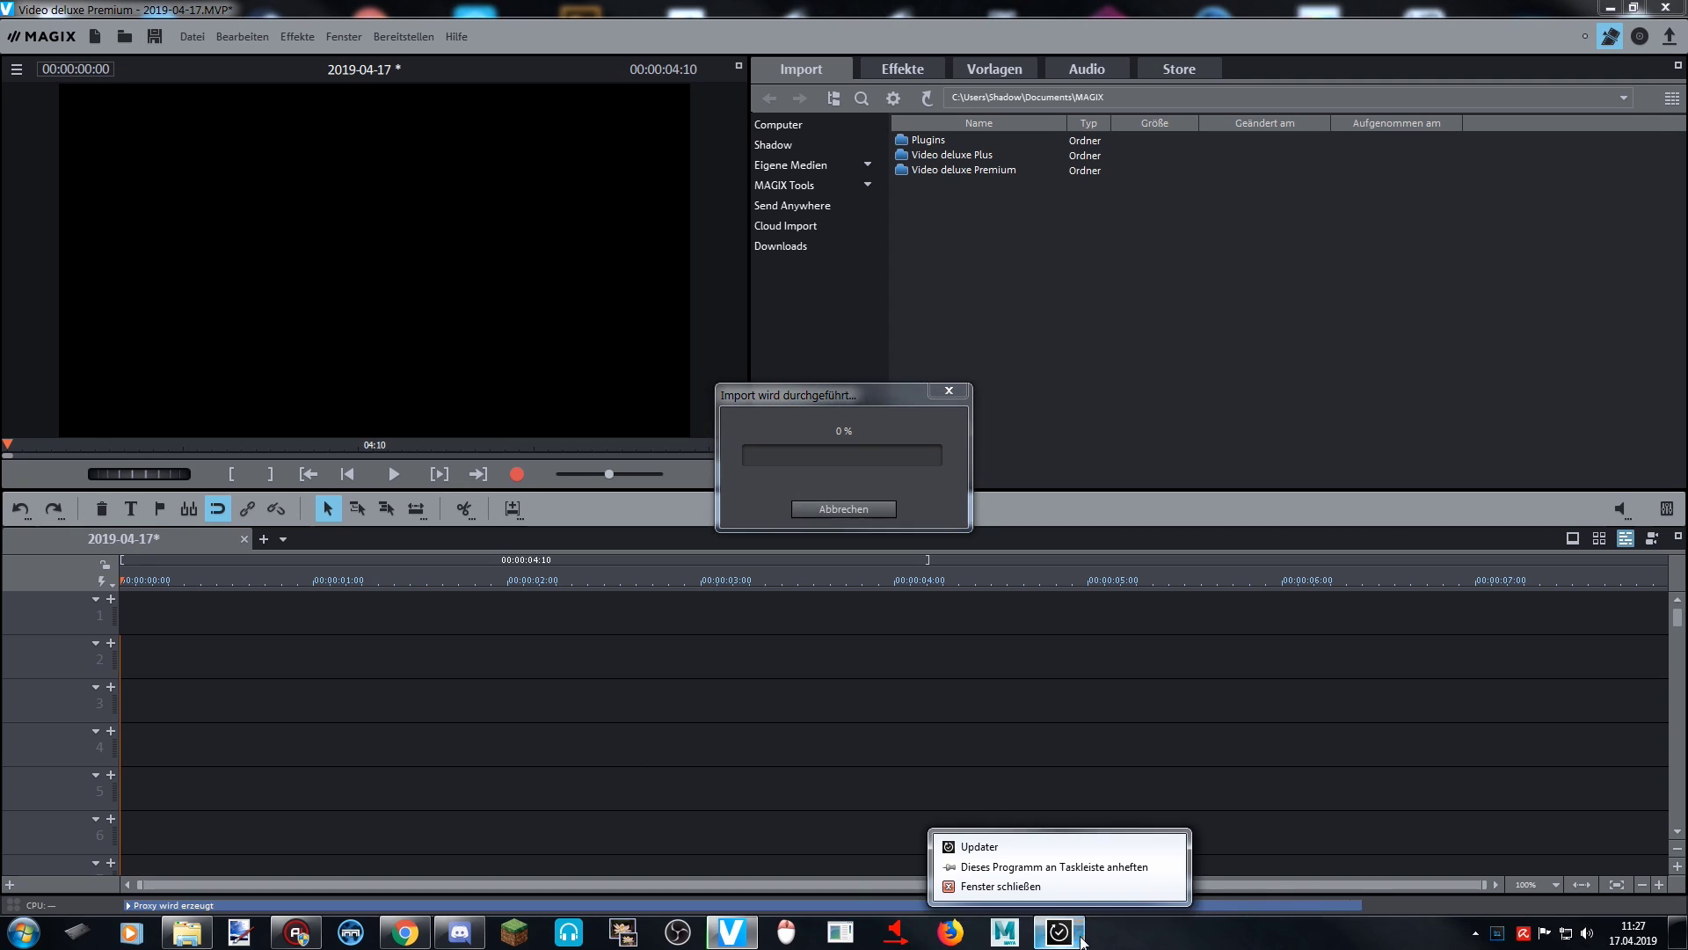
pyautogui.click(1018, 886)
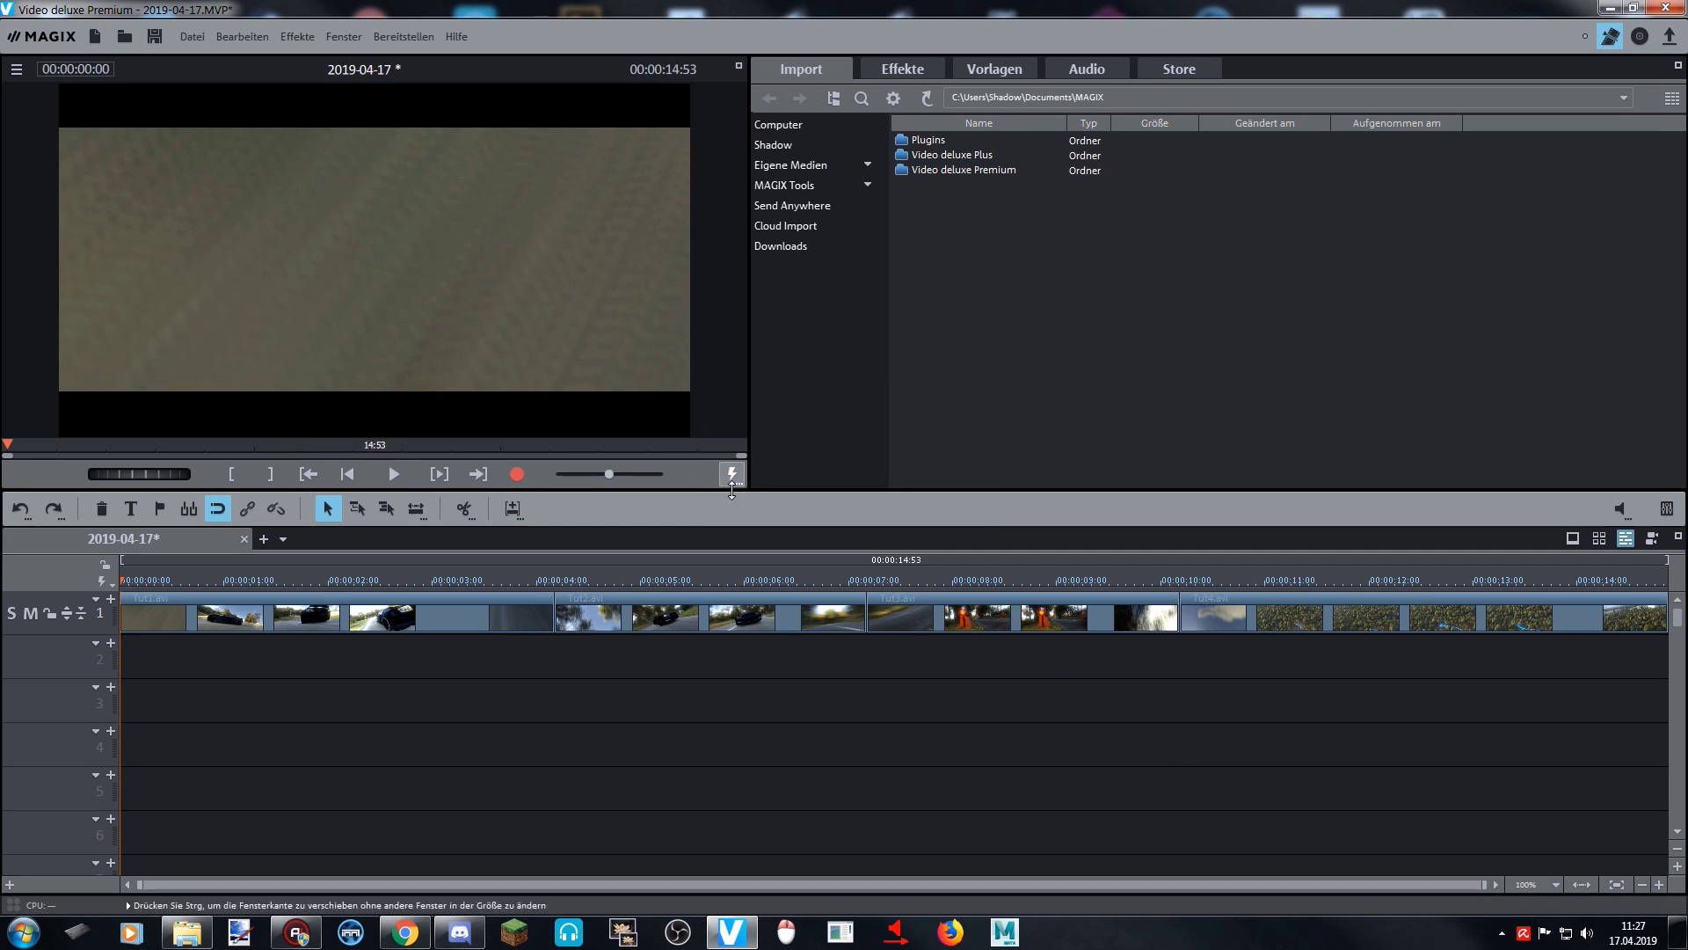
pyautogui.moveTo(746, 488); pyautogui.dragTo(655, 493)
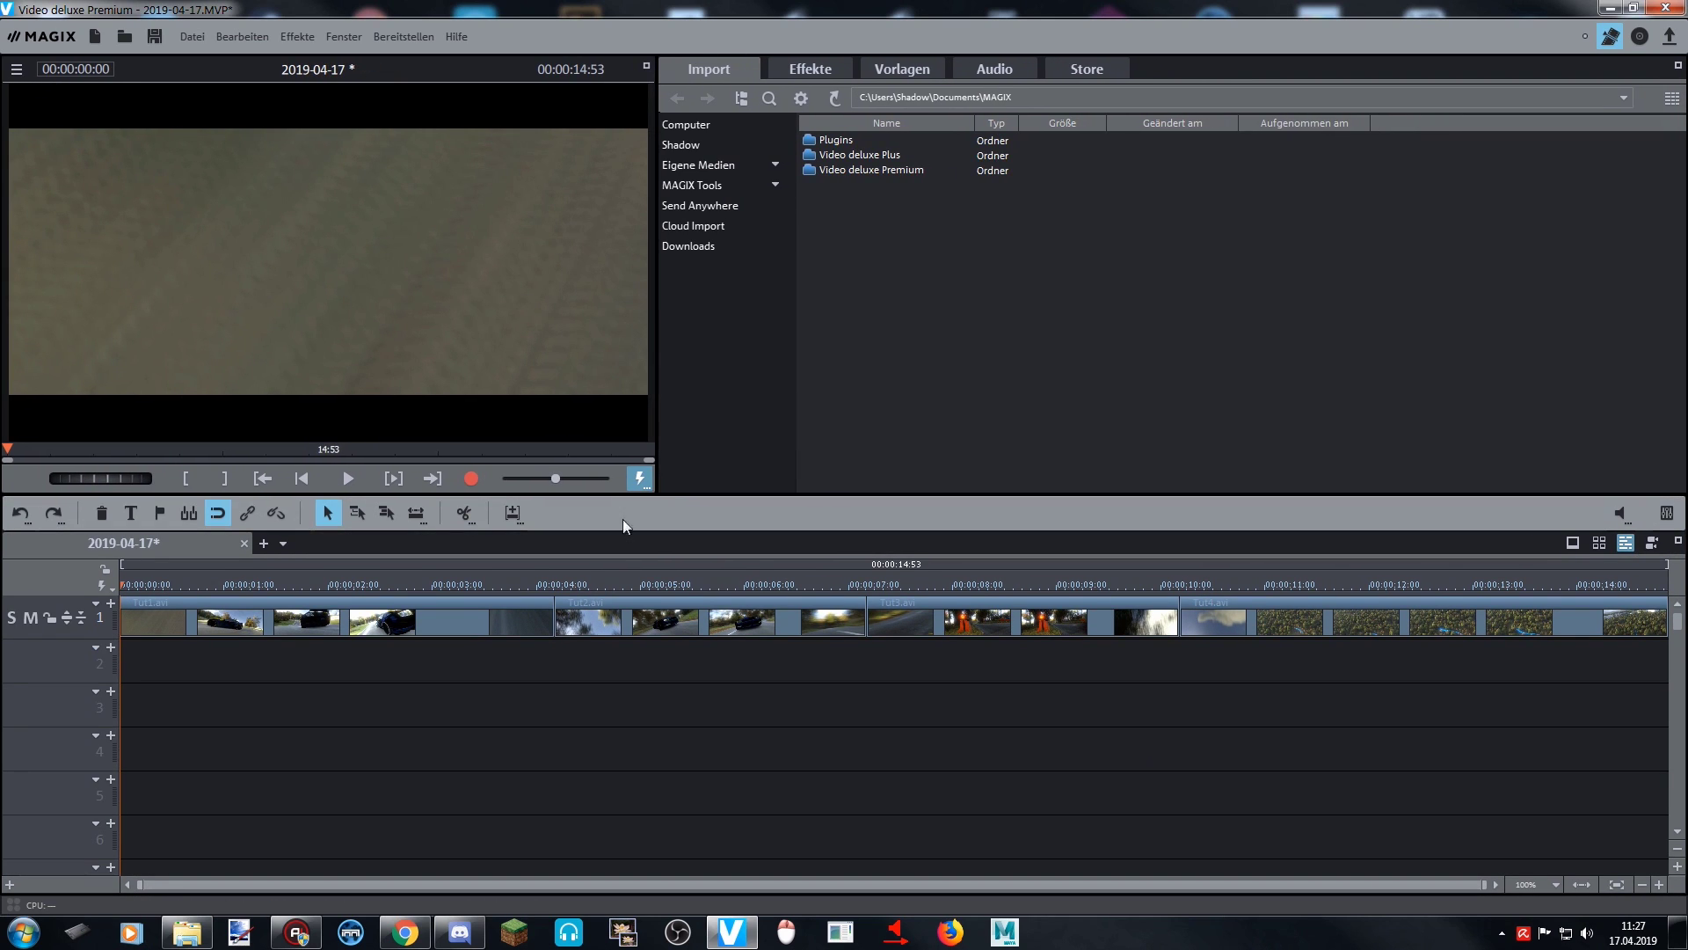
# - Play the assembled film through from the start to review the hard cuts between the four clips
pyautogui.click(354, 483)
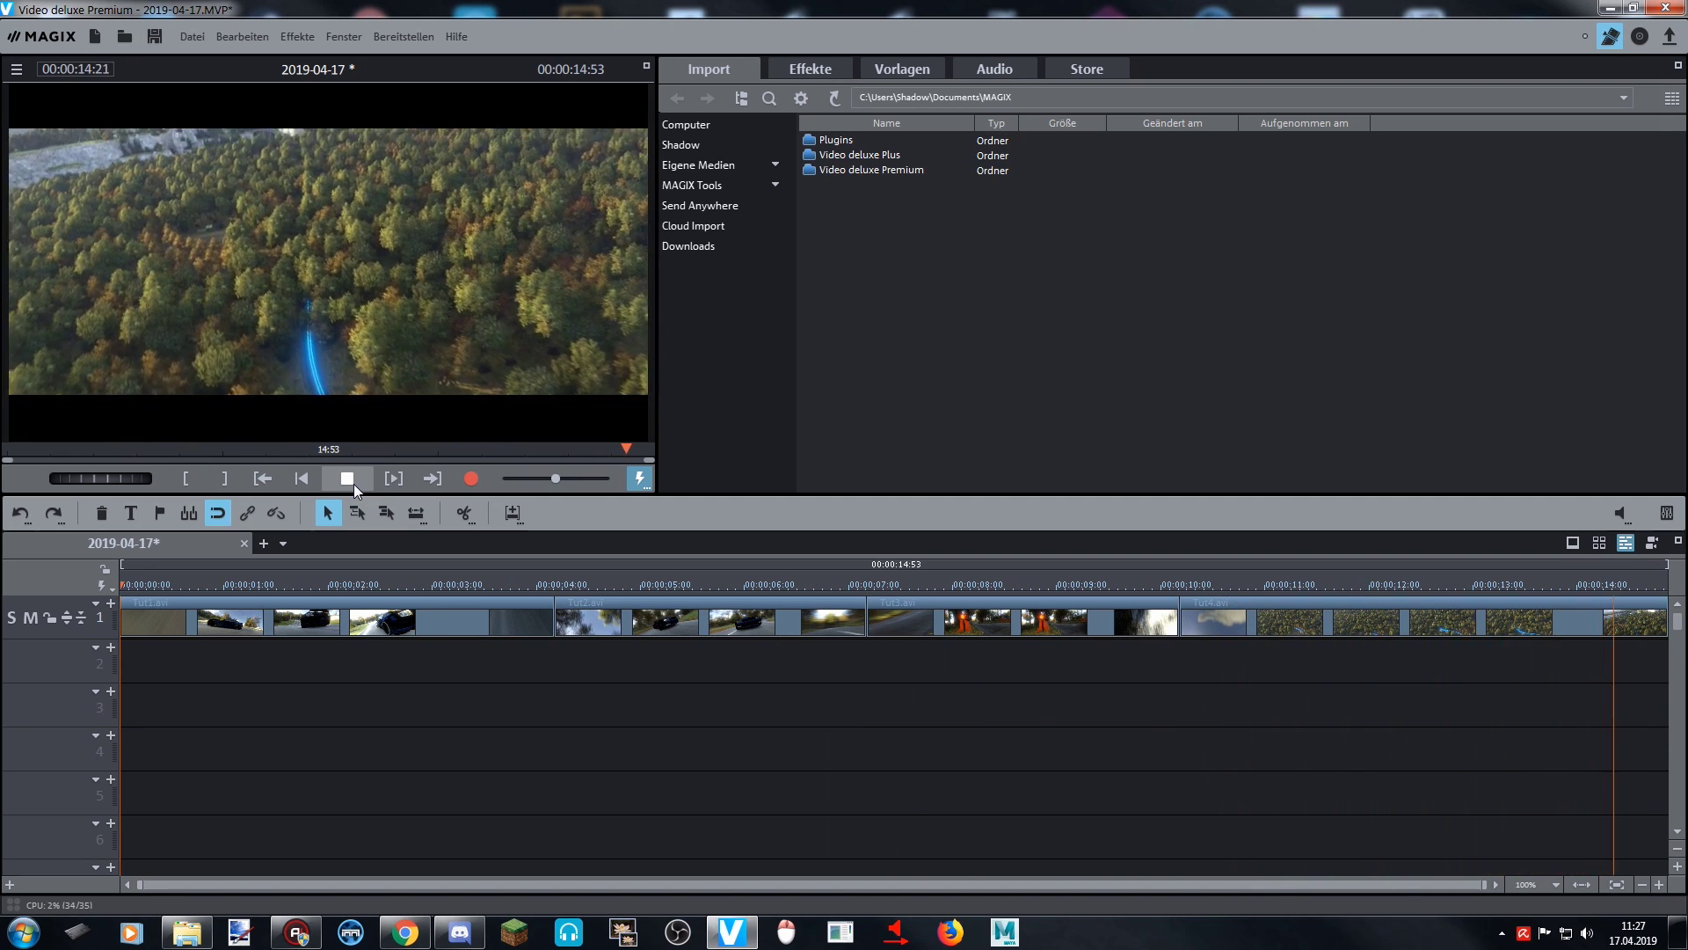
pyautogui.click(354, 484)
pyautogui.click(558, 747)
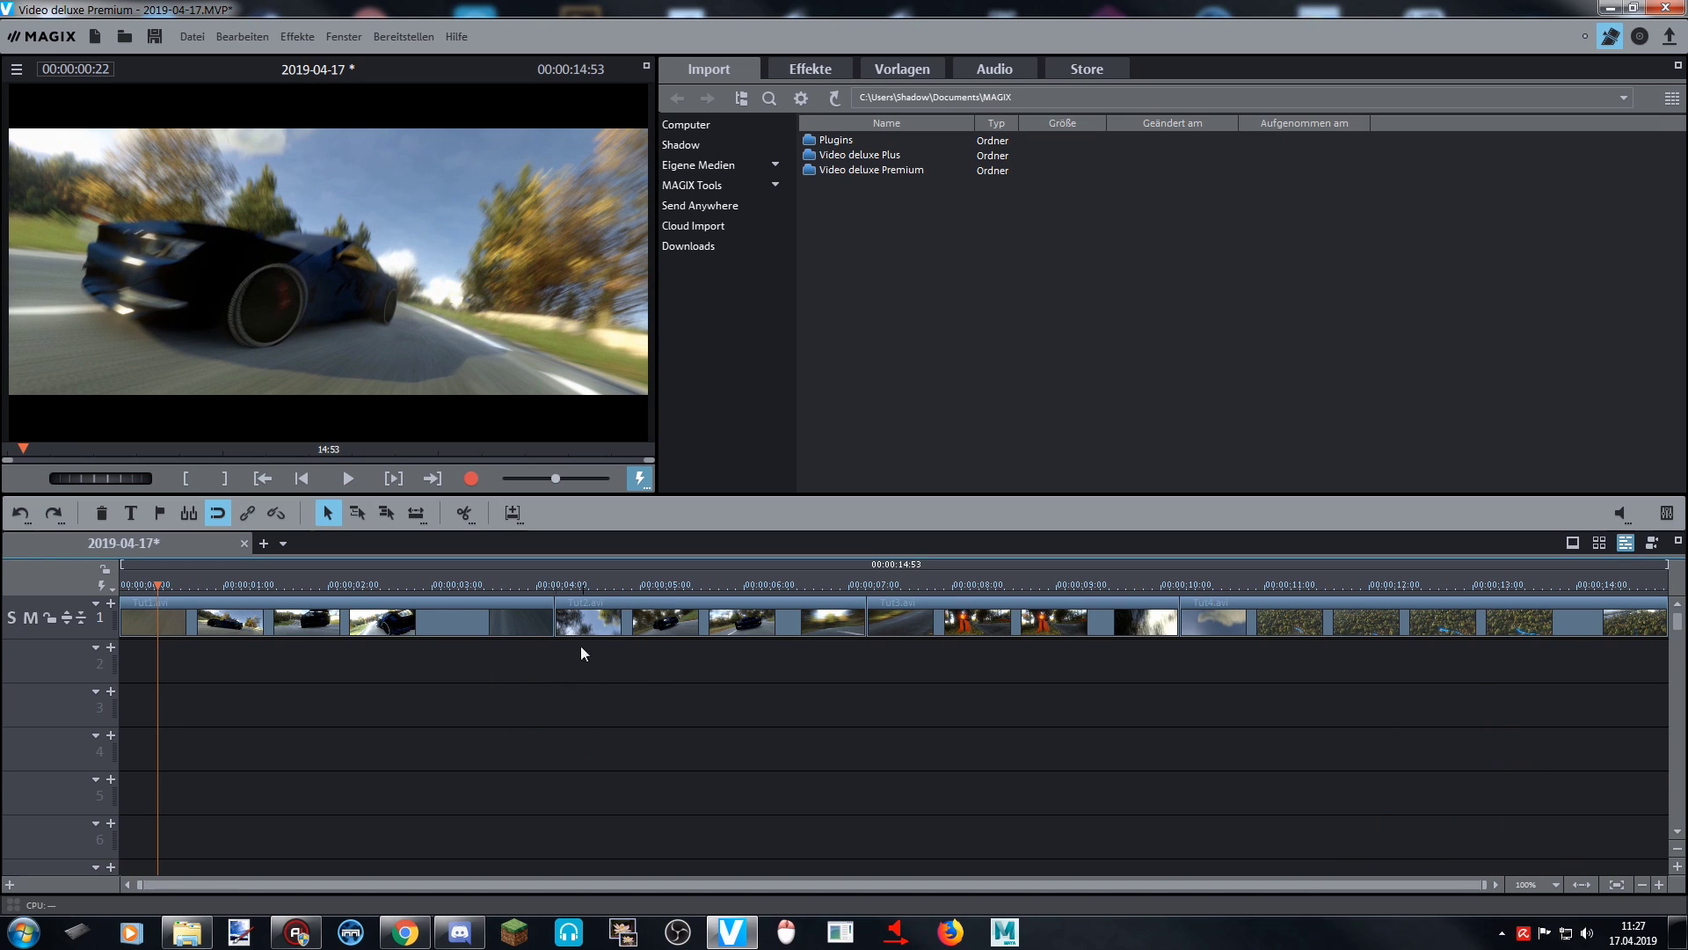
# - Move Tut2.avi earlier so it slightly overlaps the end of Tut1.avi as a short crossfade, fine-tune the overlap and preview the transition
pyautogui.moveTo(580, 620); pyautogui.dragTo(619, 624)
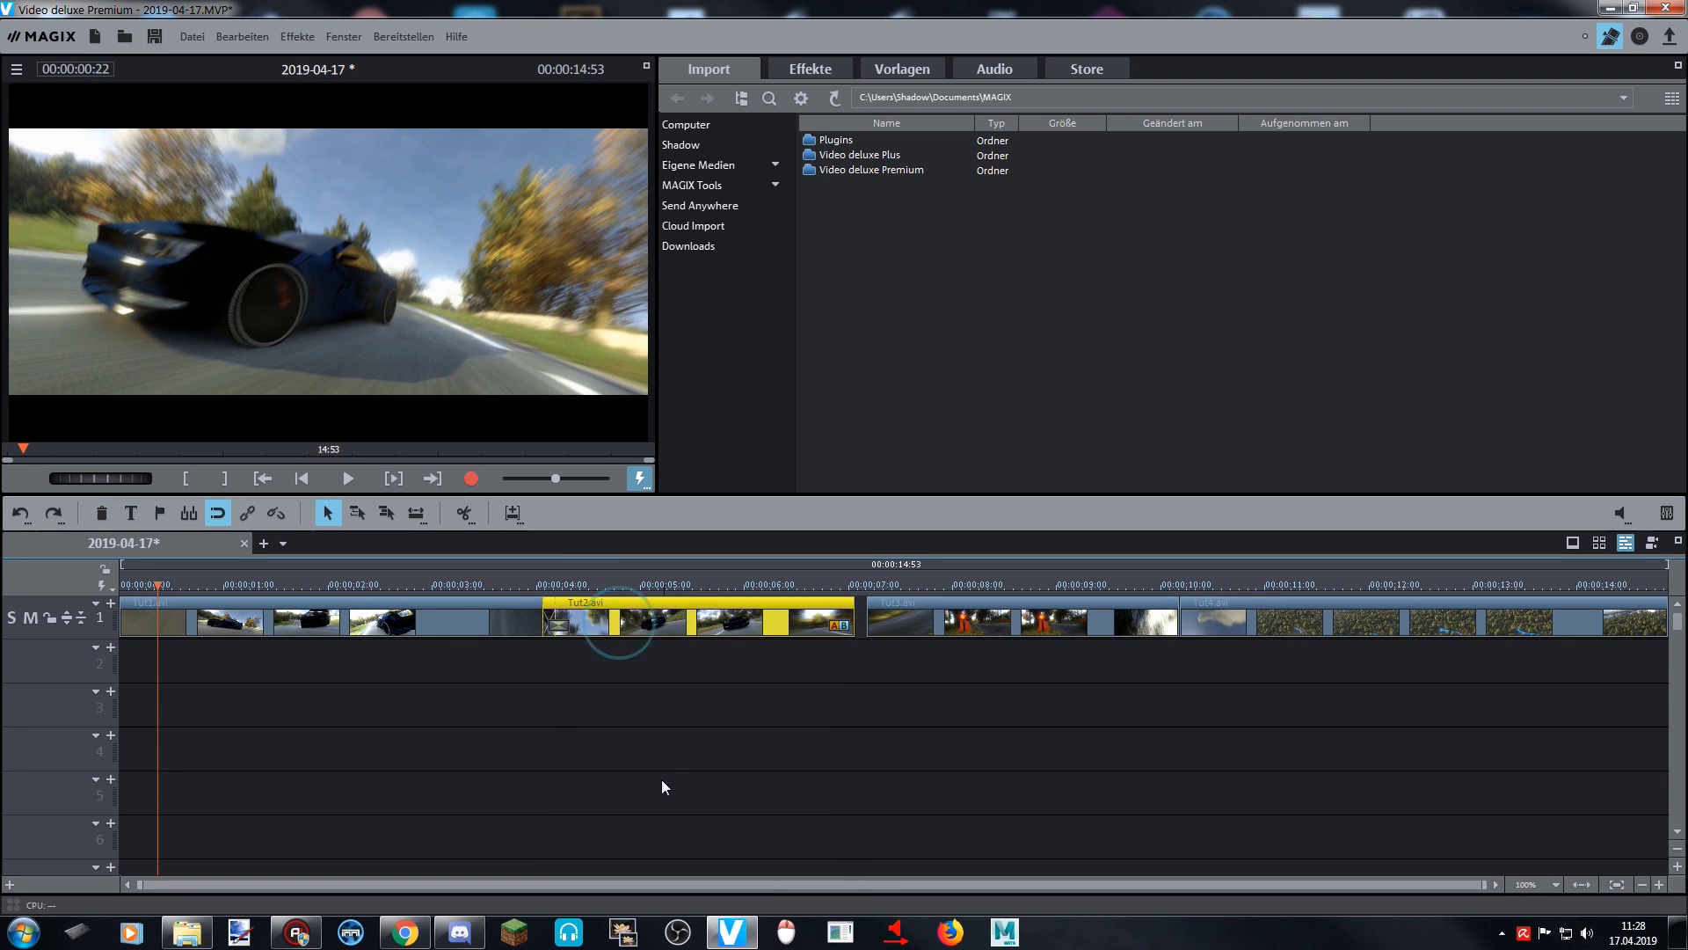
pyautogui.moveTo(522, 587)
pyautogui.mouseDown()
pyautogui.moveTo(554, 584)
pyautogui.moveTo(528, 580)
pyautogui.mouseUp()
pyautogui.click(361, 480)
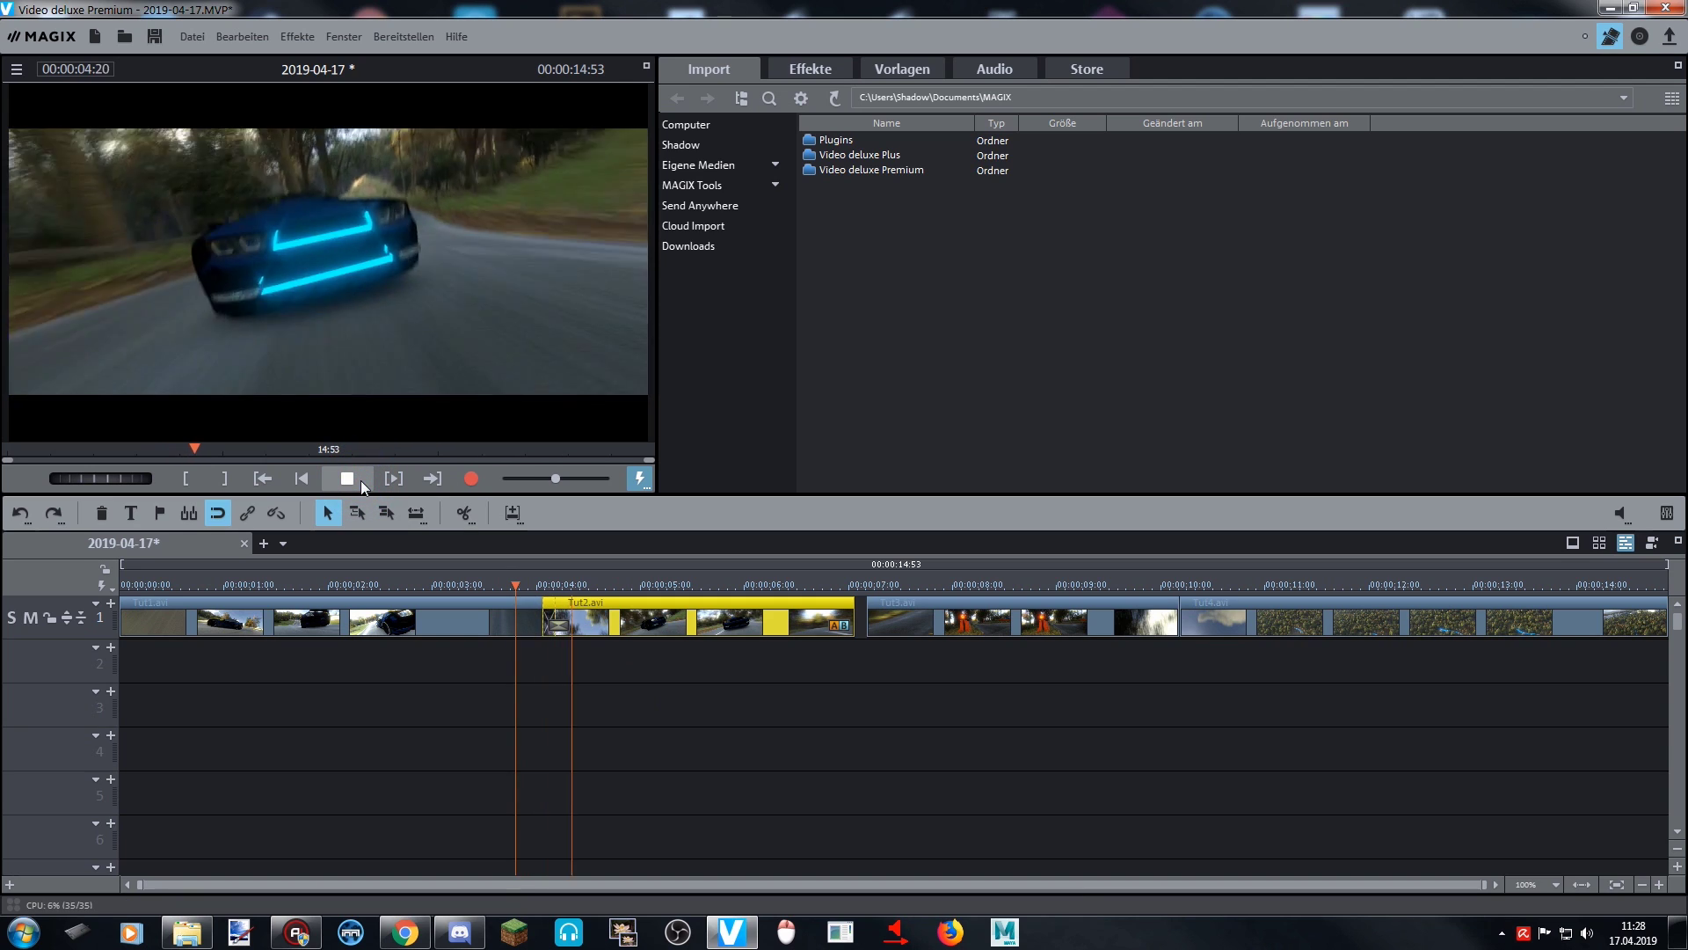
pyautogui.click(361, 480)
pyautogui.moveTo(583, 597); pyautogui.dragTo(446, 572)
pyautogui.click(348, 479)
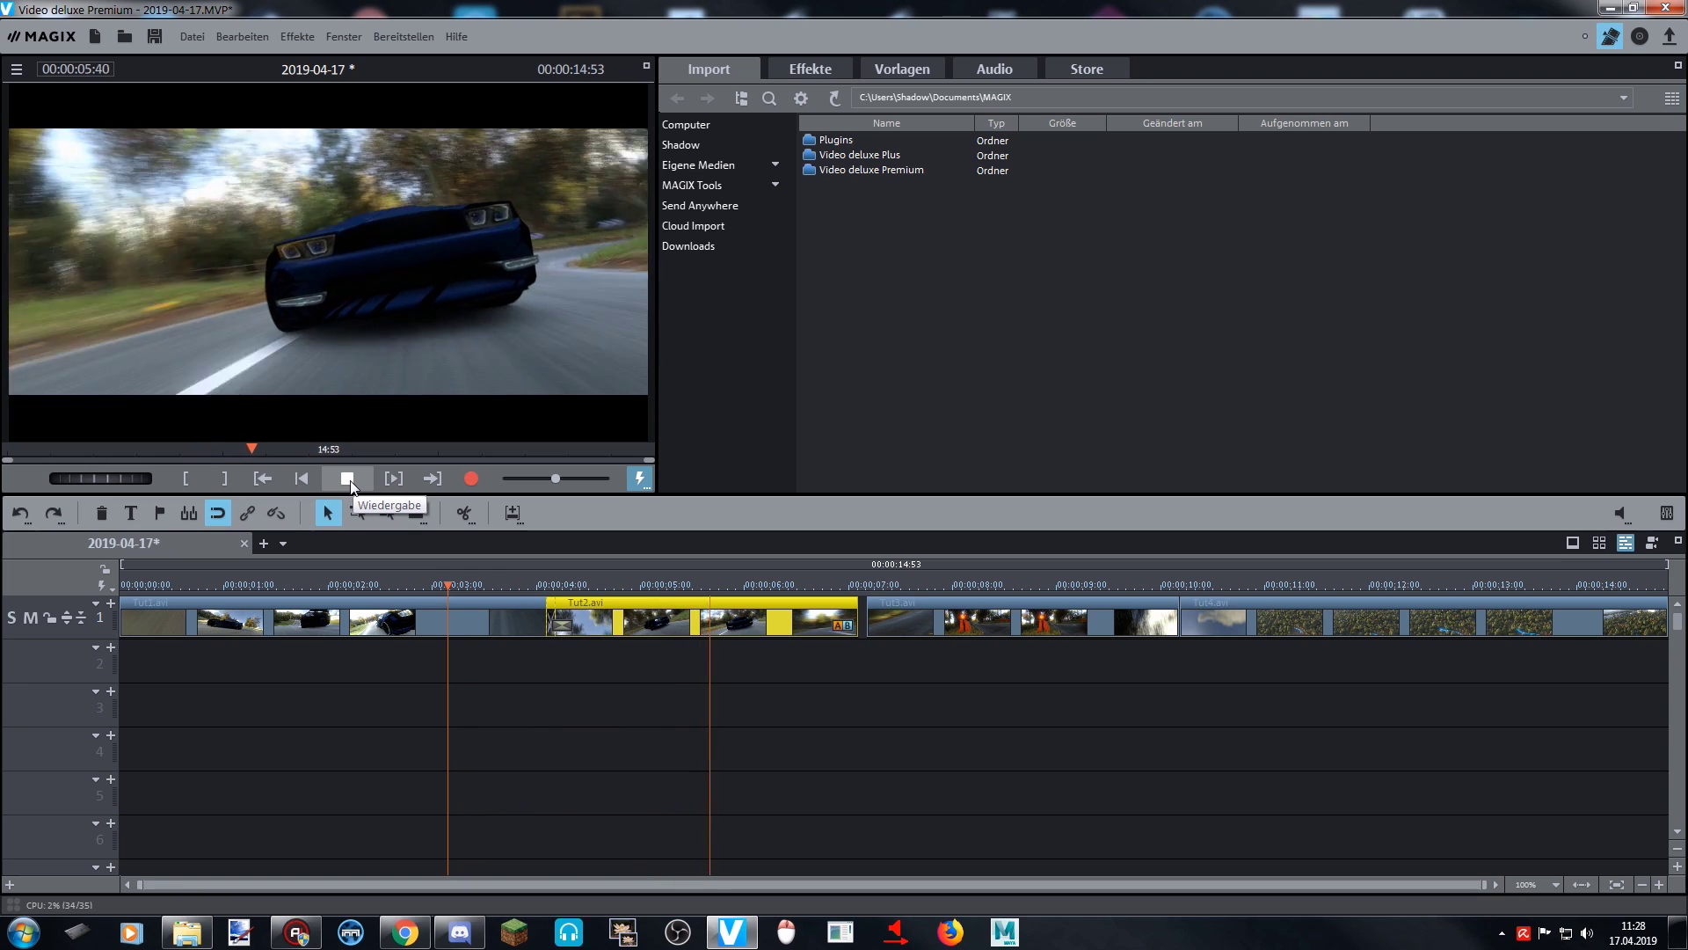
pyautogui.click(348, 480)
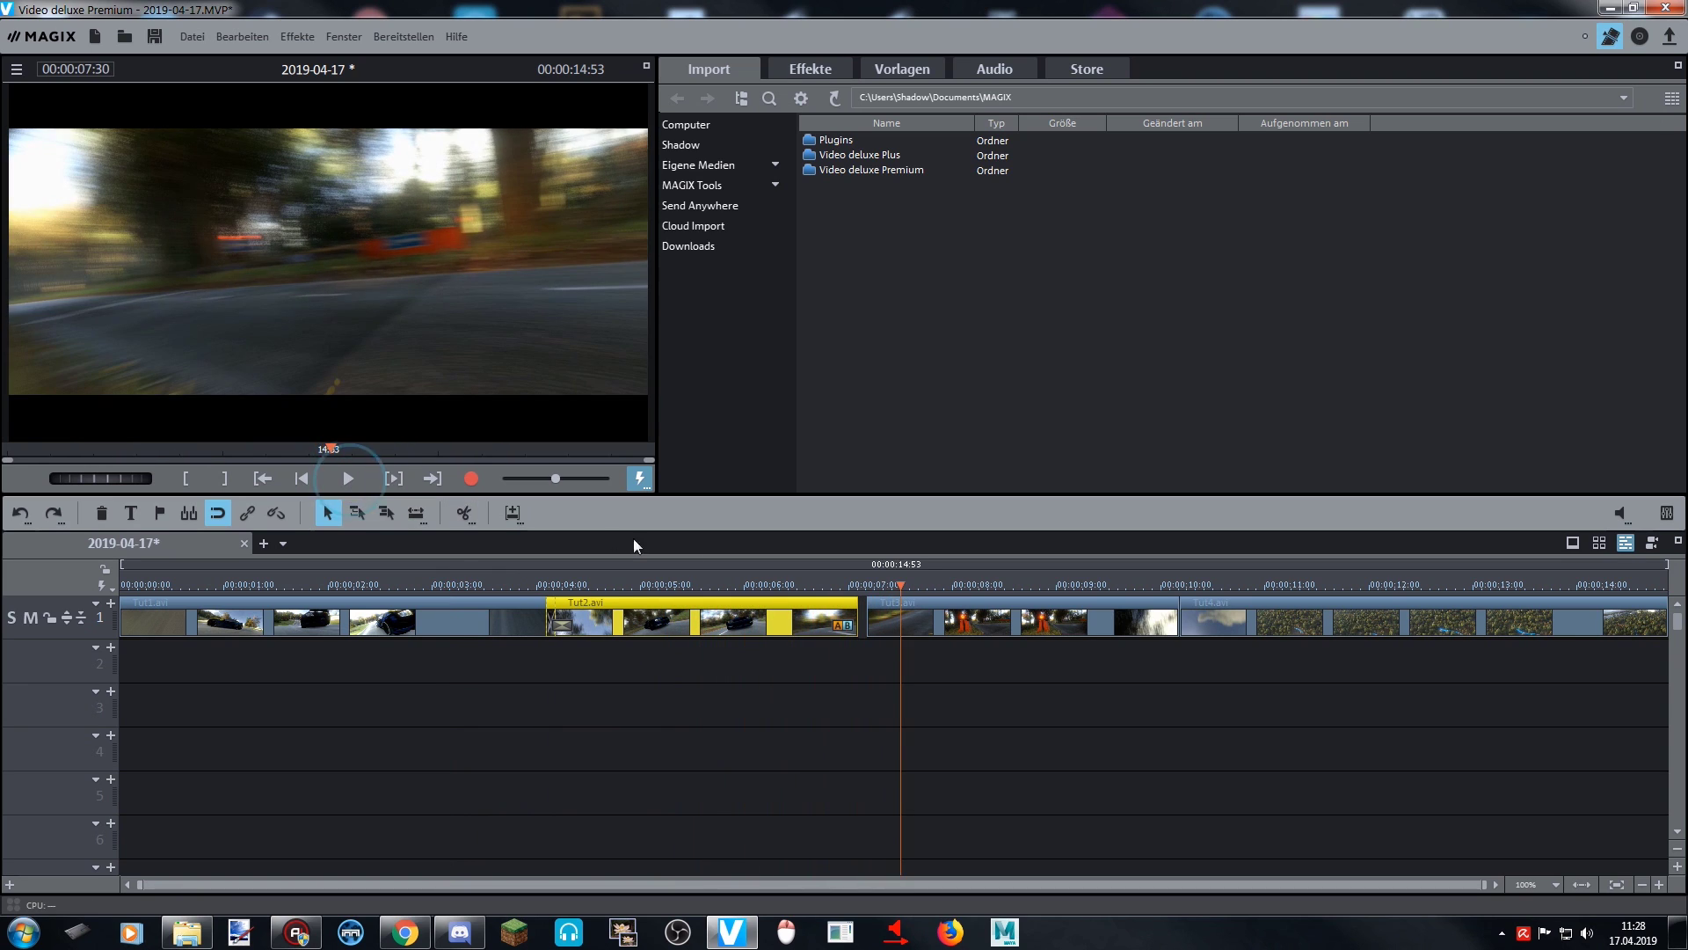
# - Slightly overlap Tut3.avi with the end of Tut2.avi and Tut4.avi with the end of Tut3.avi, and preview the transitions
pyautogui.moveTo(918, 625); pyautogui.dragTo(801, 586)
pyautogui.click(359, 471)
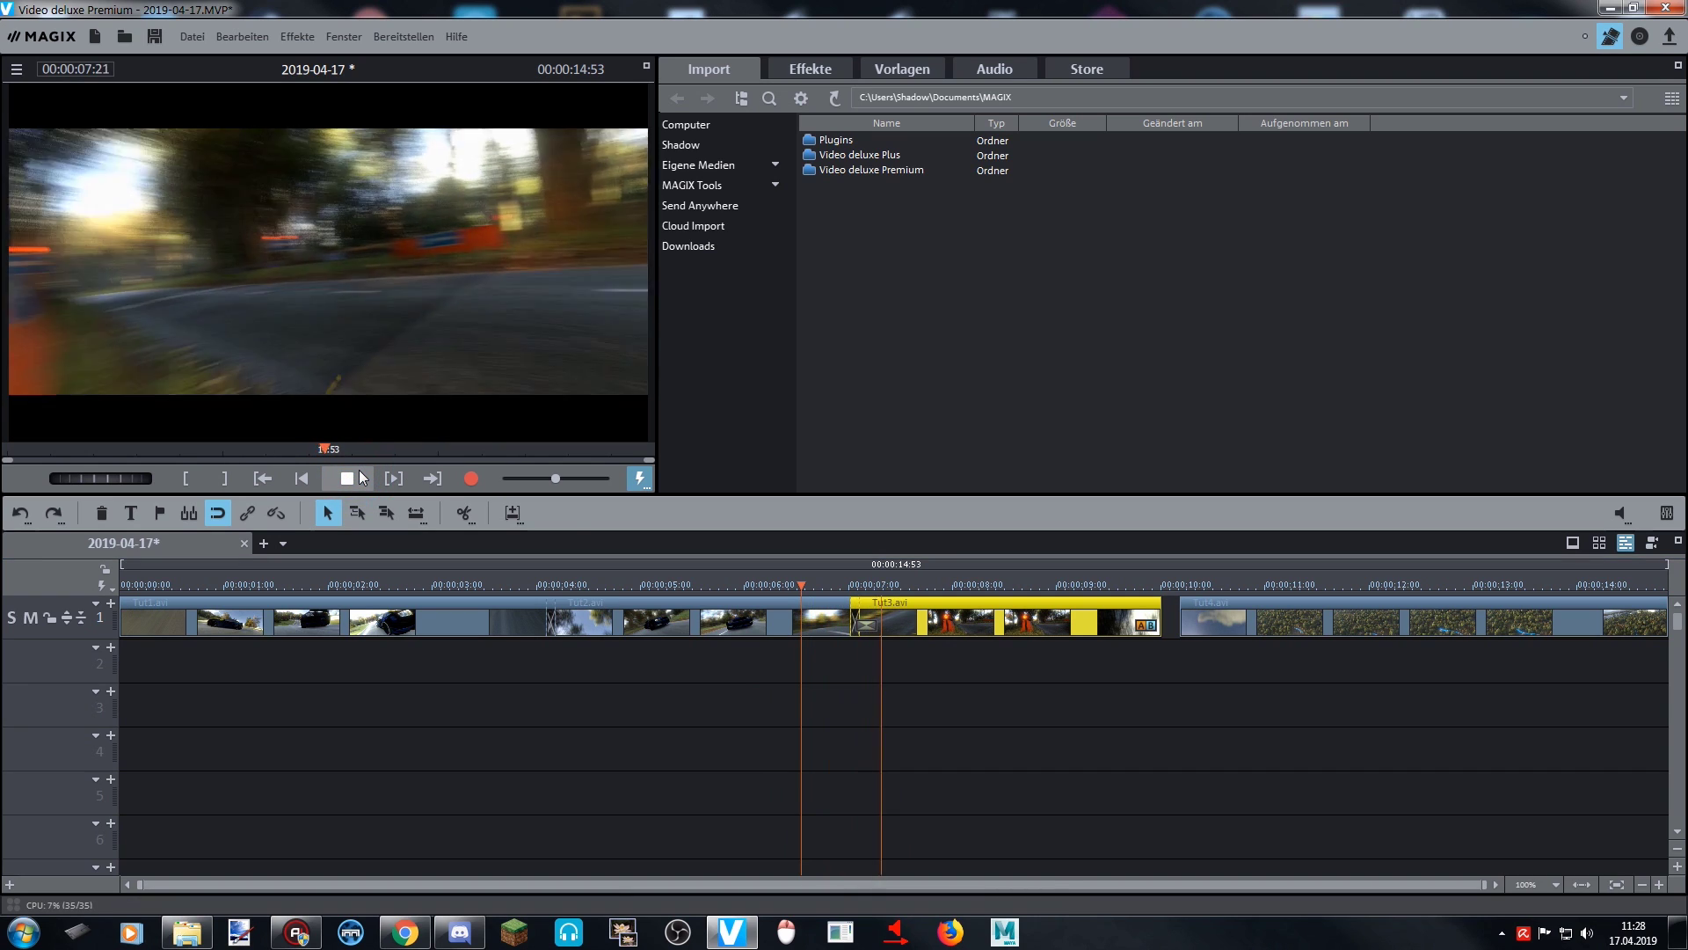
pyautogui.click(347, 478)
pyautogui.moveTo(1229, 624); pyautogui.dragTo(1202, 625)
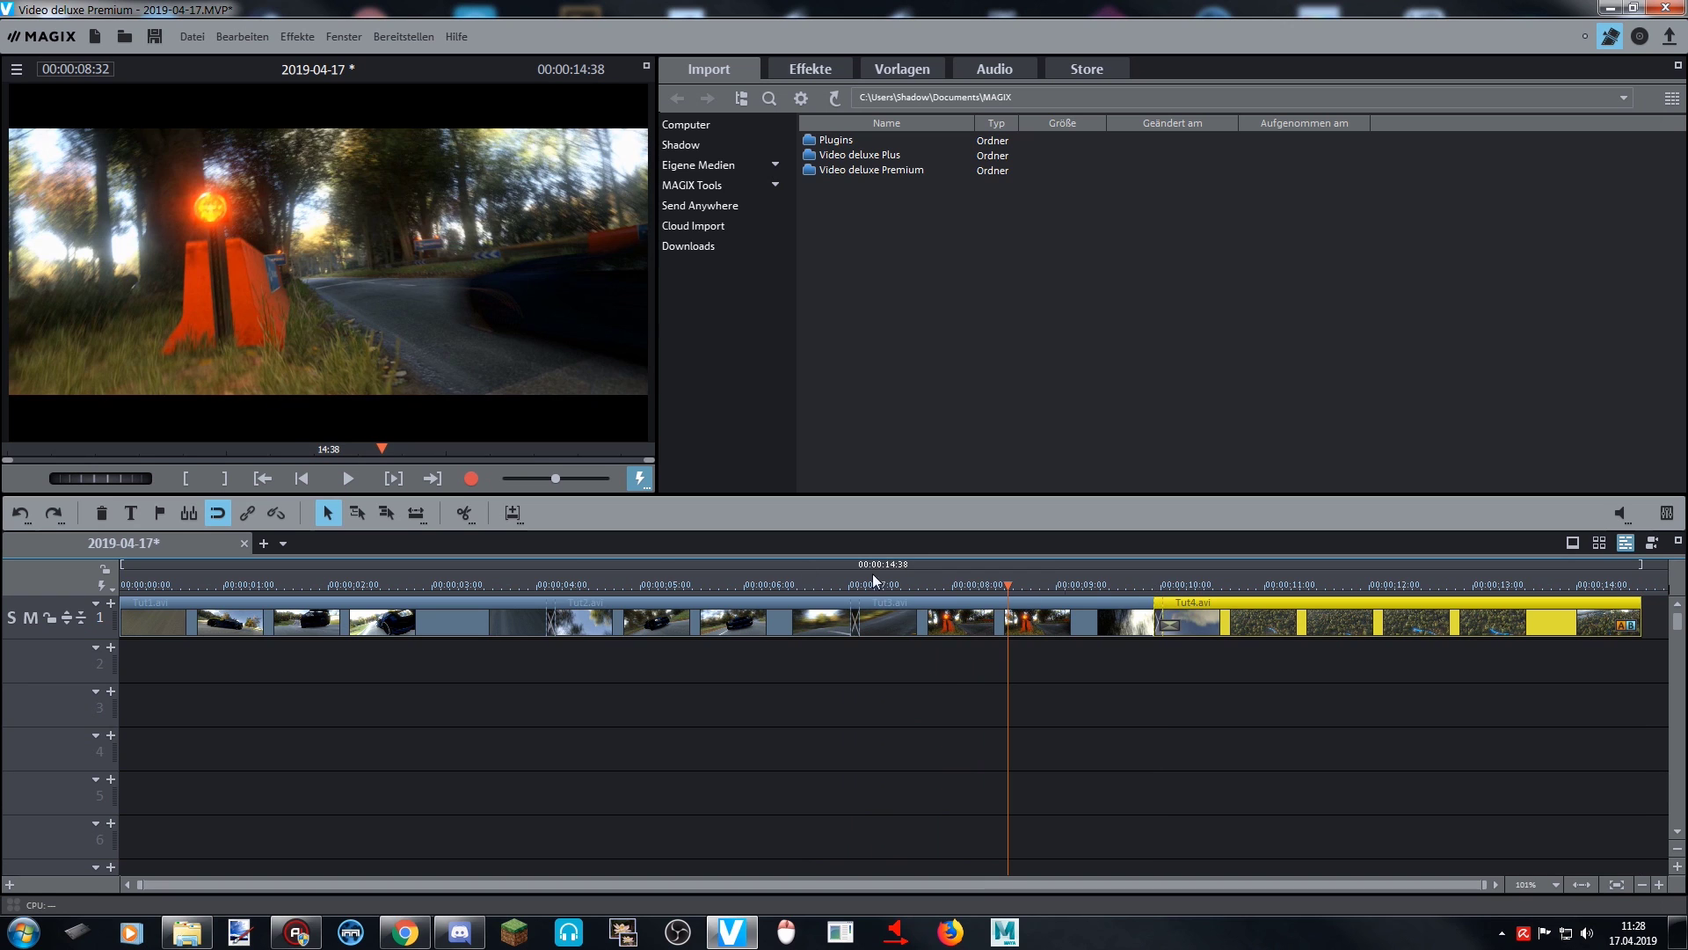
pyautogui.click(345, 478)
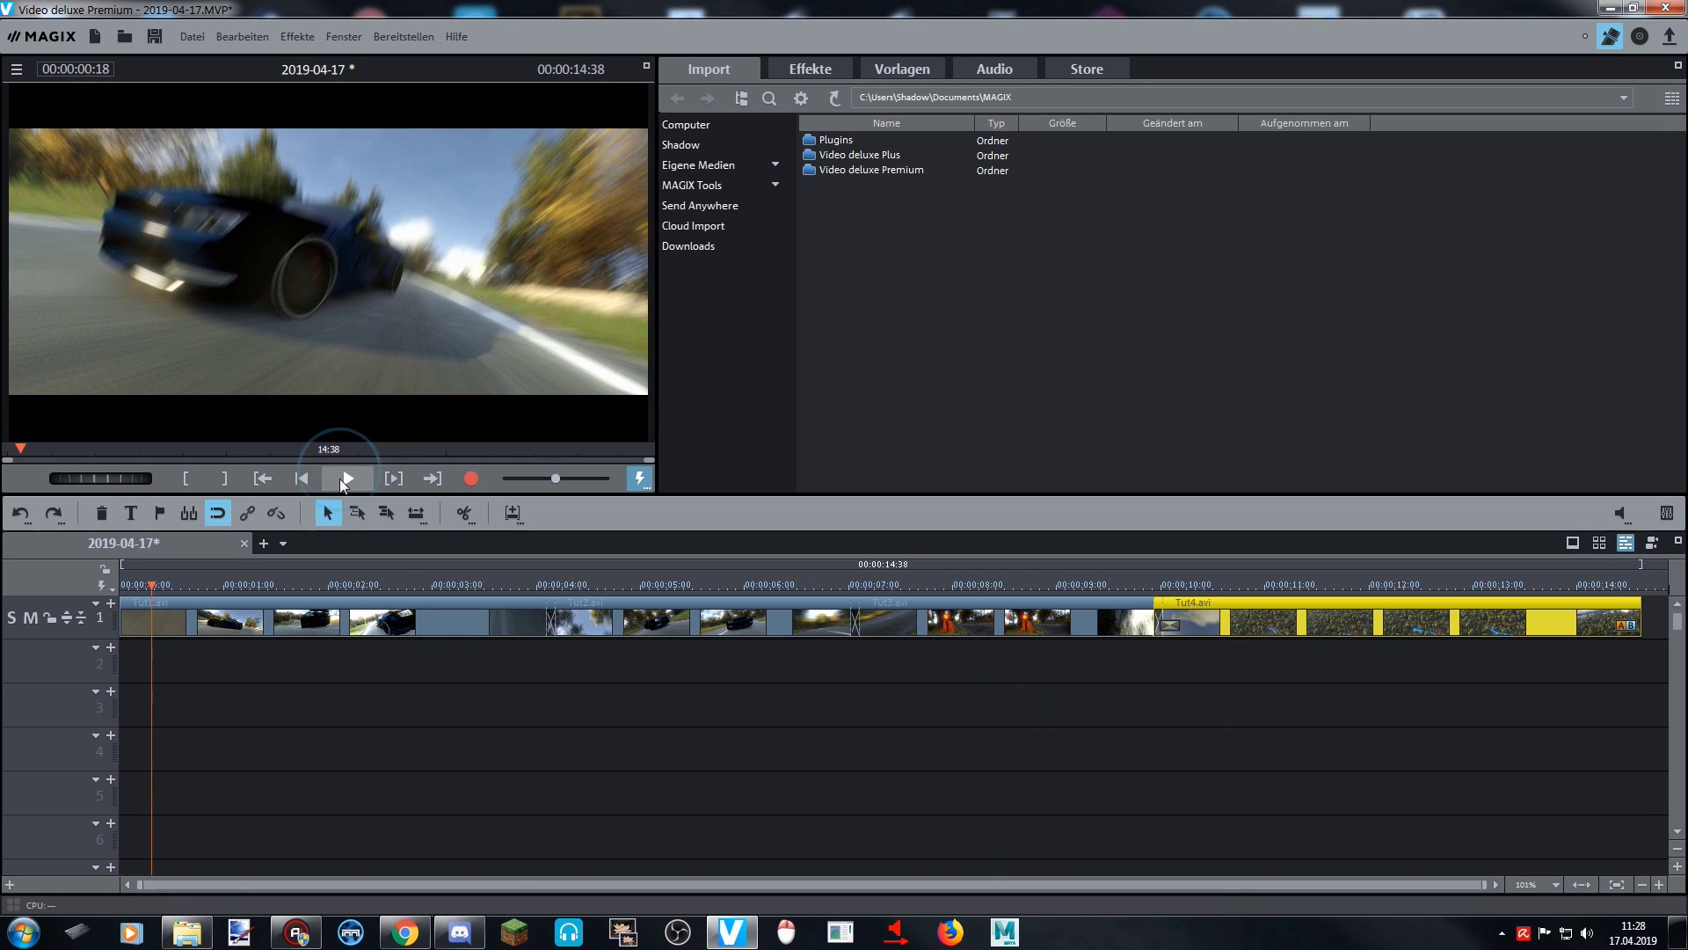